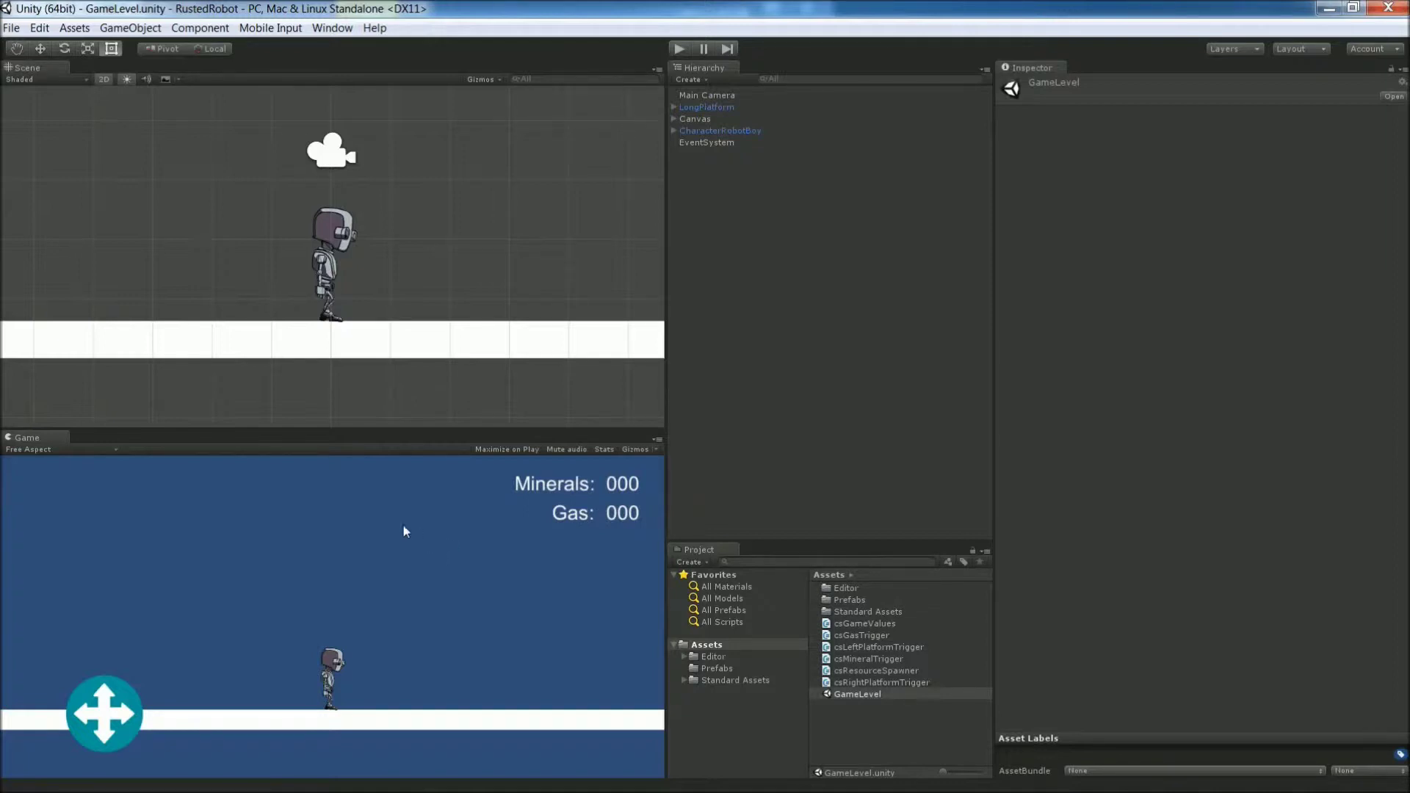
Step: Create a new empty scene and save it under the name StartMenu
{"action": "left_click", "coordinate": [11, 27]}
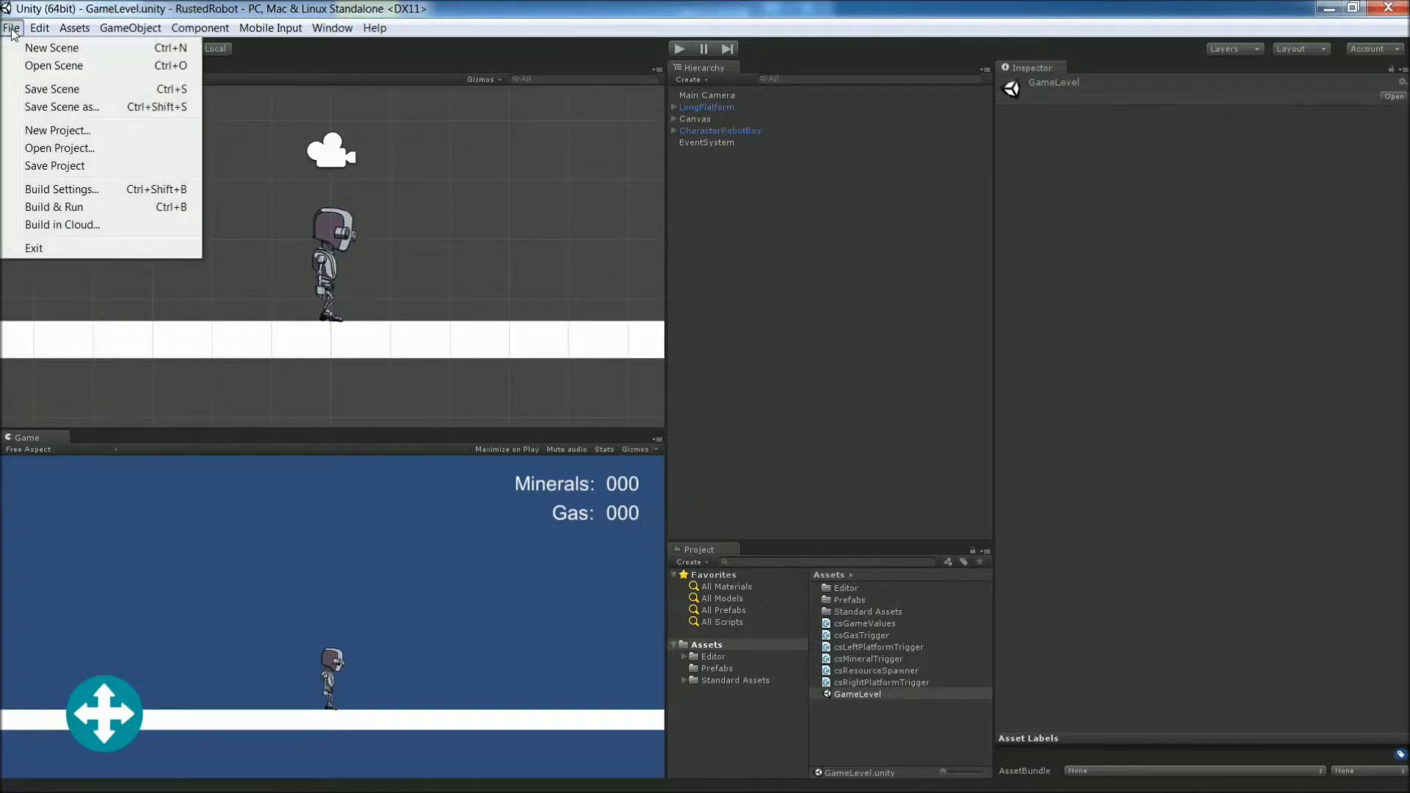
{"action": "left_click", "coordinate": [37, 49]}
{"action": "left_click", "coordinate": [16, 30]}
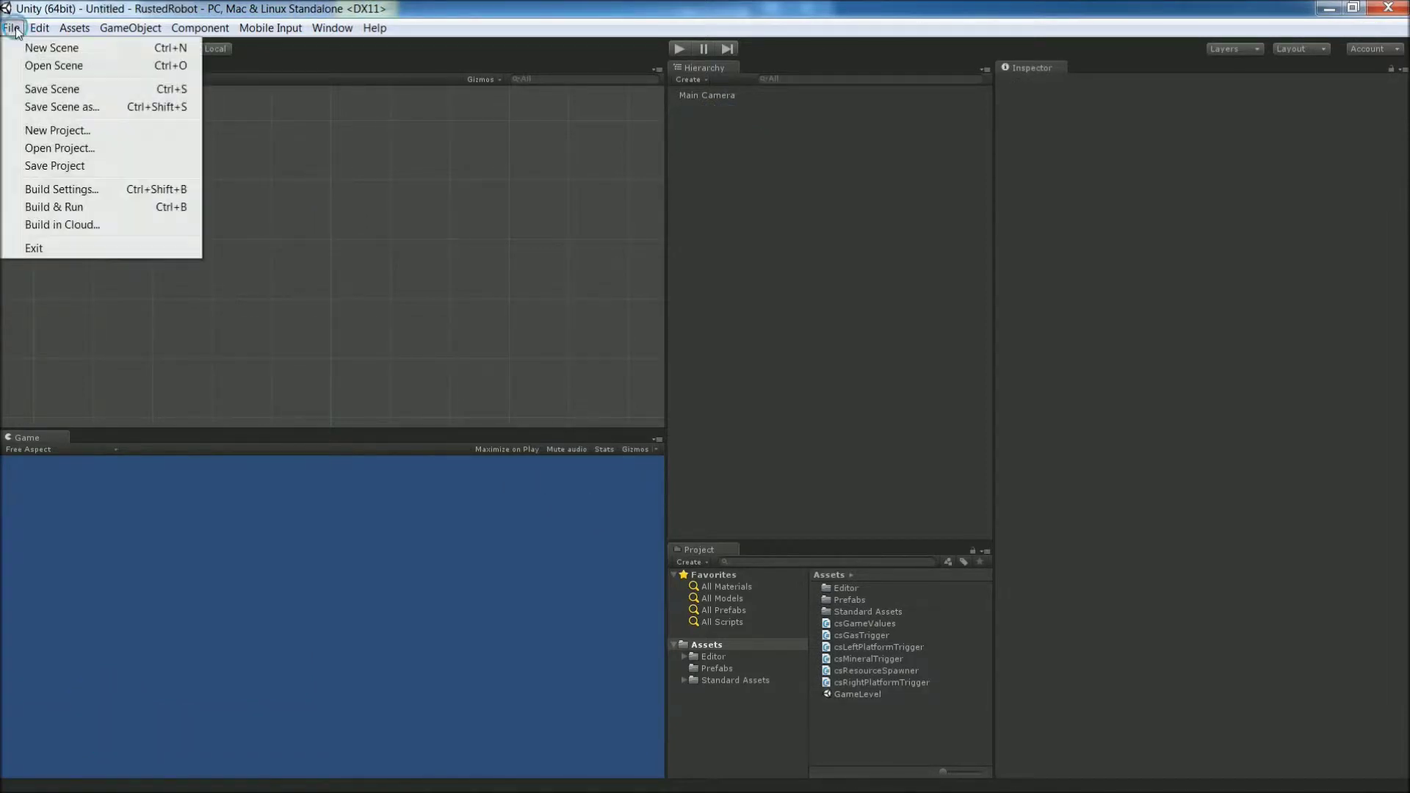
{"action": "left_click", "coordinate": [44, 89]}
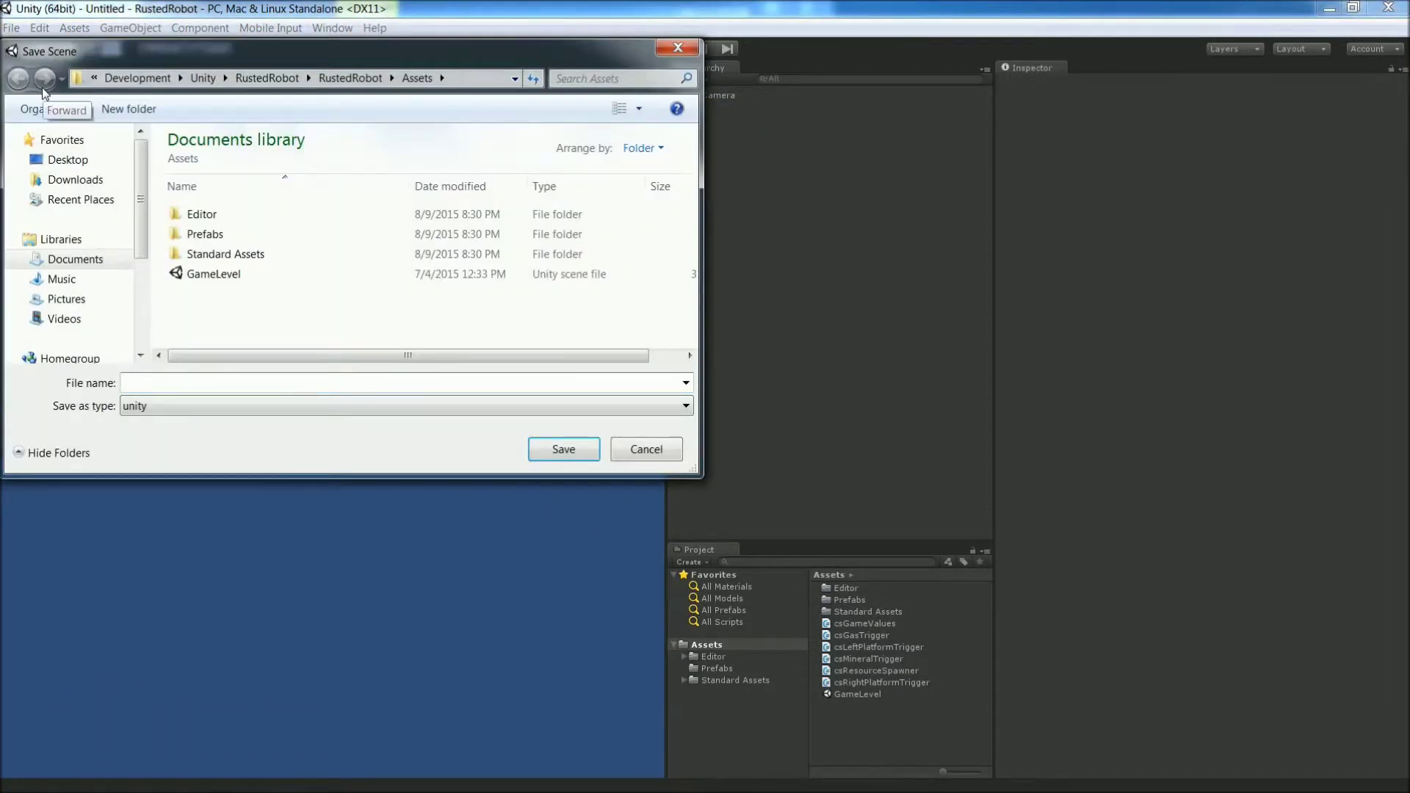
{"action": "type", "text": "StartMenu"}
Step: Finish saving StartMenu and add a UI Text object to the scene
{"action": "left_click", "coordinate": [577, 450]}
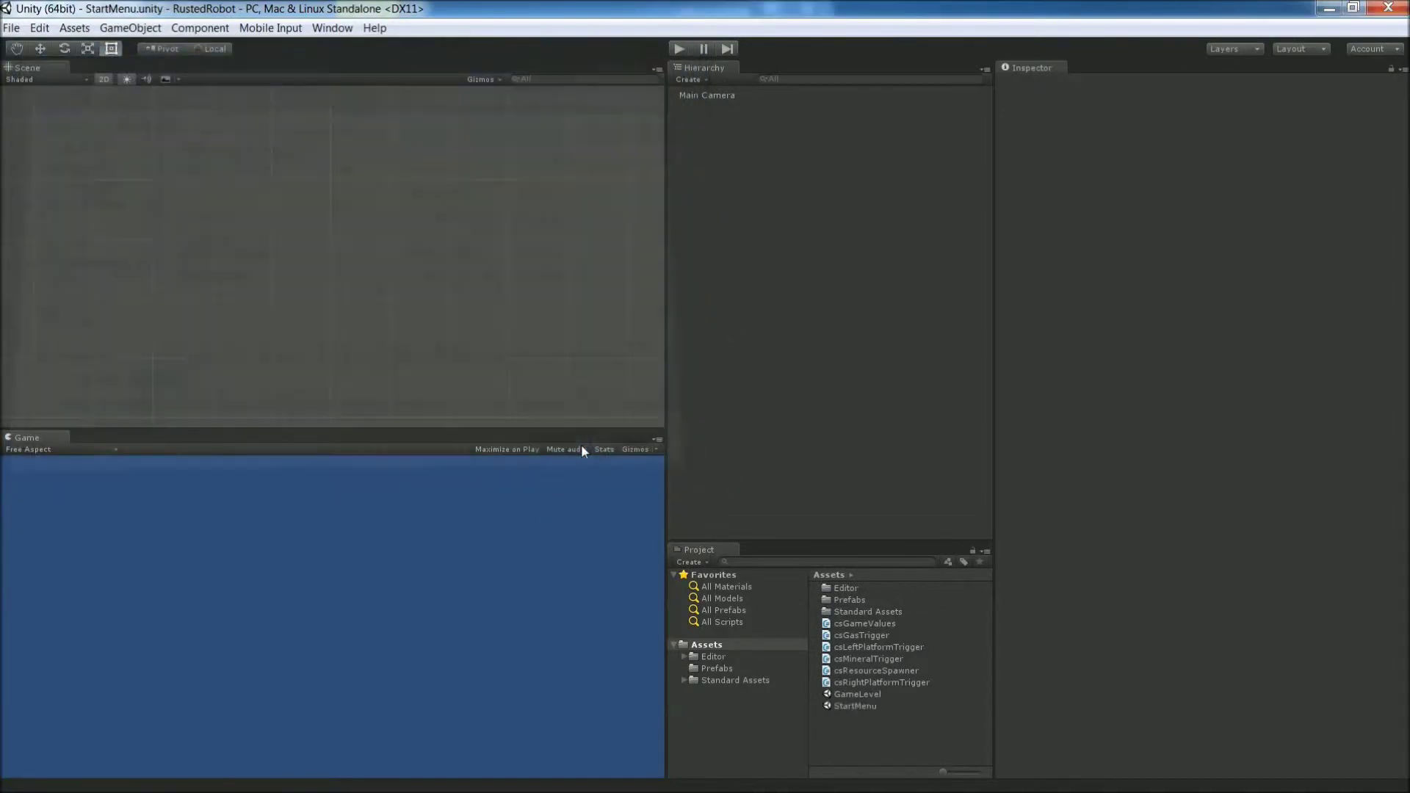
{"action": "right_click", "coordinate": [764, 203]}
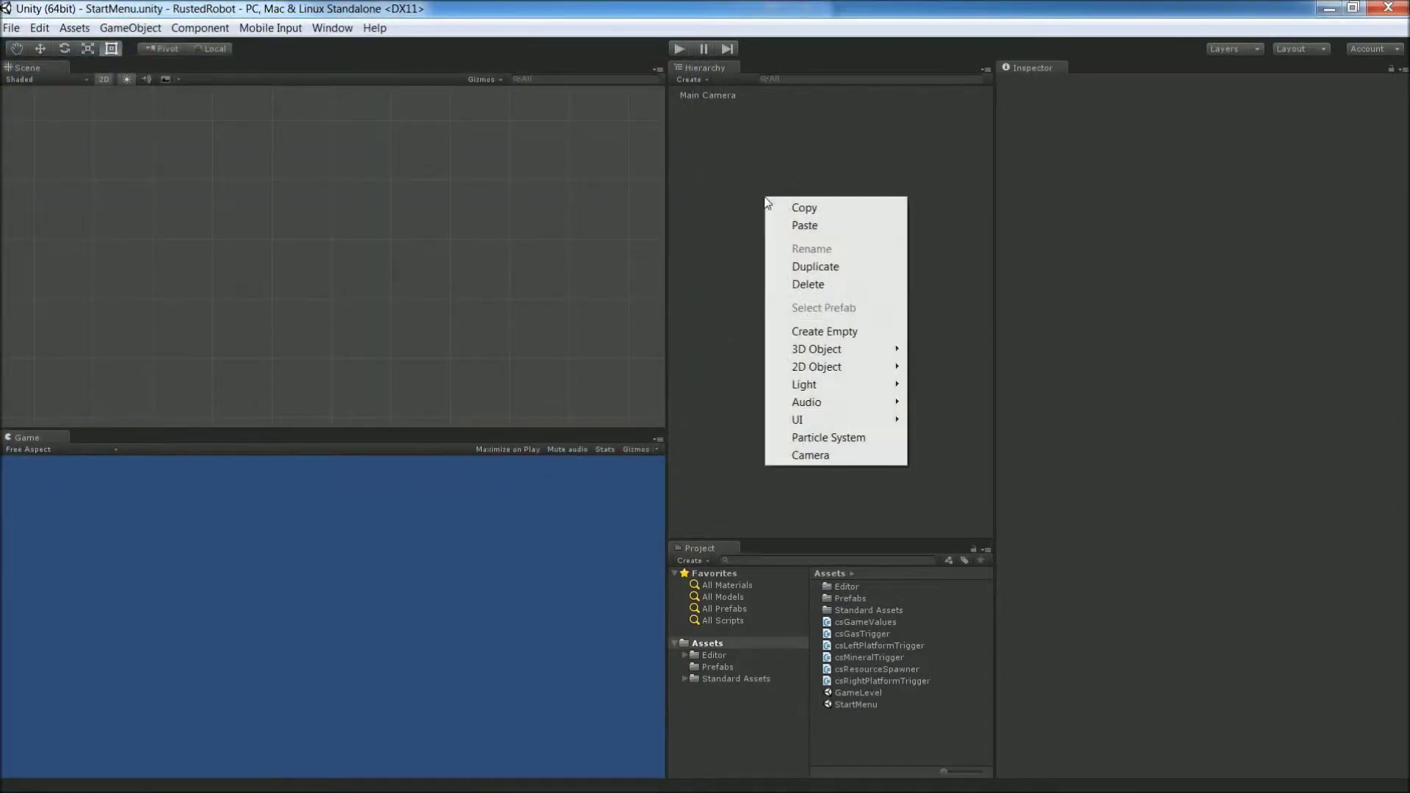
{"action": "mouse_move", "coordinate": [889, 419]}
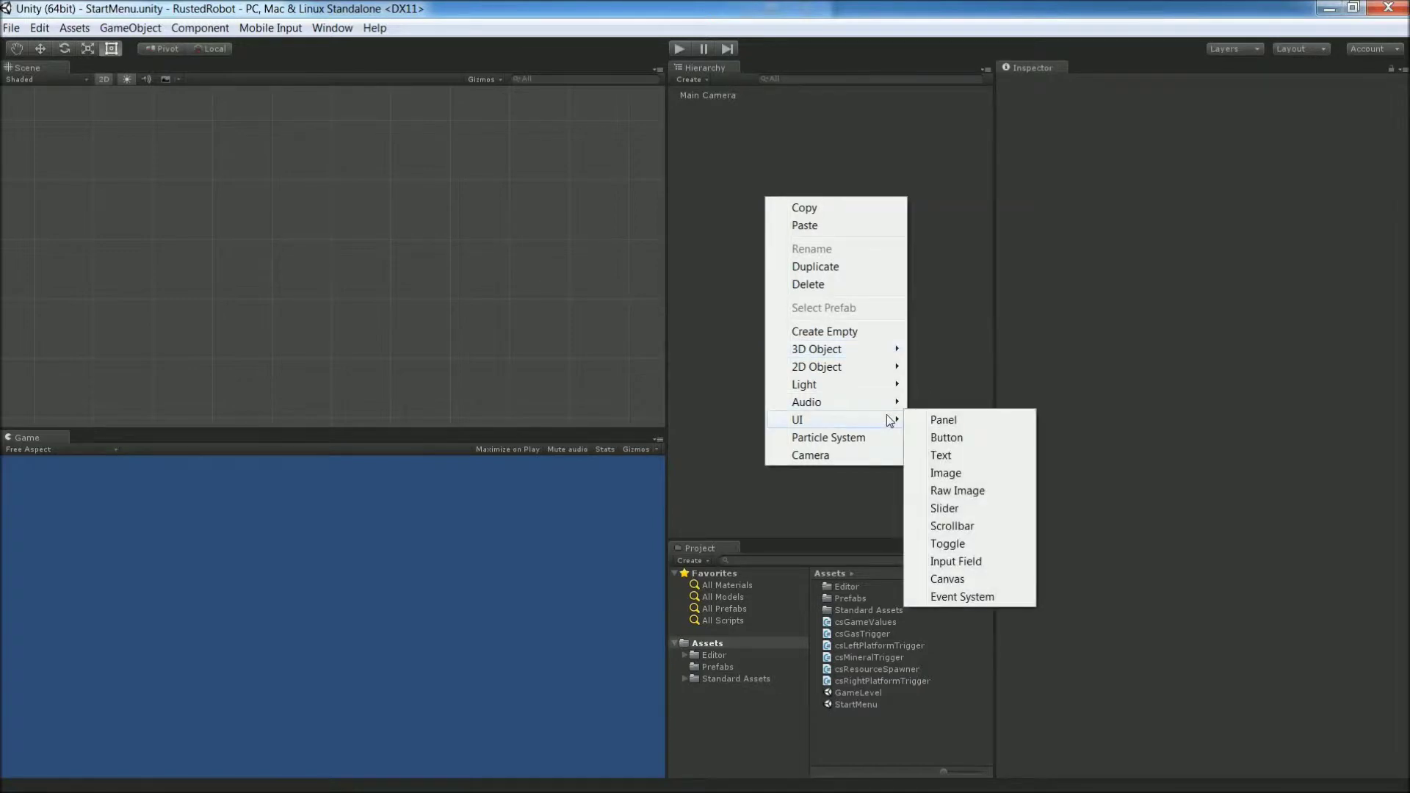
{"action": "left_click", "coordinate": [953, 455]}
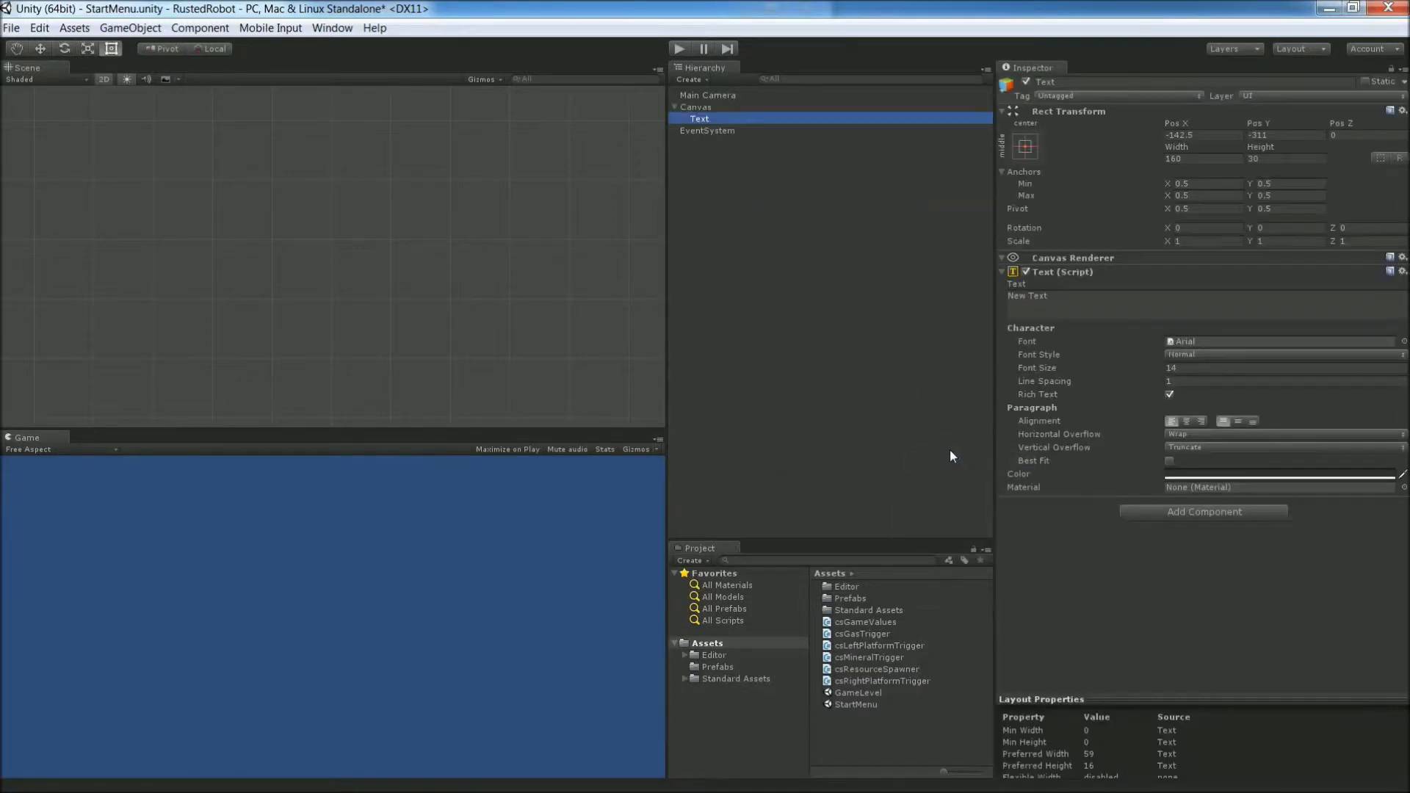
Step: Set the Canvas to Scale With Screen Size with a 1280×800 reference resolution
{"action": "left_click", "coordinate": [718, 110]}
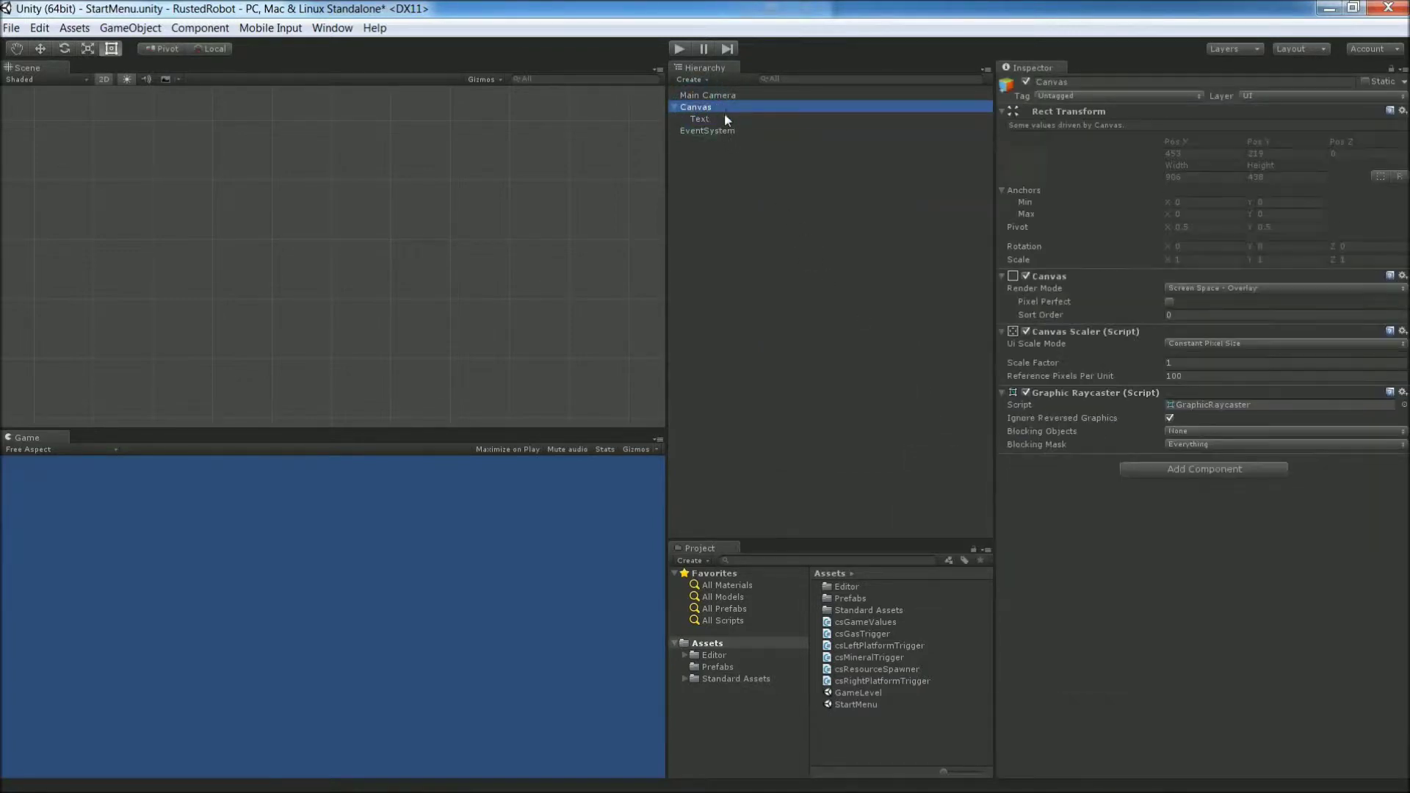
{"action": "left_click", "coordinate": [1242, 343]}
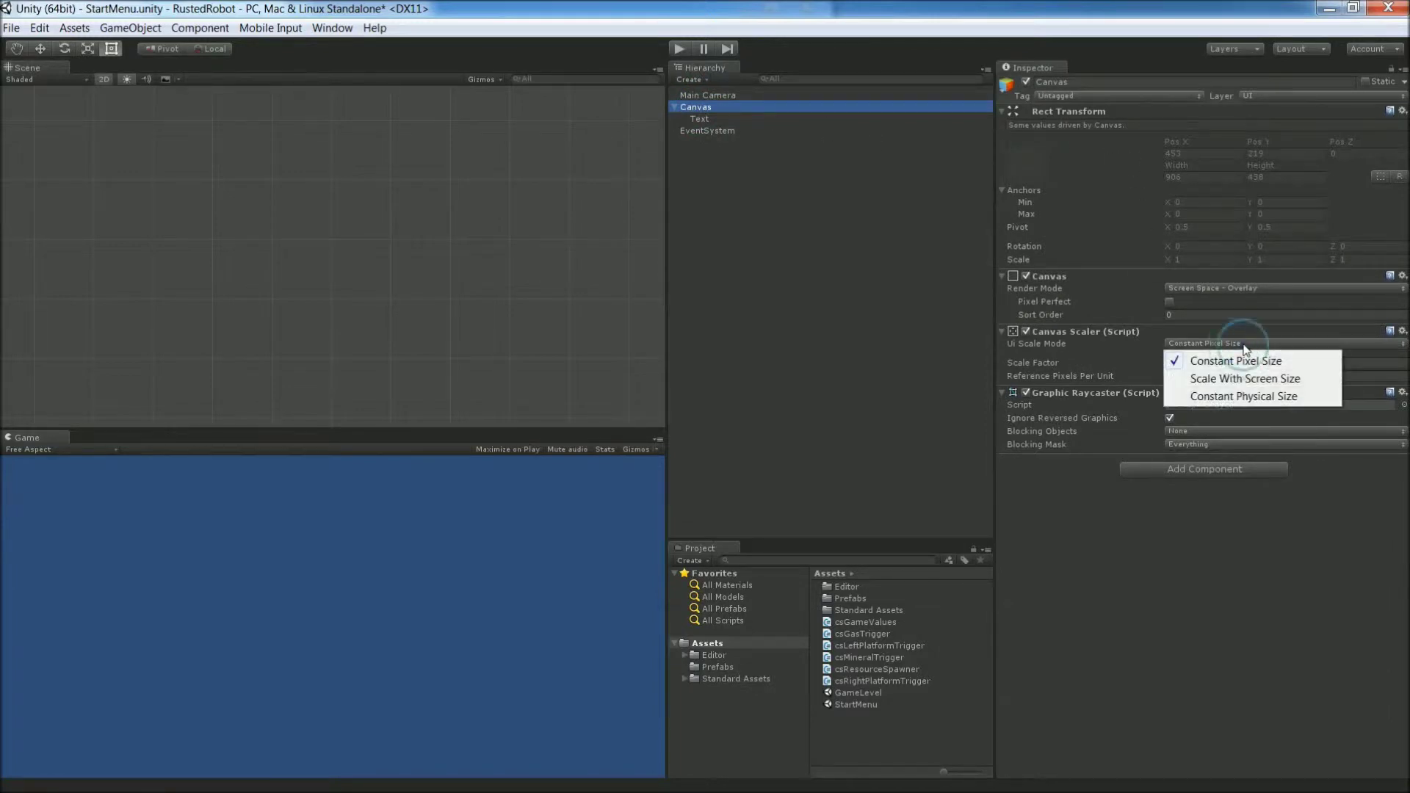
{"action": "left_click", "coordinate": [1301, 380]}
{"action": "left_click", "coordinate": [1199, 362]}
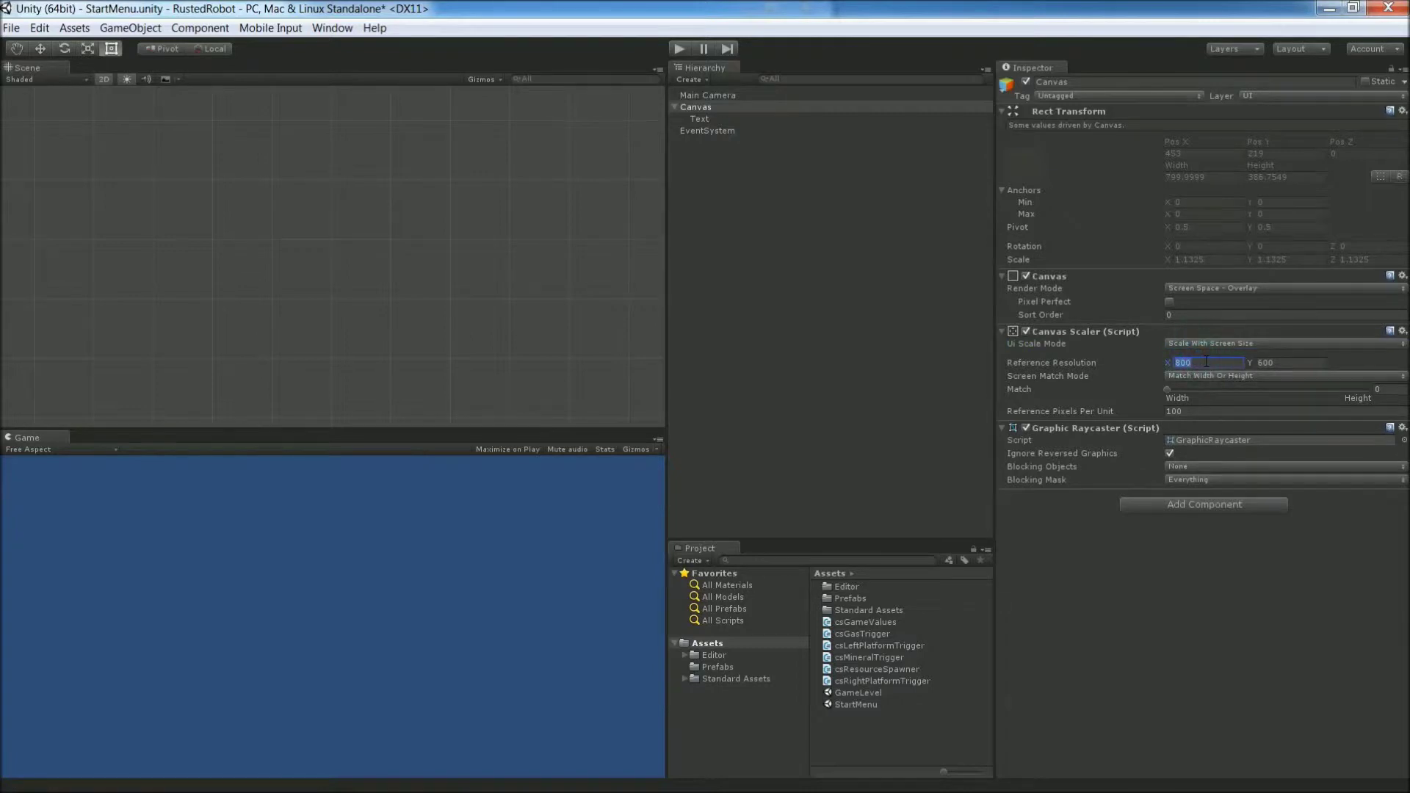
{"action": "type", "text": "1280"}
{"action": "key", "text": "Tab"}
{"action": "type", "text": "800"}
{"action": "left_click", "coordinate": [713, 120]}
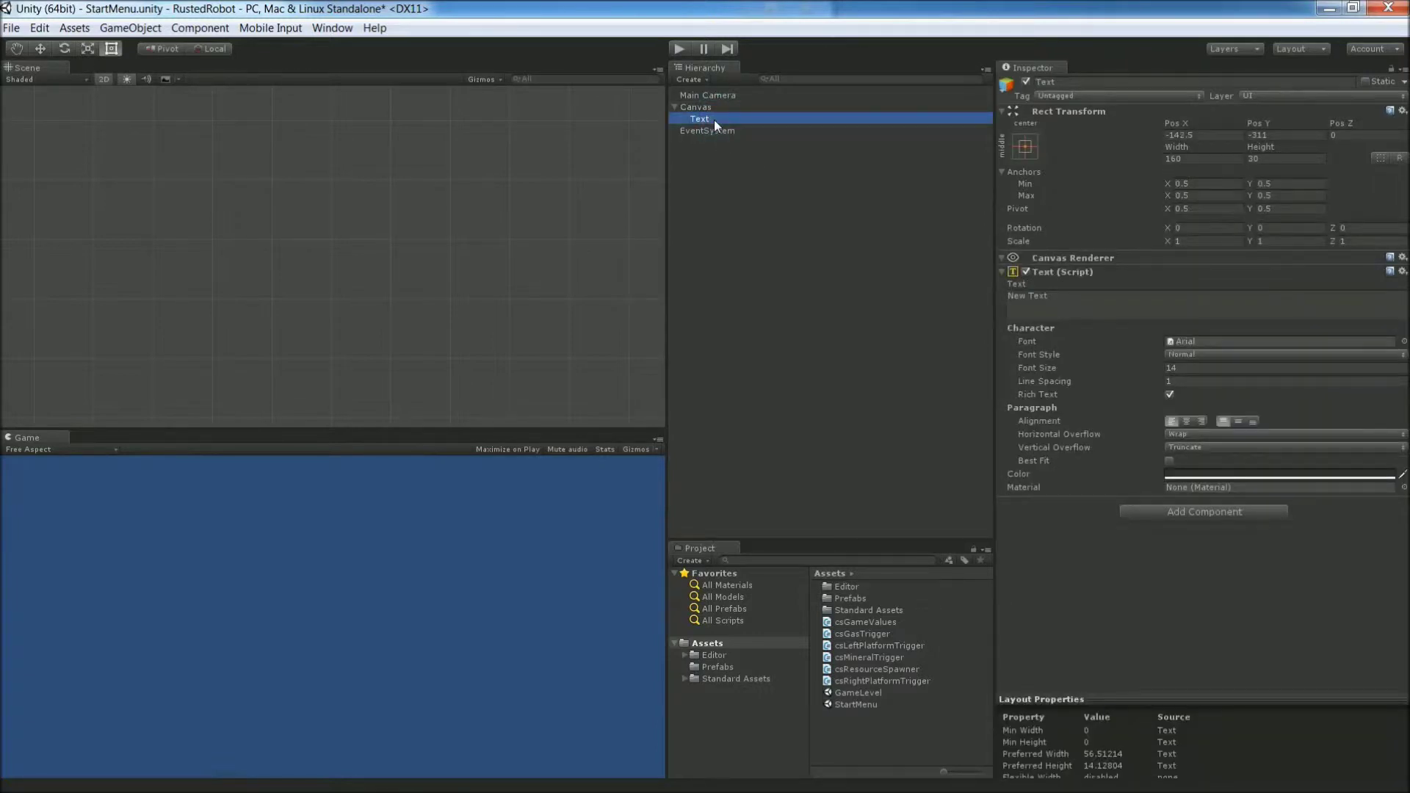
Step: Rename the Text object to guiTitleLabel, keeping its middle-center anchor
{"action": "left_click", "coordinate": [713, 119]}
{"action": "type", "text": "gu"}
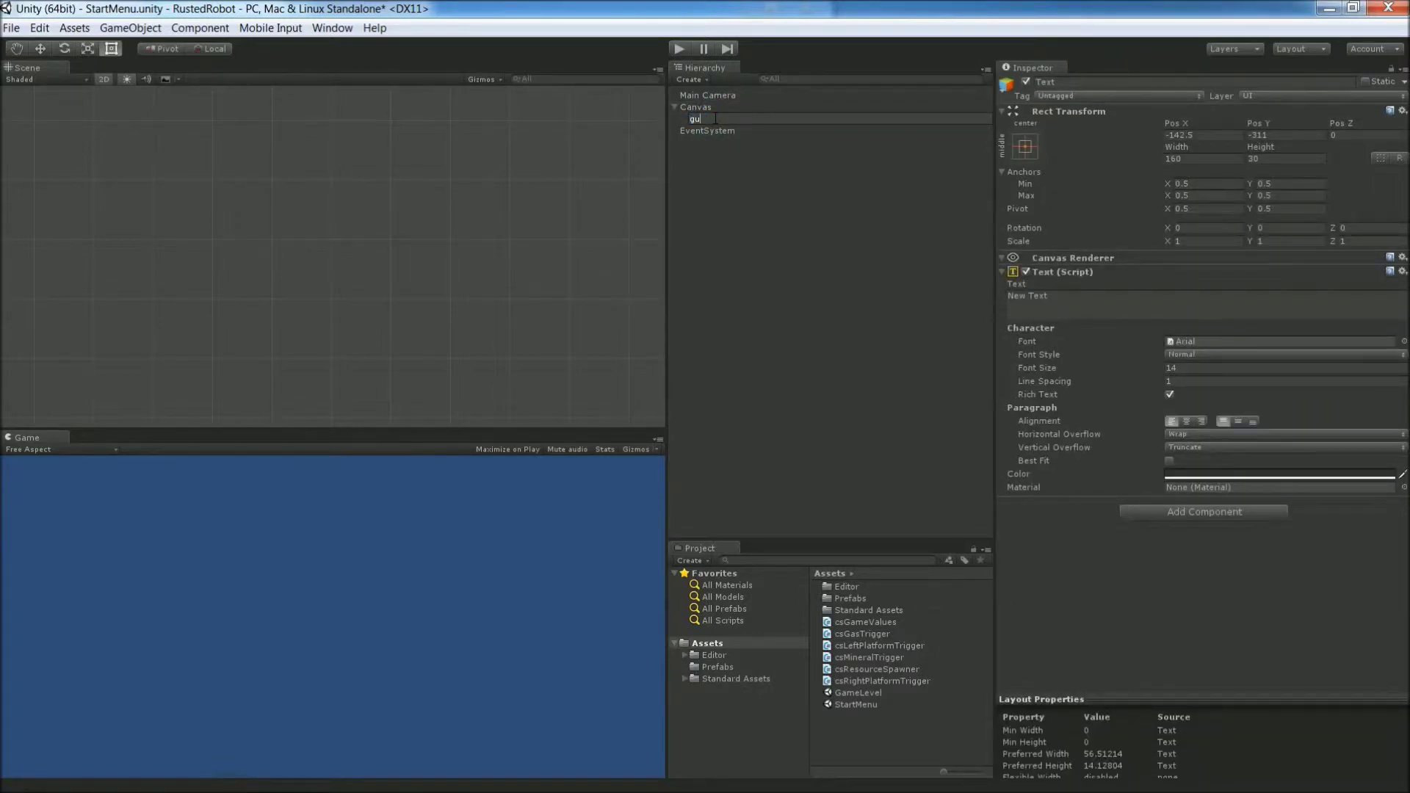
{"action": "type", "text": "iTitleLabel"}
{"action": "left_click", "coordinate": [1026, 148]}
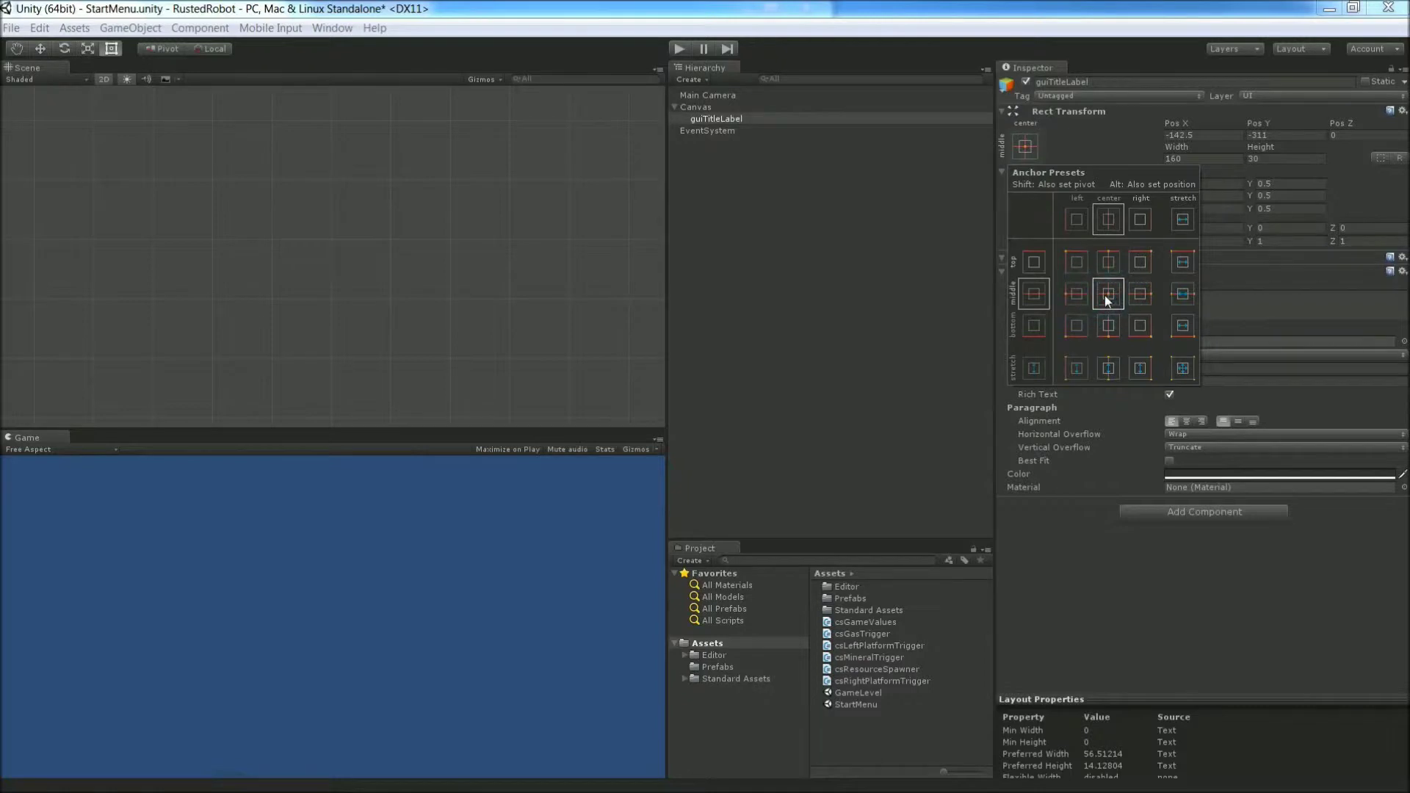
{"action": "left_click", "coordinate": [1214, 136]}
Step: Position guiTitleLabel at X 0, Y 200 with a 500×100 size
{"action": "left_click", "coordinate": [1214, 137]}
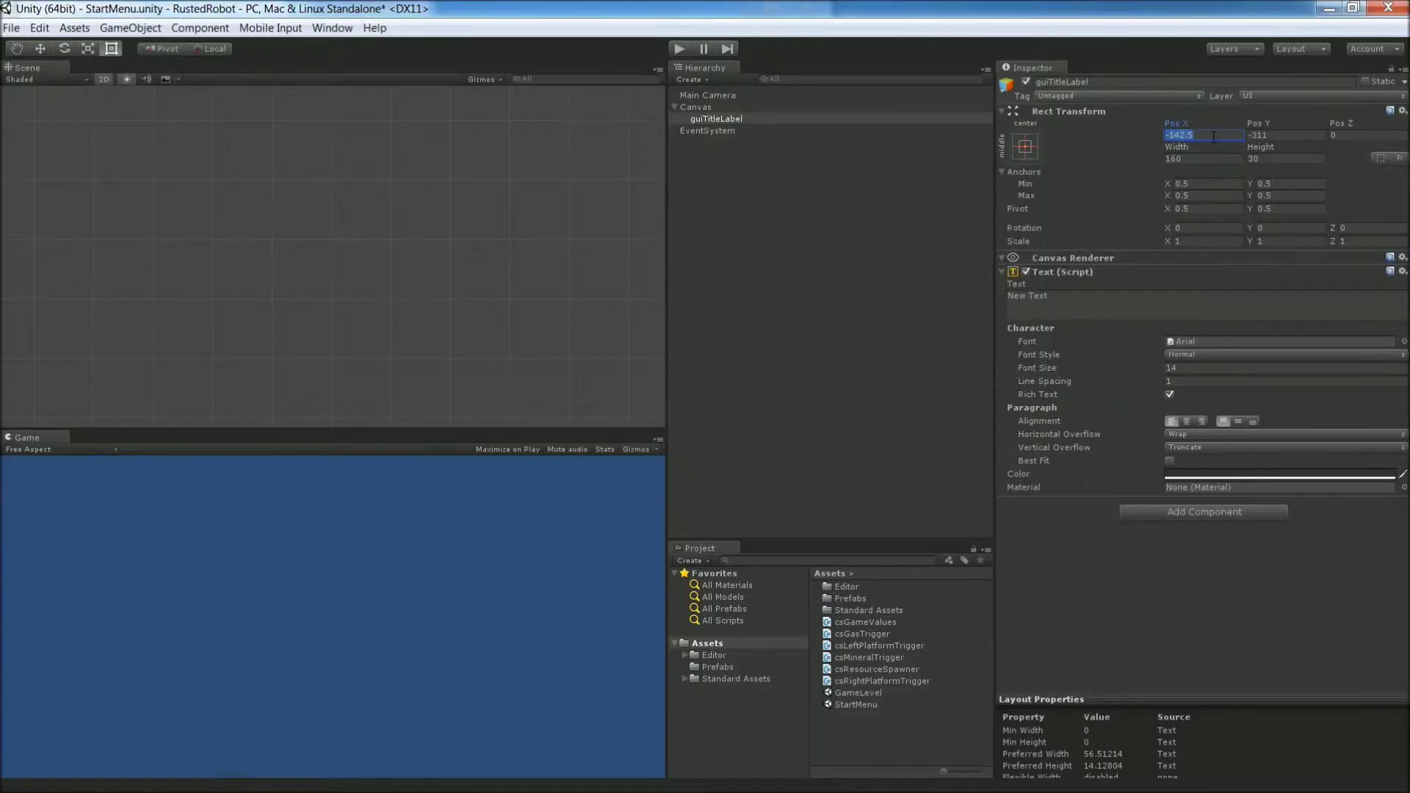
{"action": "type", "text": "0"}
{"action": "key", "text": "Tab"}
{"action": "type", "text": "200"}
{"action": "key", "text": "Tab"}
{"action": "key", "text": "Tab"}
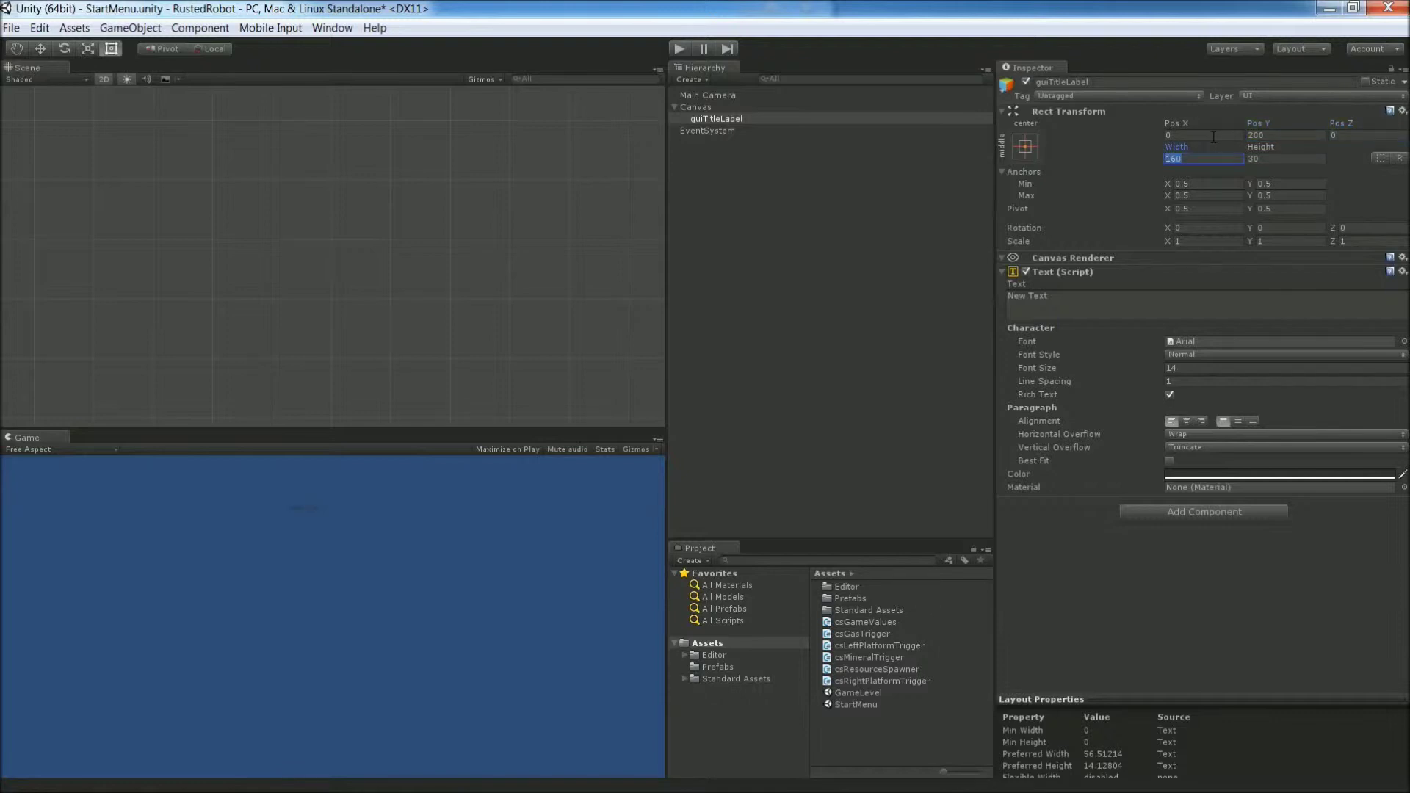
{"action": "type", "text": "500"}
{"action": "key", "text": "Tab"}
{"action": "type", "text": "10"}
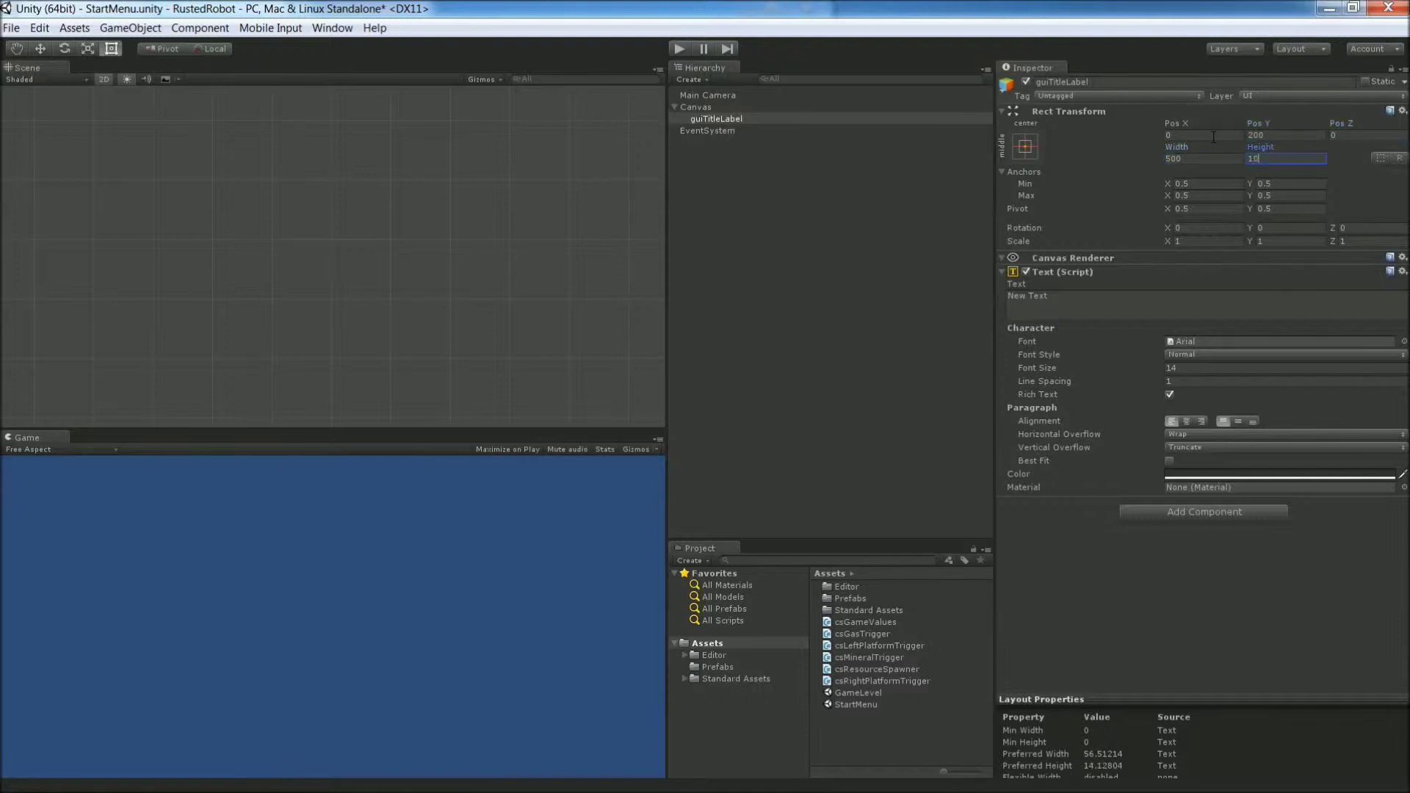
{"action": "type", "text": "0"}
Step: Make the label read 'Rusted Robot' in bold at font size 72
{"action": "left_click", "coordinate": [1139, 297]}
{"action": "type", "text": "Ru"}
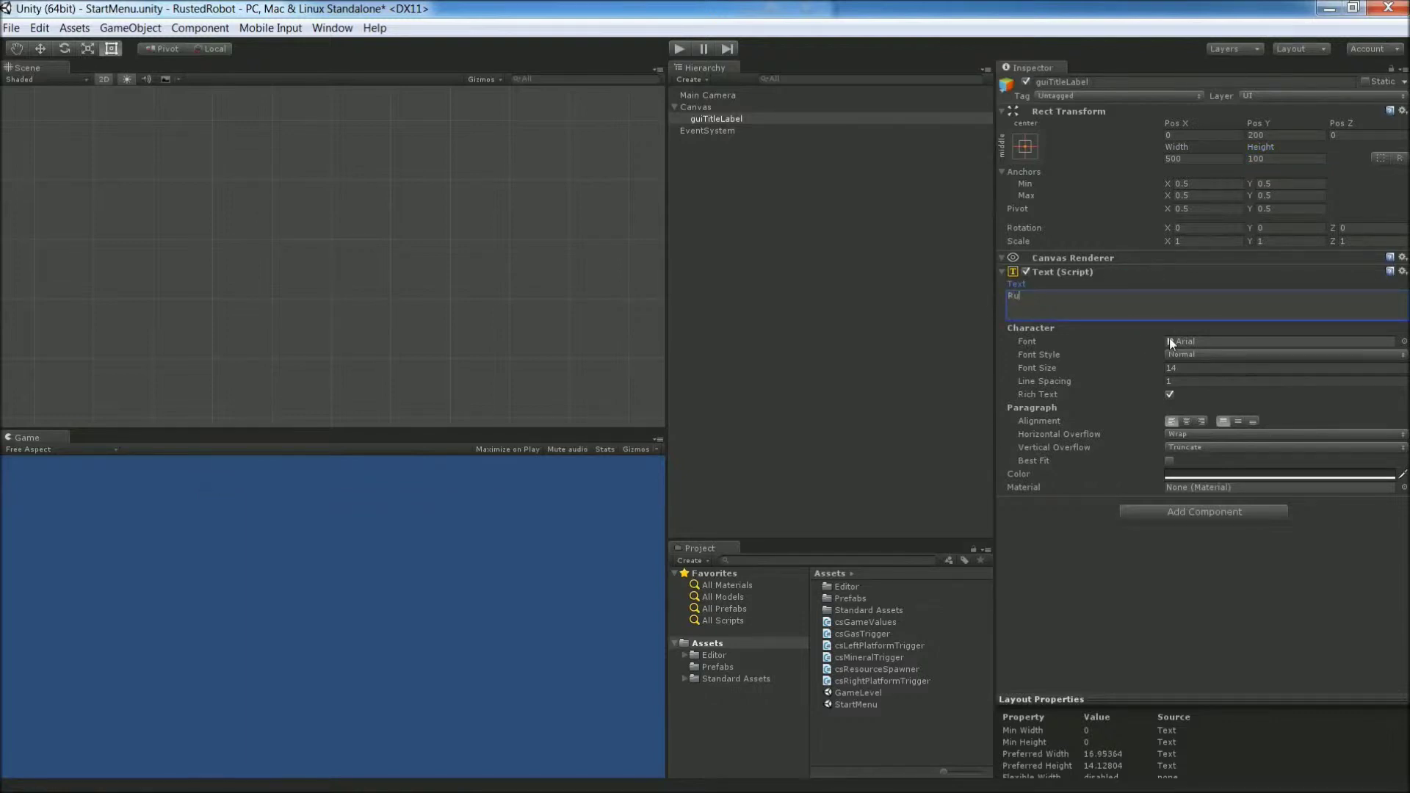
{"action": "type", "text": "sted Robot"}
{"action": "left_click", "coordinate": [1182, 353]}
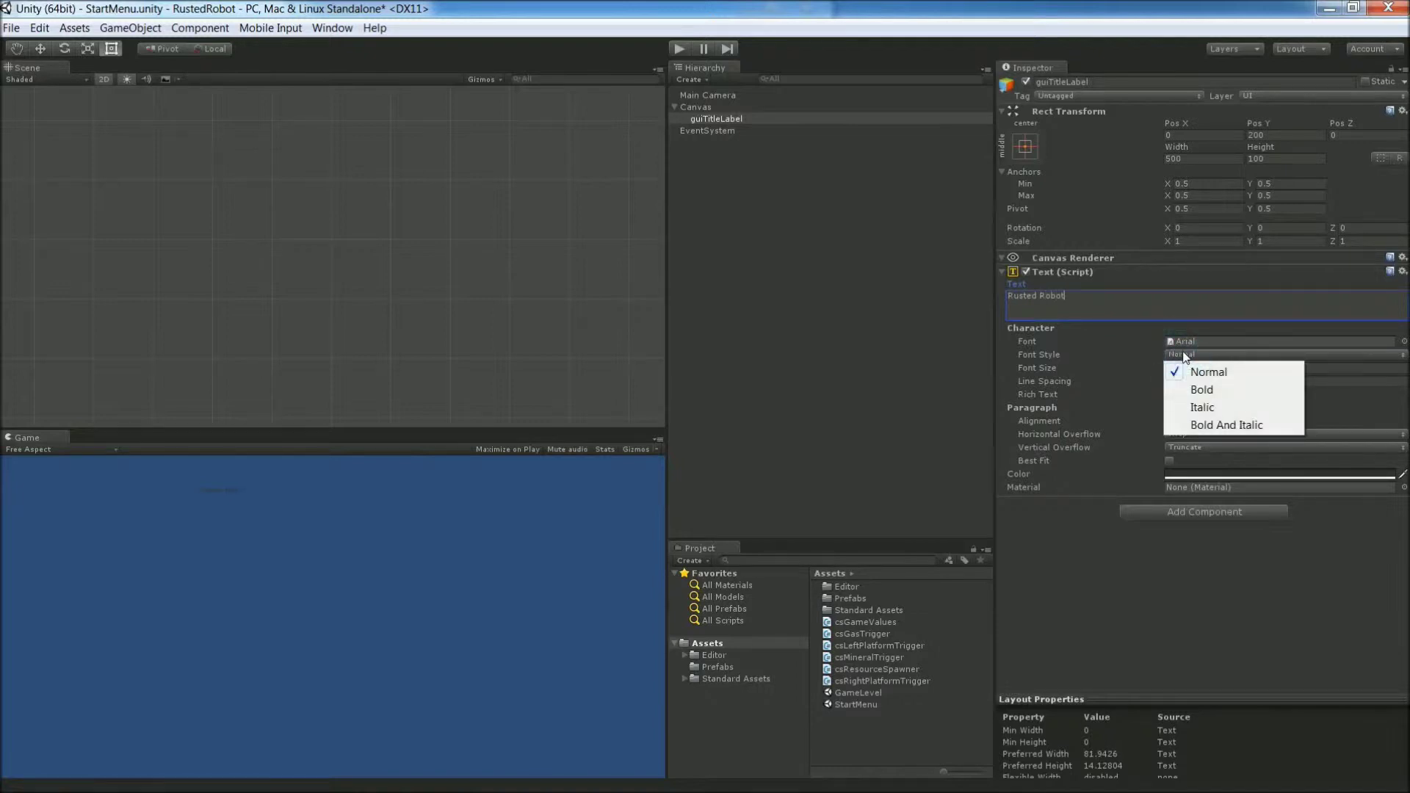
{"action": "left_click", "coordinate": [1203, 390]}
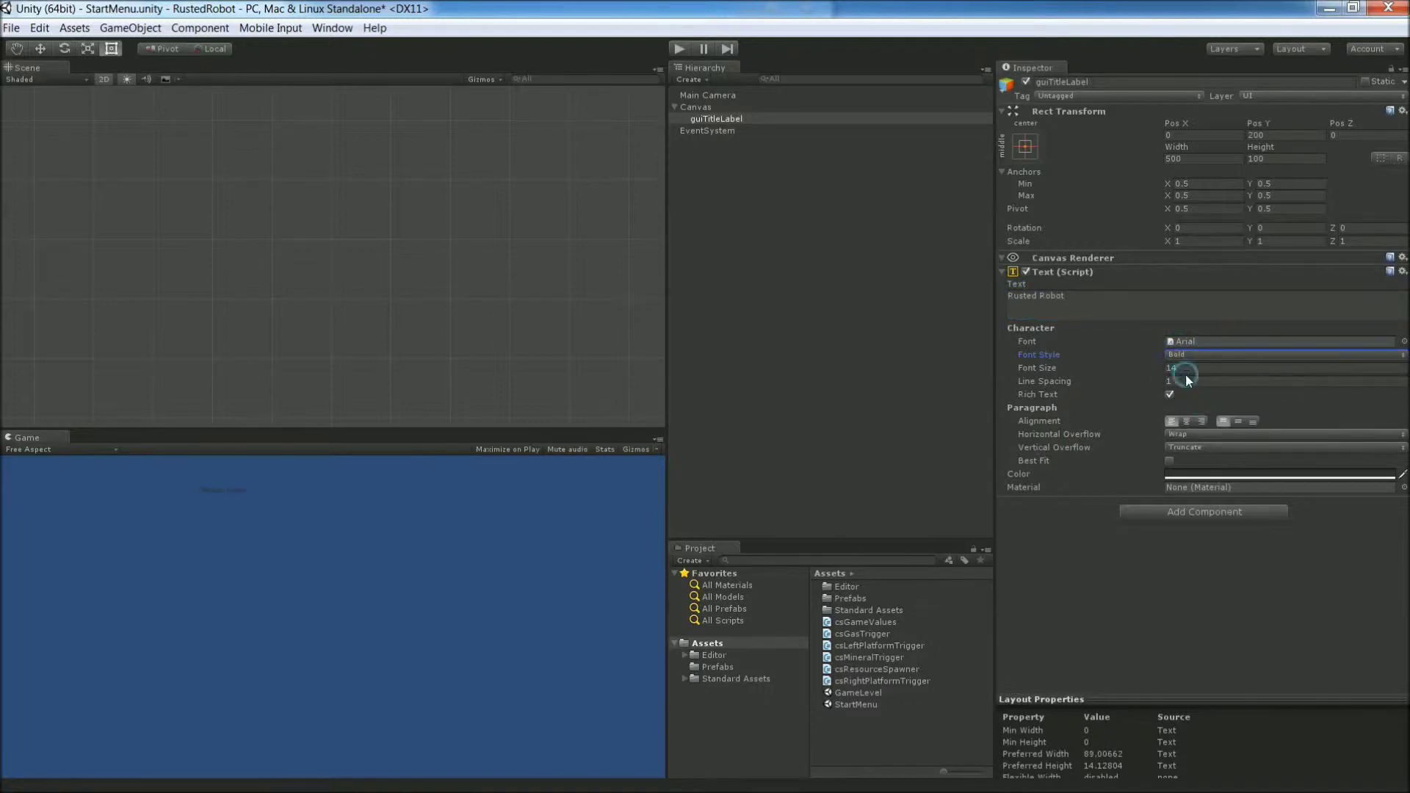
{"action": "left_click", "coordinate": [1178, 367]}
{"action": "type", "text": "72"}
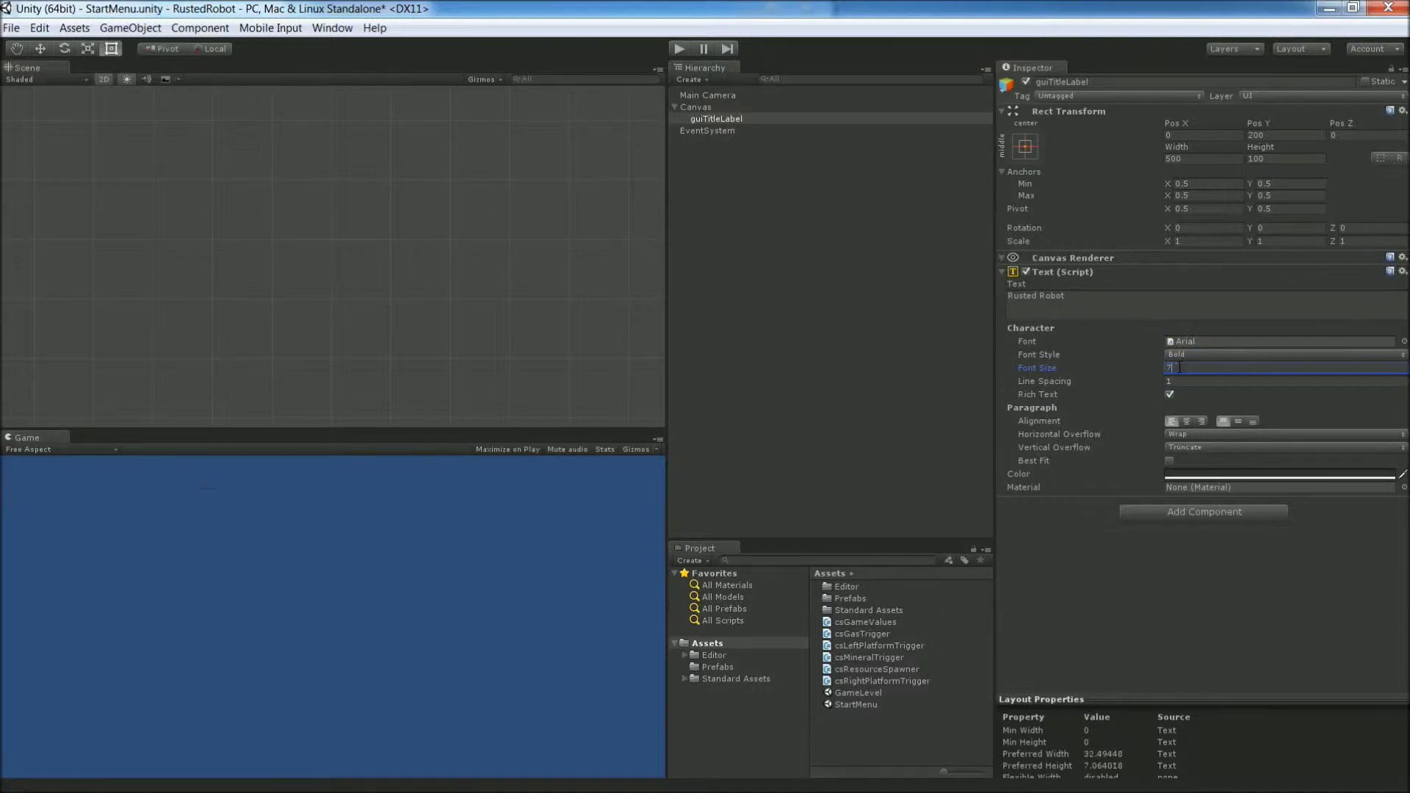
Step: Centre the title text horizontally and vertically and colour it white
{"action": "left_click", "coordinate": [1187, 421]}
{"action": "left_click", "coordinate": [1238, 422]}
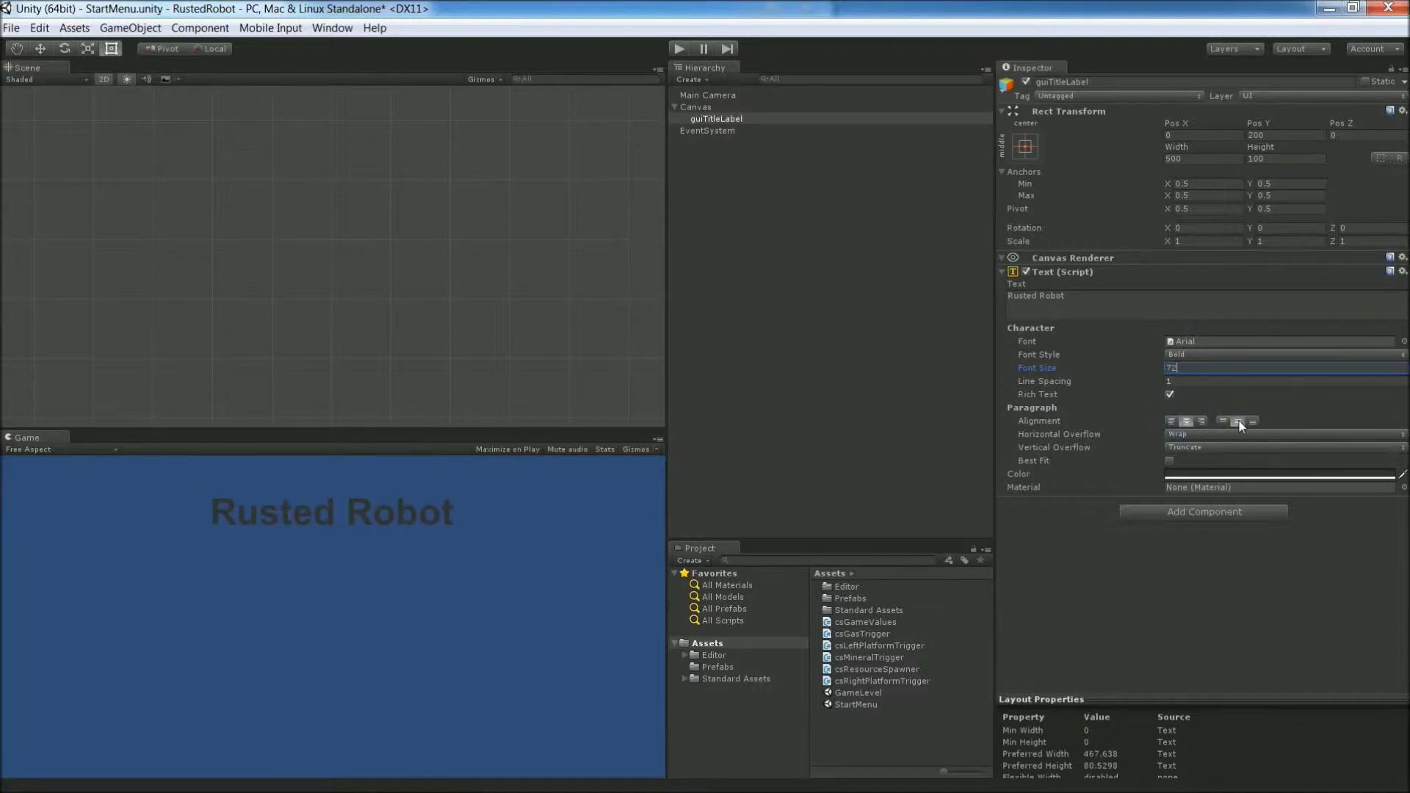
{"action": "left_click", "coordinate": [1190, 475]}
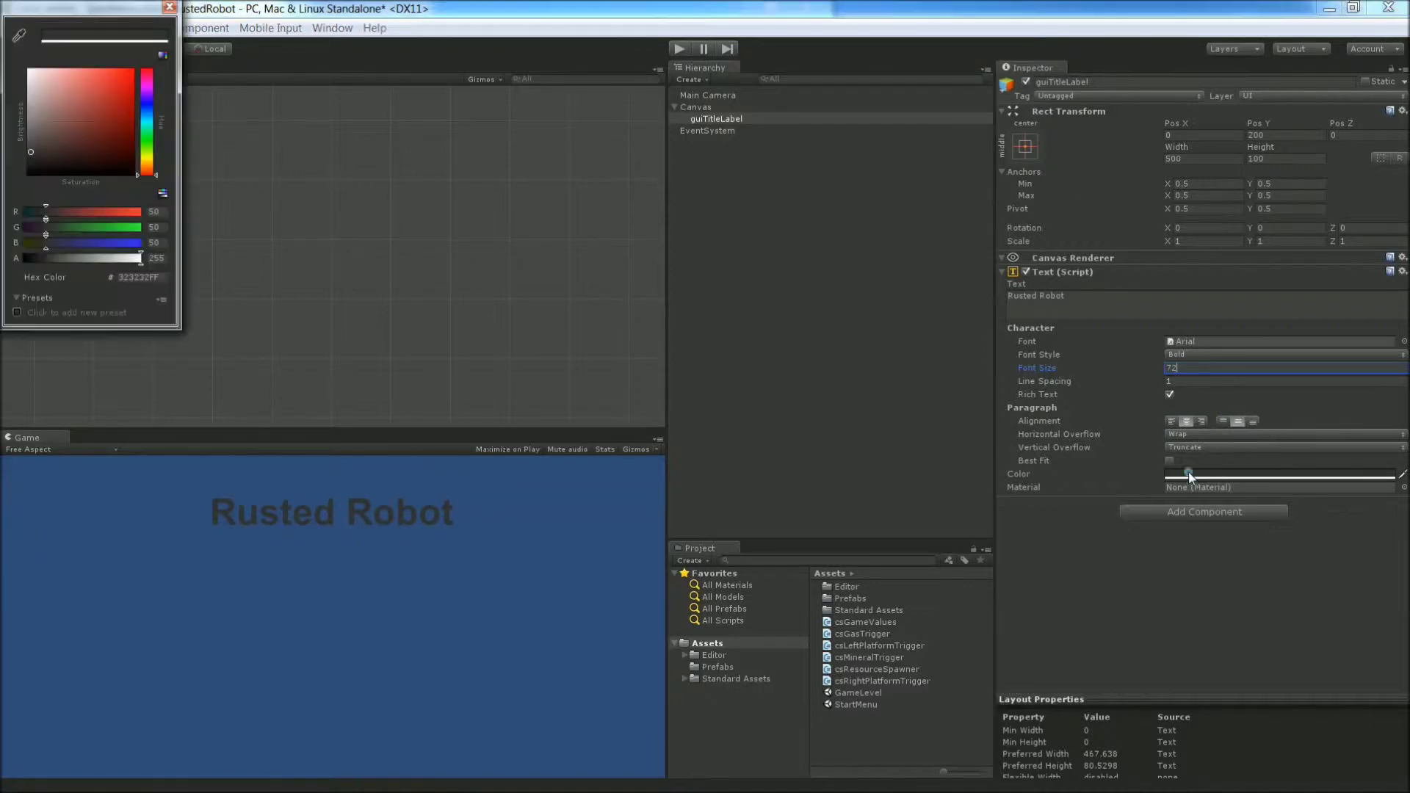
{"action": "left_click_drag", "start_coordinate": [95, 139], "coordinate": [2, 24]}
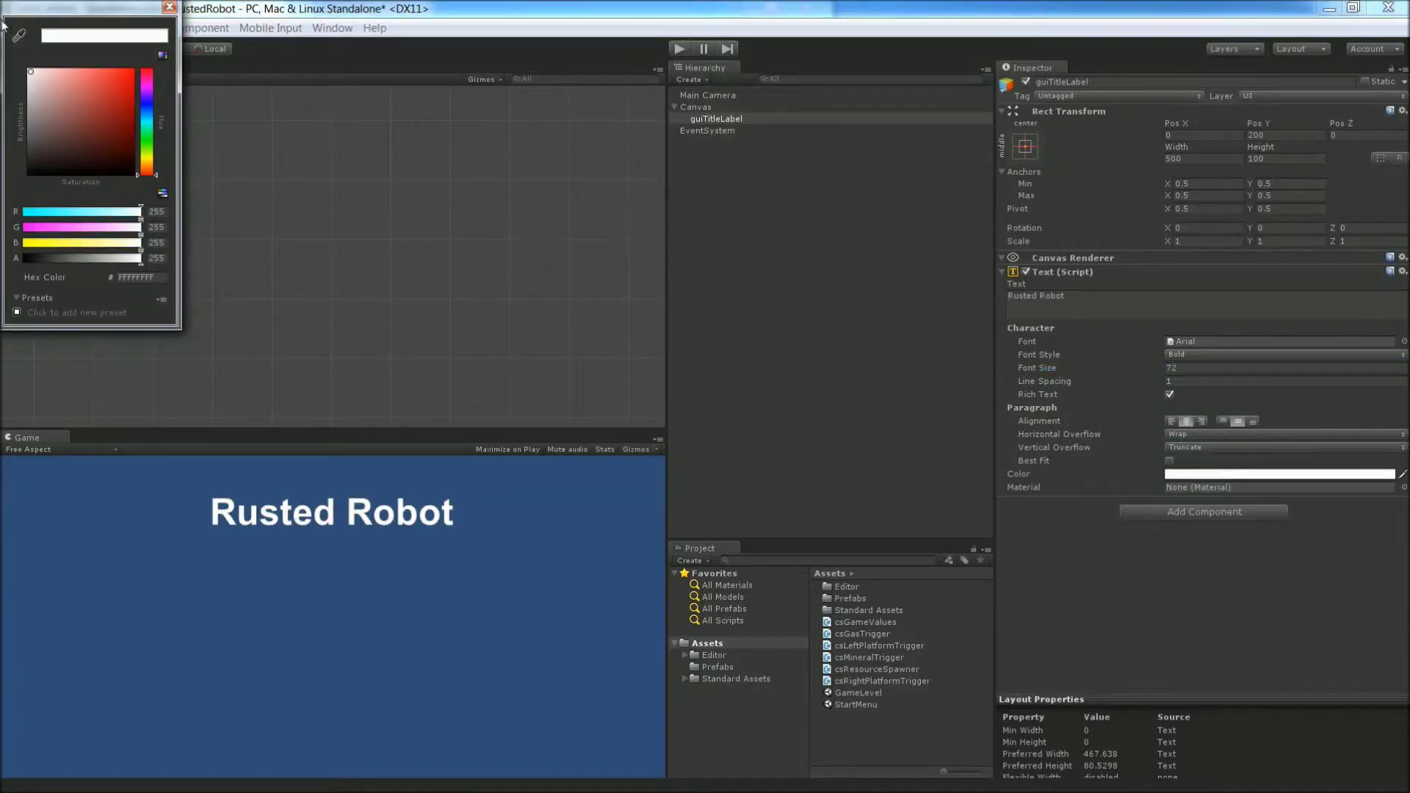
{"action": "left_click", "coordinate": [170, 7]}
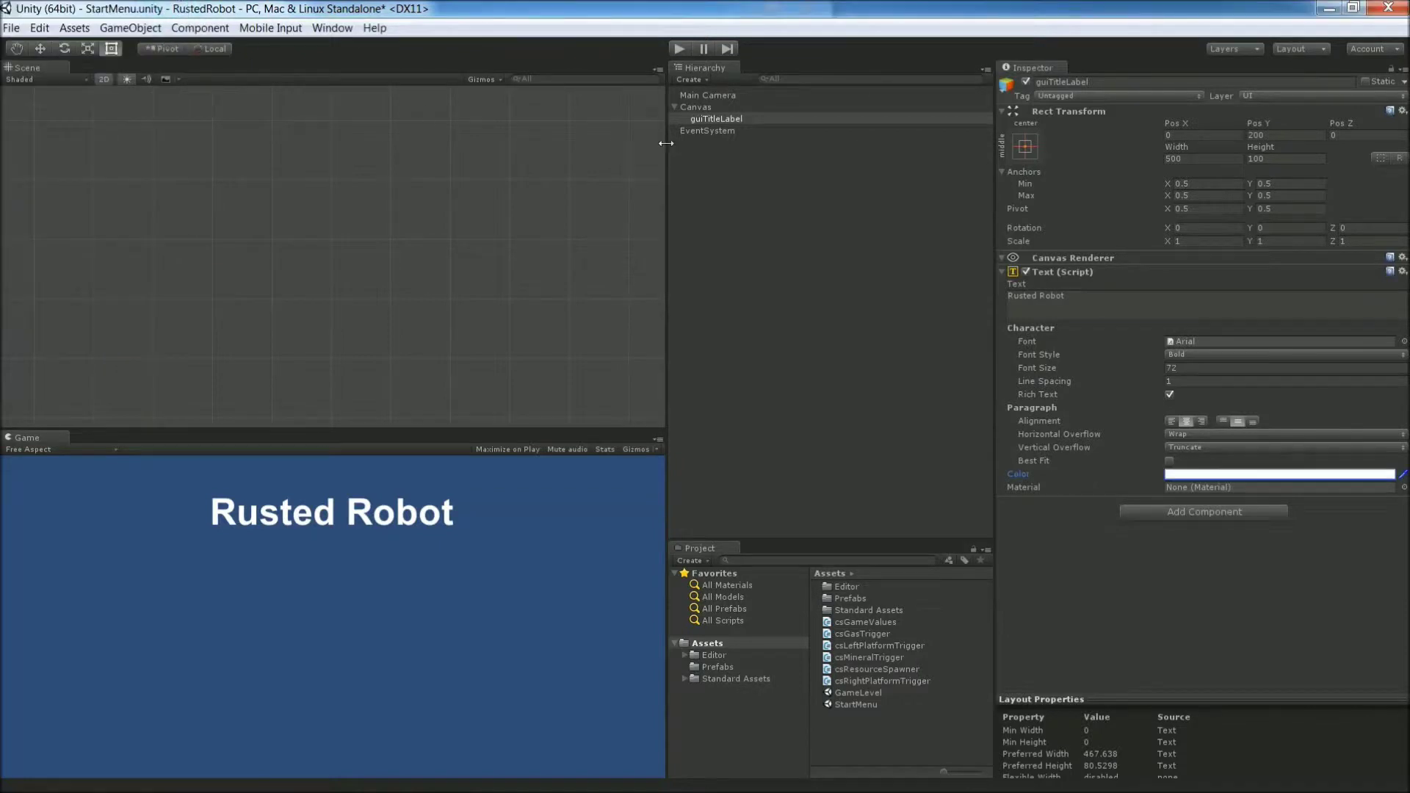
{"action": "right_click", "coordinate": [695, 108]}
Step: Add a UI button under the Canvas and name it guiPlayButton
{"action": "mouse_move", "coordinate": [816, 329]}
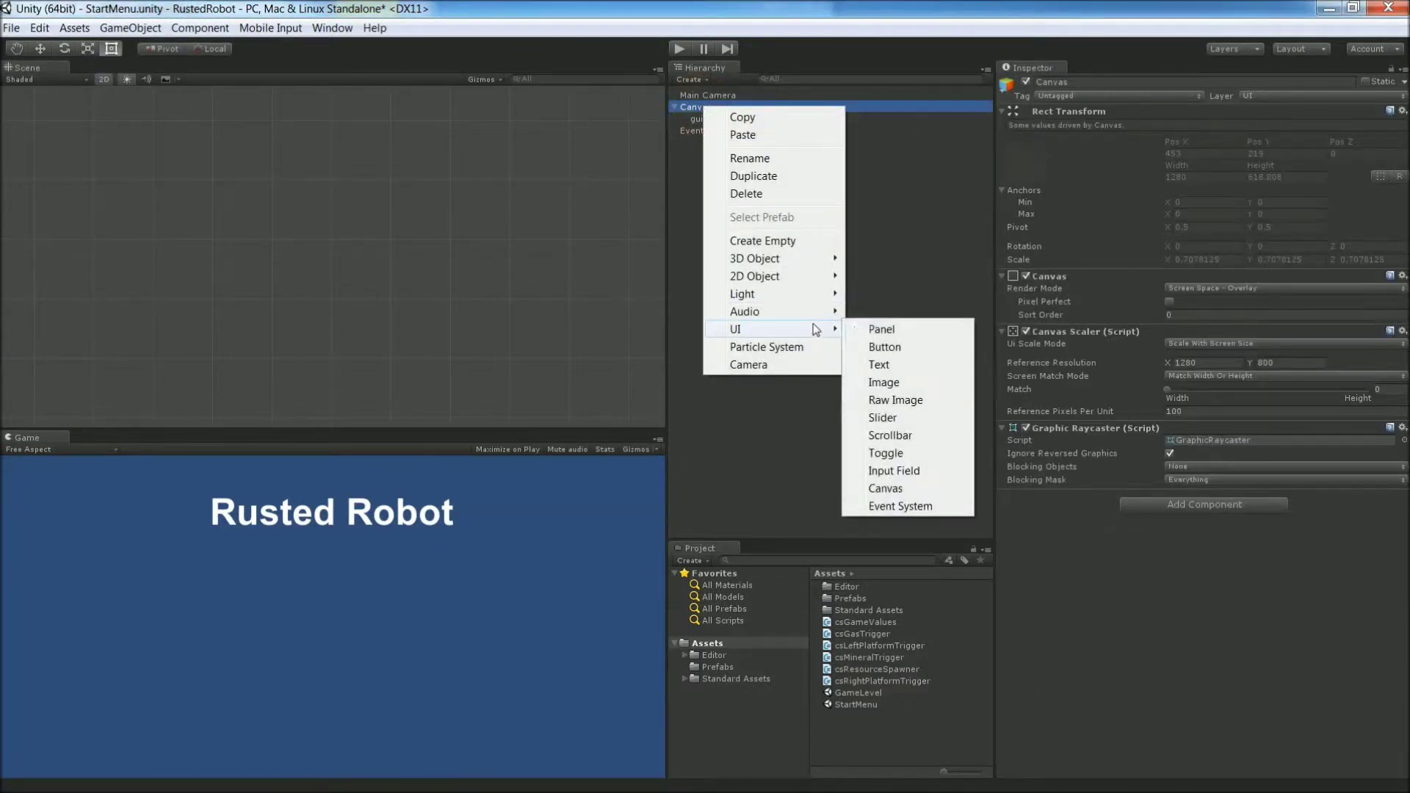
{"action": "left_click", "coordinate": [884, 347]}
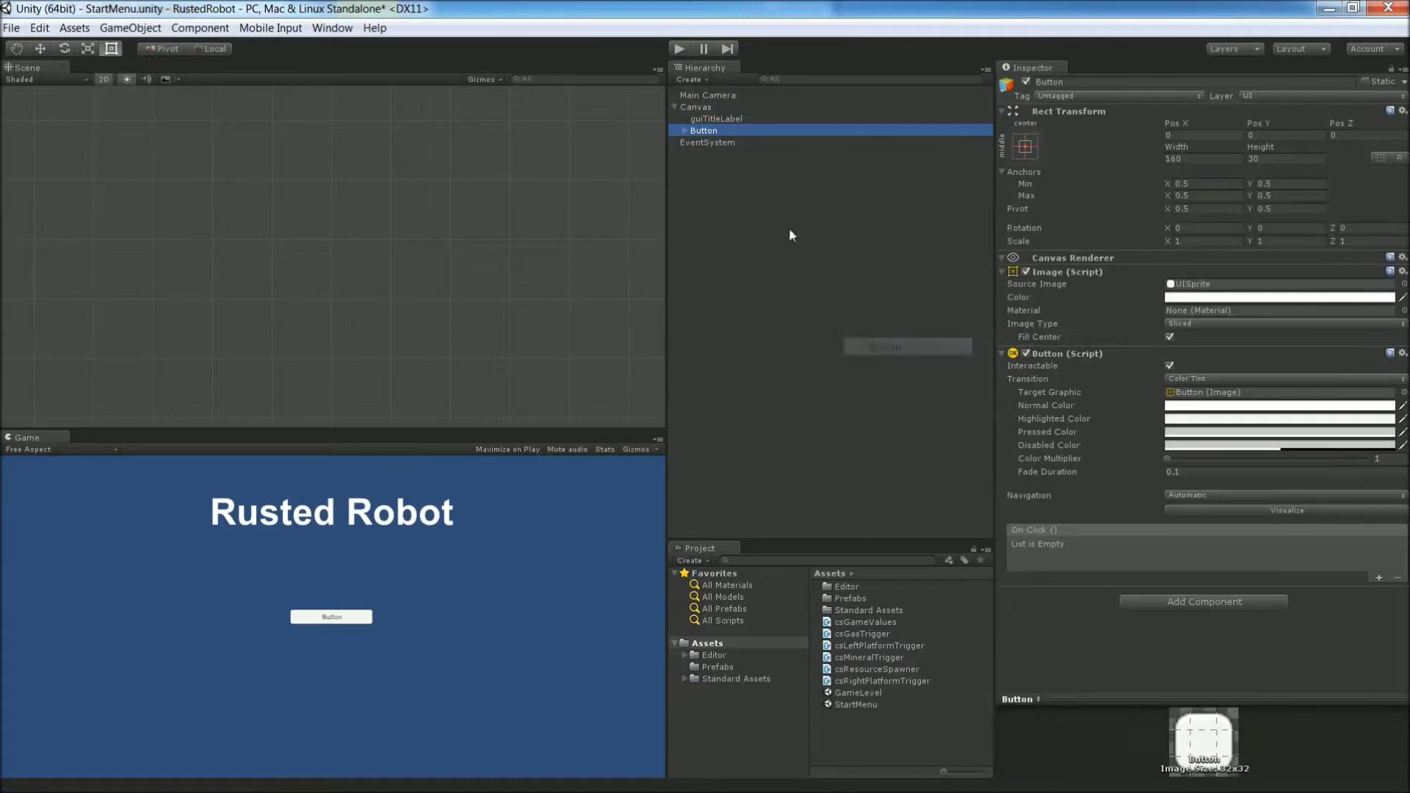
{"action": "left_click", "coordinate": [724, 129]}
{"action": "type", "text": "guiP"}
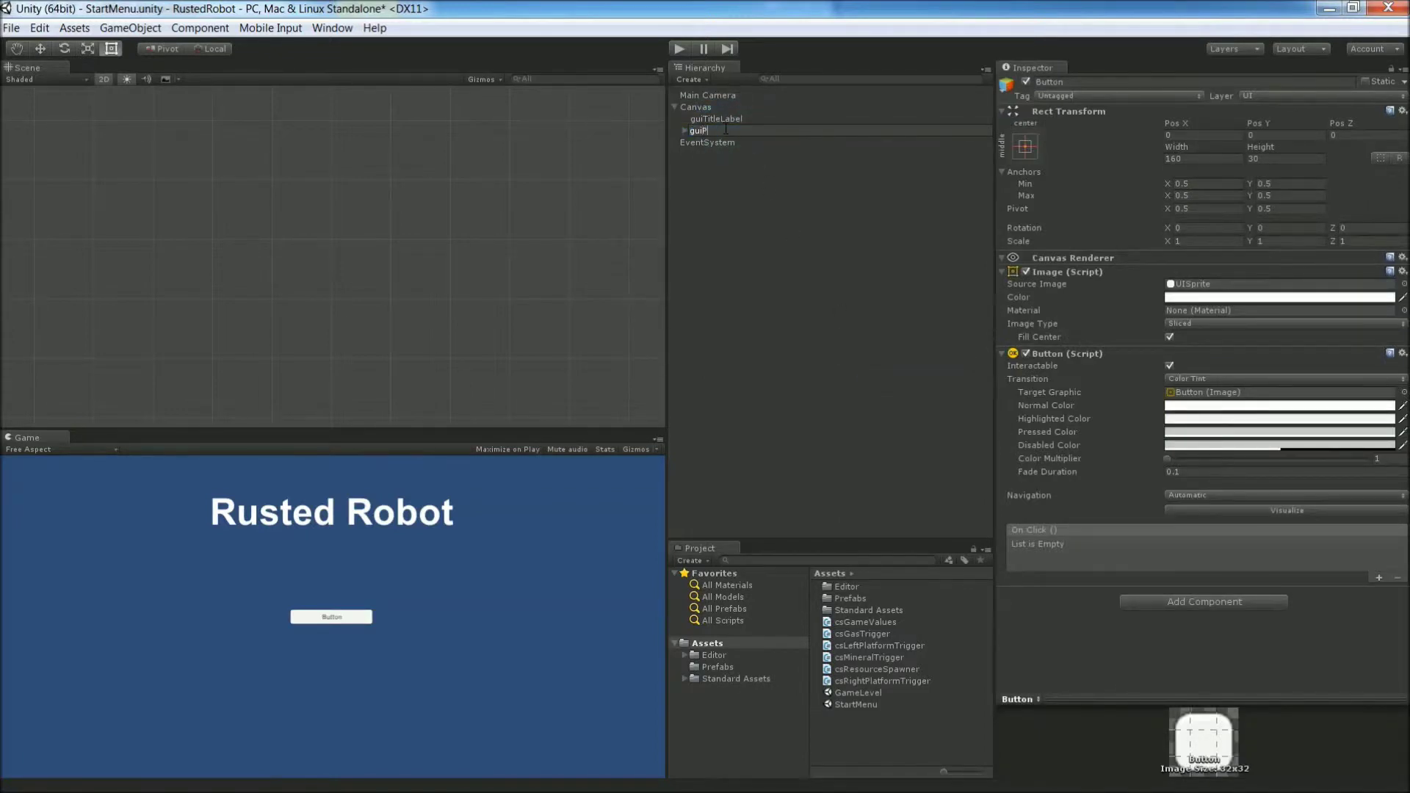
{"action": "type", "text": "layButton"}
{"action": "left_click", "coordinate": [767, 196]}
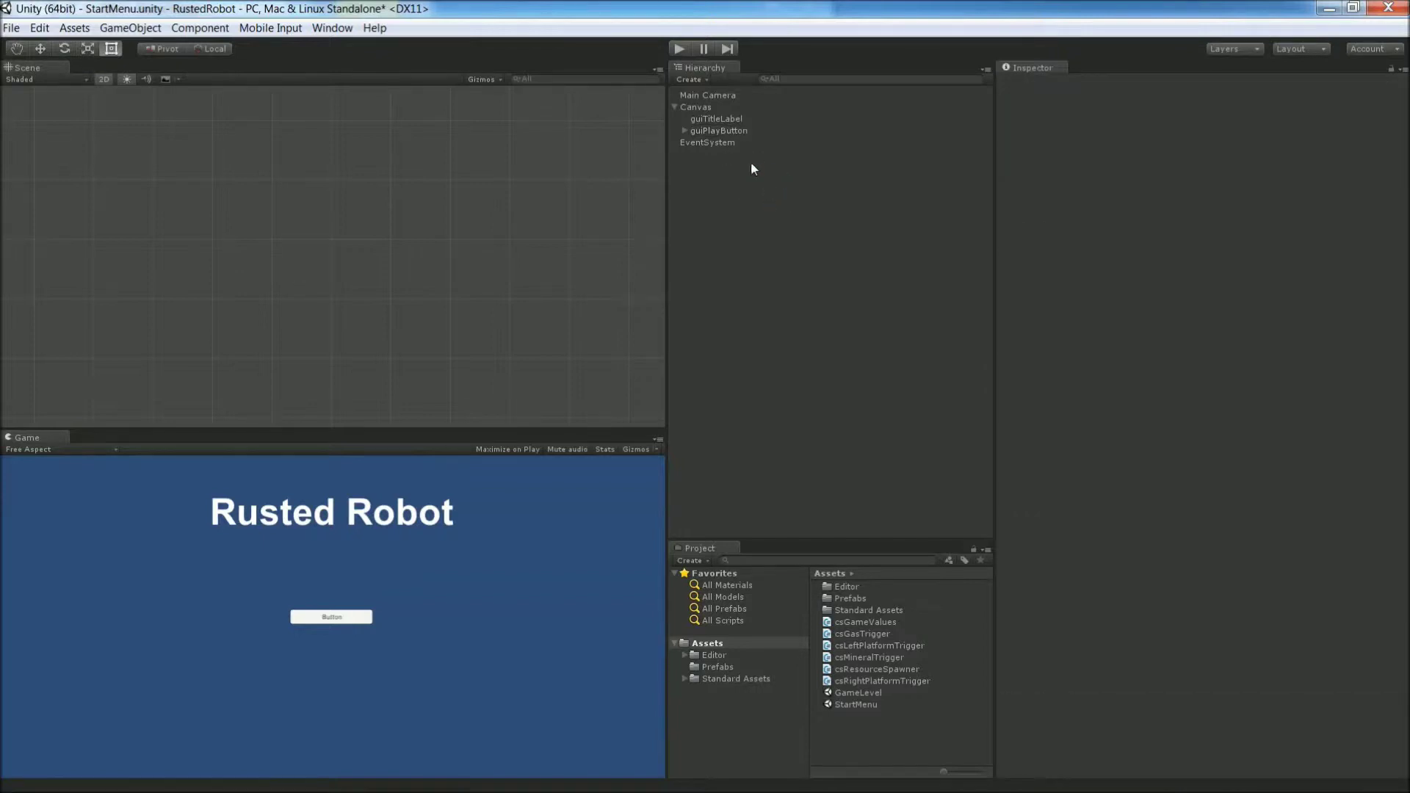
Step: Set guiPlayButton to Pos Y 50, width 300 and height 50
{"action": "left_click", "coordinate": [724, 131]}
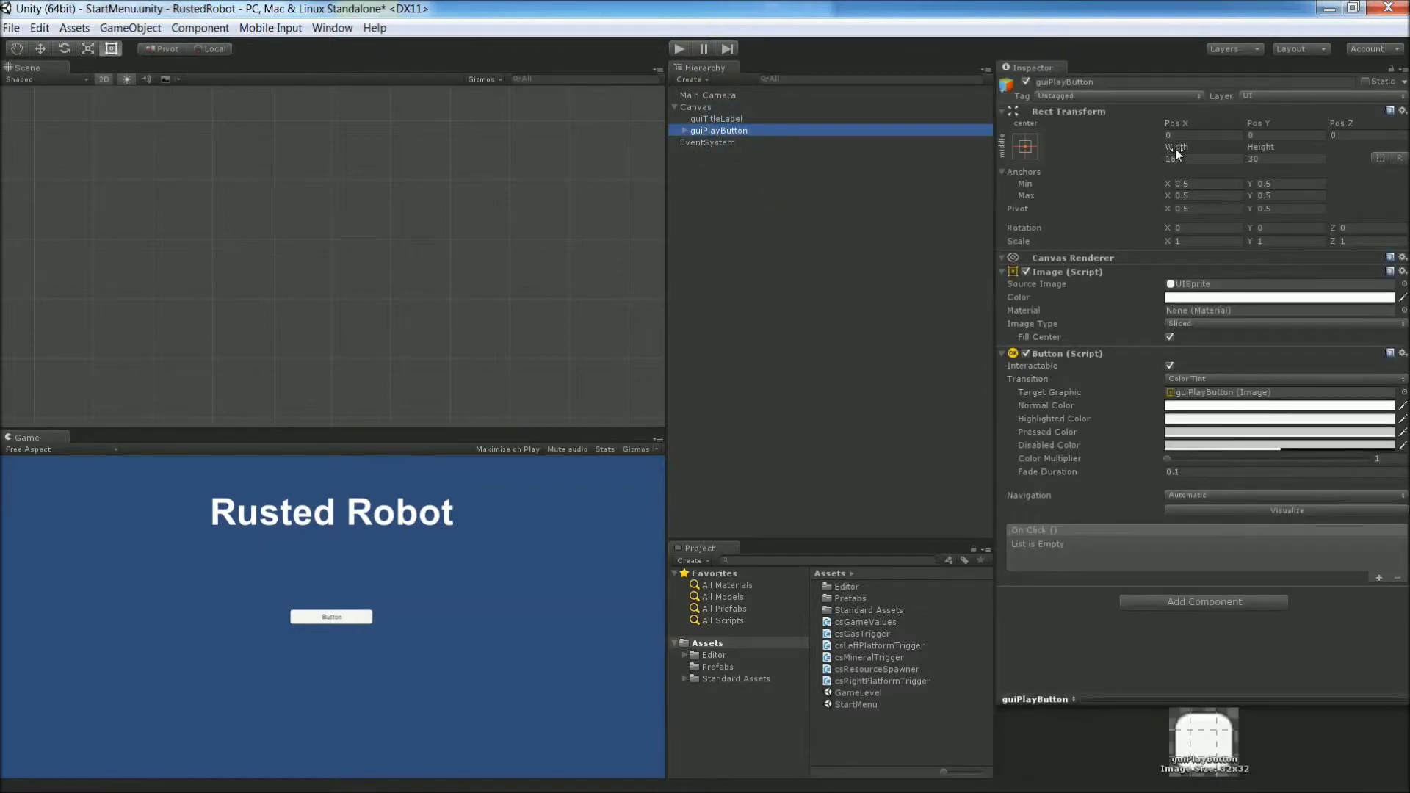
{"action": "left_click", "coordinate": [1183, 135]}
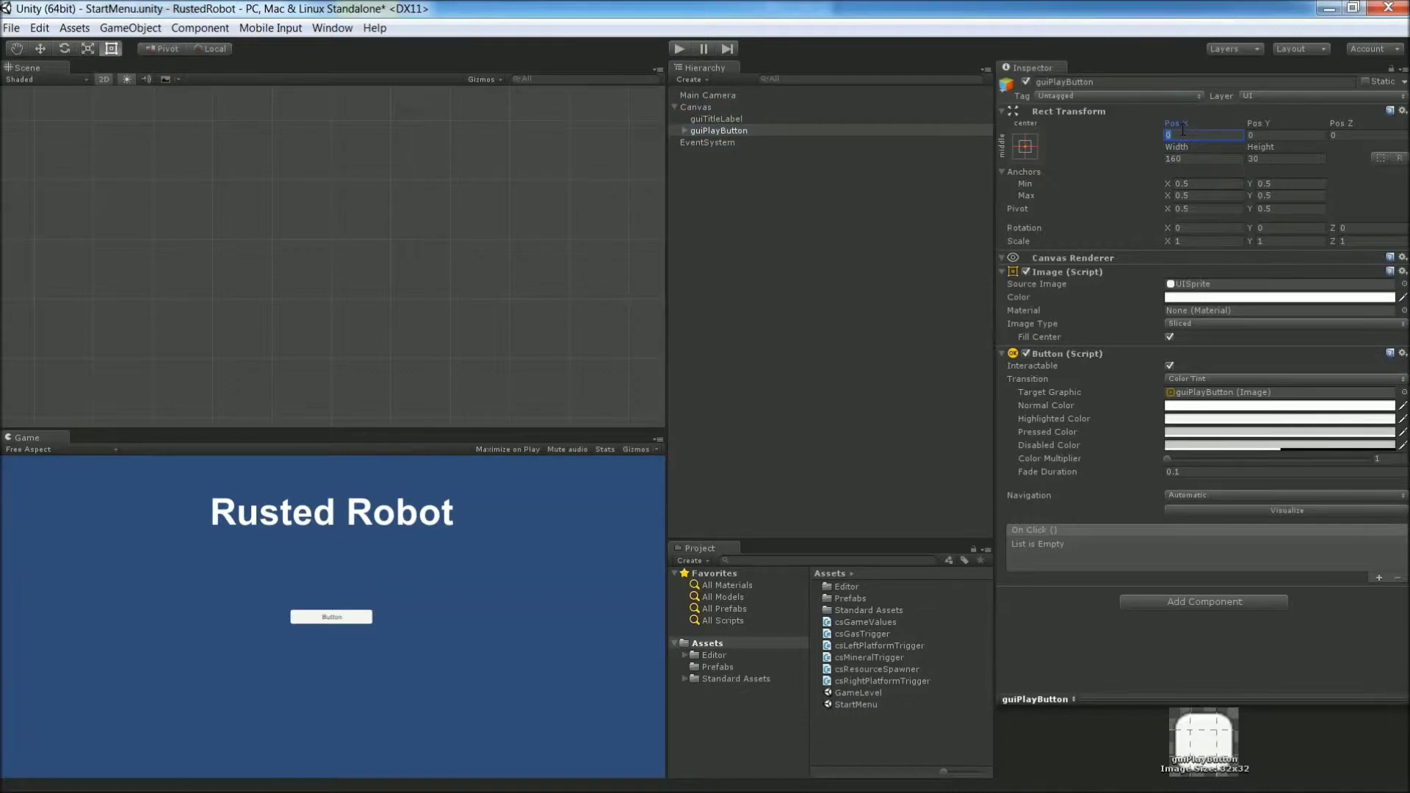
{"action": "key", "text": "Tab"}
{"action": "type", "text": "50"}
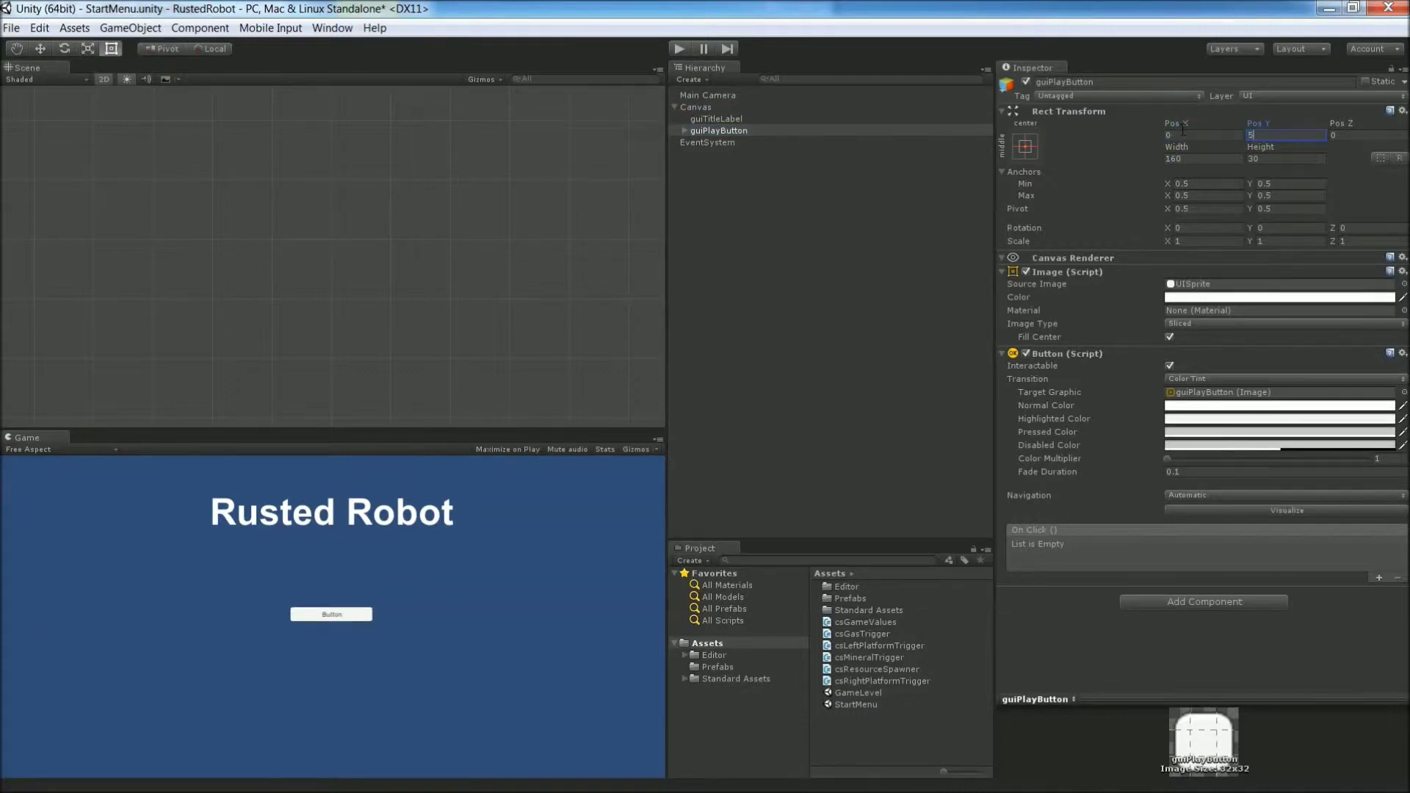
{"action": "key", "text": "Tab"}
{"action": "key", "text": "Tab"}
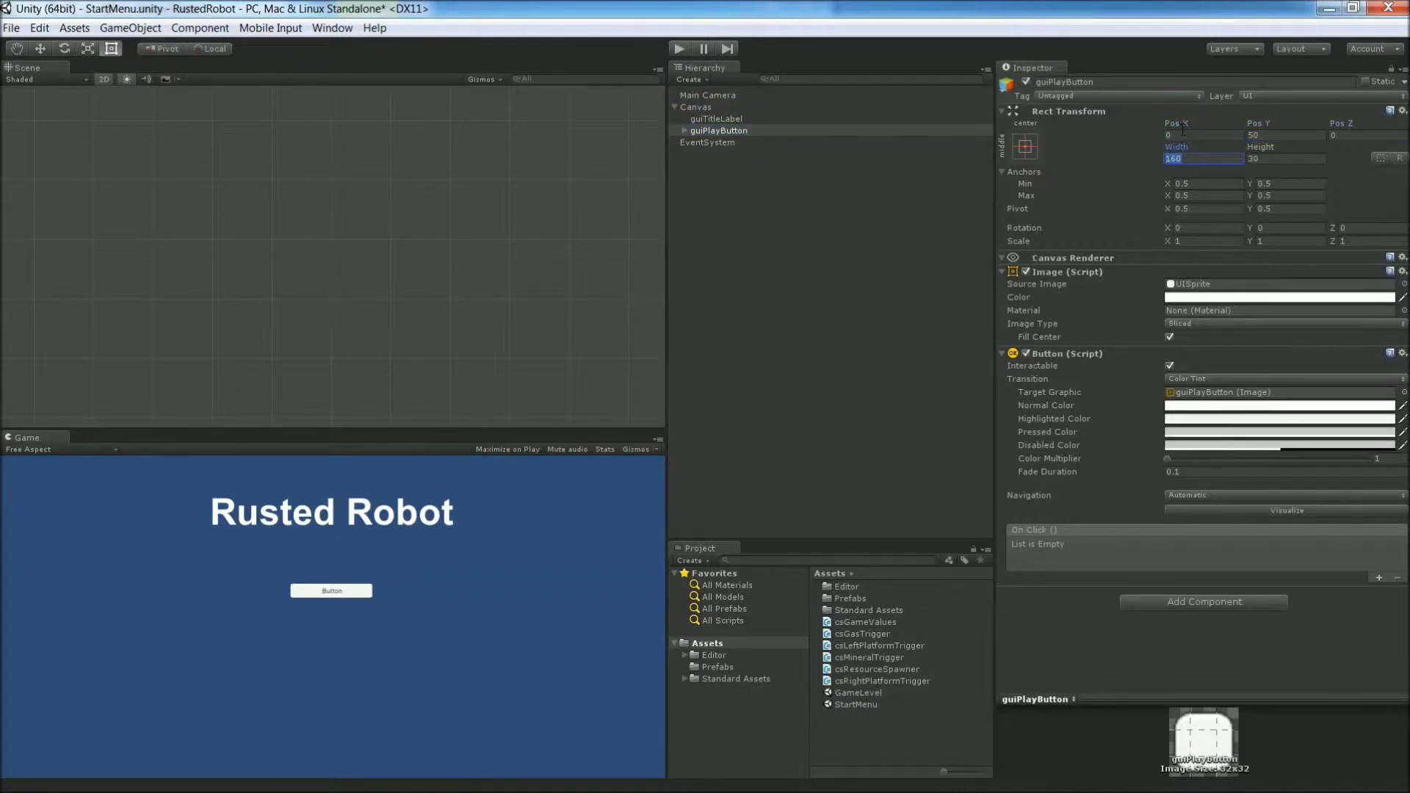
{"action": "type", "text": "300"}
{"action": "key", "text": "Tab"}
{"action": "type", "text": "50"}
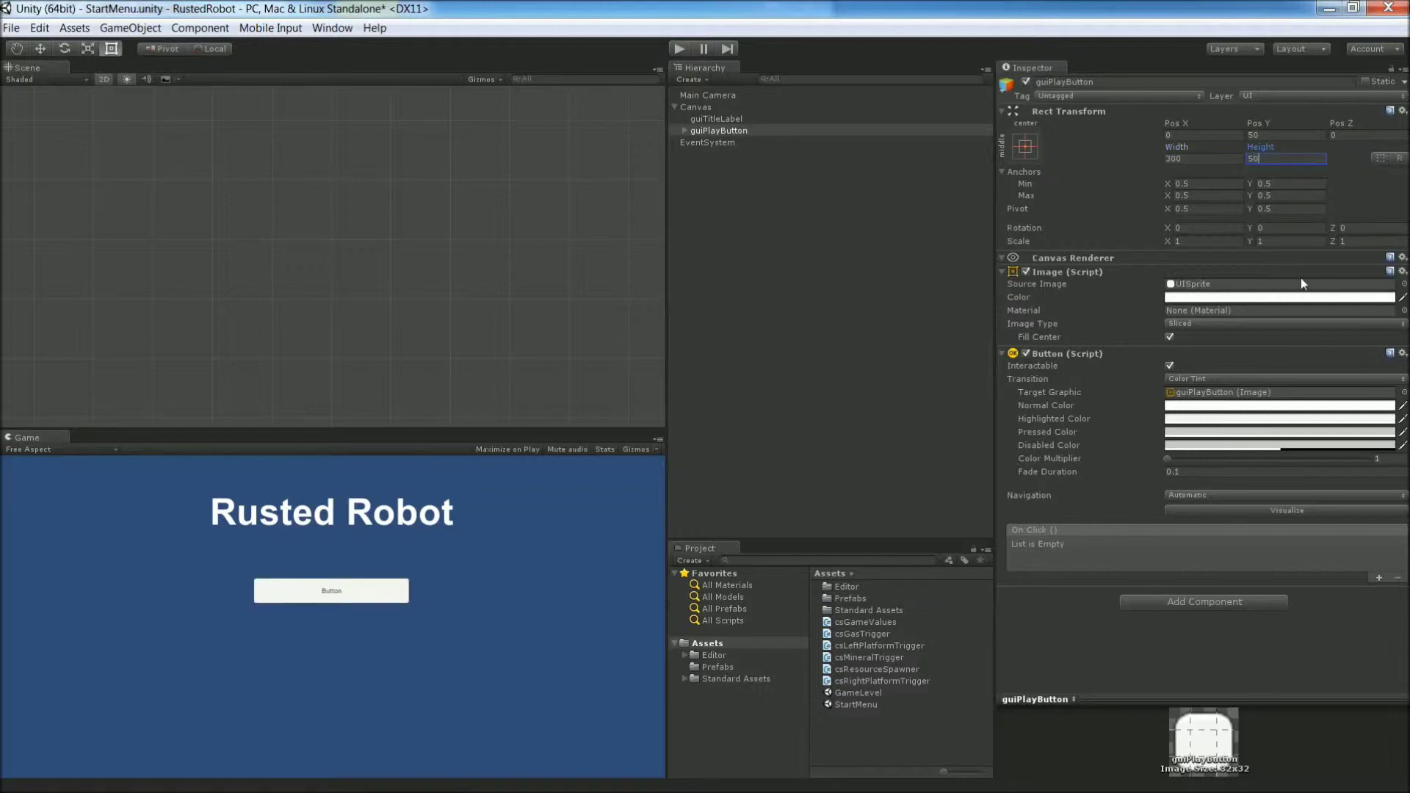
Step: Set guiPlayButton's Image colour to a bright yellow (F3E30E)
{"action": "left_click", "coordinate": [1199, 301]}
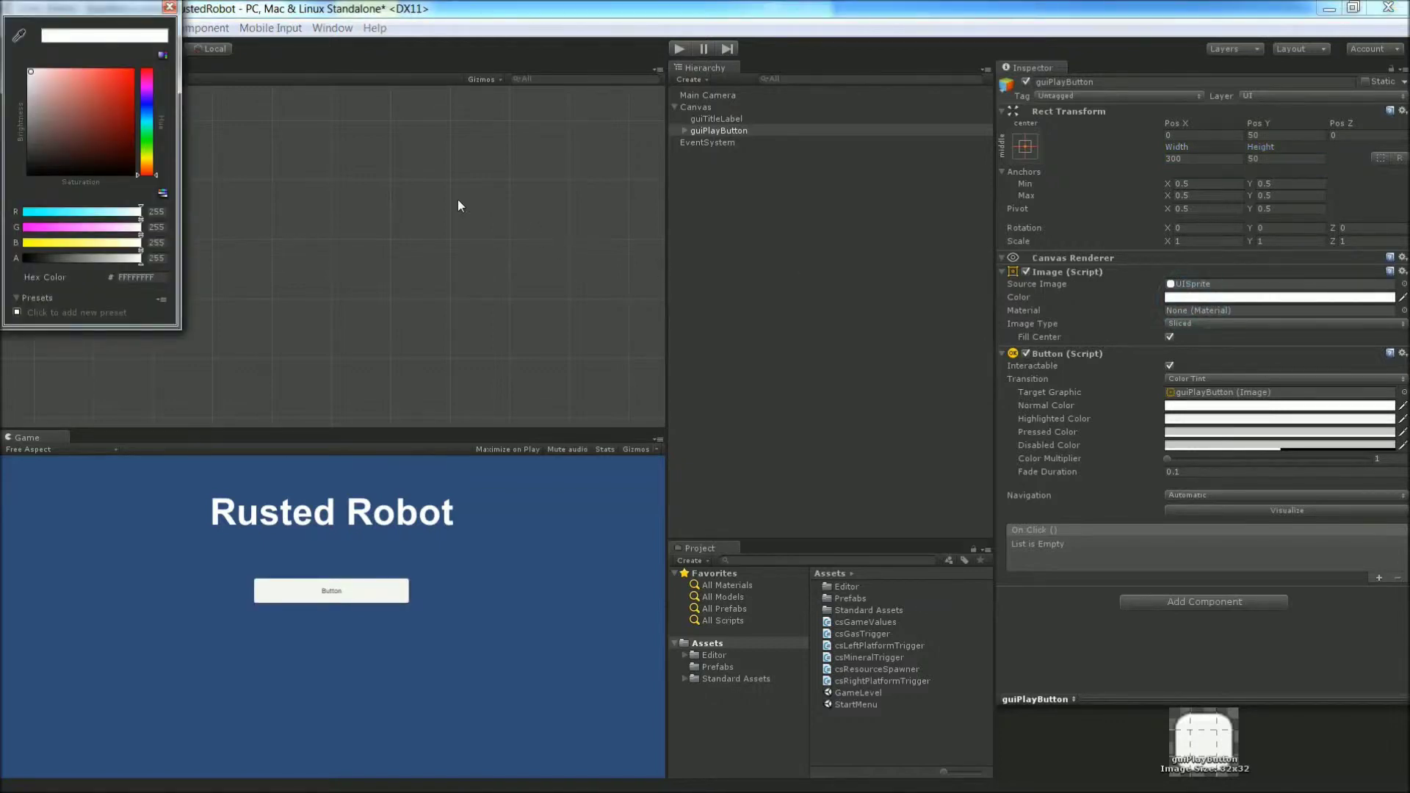
{"action": "left_click", "coordinate": [145, 156]}
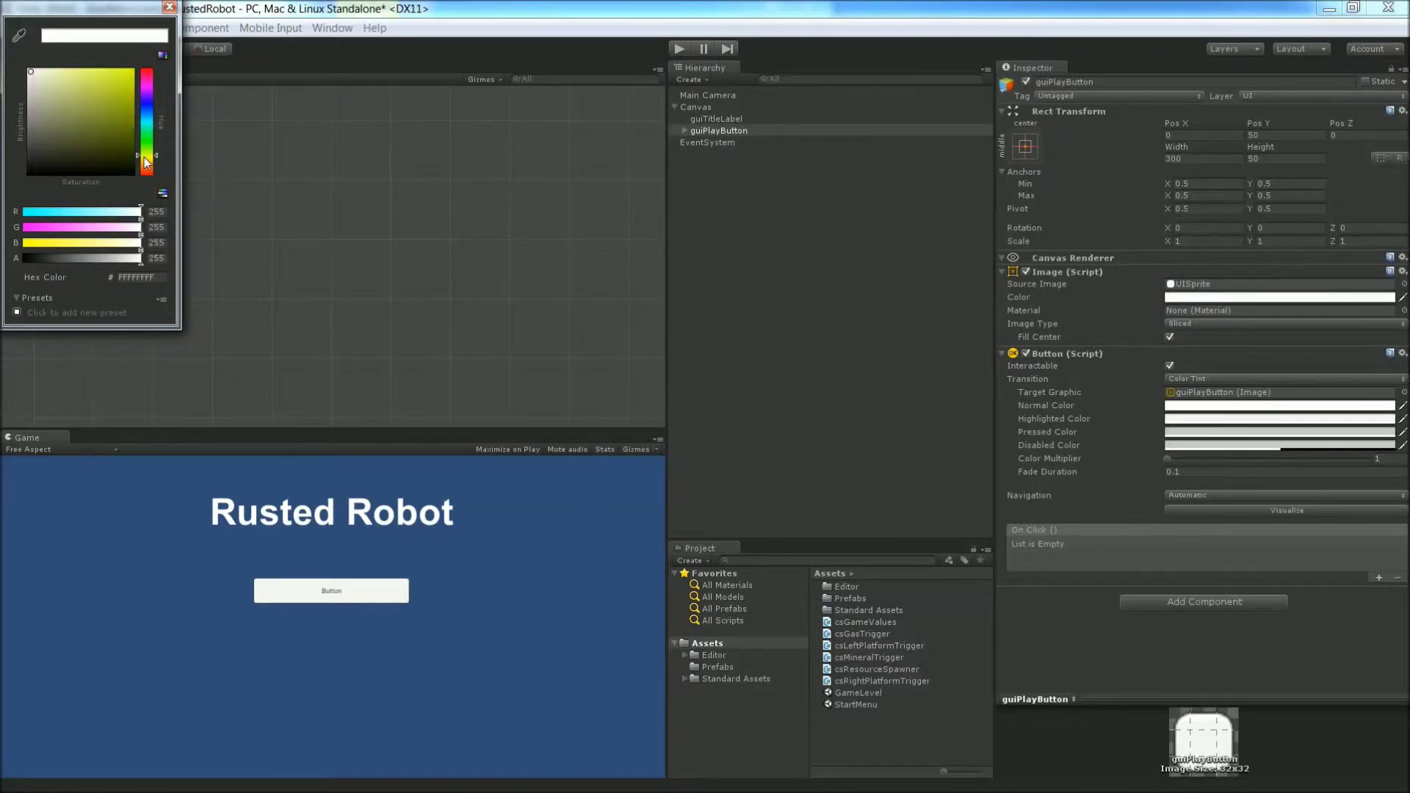
{"action": "mouse_move", "coordinate": [108, 103]}
{"action": "left_mouse_down"}
{"action": "mouse_move", "coordinate": [143, 95]}
{"action": "mouse_move", "coordinate": [122, 99]}
{"action": "left_mouse_up"}
{"action": "left_click_drag", "start_coordinate": [158, 149], "coordinate": [157, 158]}
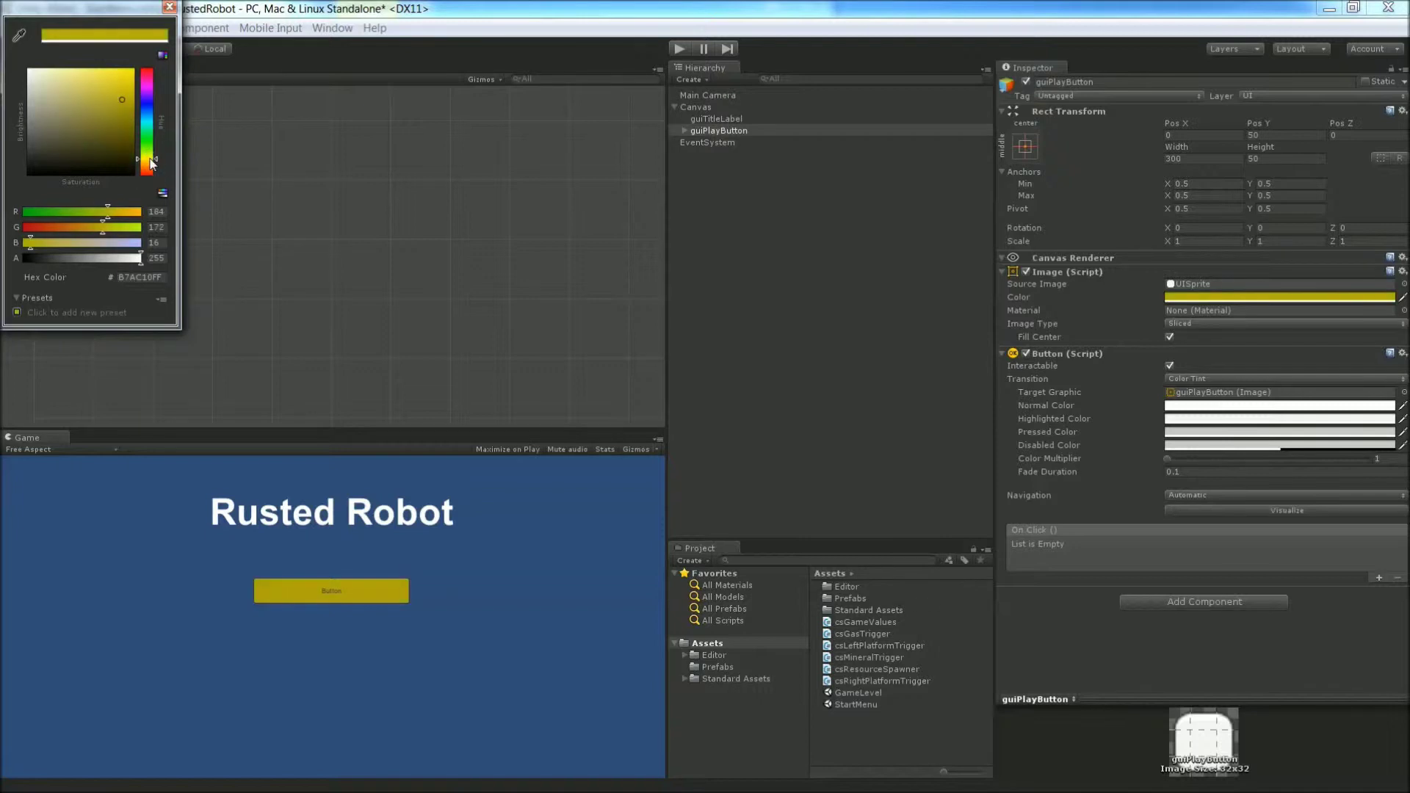
{"action": "left_click", "coordinate": [111, 88]}
{"action": "left_click_drag", "start_coordinate": [111, 85], "coordinate": [127, 80]}
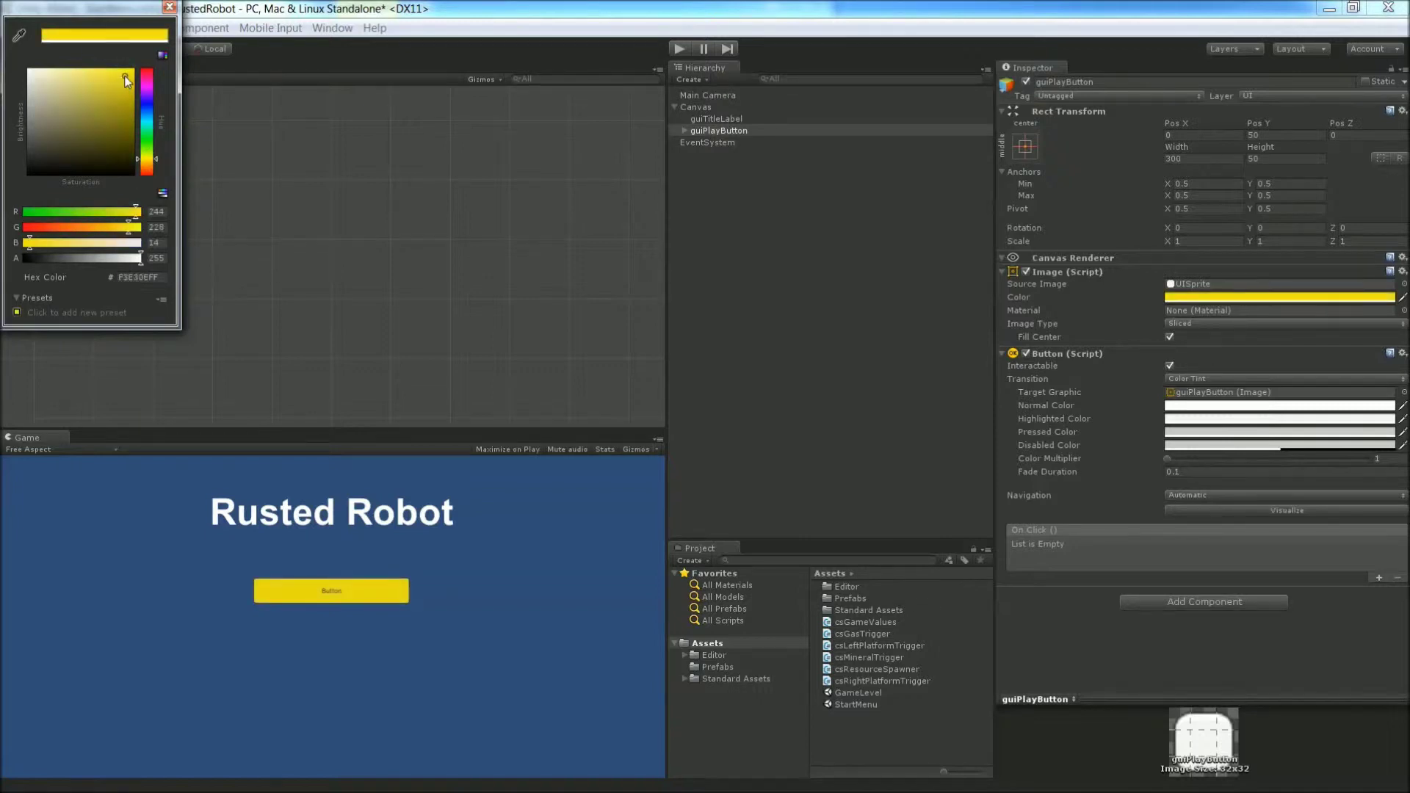
{"action": "left_click", "coordinate": [170, 6]}
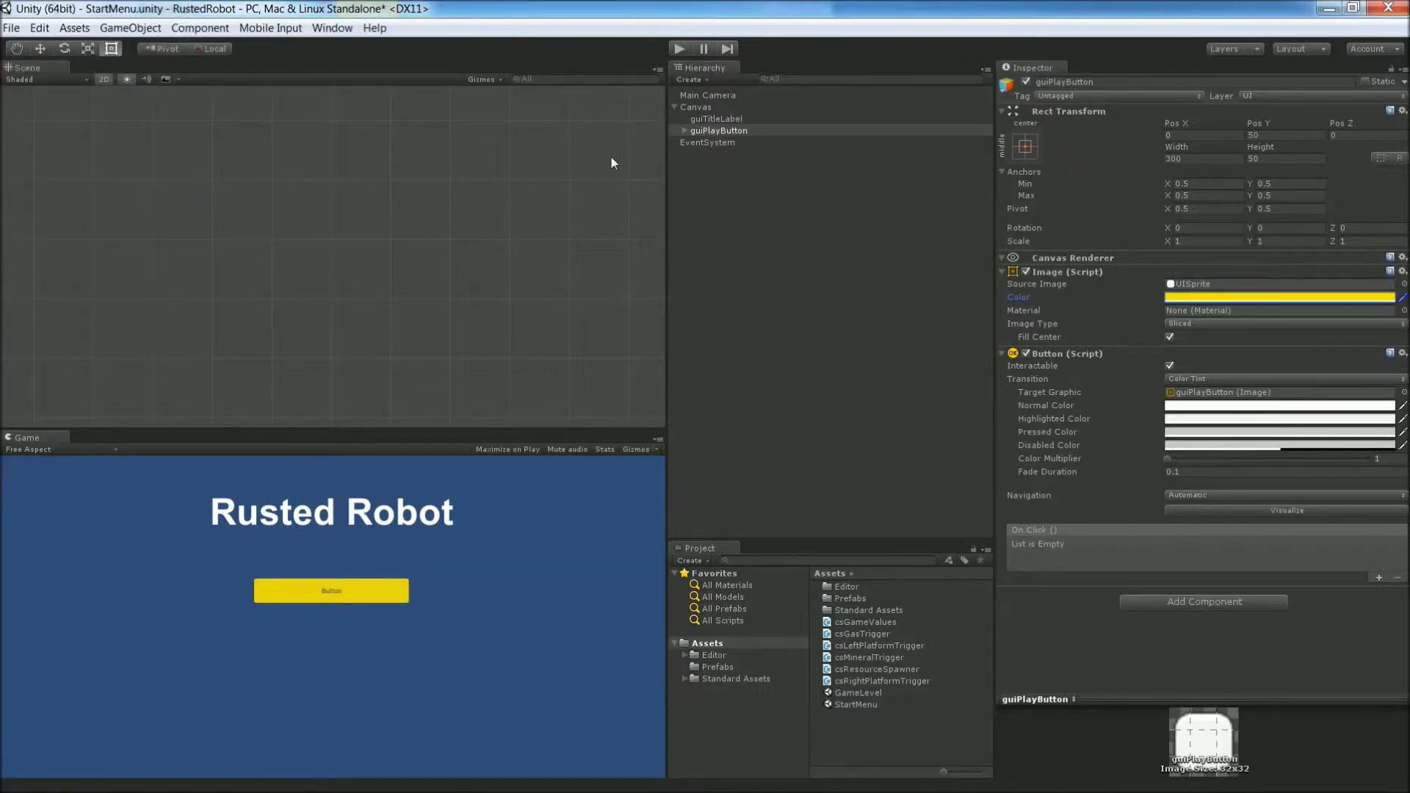
Step: Change the button's Text child label from 'Button' to 'Play'
{"action": "left_click", "coordinate": [682, 131]}
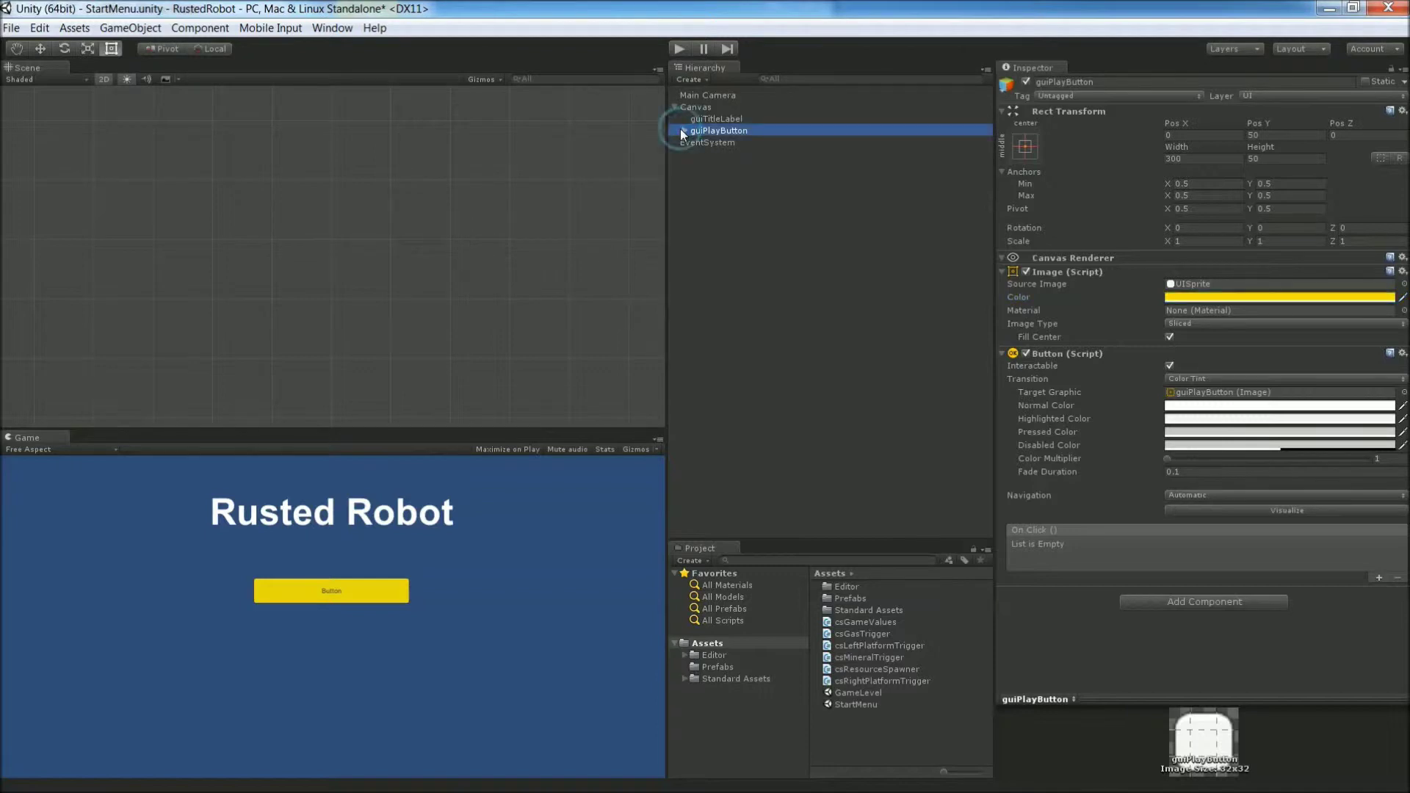
{"action": "left_click", "coordinate": [709, 143]}
{"action": "left_click", "coordinate": [1087, 295]}
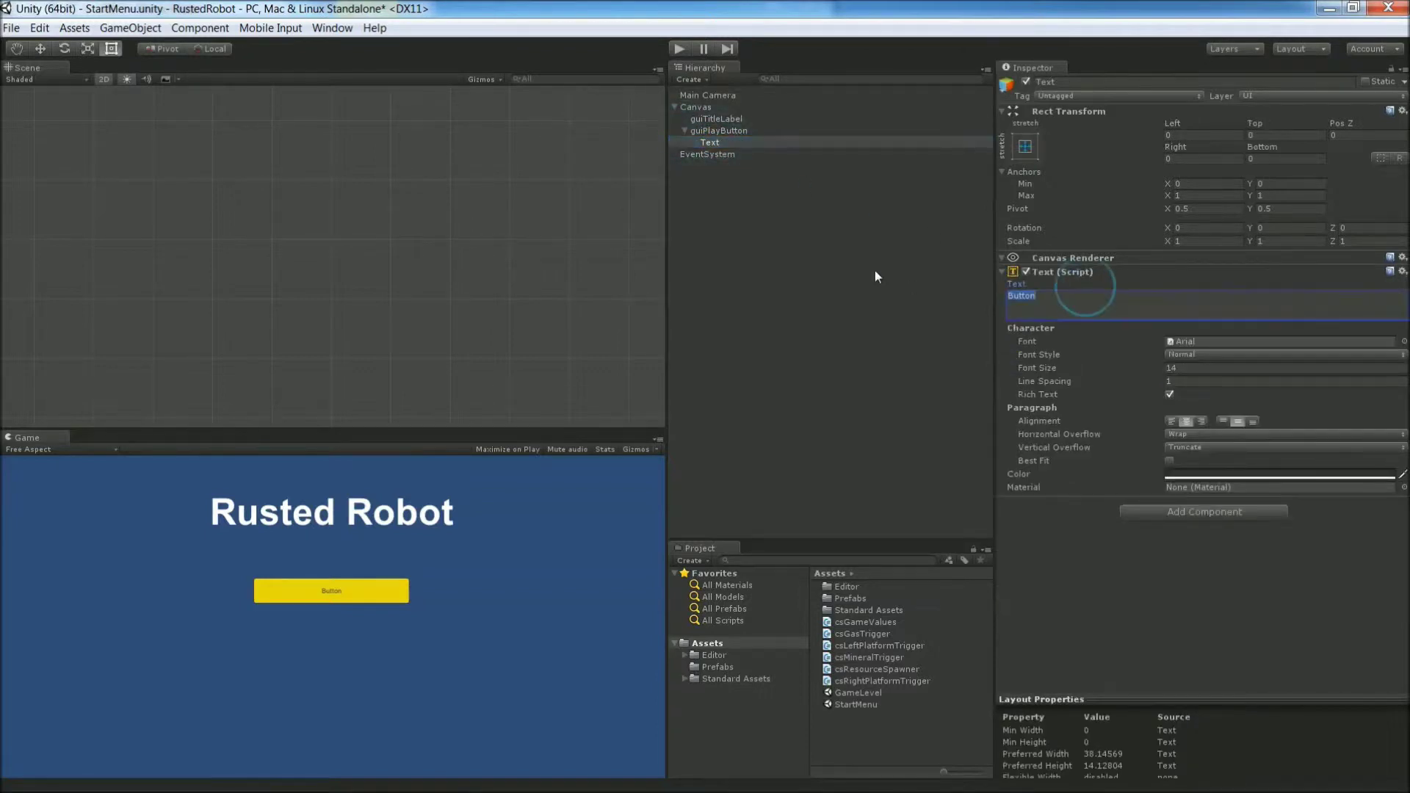
{"action": "type", "text": "Play"}
Step: Make the Play label bold at font size 32
{"action": "left_click", "coordinate": [1173, 356]}
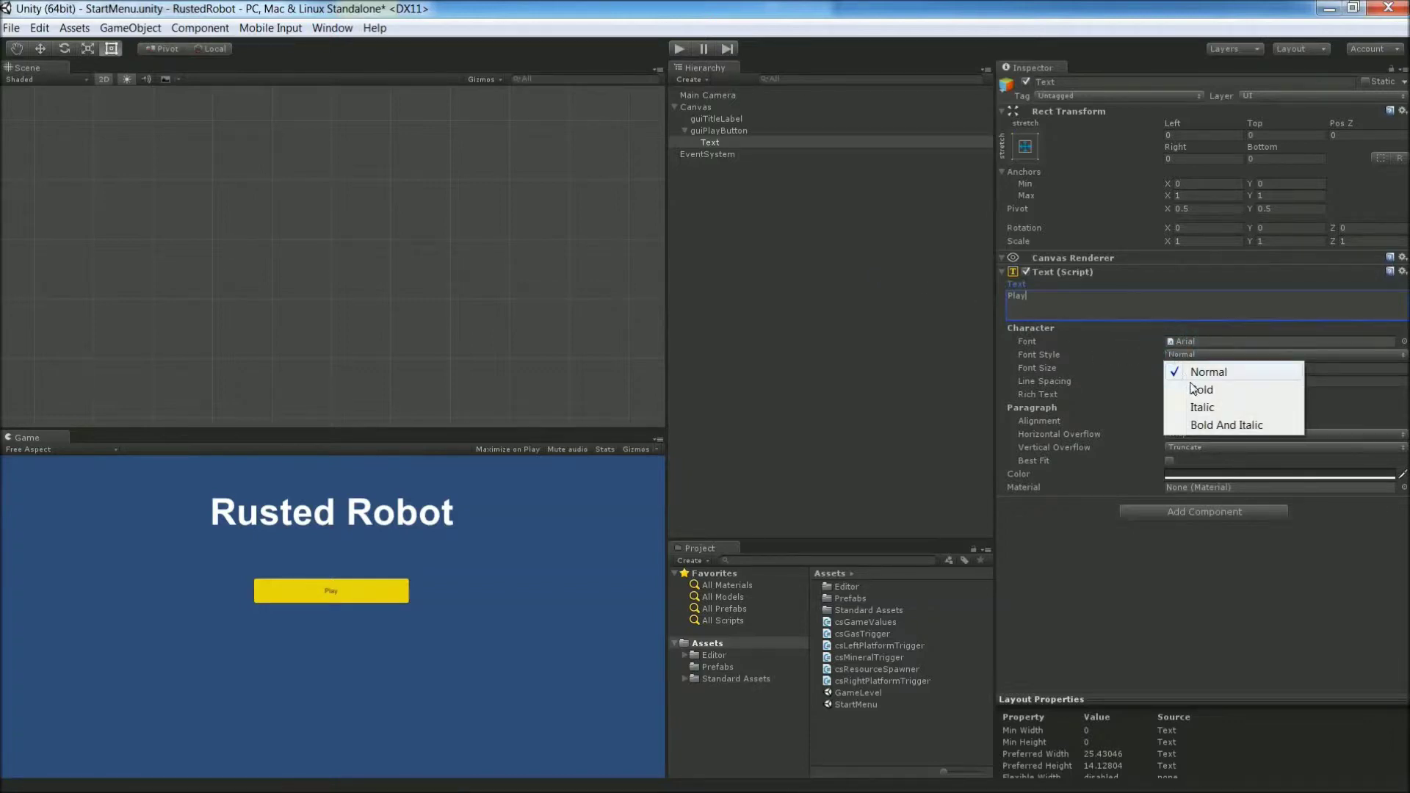
{"action": "left_click", "coordinate": [1193, 387]}
{"action": "left_click", "coordinate": [1183, 368]}
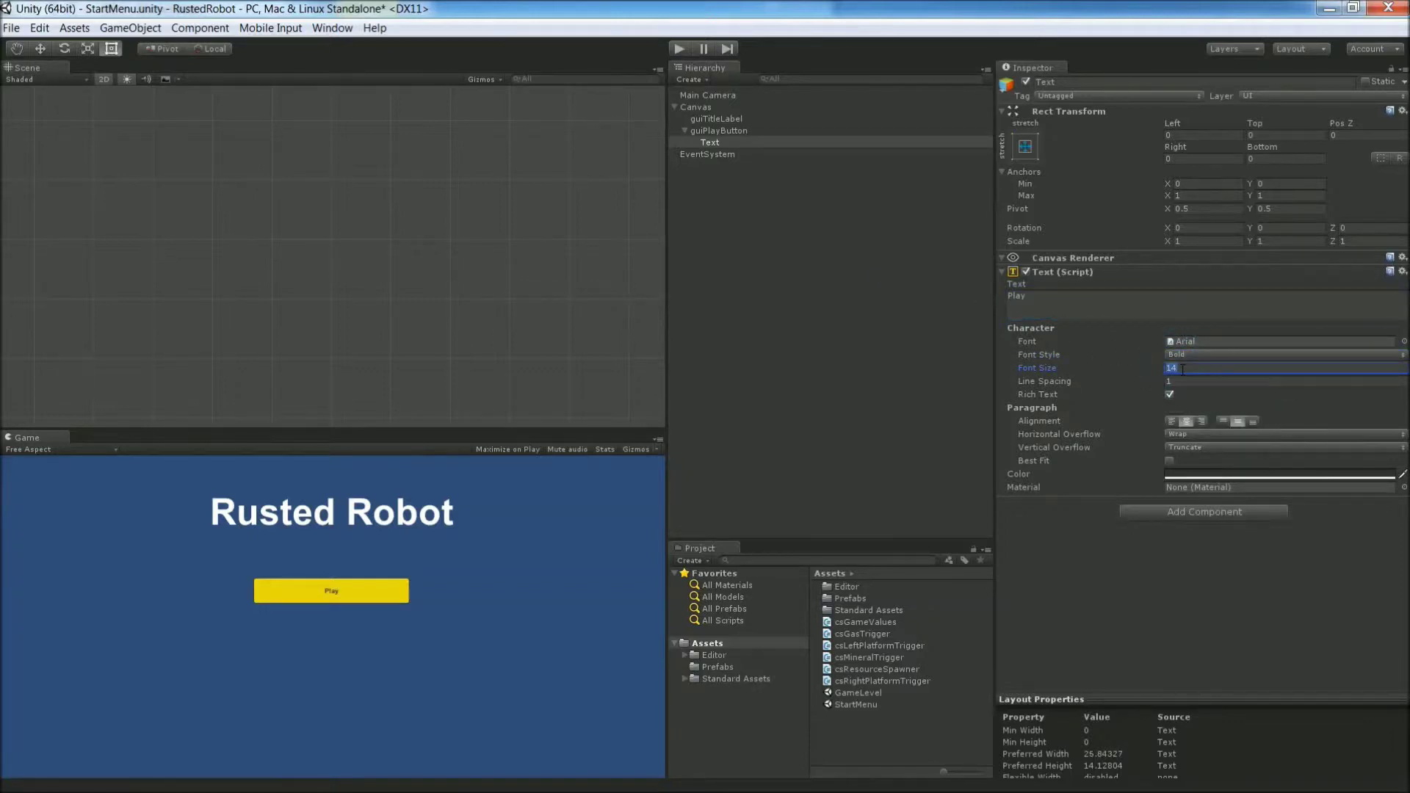
{"action": "type", "text": "32"}
{"action": "key", "text": "Return"}
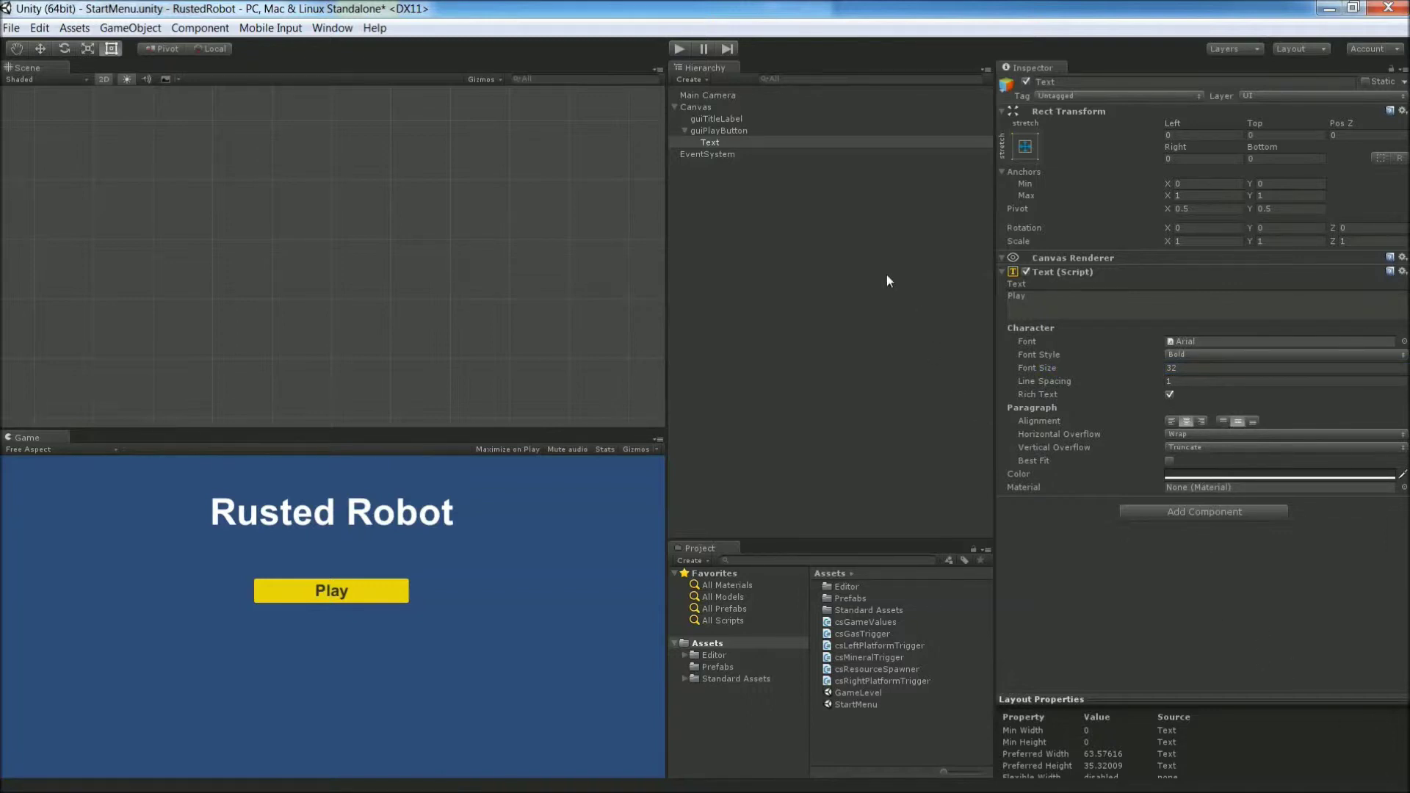
{"action": "right_click", "coordinate": [720, 131]}
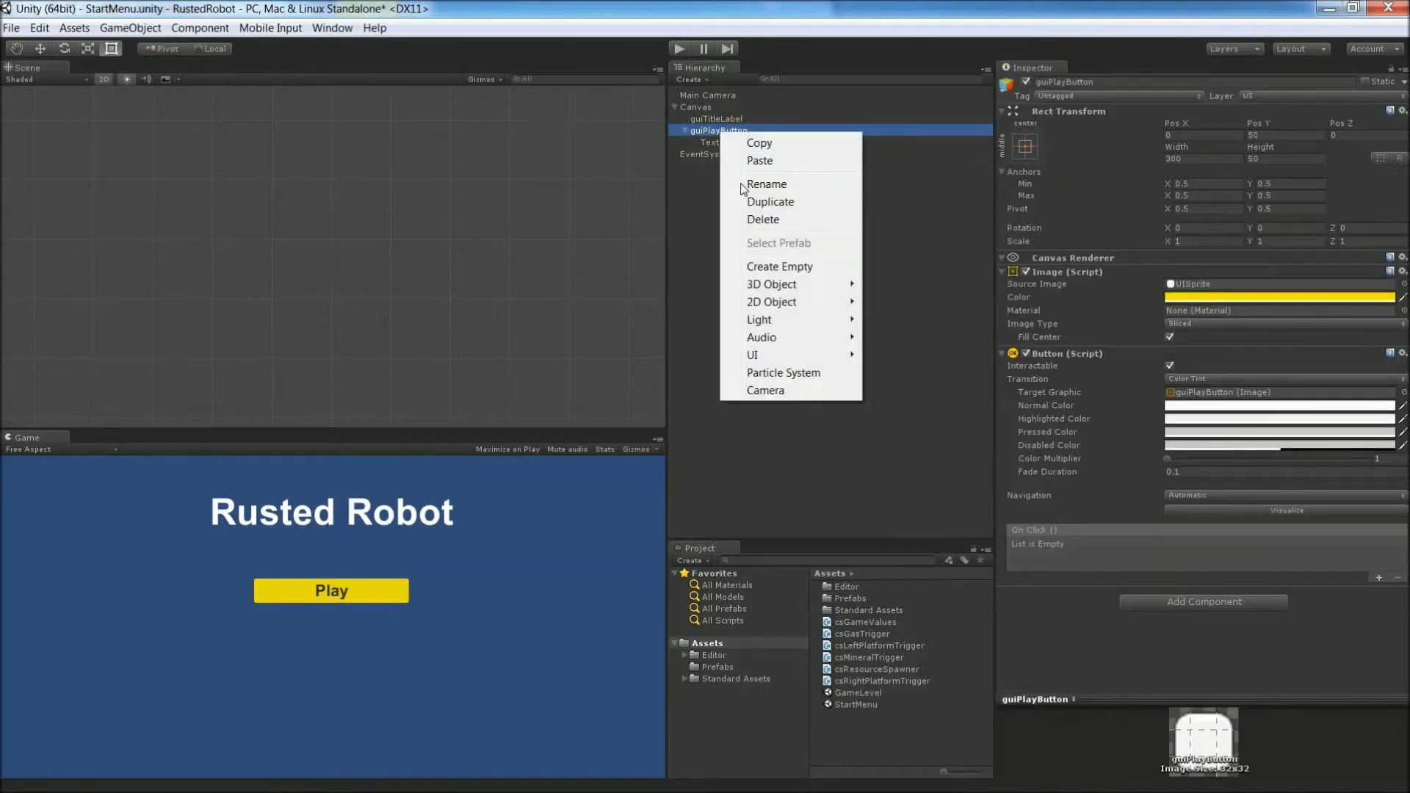
Step: Duplicate guiPlayButton and rename the copy guiLeaderboardsButton
{"action": "left_click", "coordinate": [811, 206]}
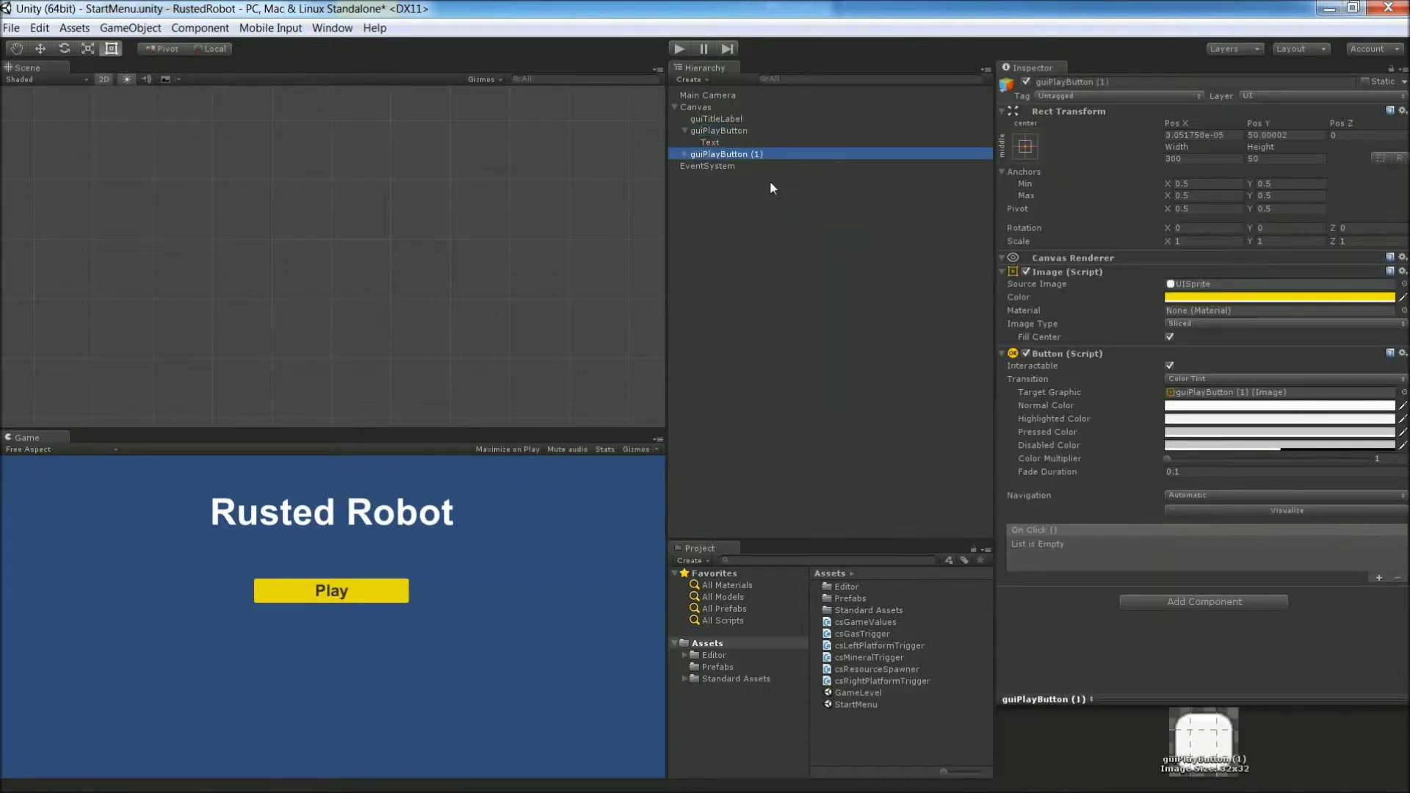
{"action": "left_click", "coordinate": [726, 155]}
{"action": "type", "text": "gui"}
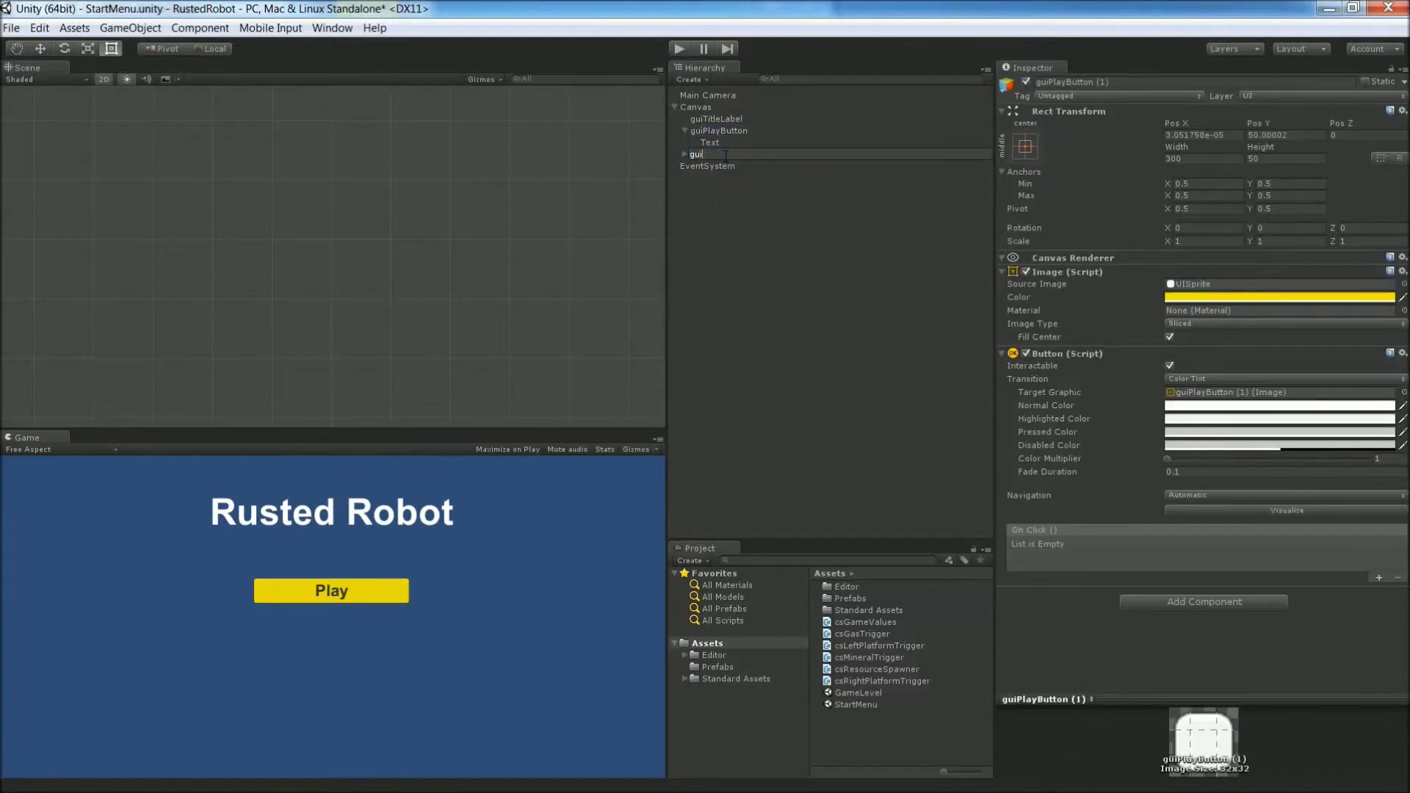
{"action": "type", "text": "LeaderboardsButton"}
{"action": "key", "text": "Return"}
Step: Change the copied button's label text to 'Leaderboards'
{"action": "left_click", "coordinate": [684, 154]}
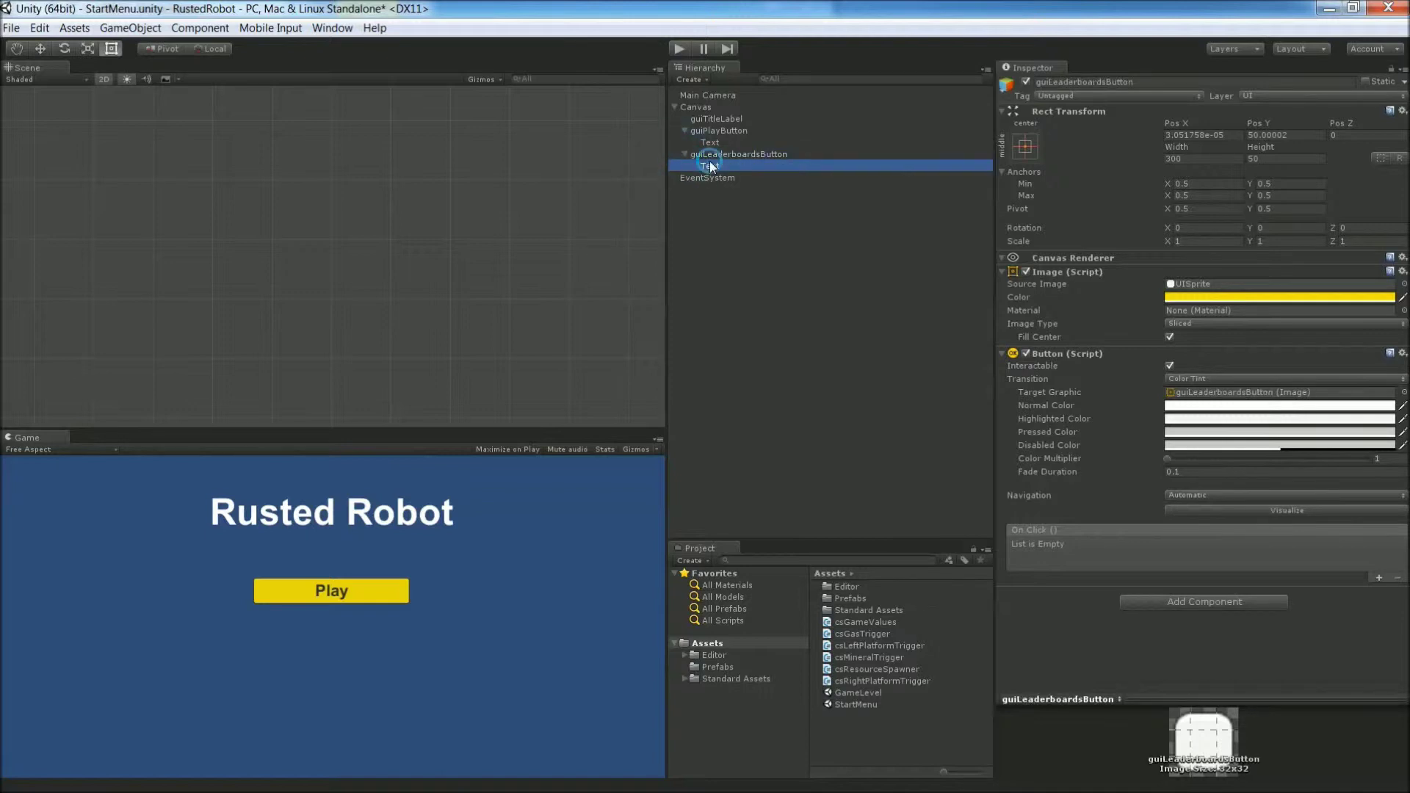
{"action": "left_click", "coordinate": [709, 165]}
{"action": "left_click", "coordinate": [1075, 294]}
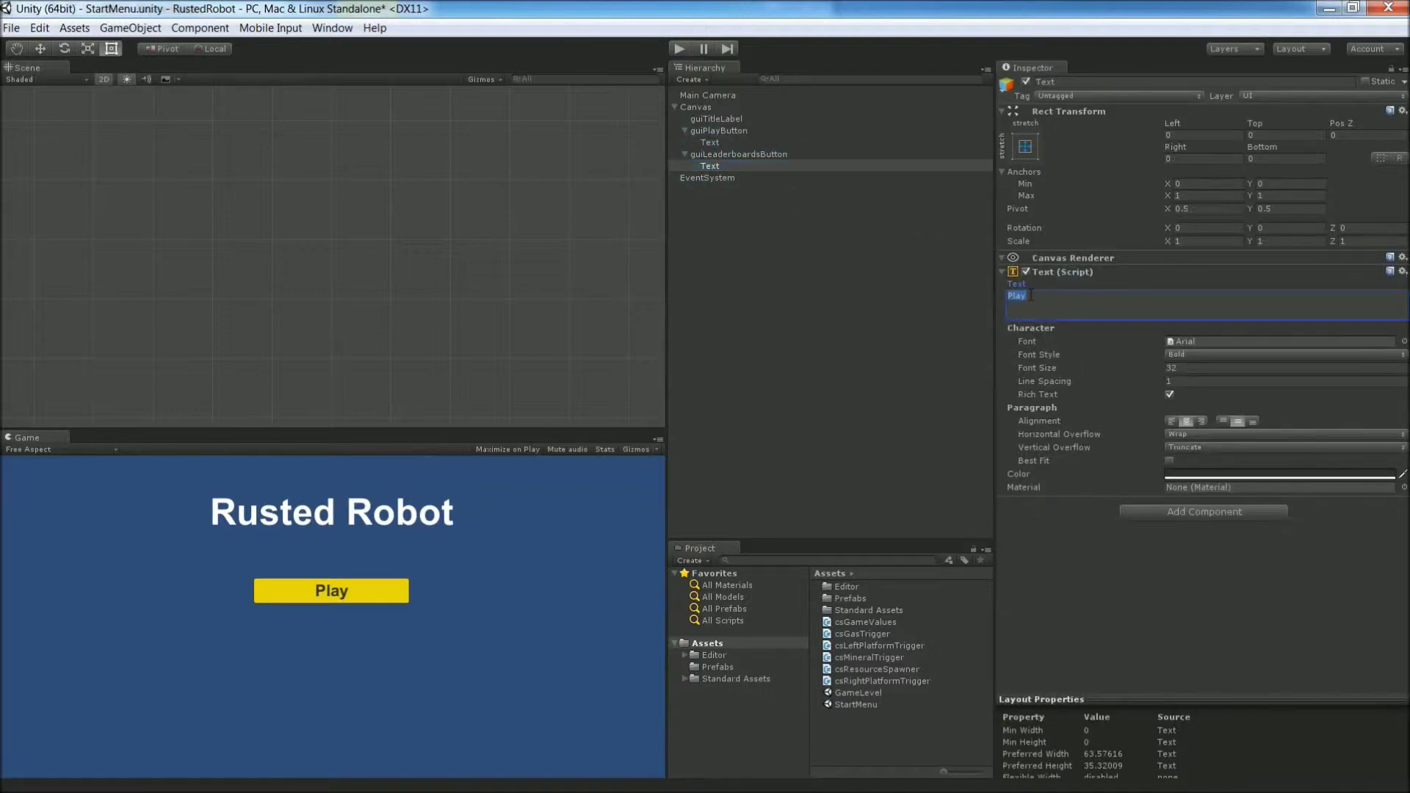
{"action": "type", "text": "Leaderbo"}
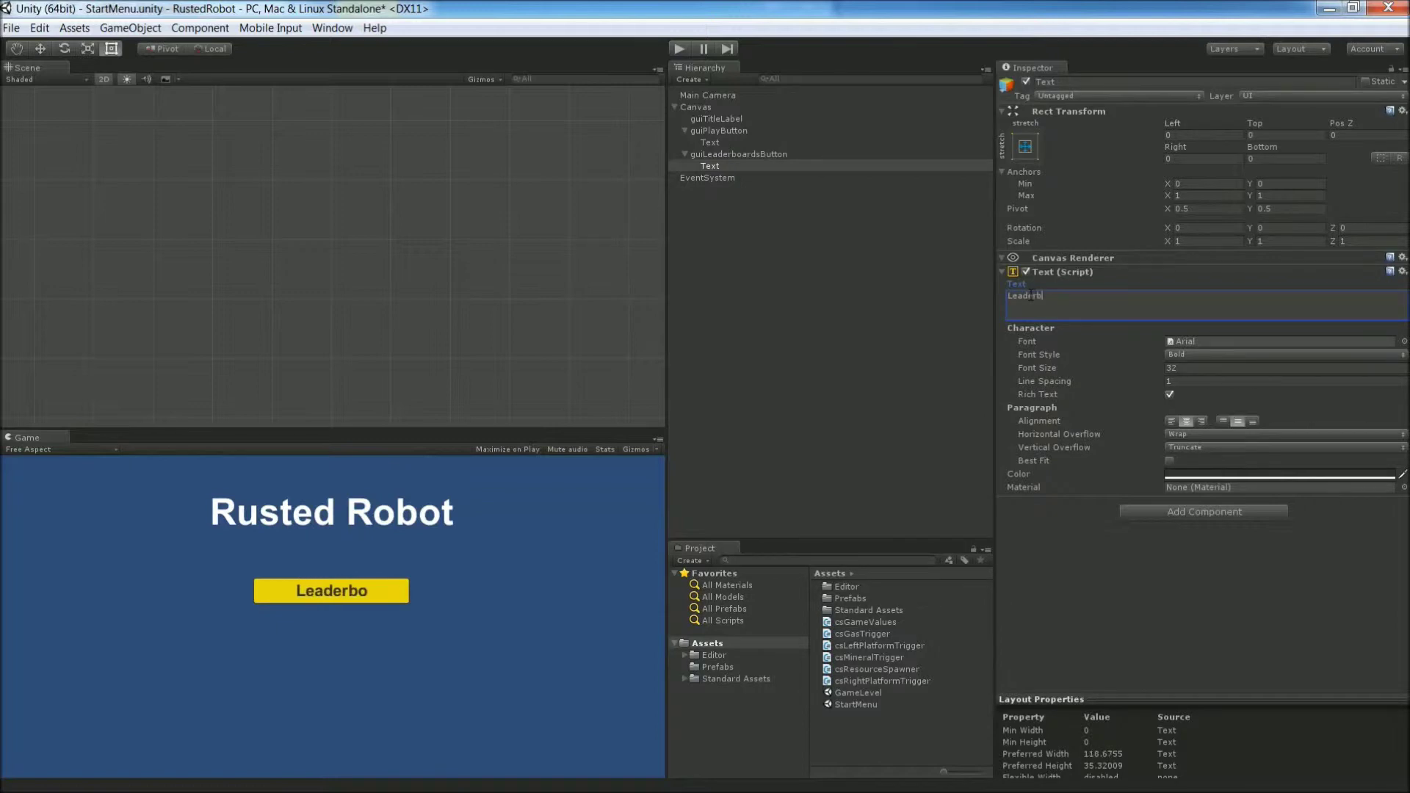
{"action": "type", "text": "ards"}
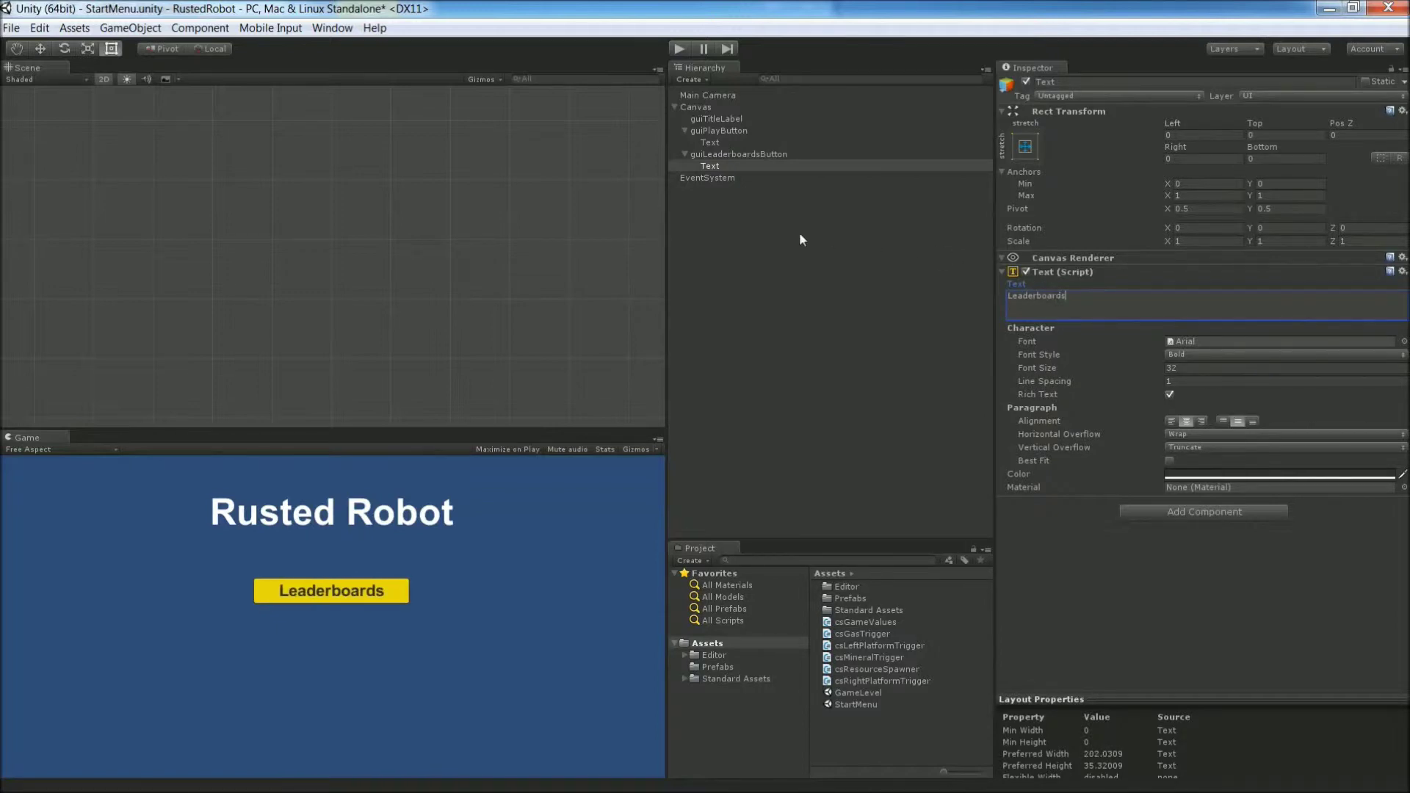
{"action": "left_click", "coordinate": [696, 153]}
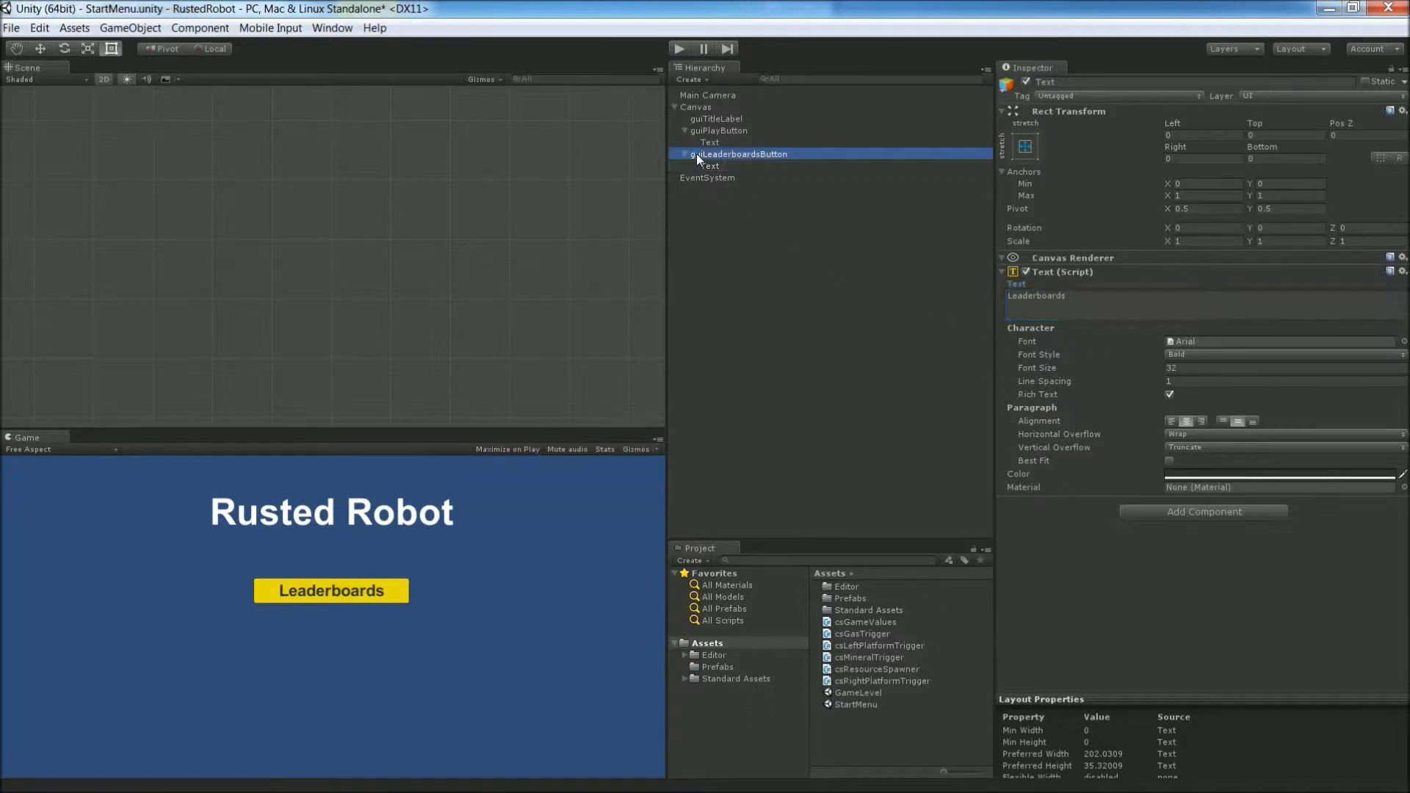
{"action": "right_click", "coordinate": [696, 154]}
Step: Duplicate guiLeaderboardsButton and rename the copy guiOptionsButton
{"action": "left_click", "coordinate": [793, 226]}
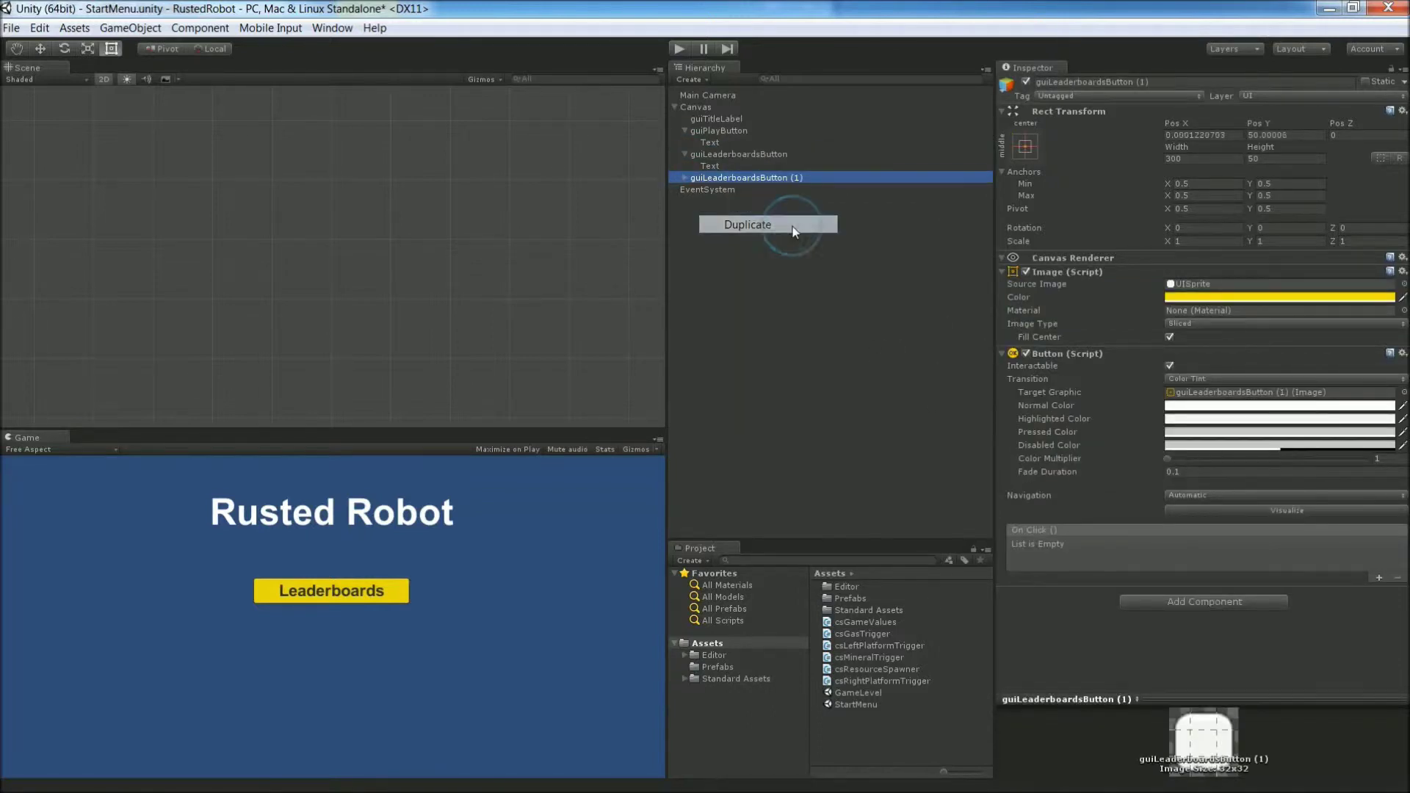
{"action": "left_click", "coordinate": [733, 178]}
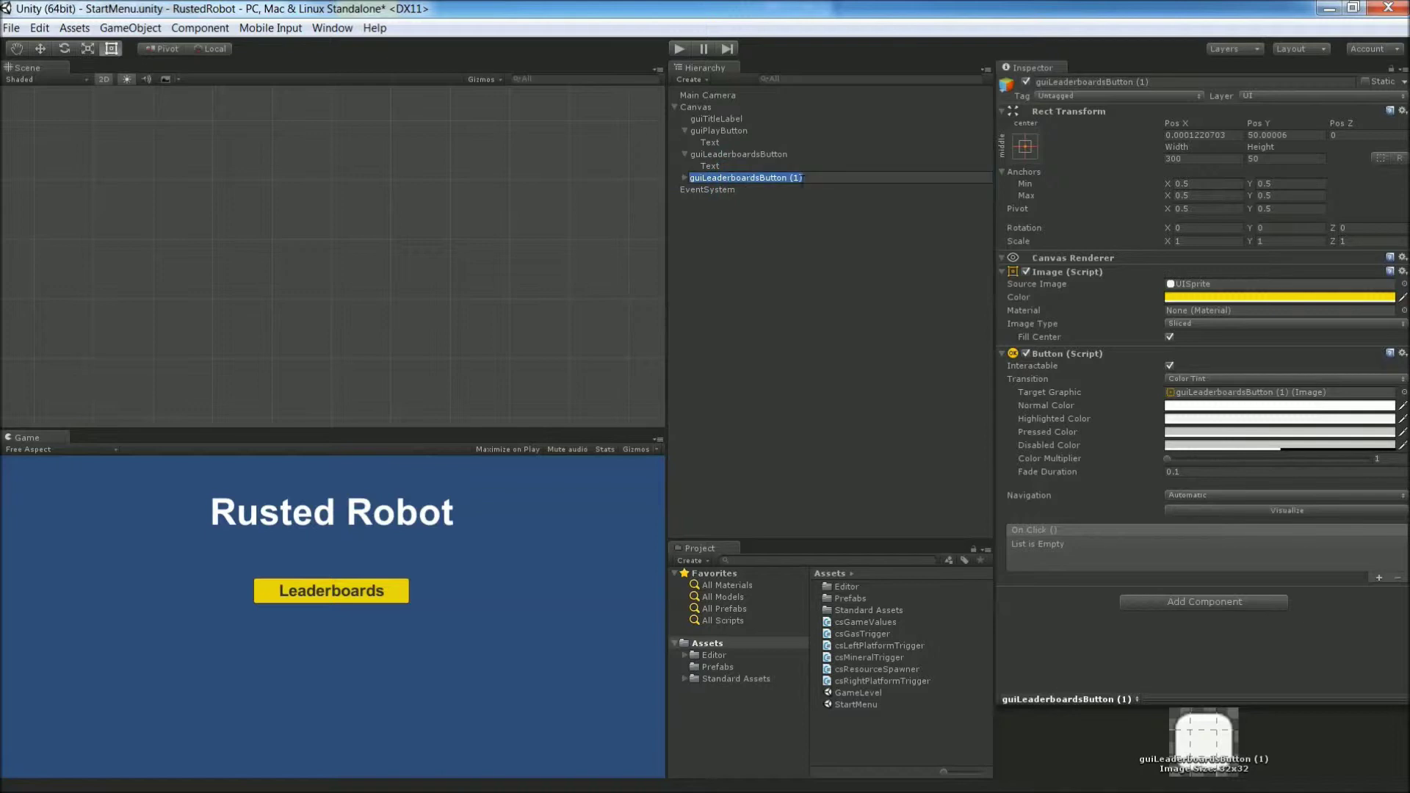
{"action": "left_click", "coordinate": [808, 179]}
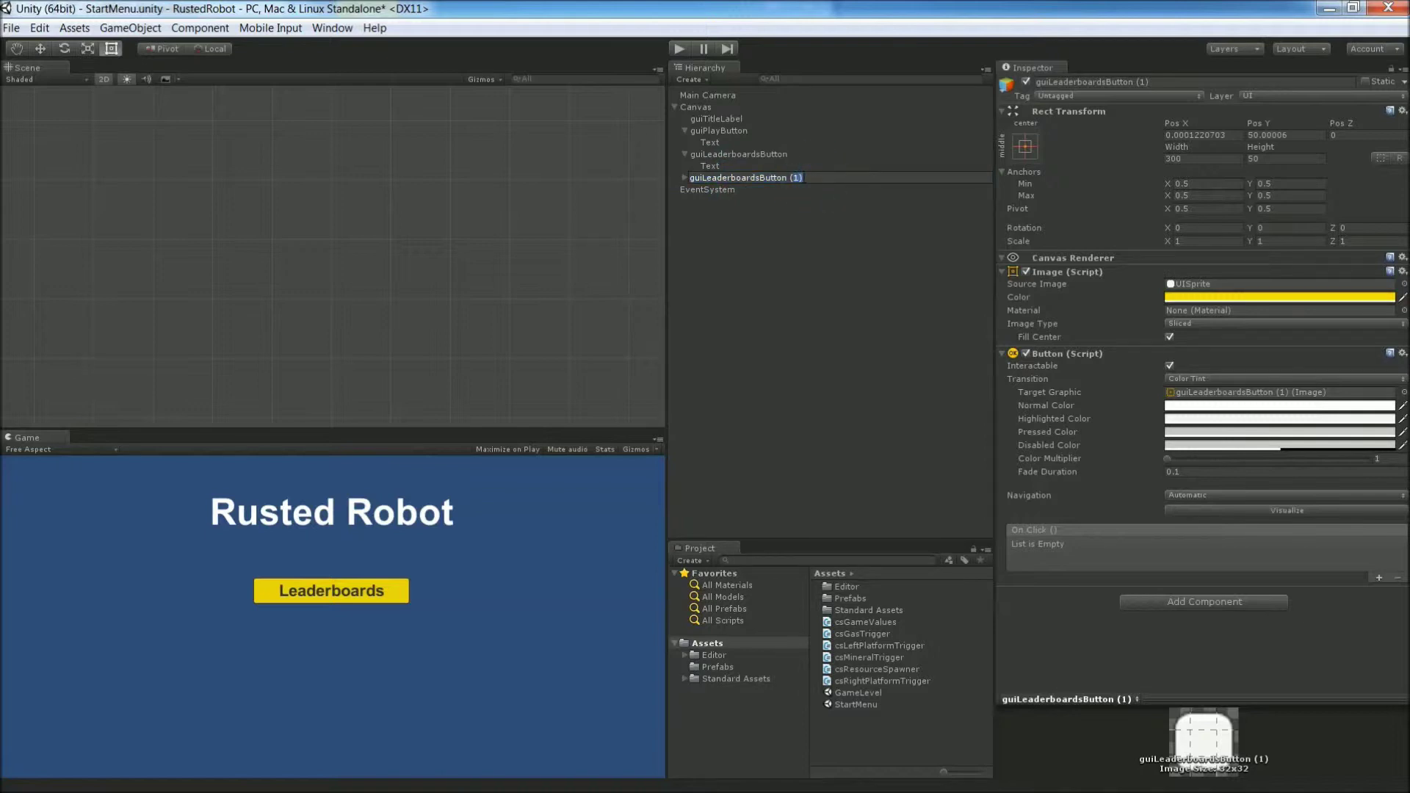
{"action": "left_click_drag", "start_coordinate": [806, 178], "coordinate": [699, 178]}
{"action": "type", "text": "OptionsButton"}
{"action": "key", "text": "Return"}
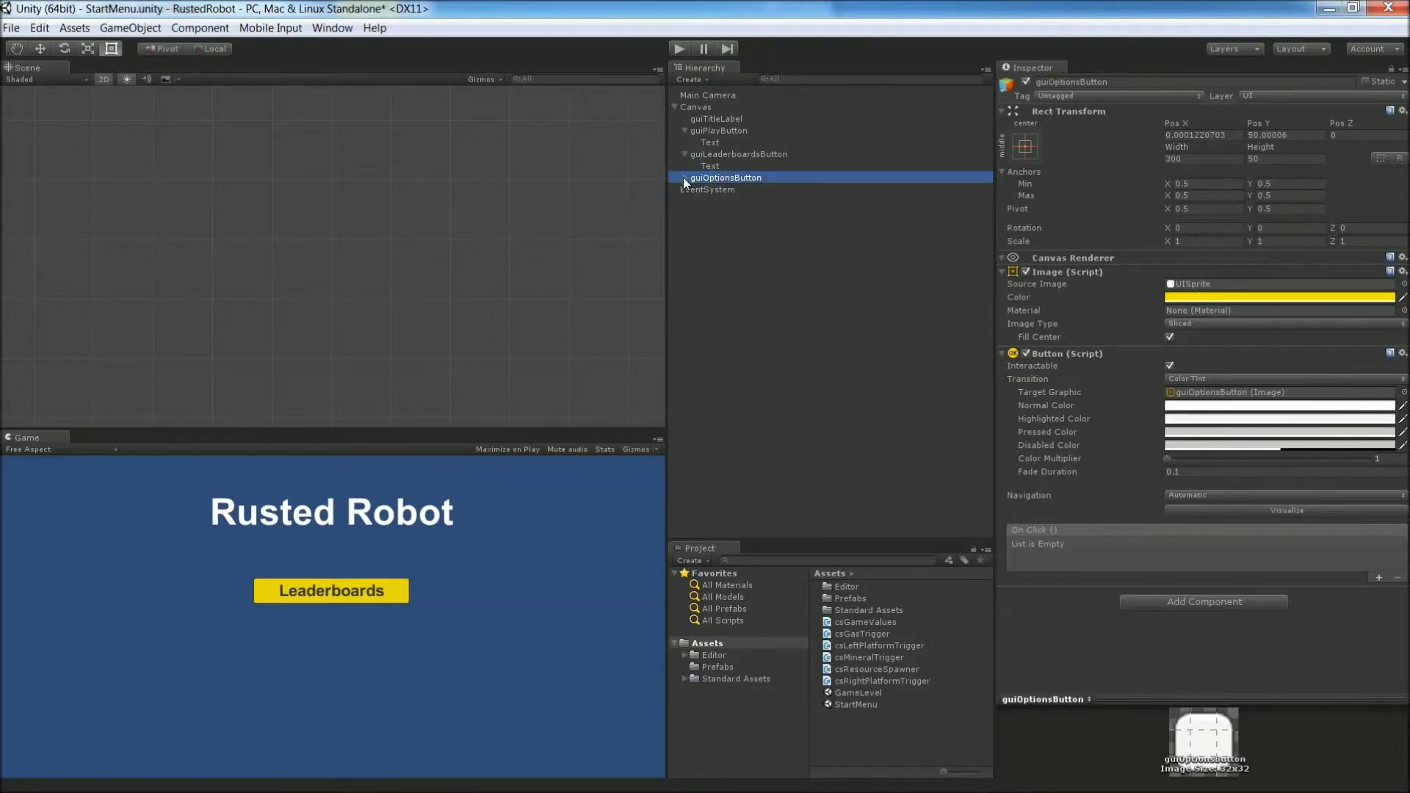
Step: Change guiOptionsButton's label text to 'Options'
{"action": "left_click", "coordinate": [685, 177]}
{"action": "left_click", "coordinate": [717, 189]}
{"action": "left_click", "coordinate": [1040, 299]}
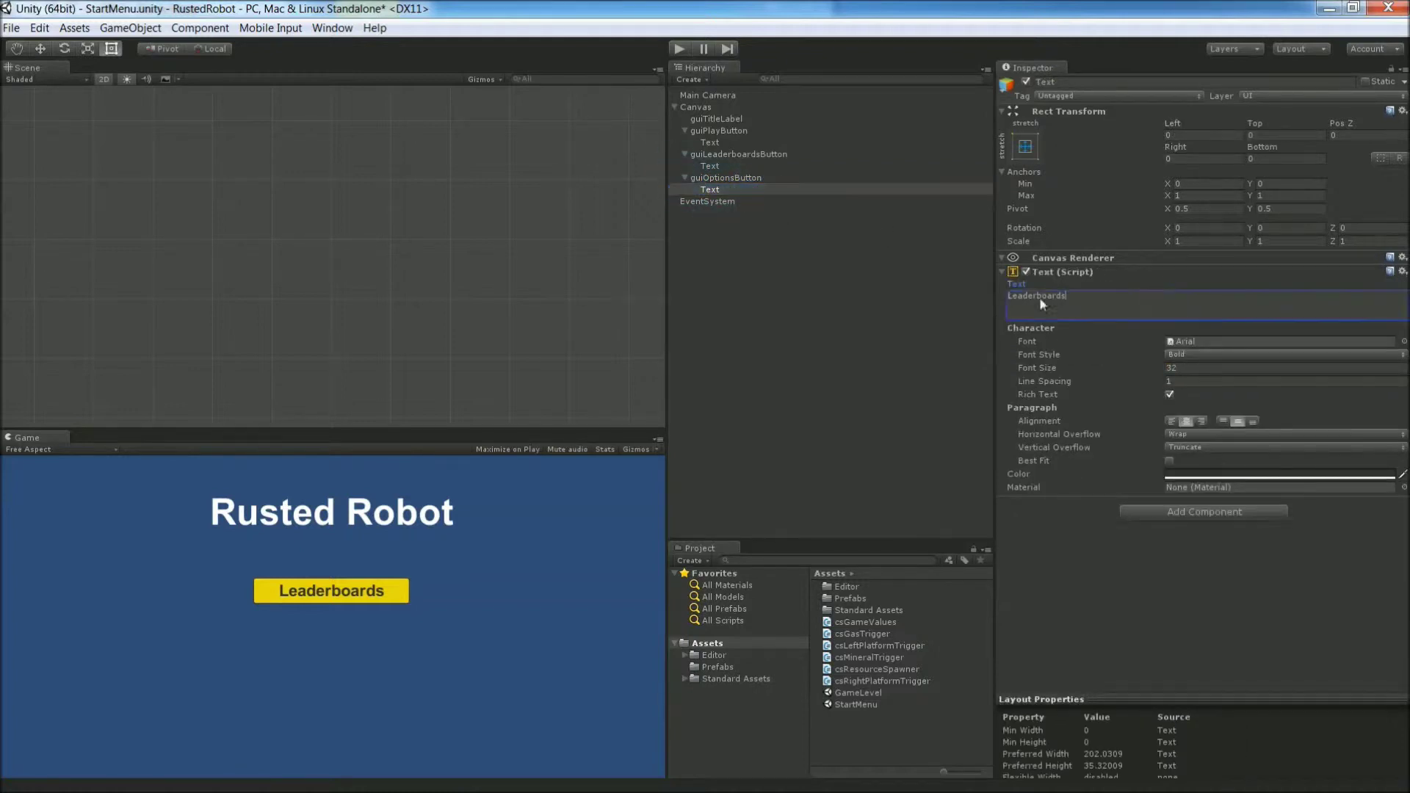
{"action": "type", "text": "Options"}
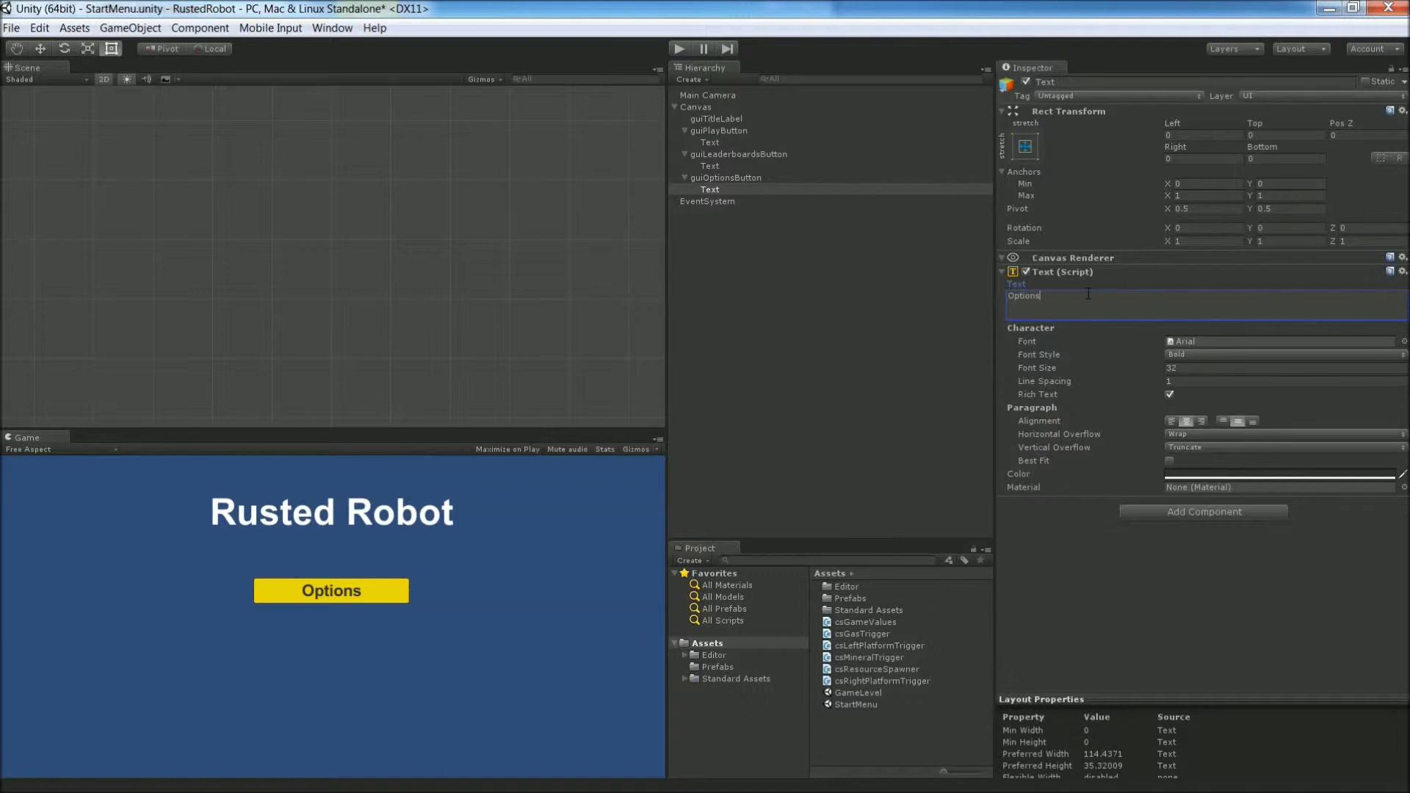
Step: Set guiLeaderboardsButton to Pos Y 0 and guiOptionsButton to Pos Y -50
{"action": "left_click", "coordinate": [710, 156]}
{"action": "left_click", "coordinate": [1257, 135]}
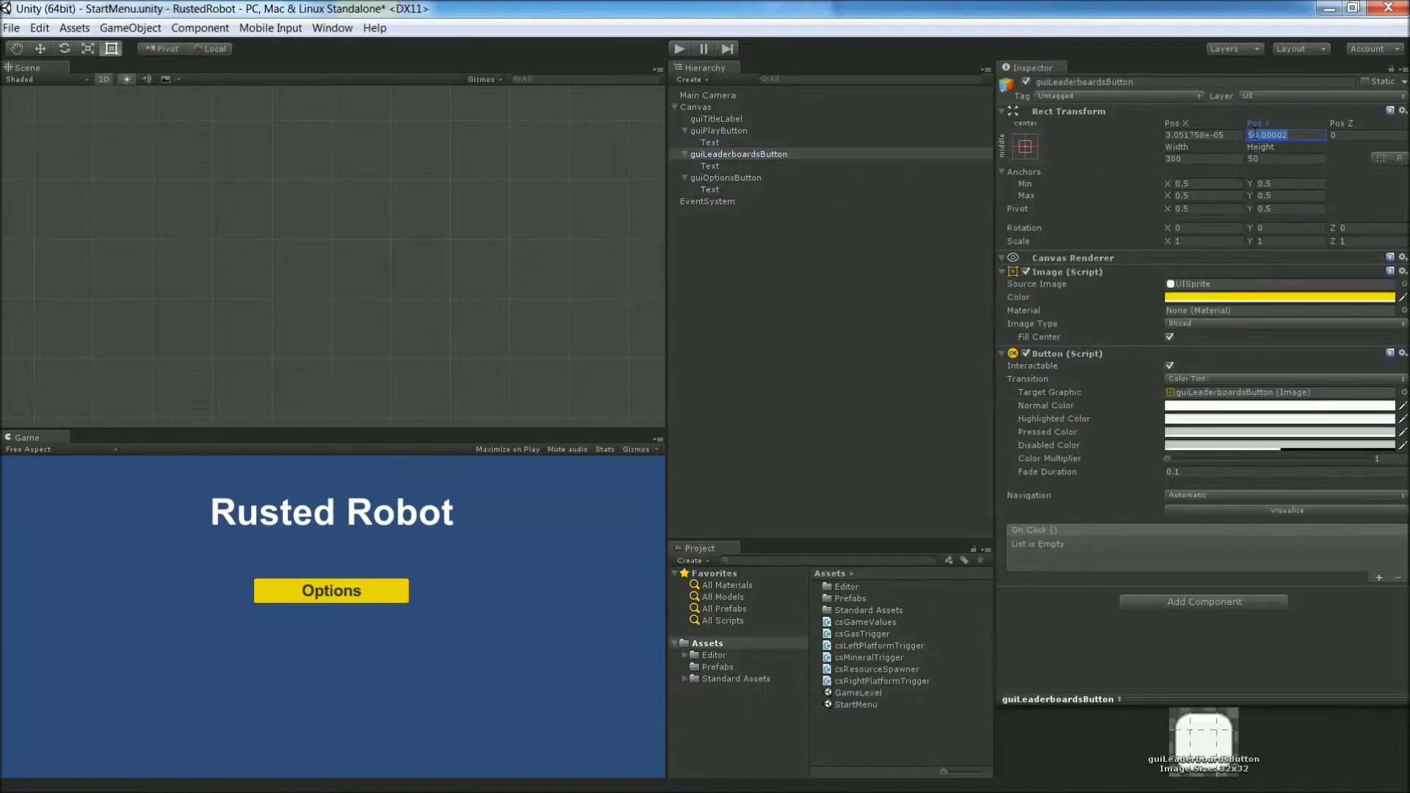
{"action": "type", "text": "0"}
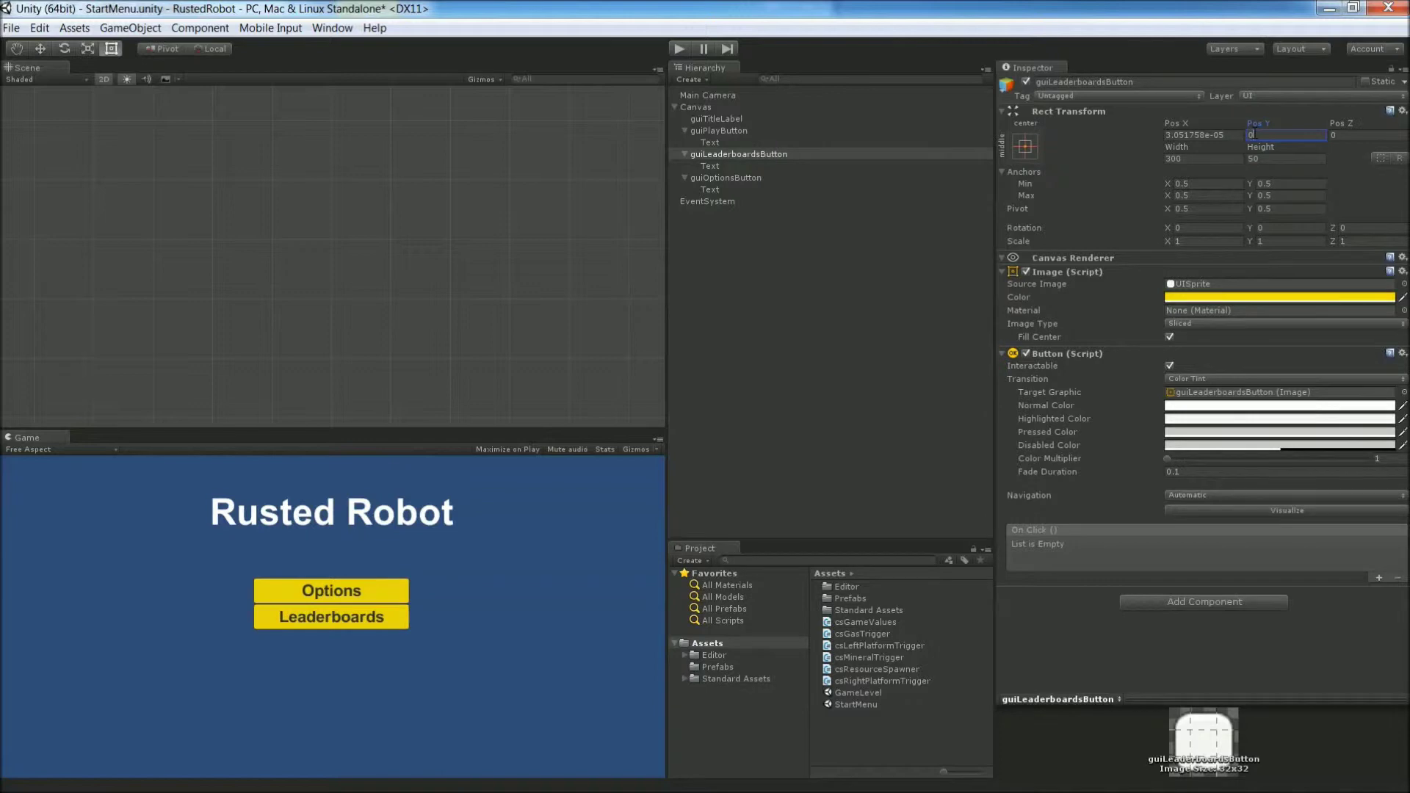
{"action": "left_click", "coordinate": [763, 179]}
{"action": "left_click", "coordinate": [1265, 135]}
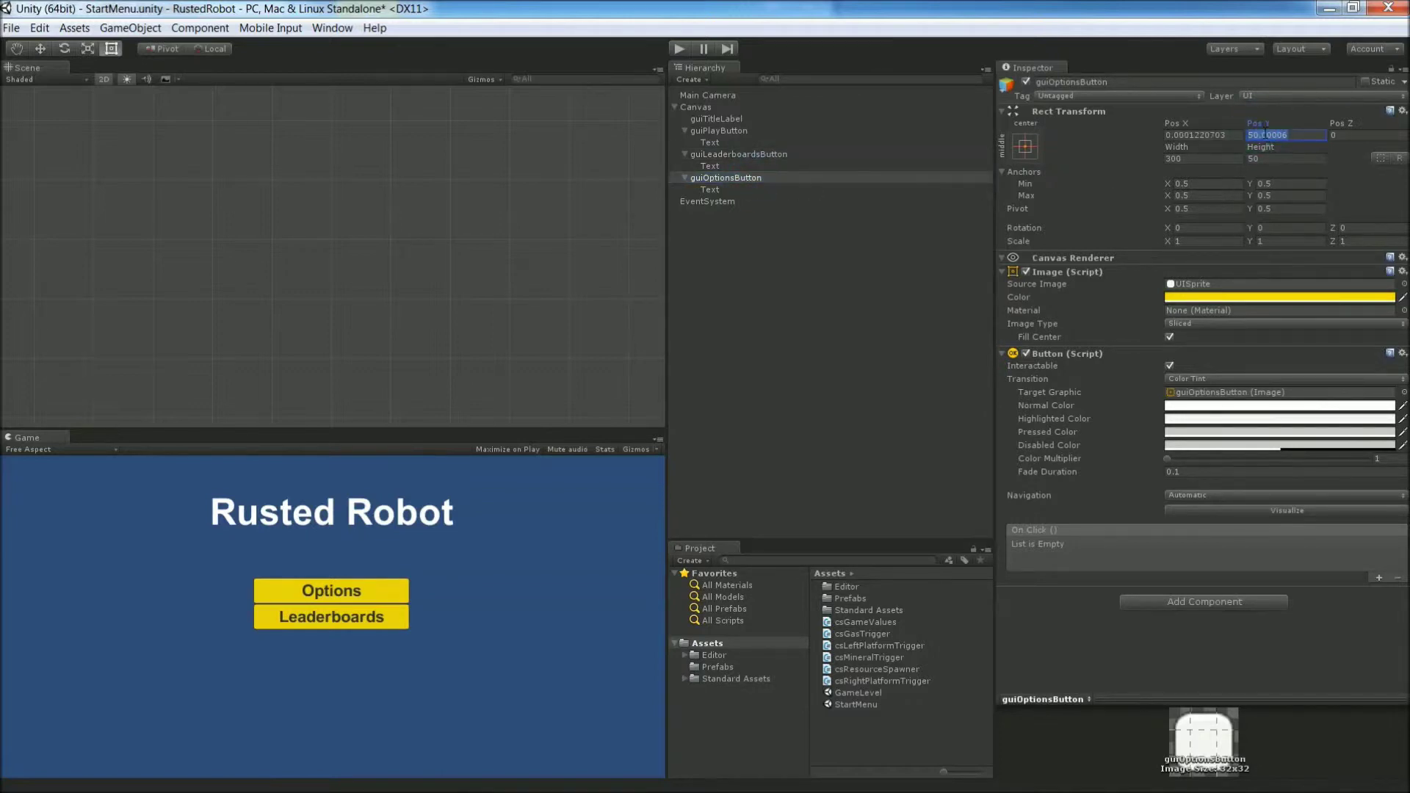
{"action": "type", "text": "-50"}
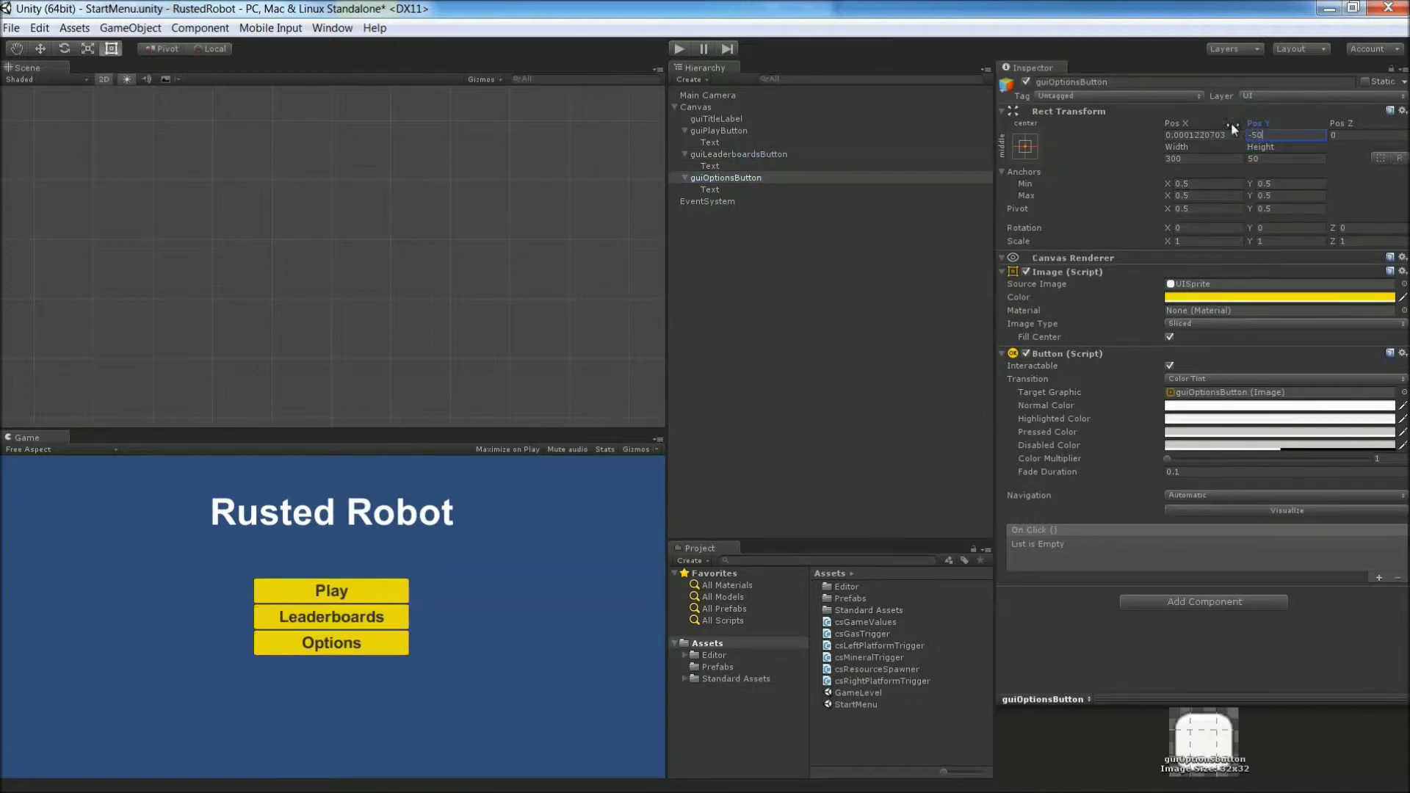
{"action": "right_click", "coordinate": [703, 107]}
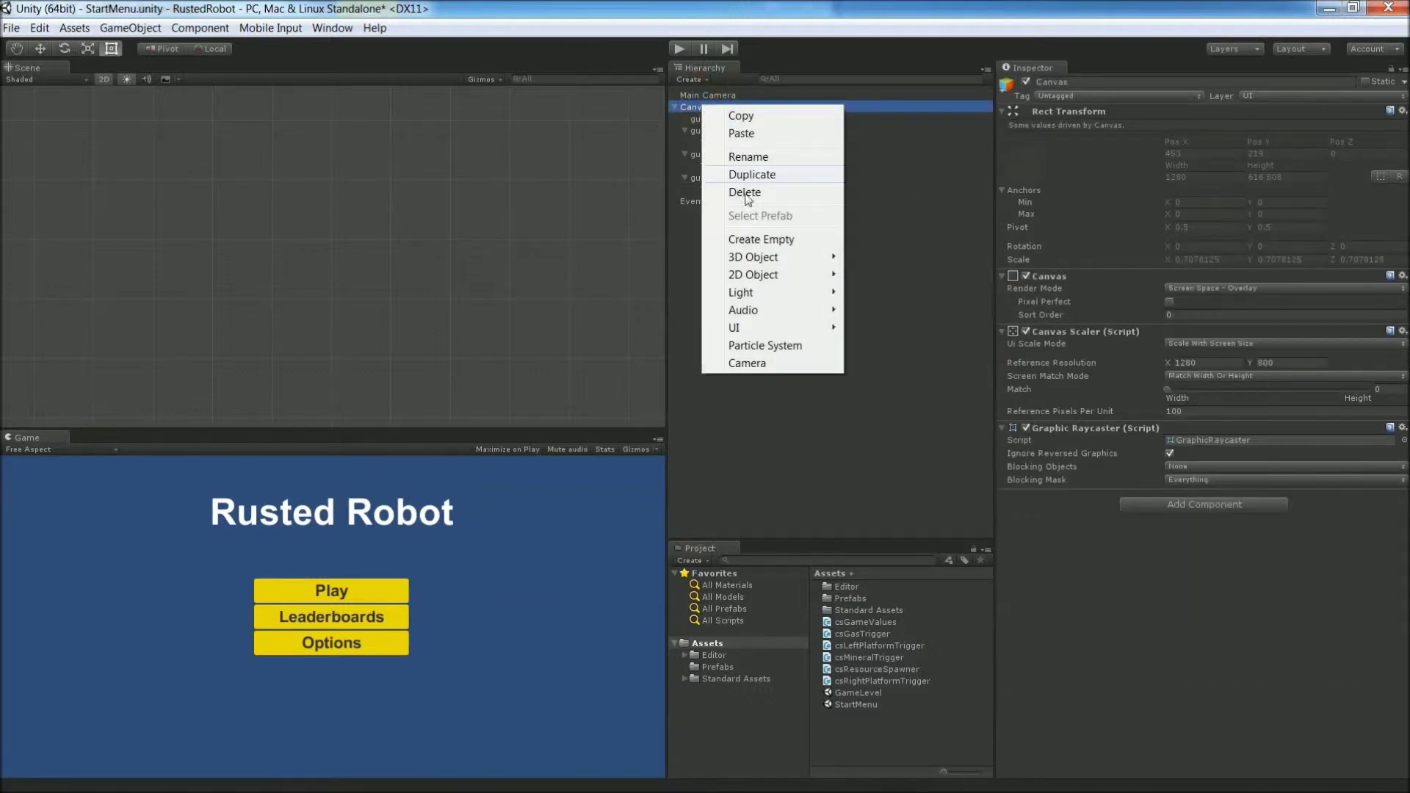
Step: Add a new UI text under the Canvas named guiHighScoreLabel
{"action": "mouse_move", "coordinate": [808, 327]}
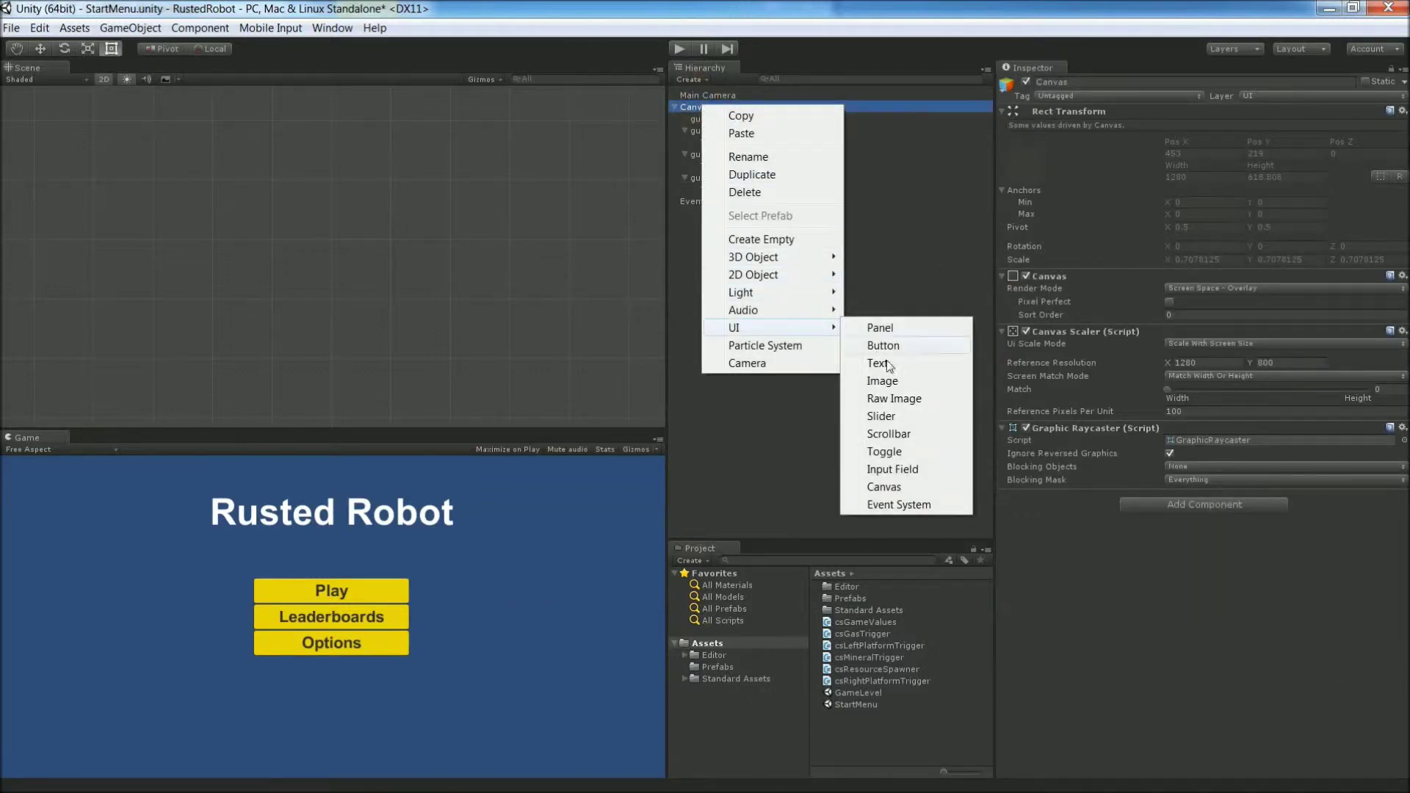
{"action": "left_click", "coordinate": [889, 364]}
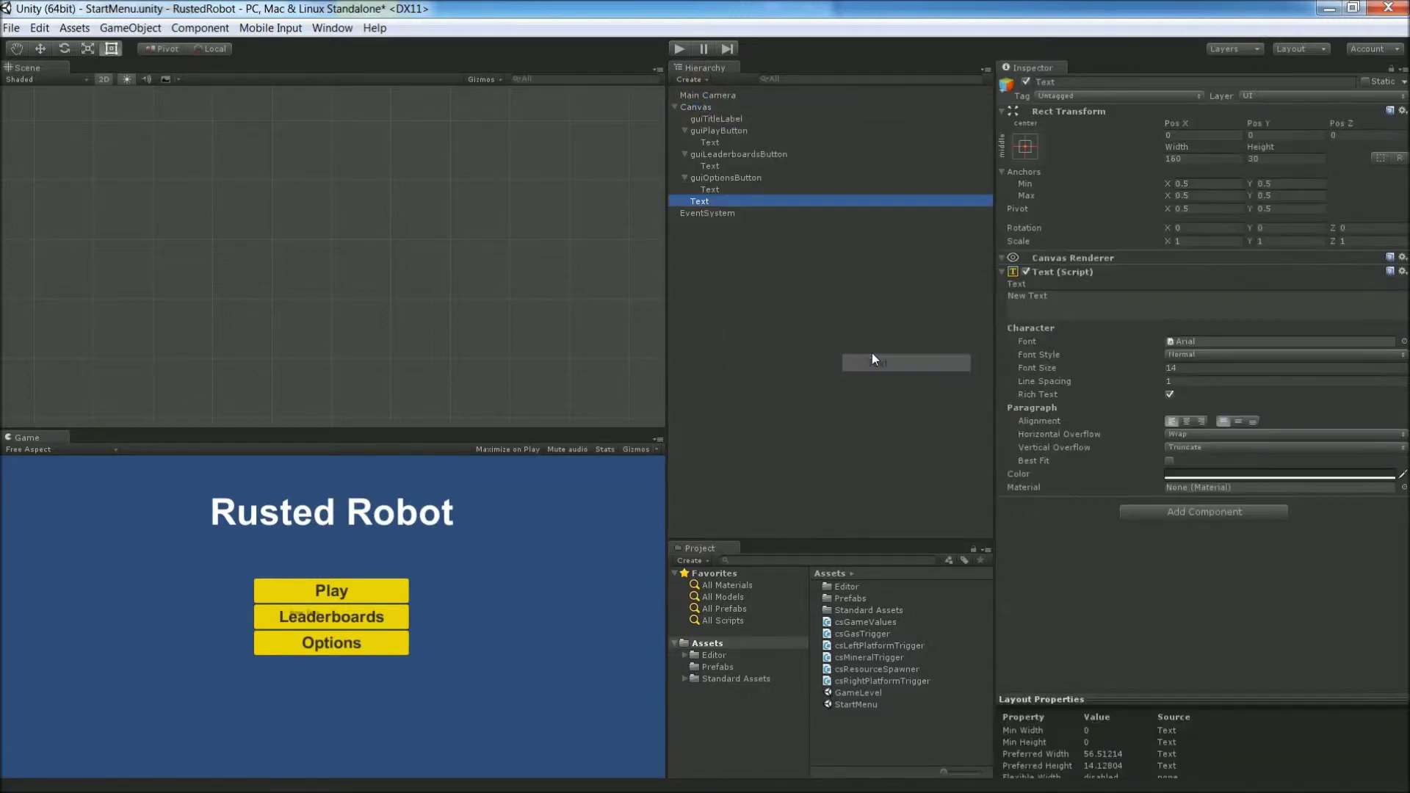
{"action": "left_click", "coordinate": [700, 202]}
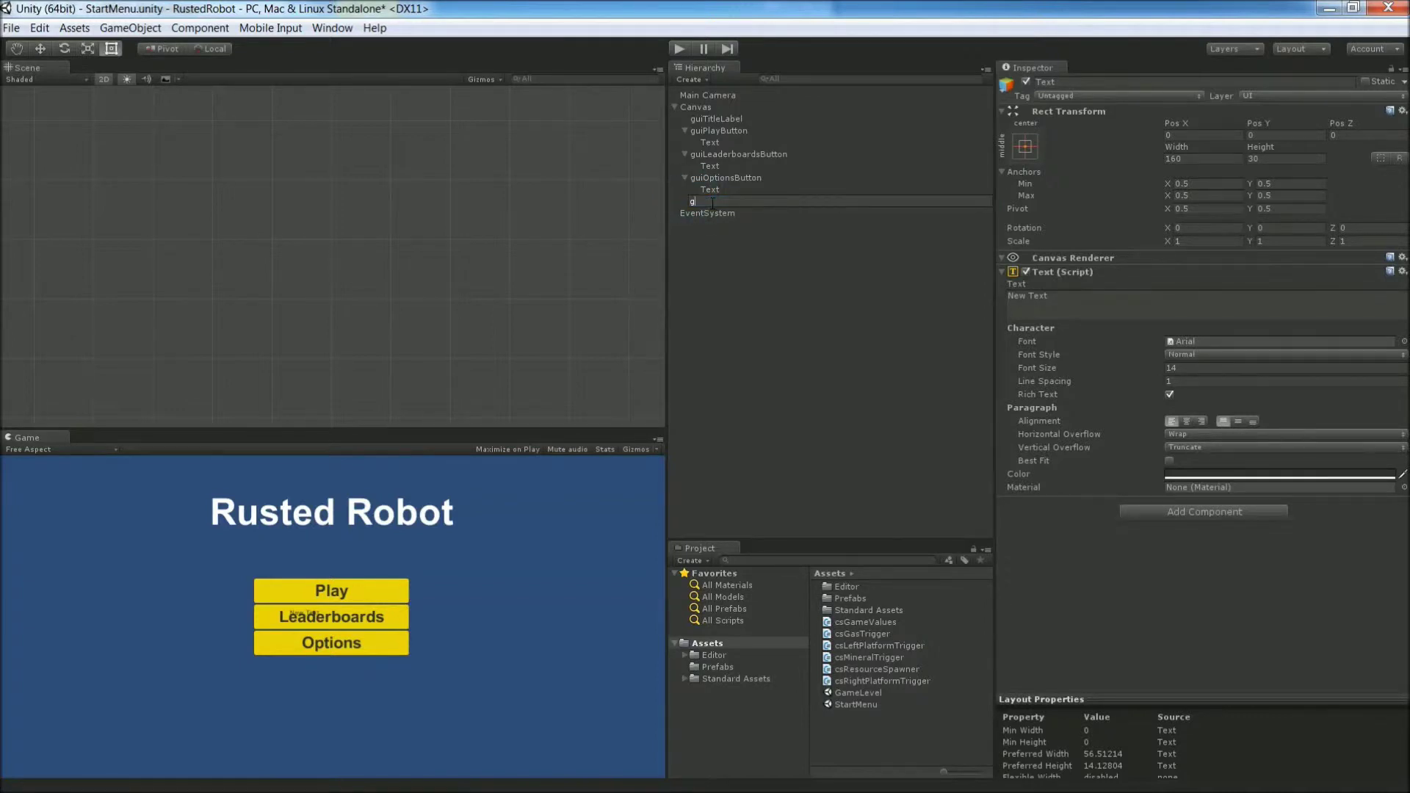
{"action": "type", "text": "HighScoreLabel"}
Step: Place guiHighScoreLabel at Pos Y -175 with a 300×50 size
{"action": "left_click", "coordinate": [1285, 135]}
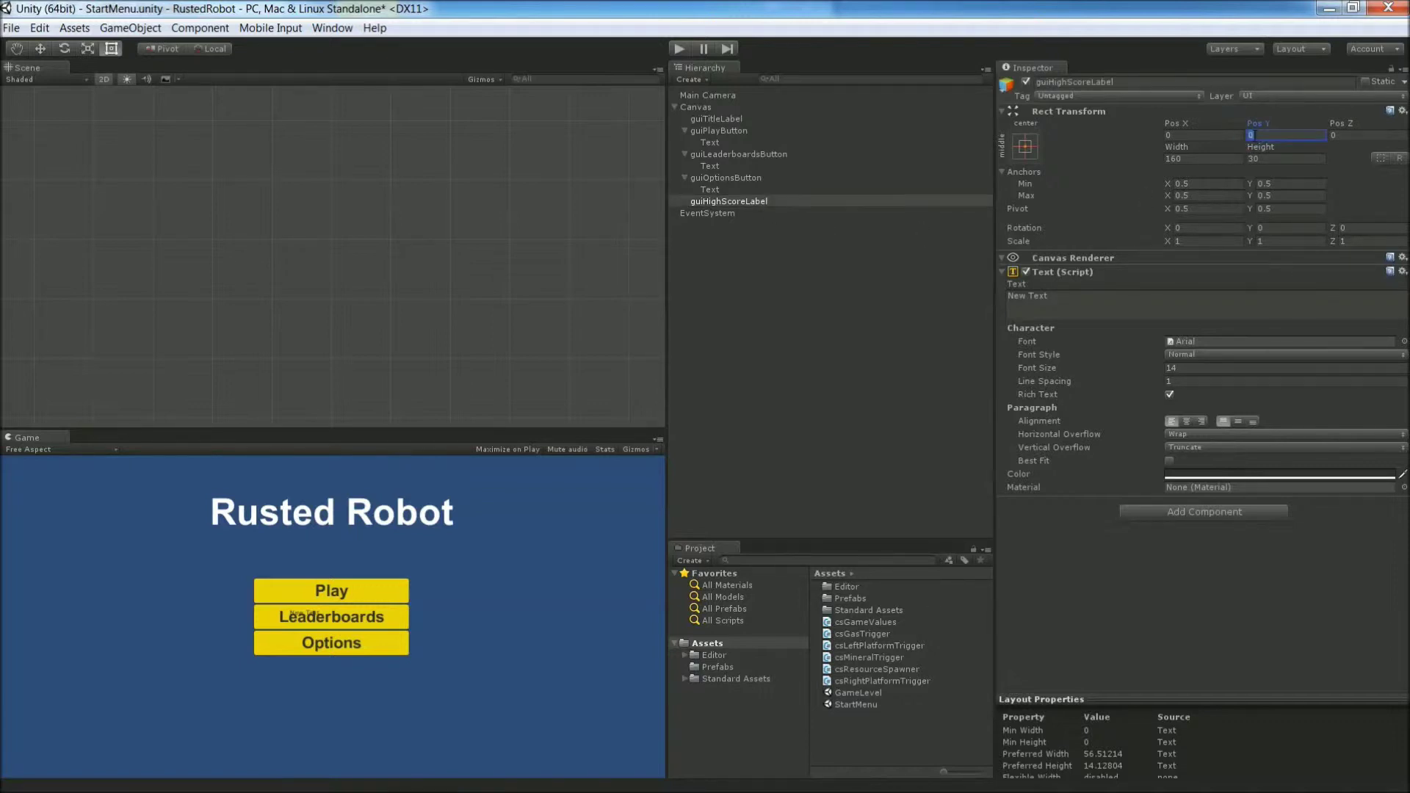
{"action": "type", "text": "-175"}
{"action": "left_click", "coordinate": [1206, 157]}
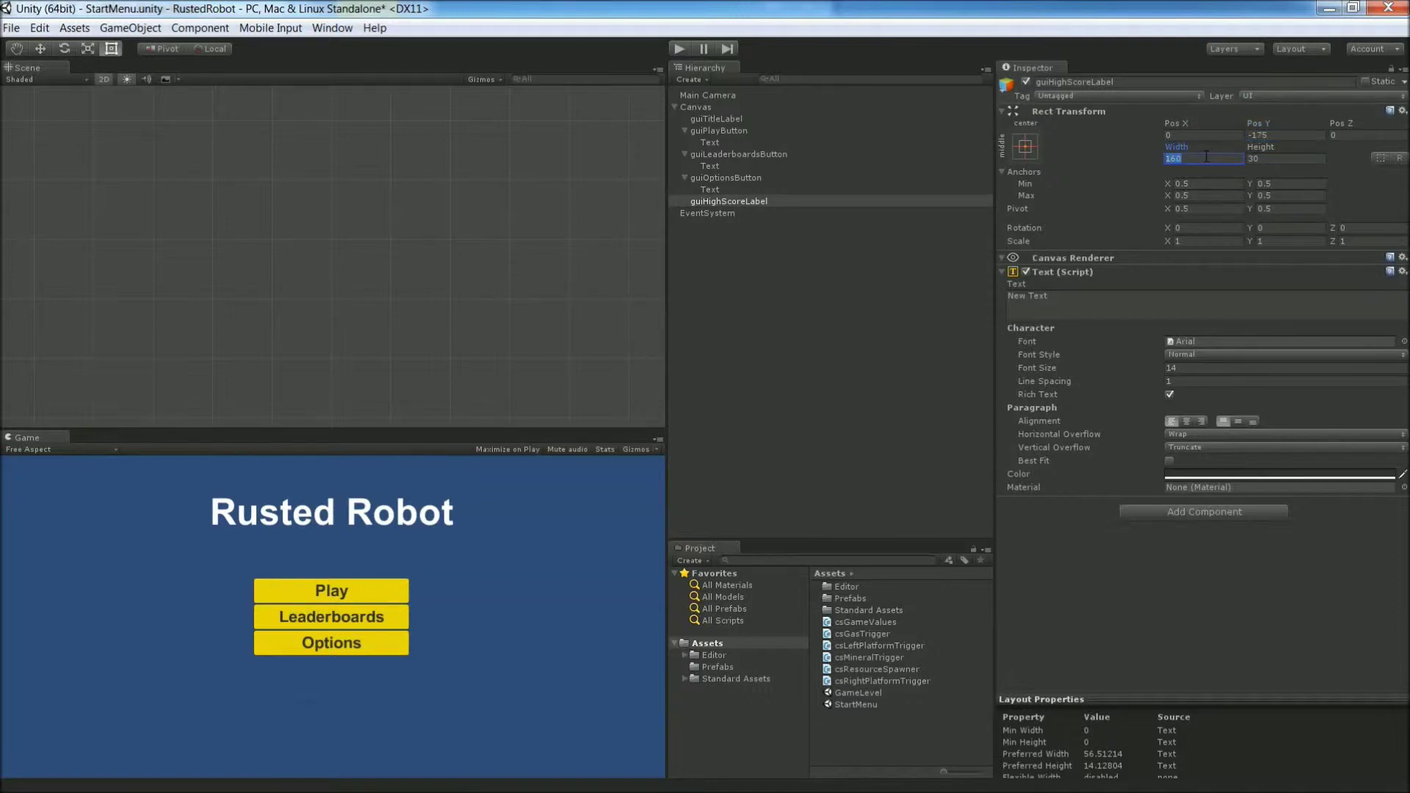
{"action": "type", "text": "300"}
{"action": "key", "text": "Tab"}
{"action": "type", "text": "50"}
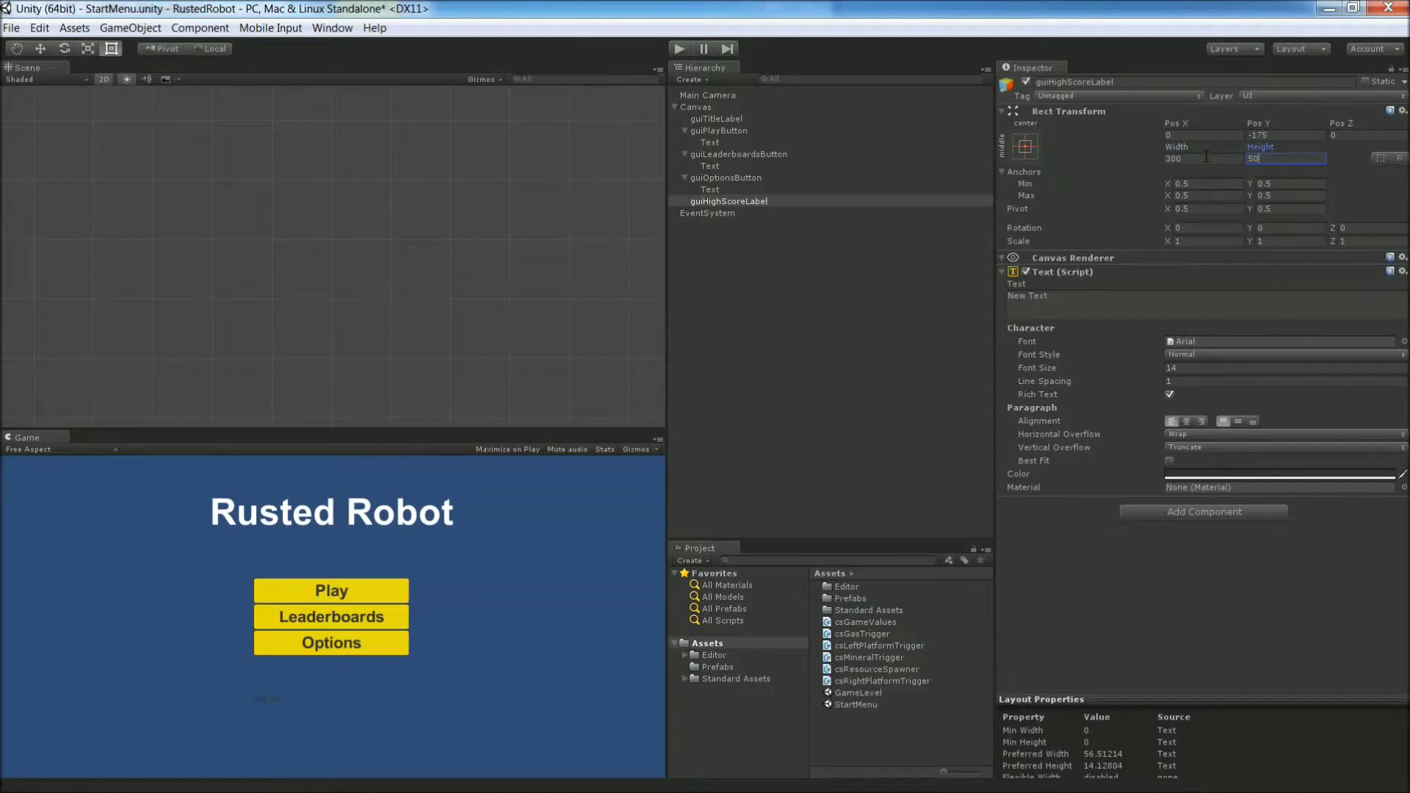
Step: Make the label read 'High Score:' in bold at font size 32
{"action": "left_click", "coordinate": [1111, 310]}
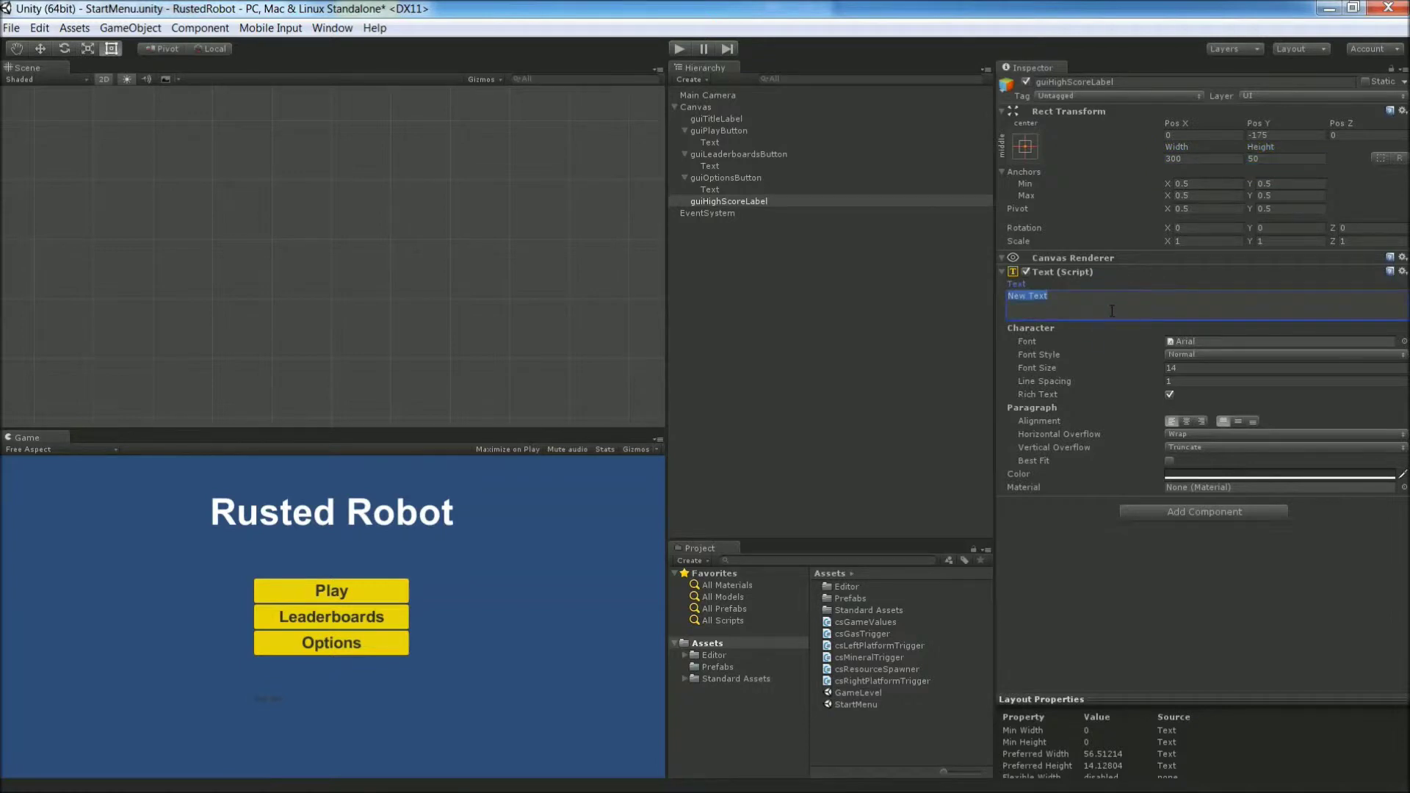
{"action": "type", "text": "High Score:"}
{"action": "left_click", "coordinate": [1192, 356]}
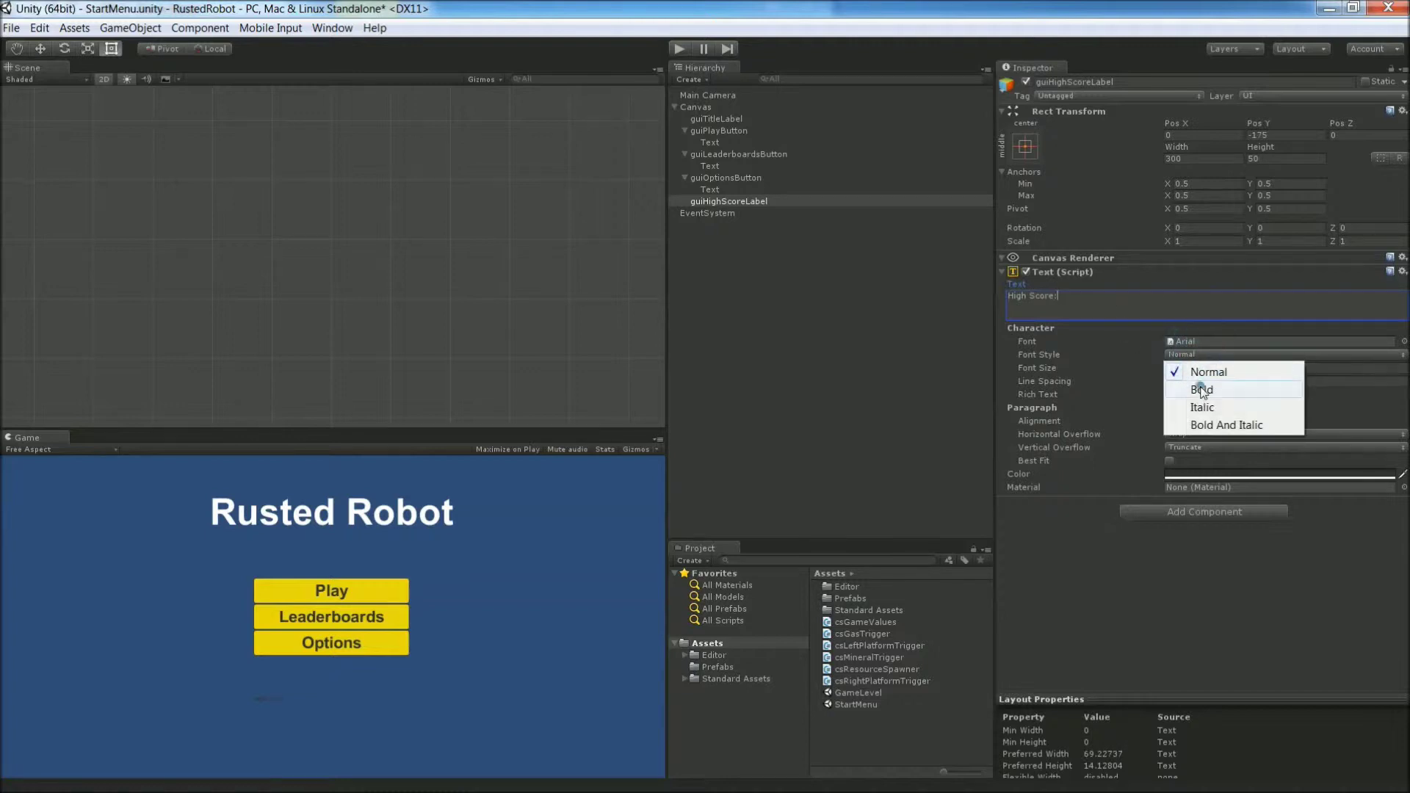
{"action": "left_click", "coordinate": [1187, 379]}
{"action": "left_click", "coordinate": [1185, 370]}
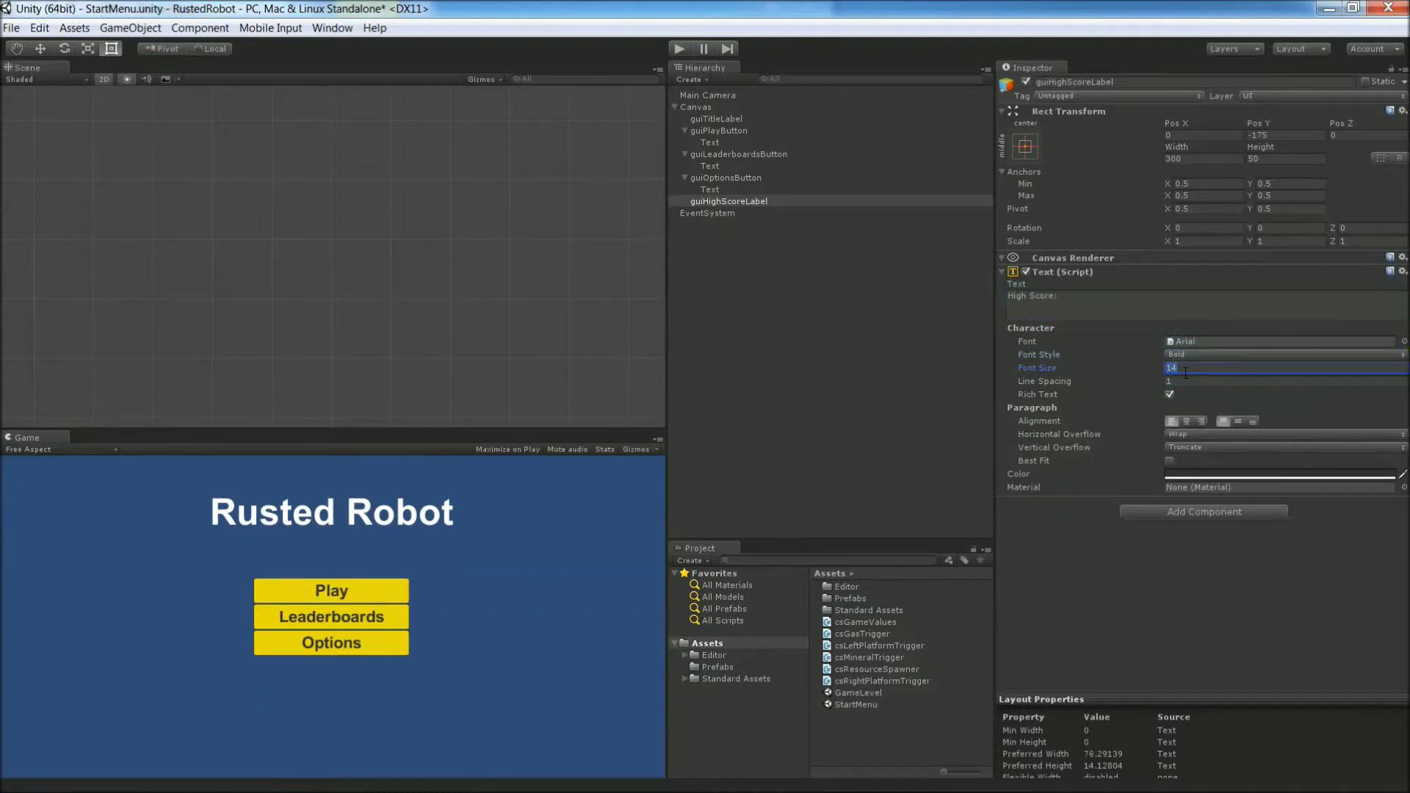
{"action": "type", "text": "32"}
Step: Centre the High Score text horizontally and vertically and colour it white
{"action": "left_click", "coordinate": [1187, 421]}
{"action": "left_click", "coordinate": [1238, 421]}
{"action": "left_click", "coordinate": [1205, 474]}
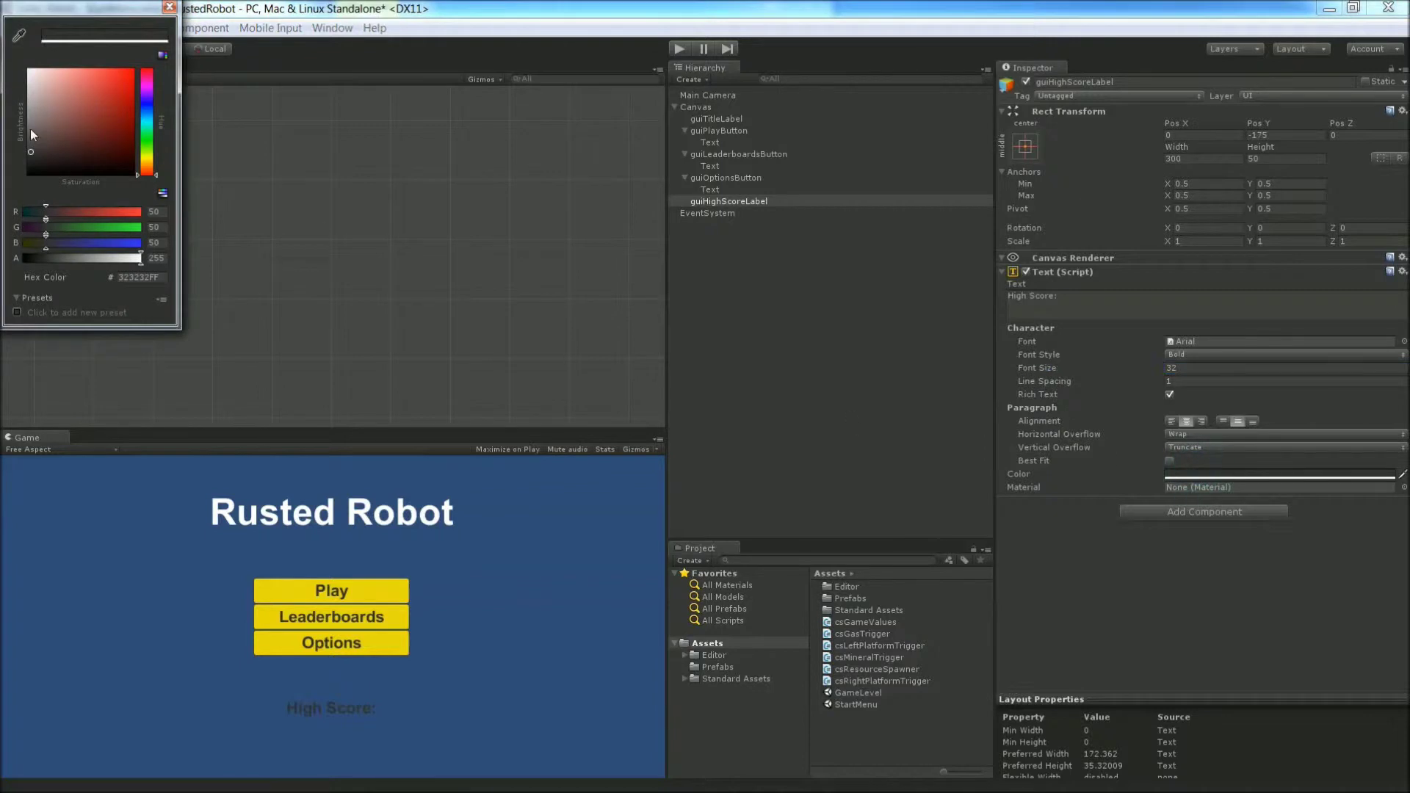
{"action": "left_click", "coordinate": [30, 71]}
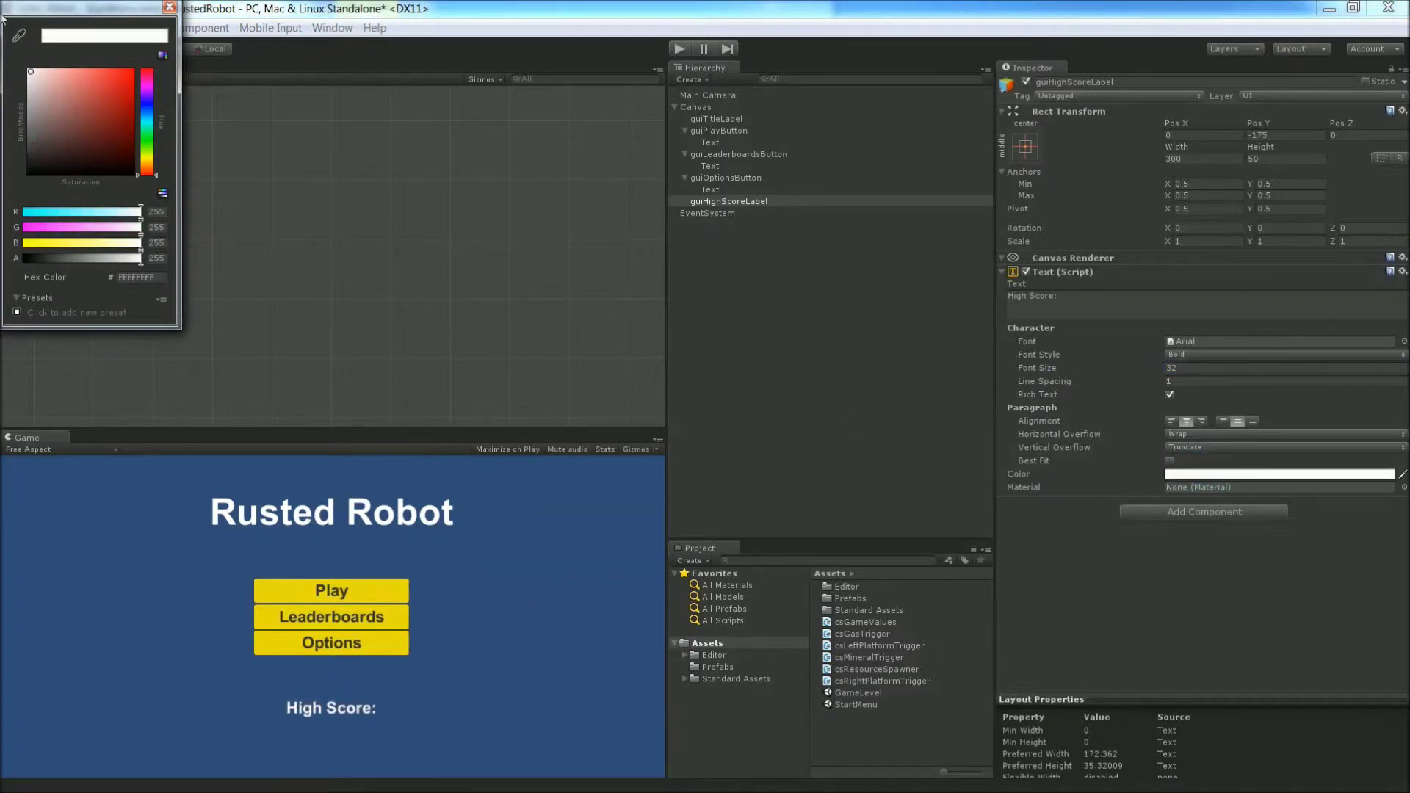
{"action": "left_click", "coordinate": [169, 6]}
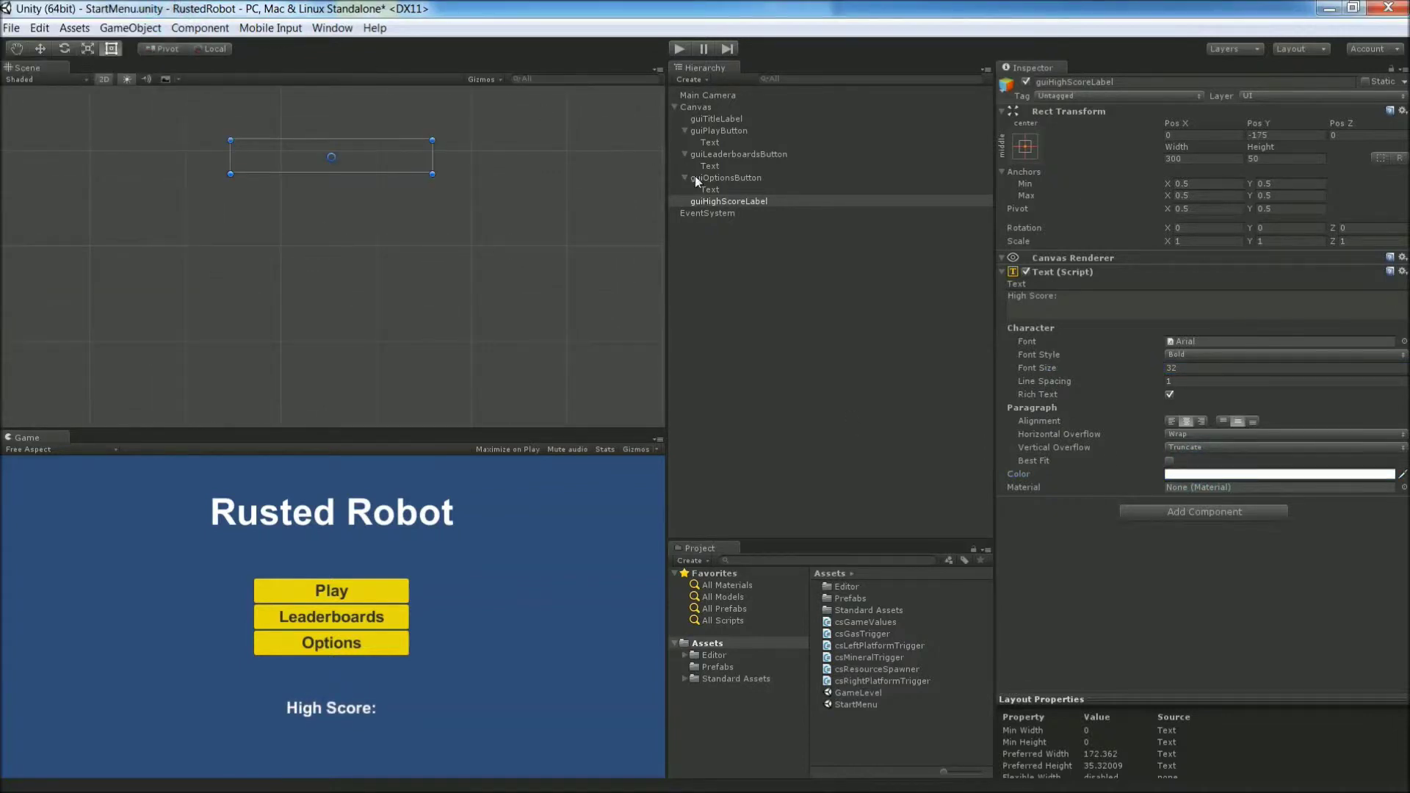
Step: Duplicate the High Score label and rename the copy guiHighScore
{"action": "right_click", "coordinate": [723, 199]}
{"action": "left_click", "coordinate": [781, 273]}
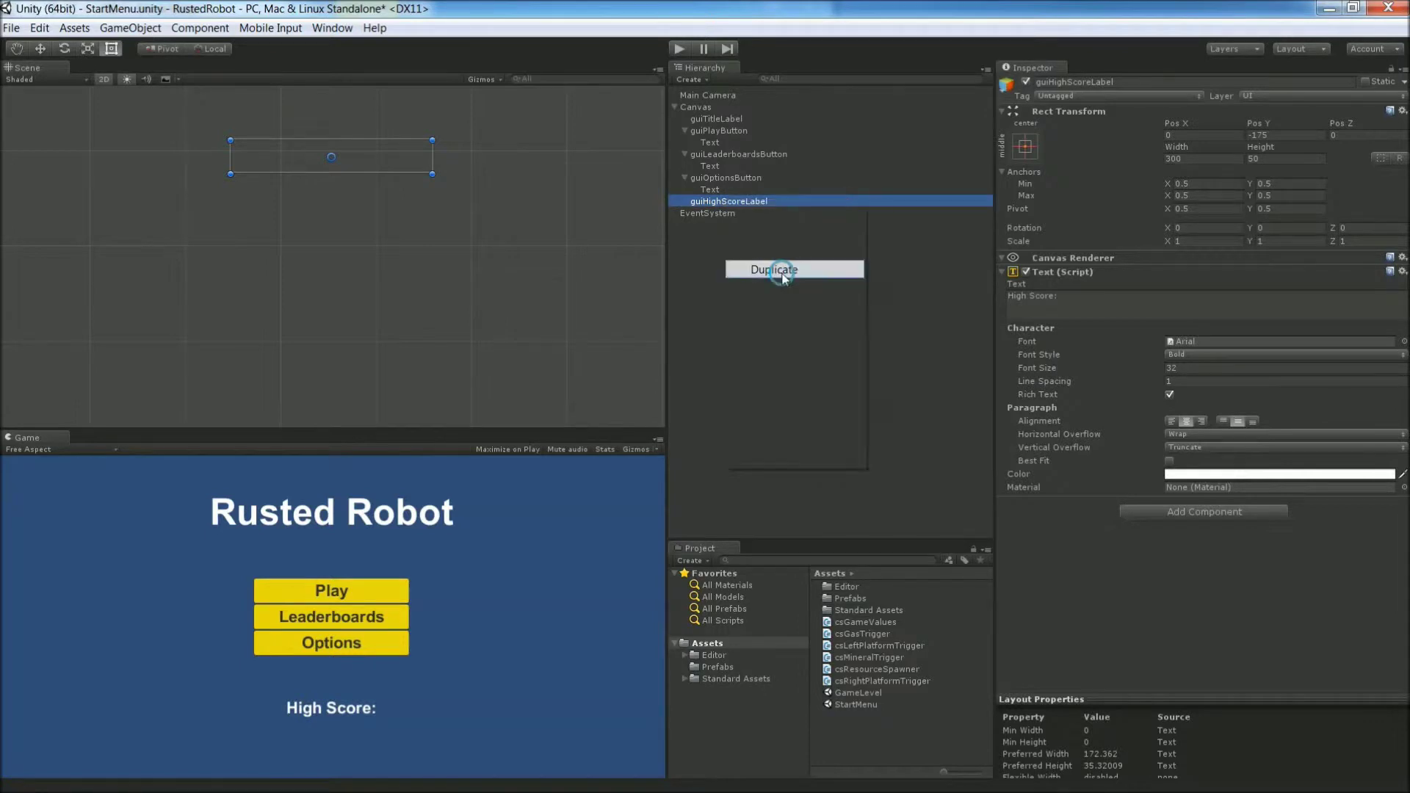
{"action": "left_click", "coordinate": [744, 214]}
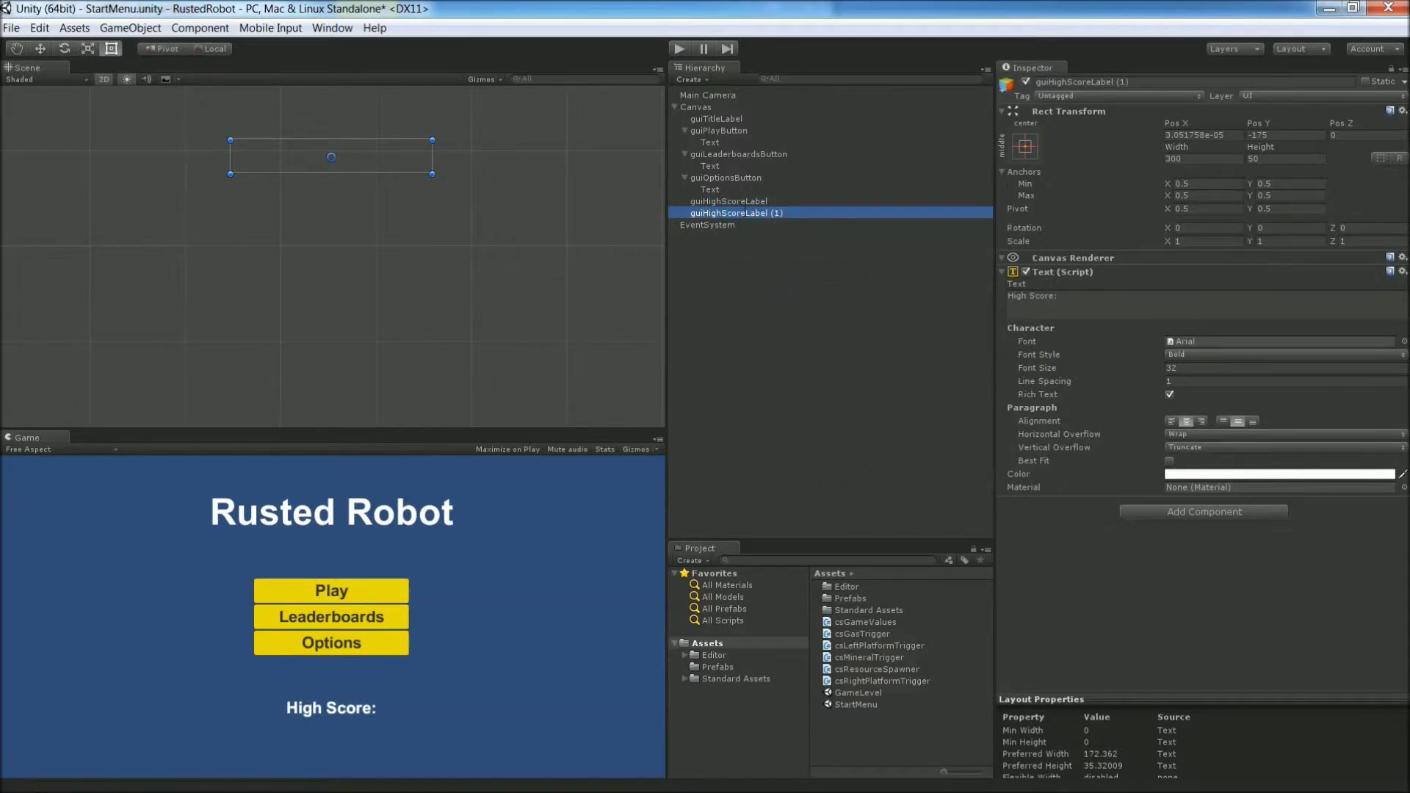
{"action": "key", "text": "End"}
{"action": "key", "text": "BackSpace"}
{"action": "key", "text": "BackSpace"}
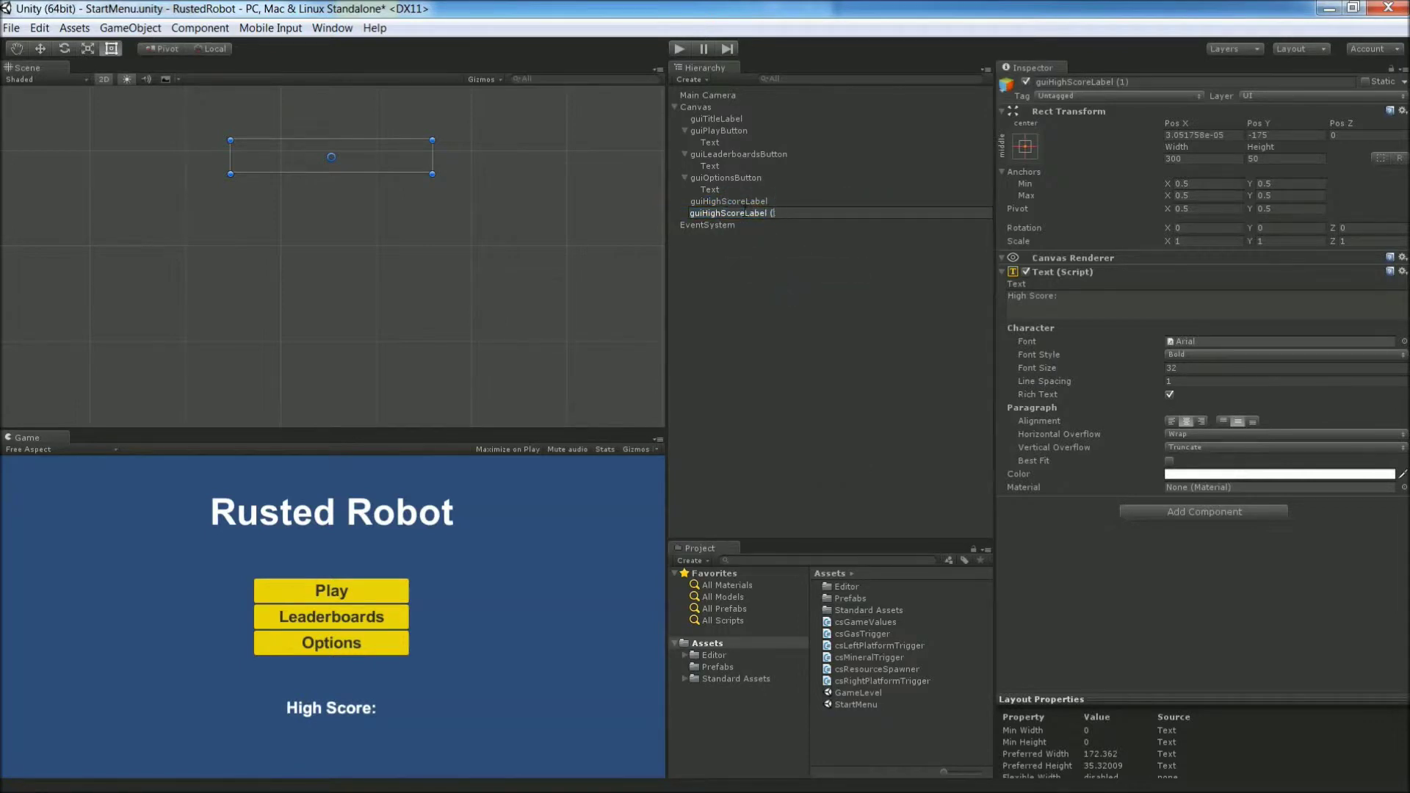
{"action": "key", "text": "BackSpace"}
{"action": "key", "text": "BackSpace"}
{"action": "key", "text": "BackSpace"}
{"action": "key", "text": "BackSpace"}
{"action": "key", "text": "BackSpace"}
{"action": "key", "text": "BackSpace"}
{"action": "key", "text": "BackSpace"}
{"action": "key", "text": "BackSpace"}
{"action": "key", "text": "BackSpace"}
{"action": "key", "text": "BackSpace"}
{"action": "key", "text": "BackSpace"}
{"action": "type", "text": "core"}
Step: Give guiHighScore Pos Y -225, text 33445 and Normal font style
{"action": "left_click", "coordinate": [1293, 134]}
{"action": "type", "text": "-2"}
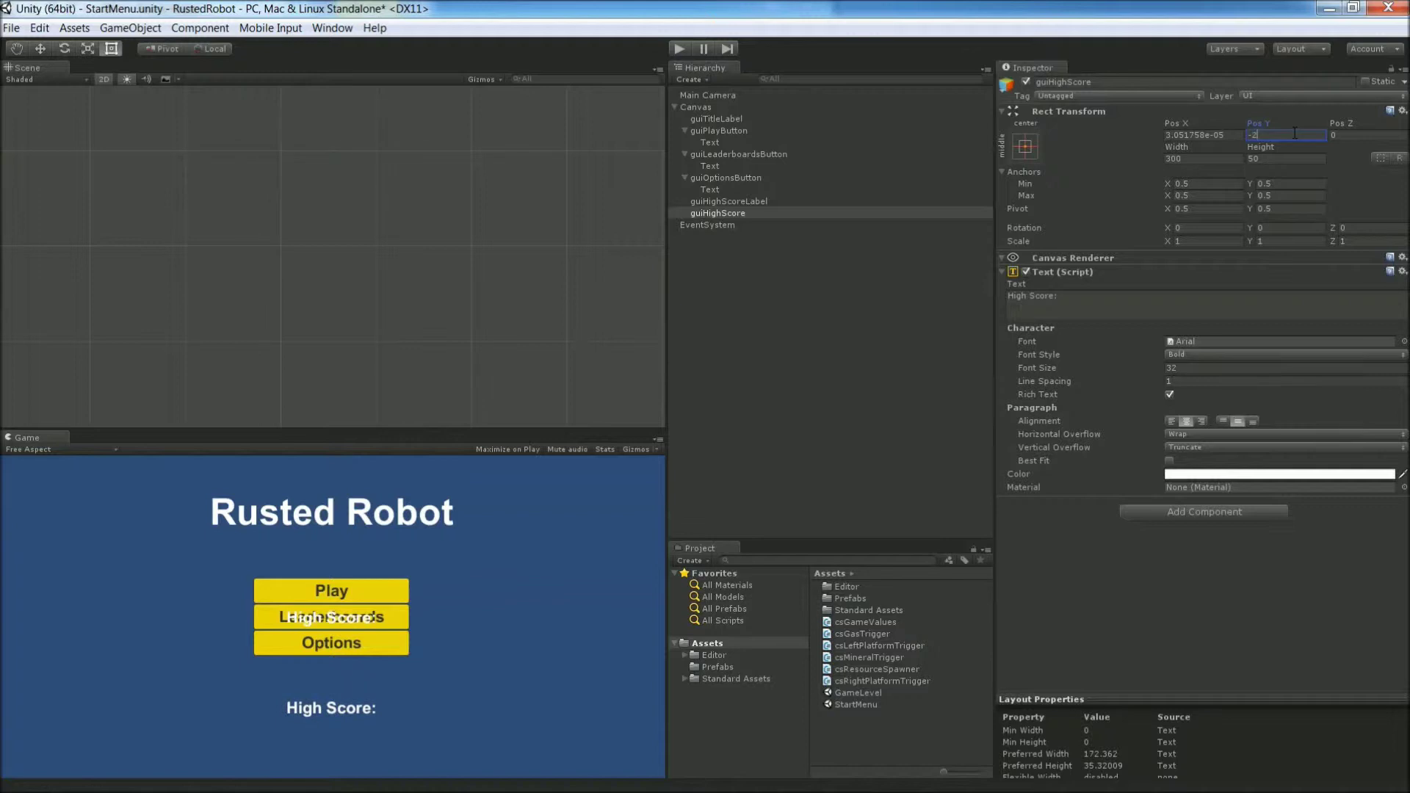
{"action": "type", "text": "25"}
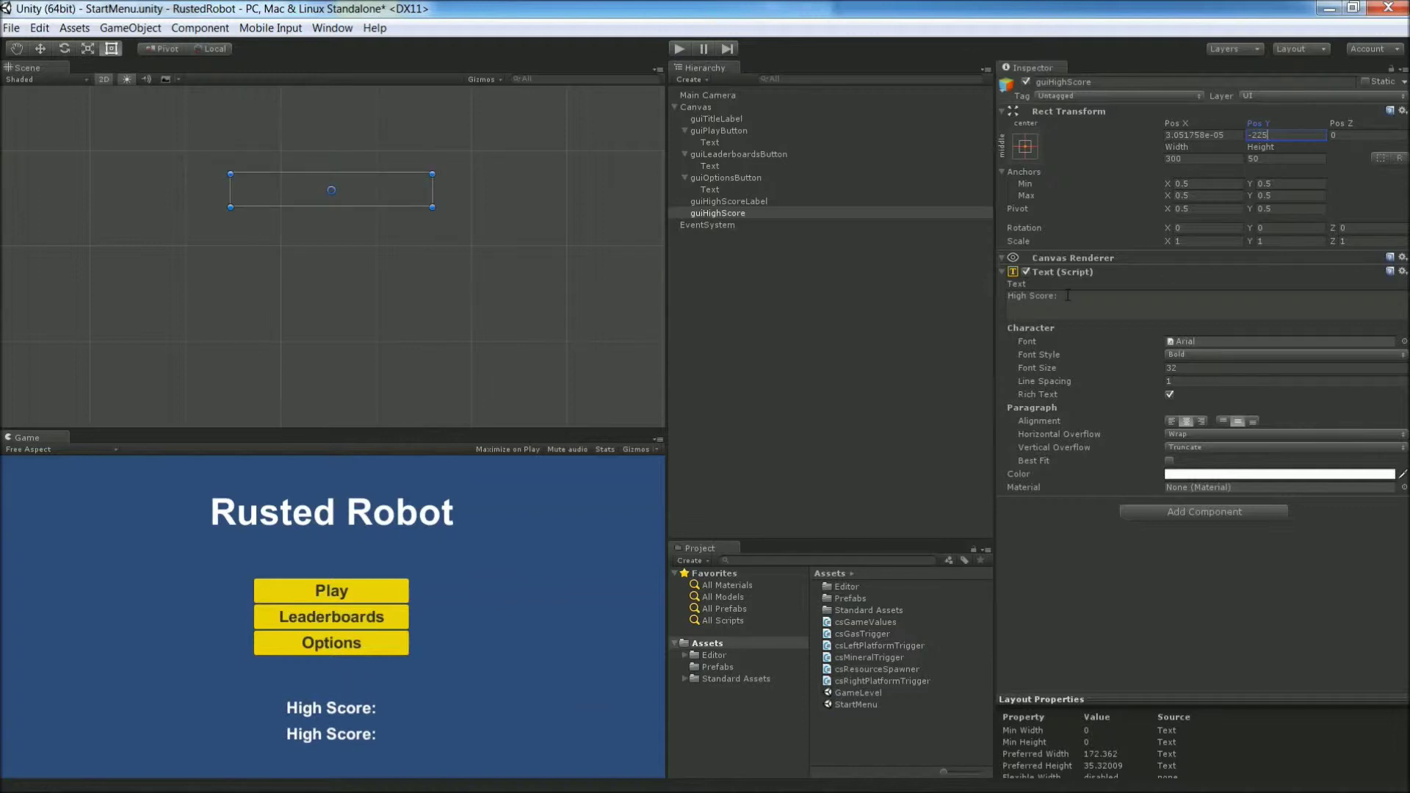
{"action": "left_click", "coordinate": [1068, 295]}
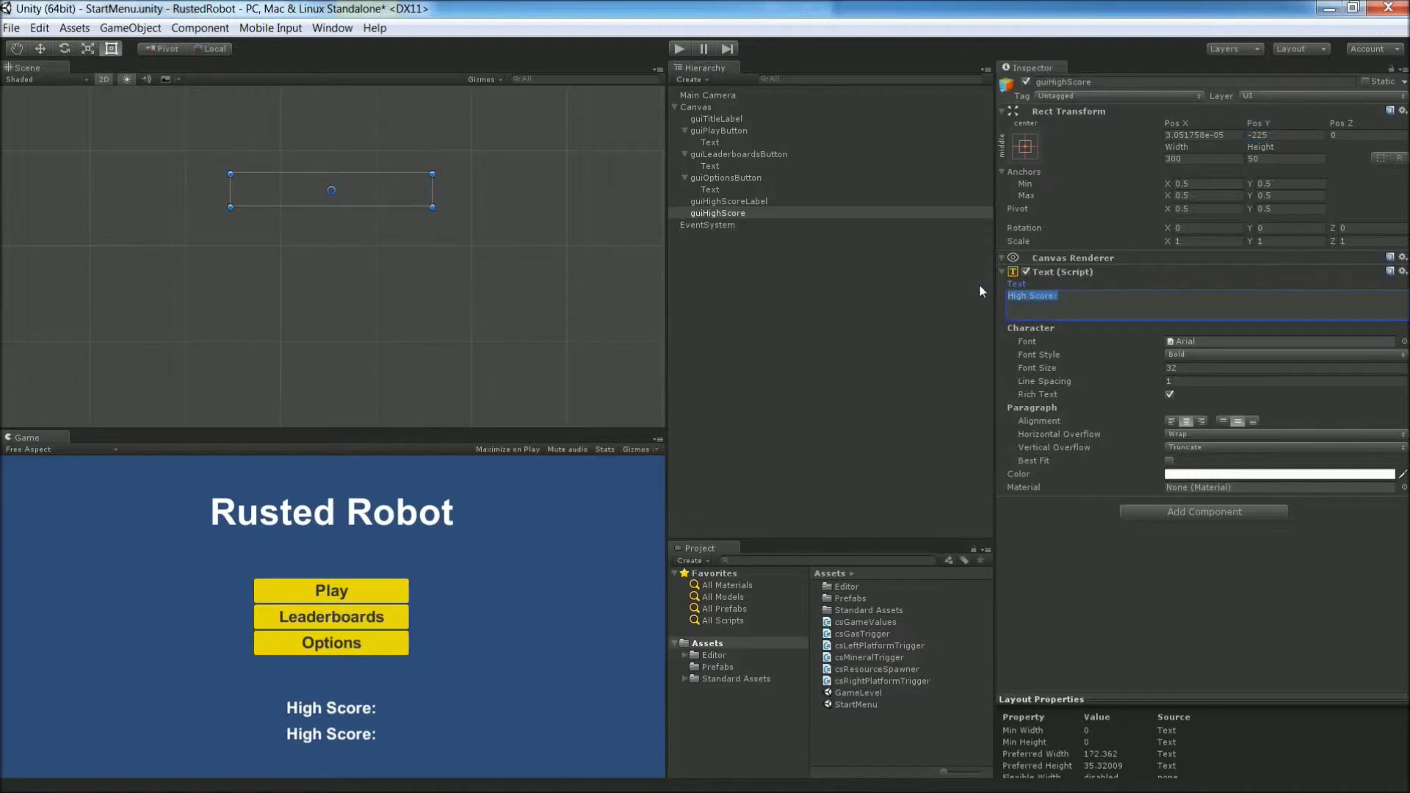
{"action": "type", "text": "33445"}
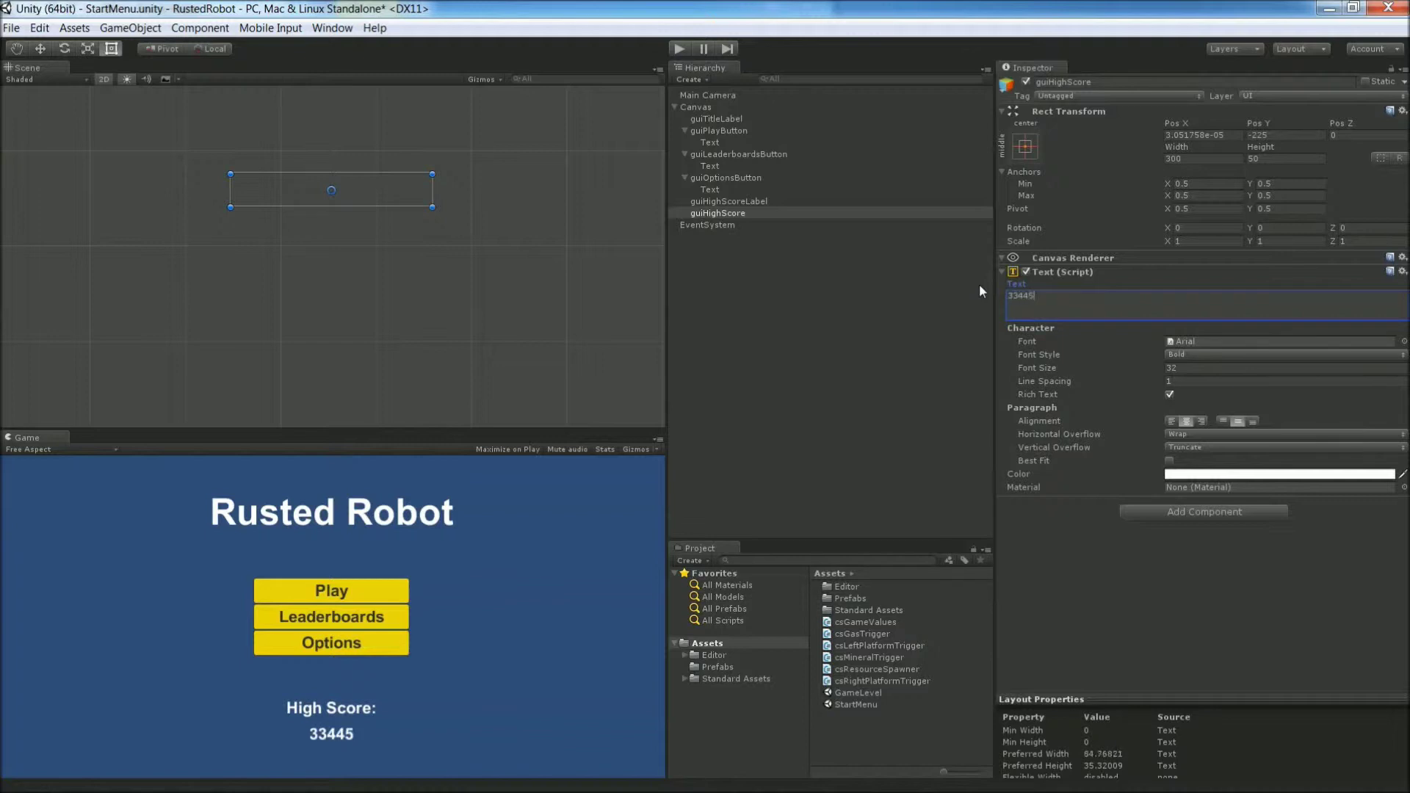
{"action": "left_click", "coordinate": [1181, 352]}
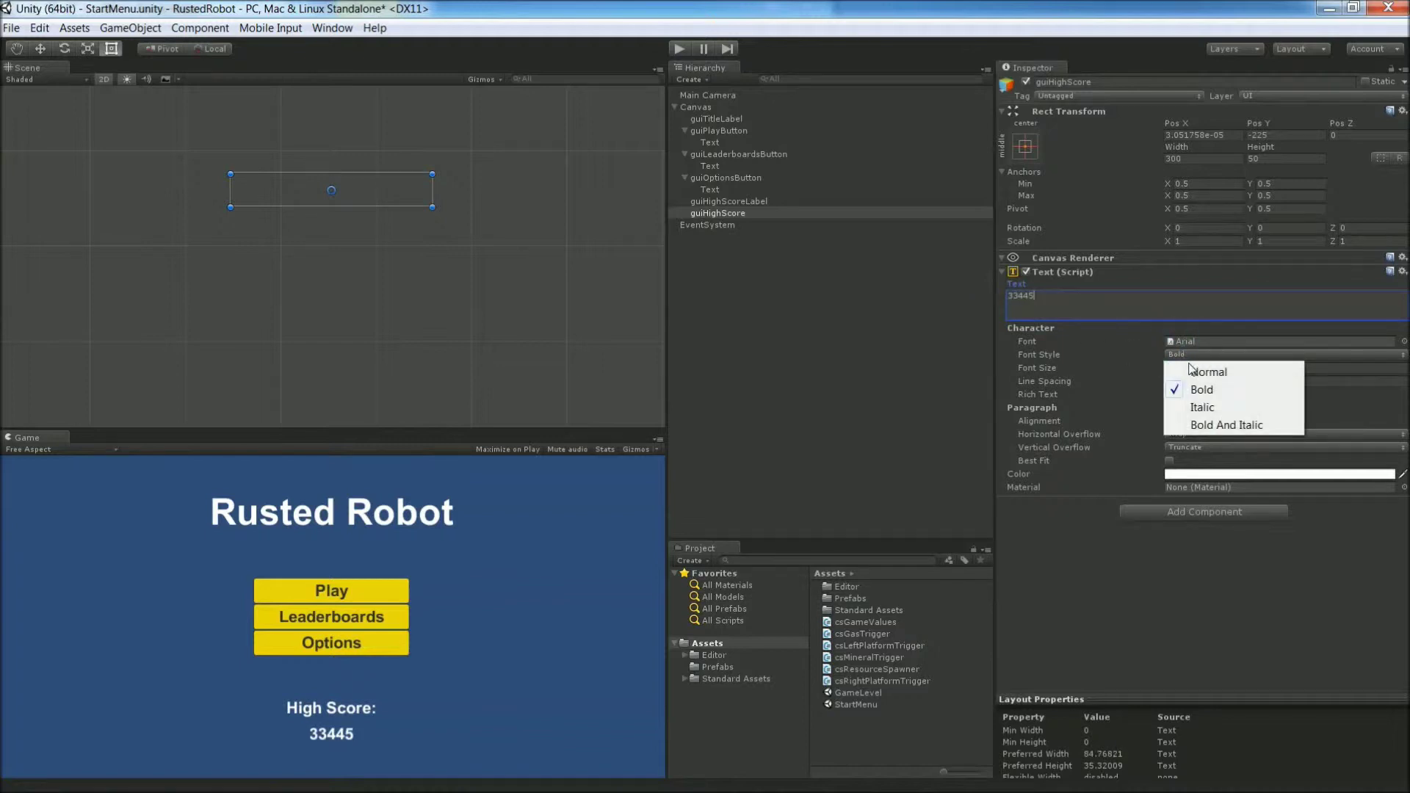
{"action": "left_click", "coordinate": [1189, 367]}
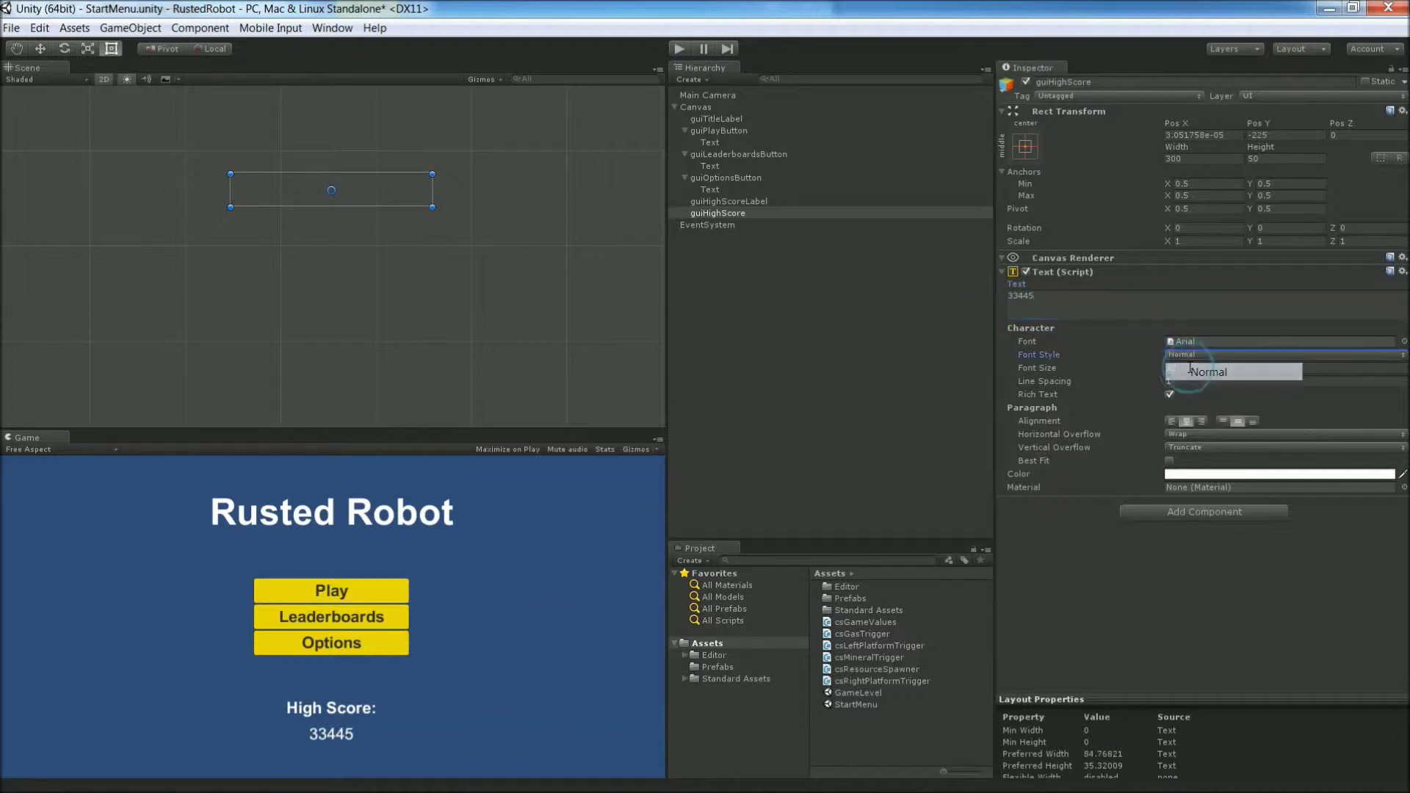
{"action": "left_click", "coordinate": [732, 130]}
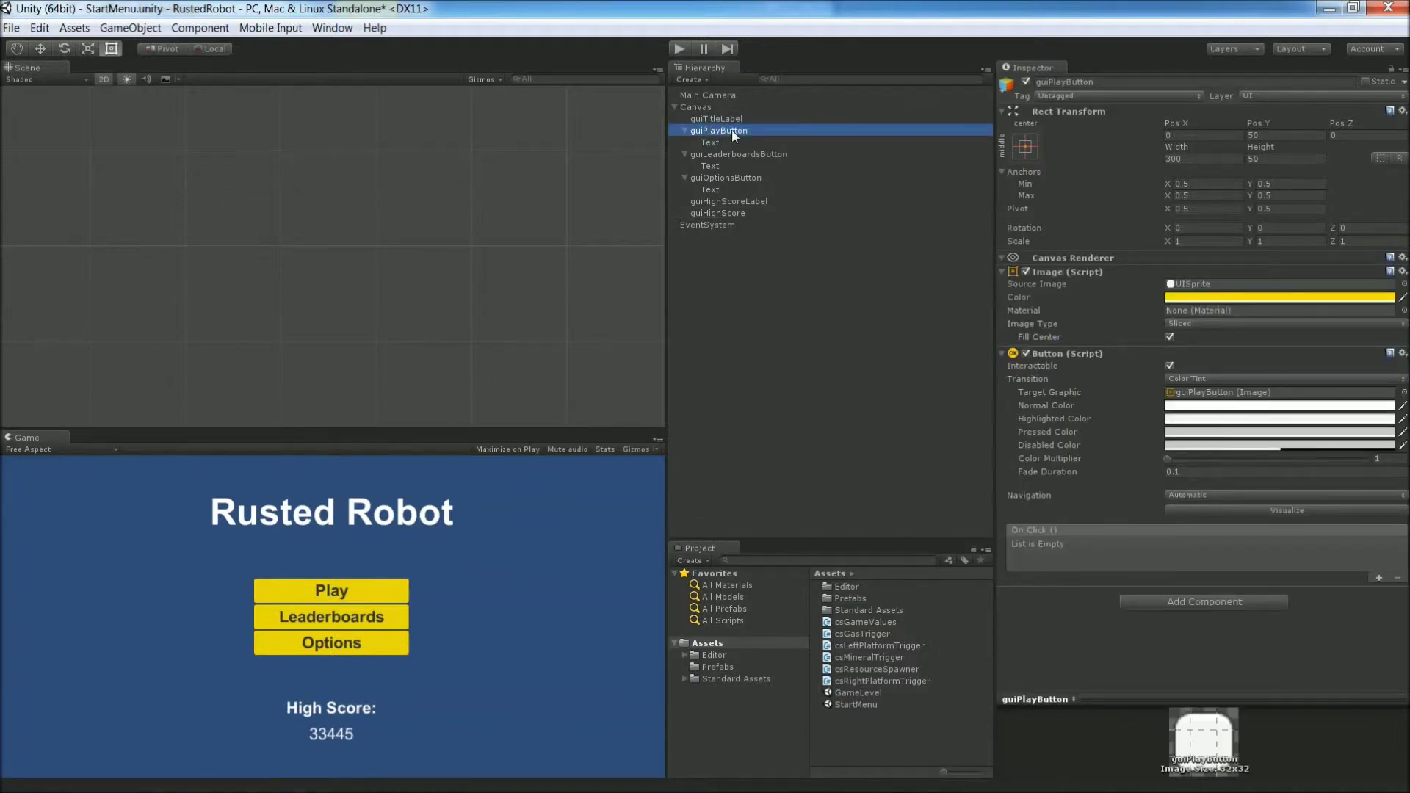
Step: Add a new C# script named csPlayButton to guiPlayButton and open it for editing
{"action": "left_click", "coordinate": [1215, 602]}
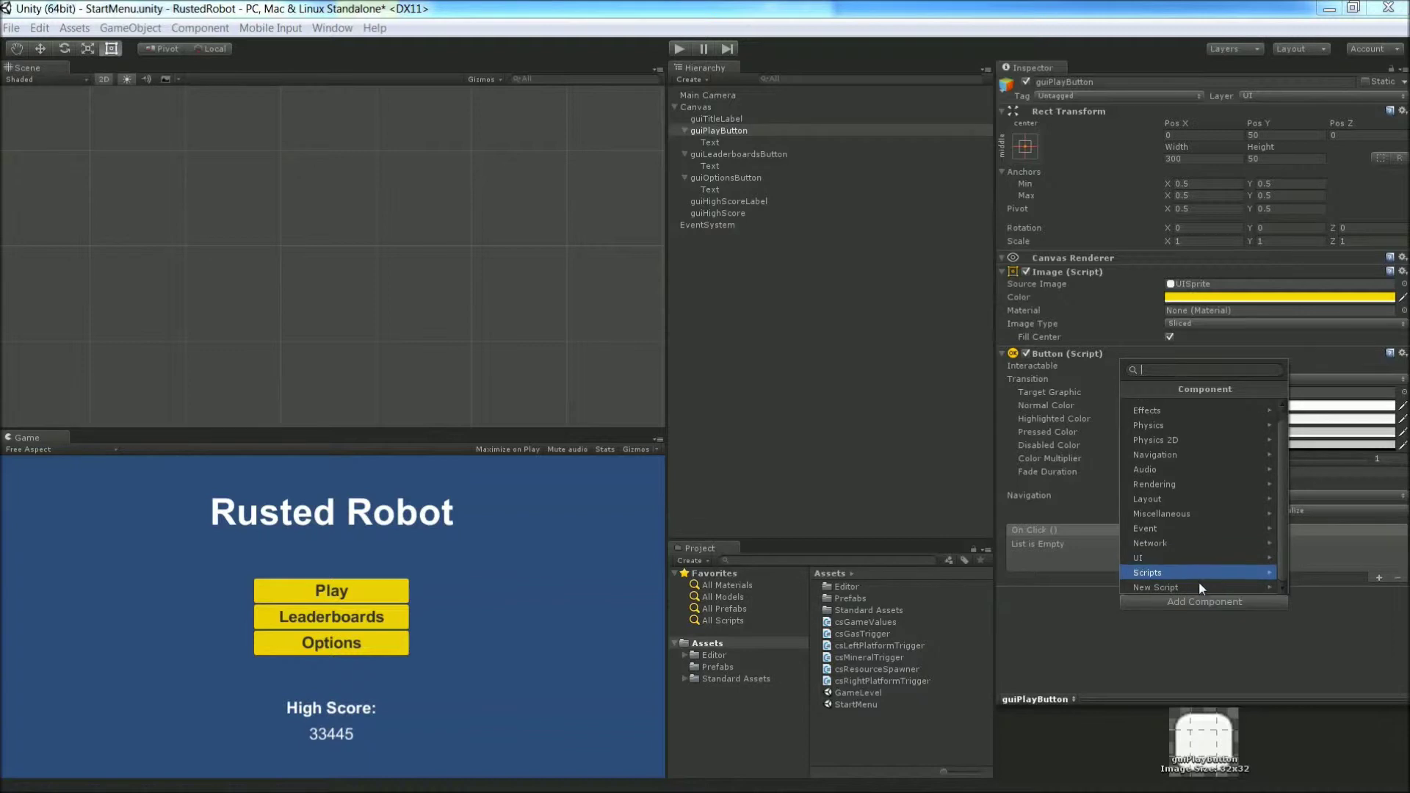
{"action": "left_click", "coordinate": [1198, 585]}
{"action": "type", "text": "cs"}
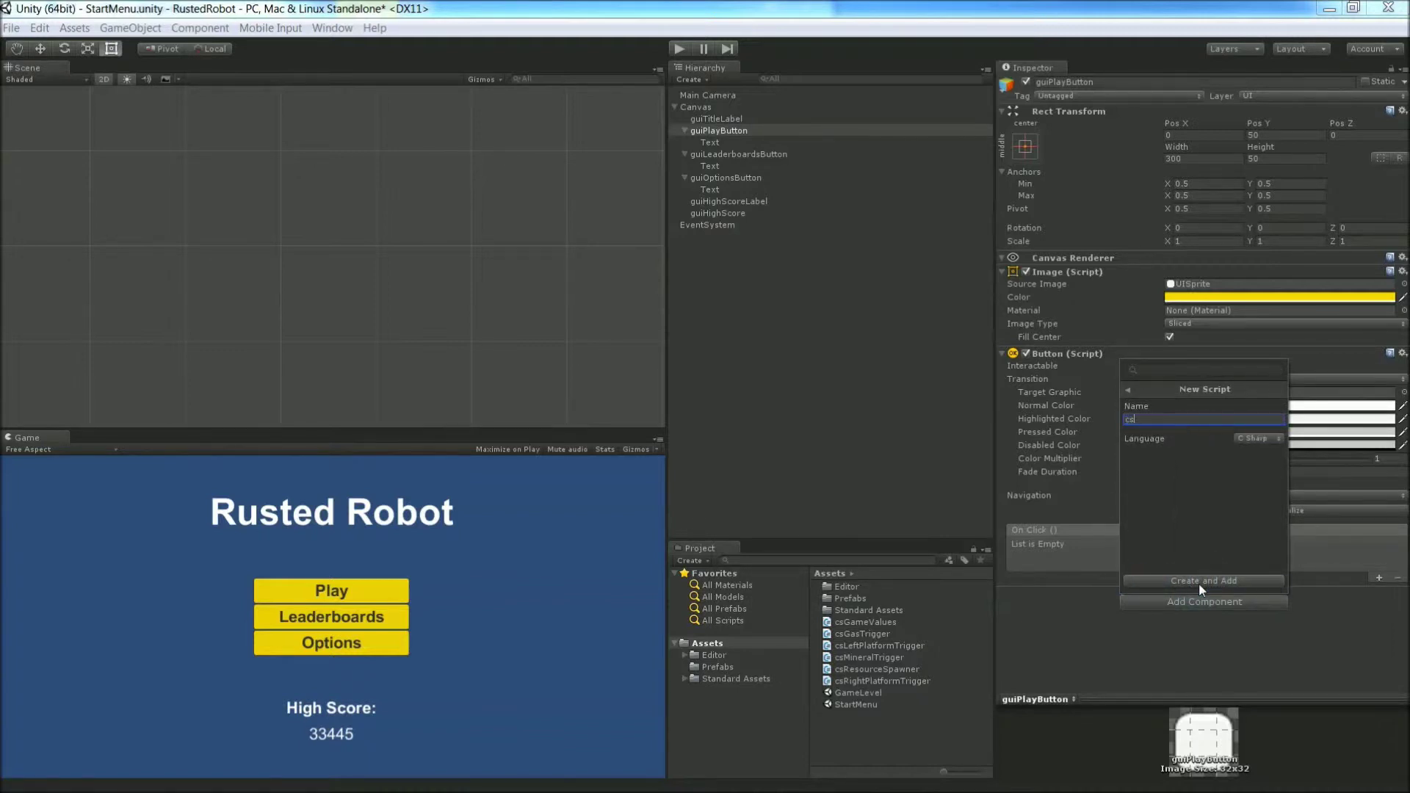
{"action": "type", "text": "PlayButton"}
{"action": "left_click", "coordinate": [1196, 580]}
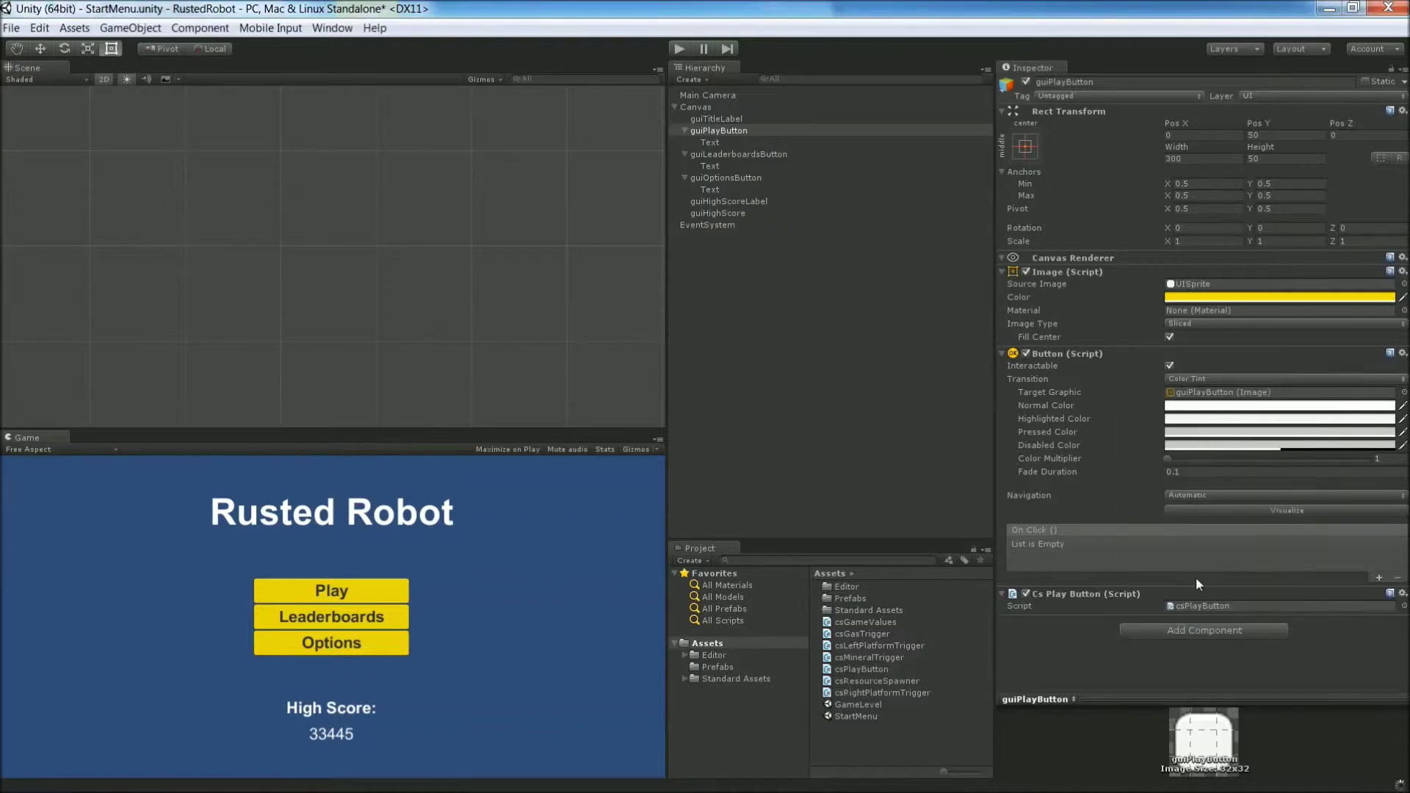
{"action": "double_click", "coordinate": [1236, 604]}
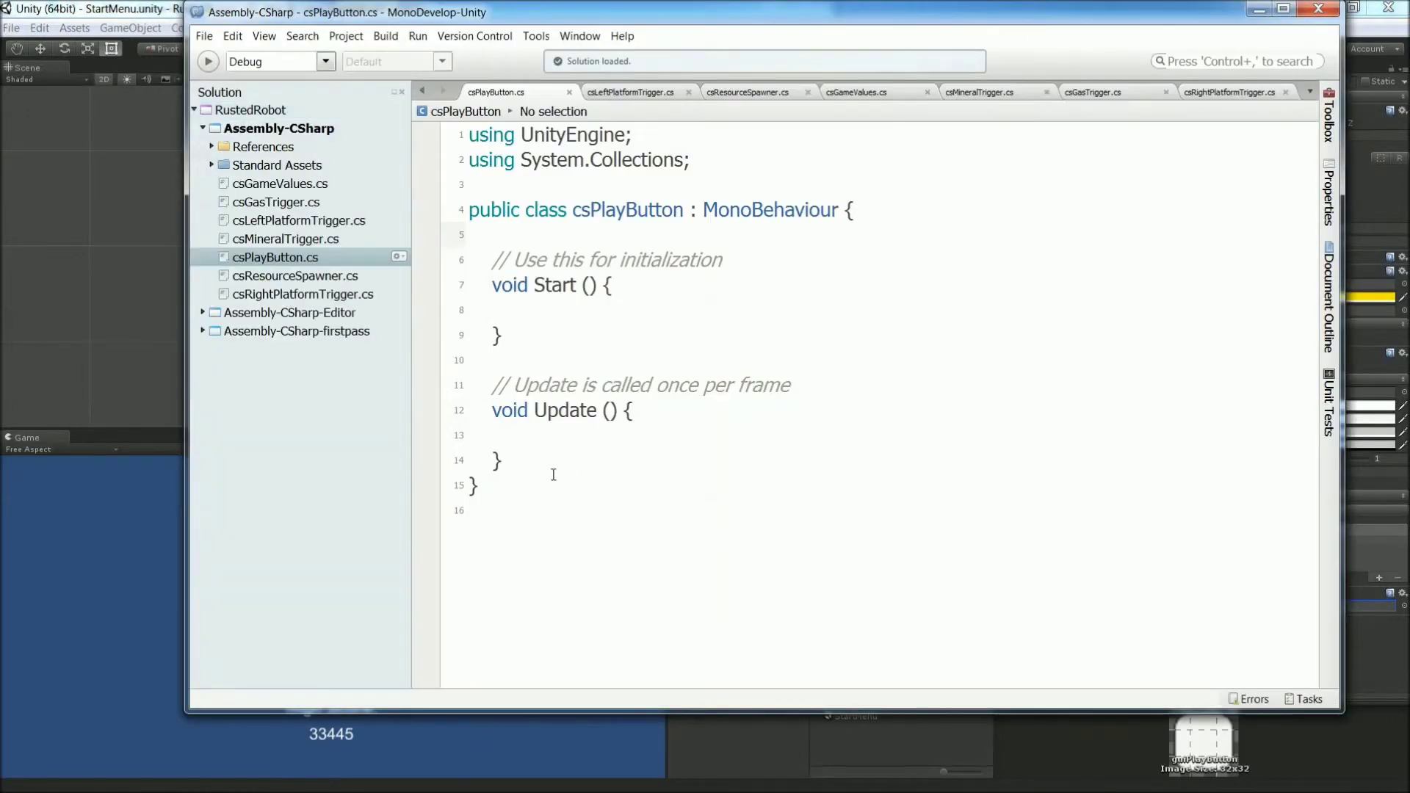
Step: Add a public PlayClicked method that calls Application.LoadLevel("GameLevel")
{"action": "left_click", "coordinate": [535, 458]}
{"action": "key", "text": "Return"}
{"action": "key", "text": "Return"}
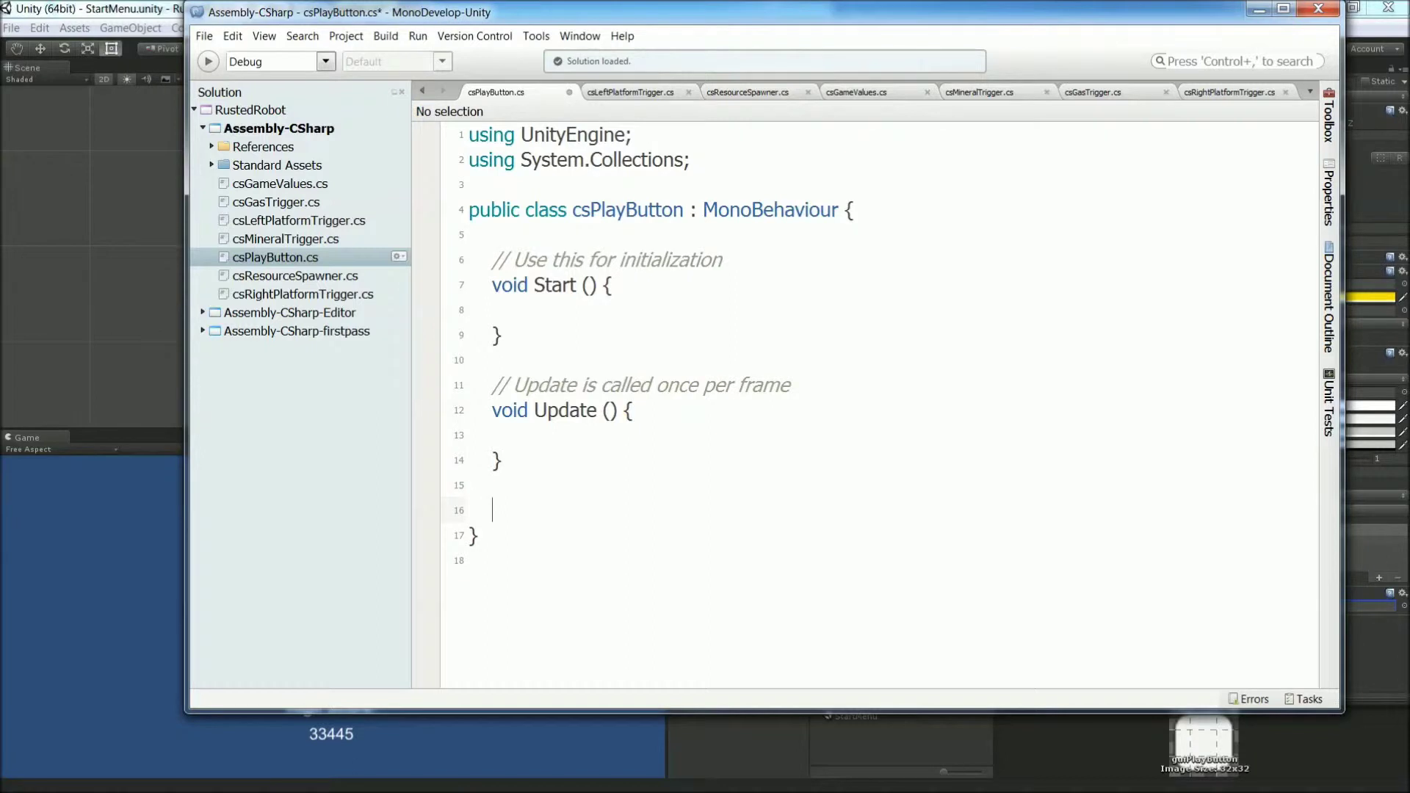
{"action": "type", "text": "public void"}
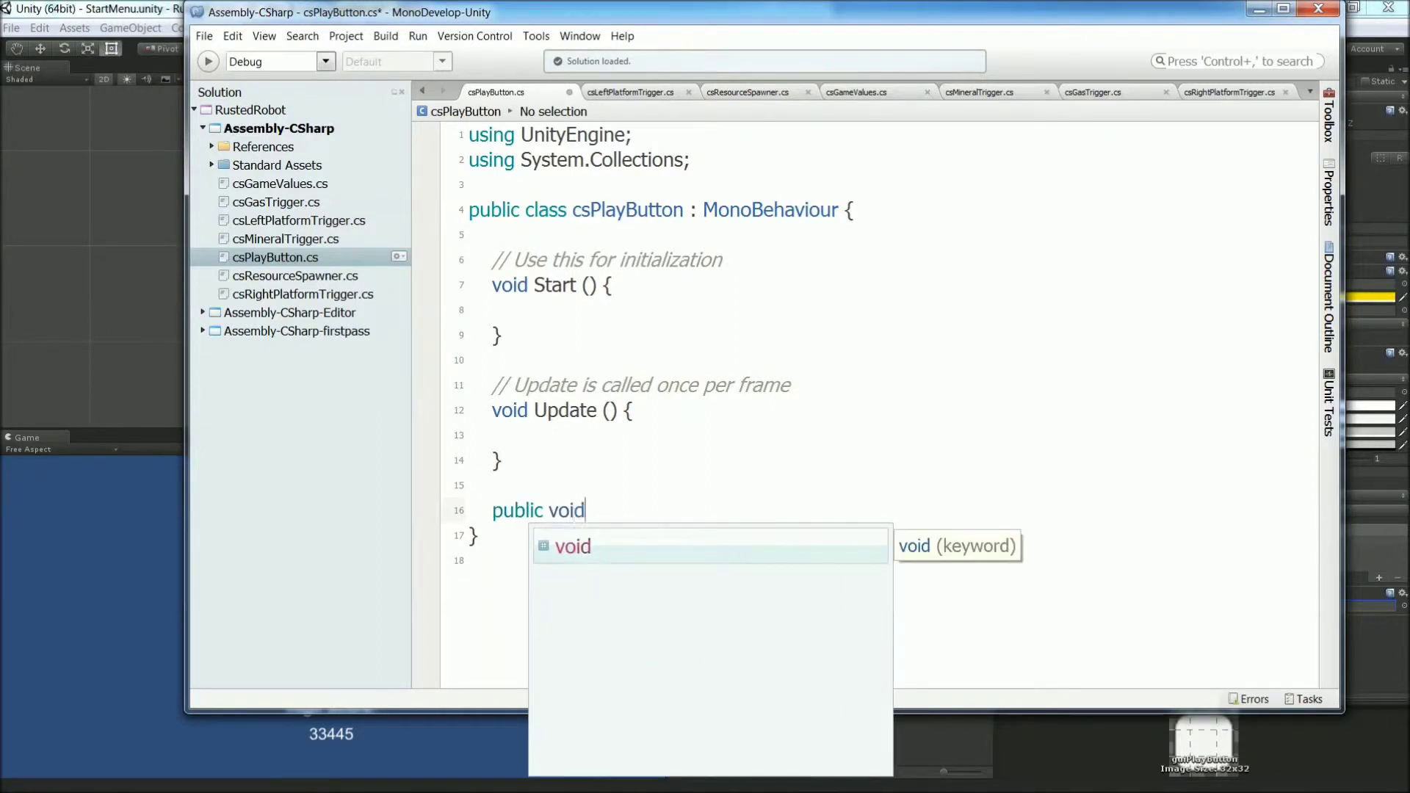
{"action": "key", "text": "Escape"}
{"action": "type", "text": "P"}
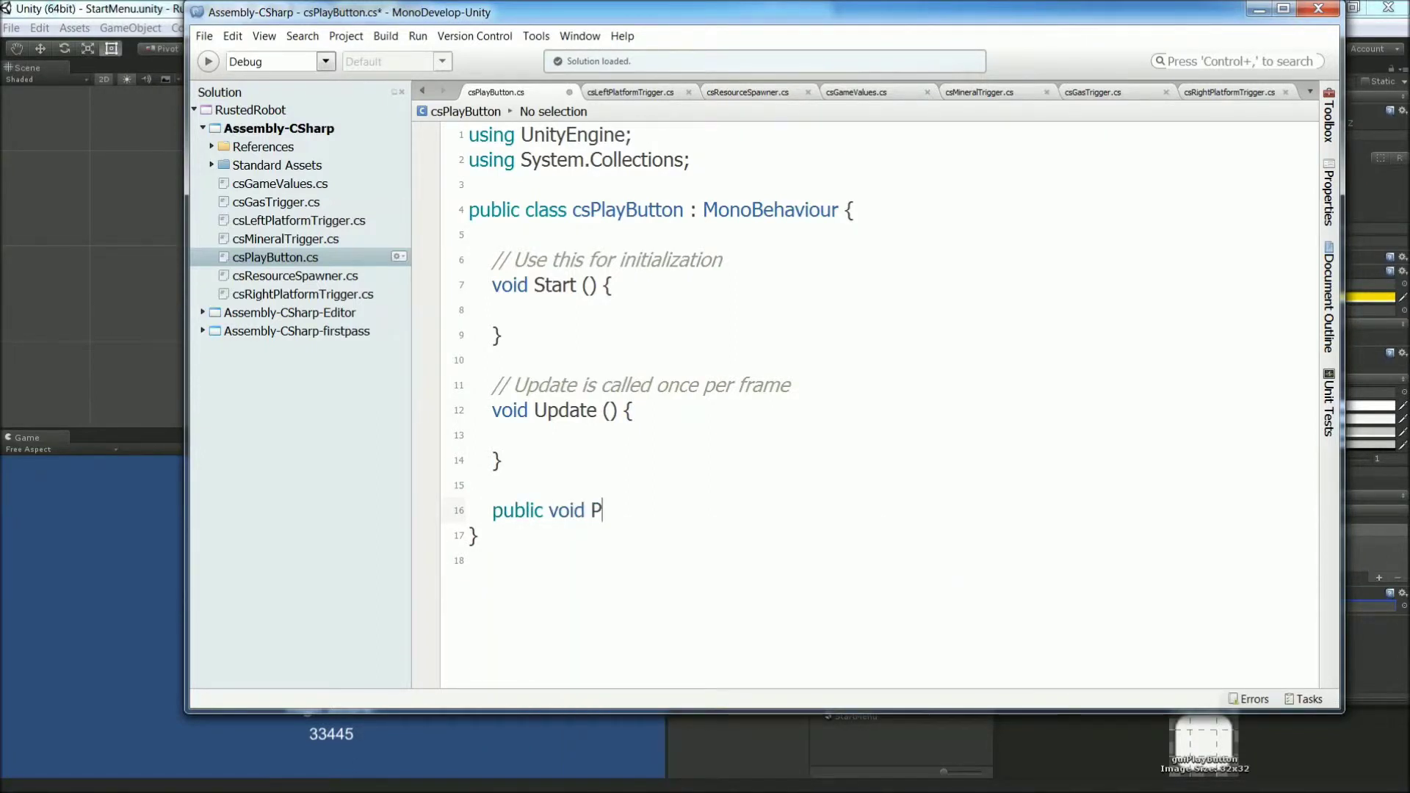
{"action": "type", "text": "layClicked() {"}
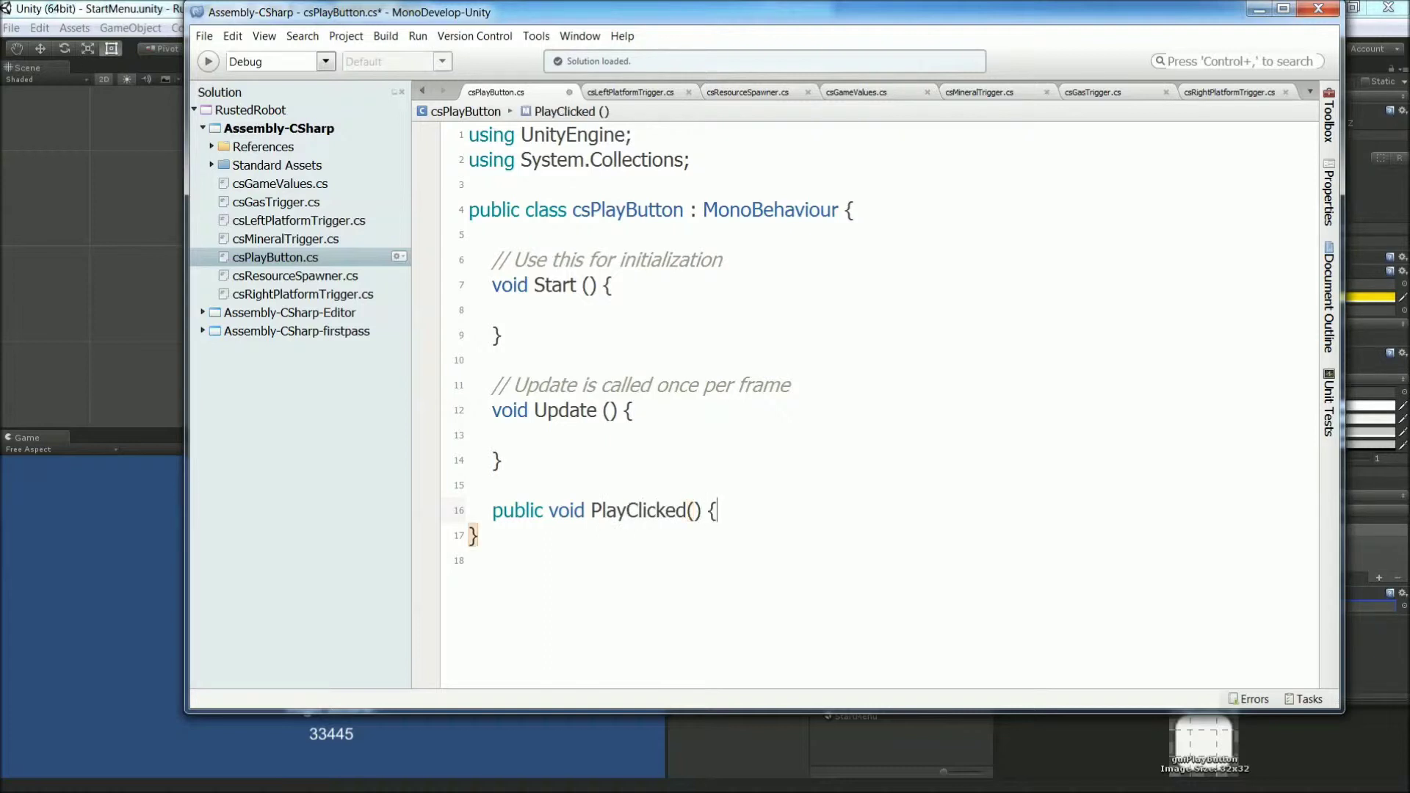
{"action": "key", "text": "Return"}
{"action": "key", "text": "Return"}
{"action": "type", "text": "}"}
{"action": "left_click", "coordinate": [516, 536]}
{"action": "type", "text": "Application."}
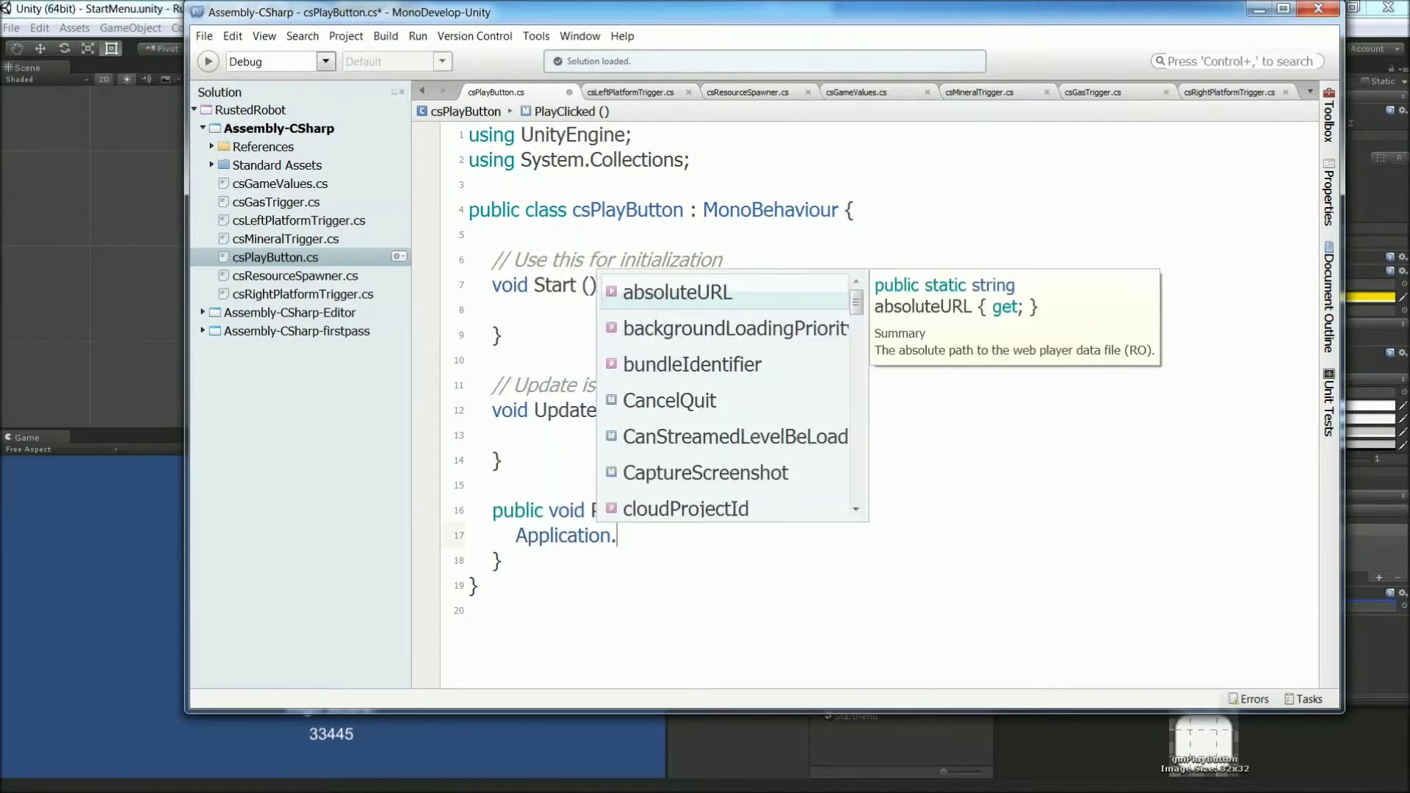
{"action": "type", "text": "LoadLeve"}
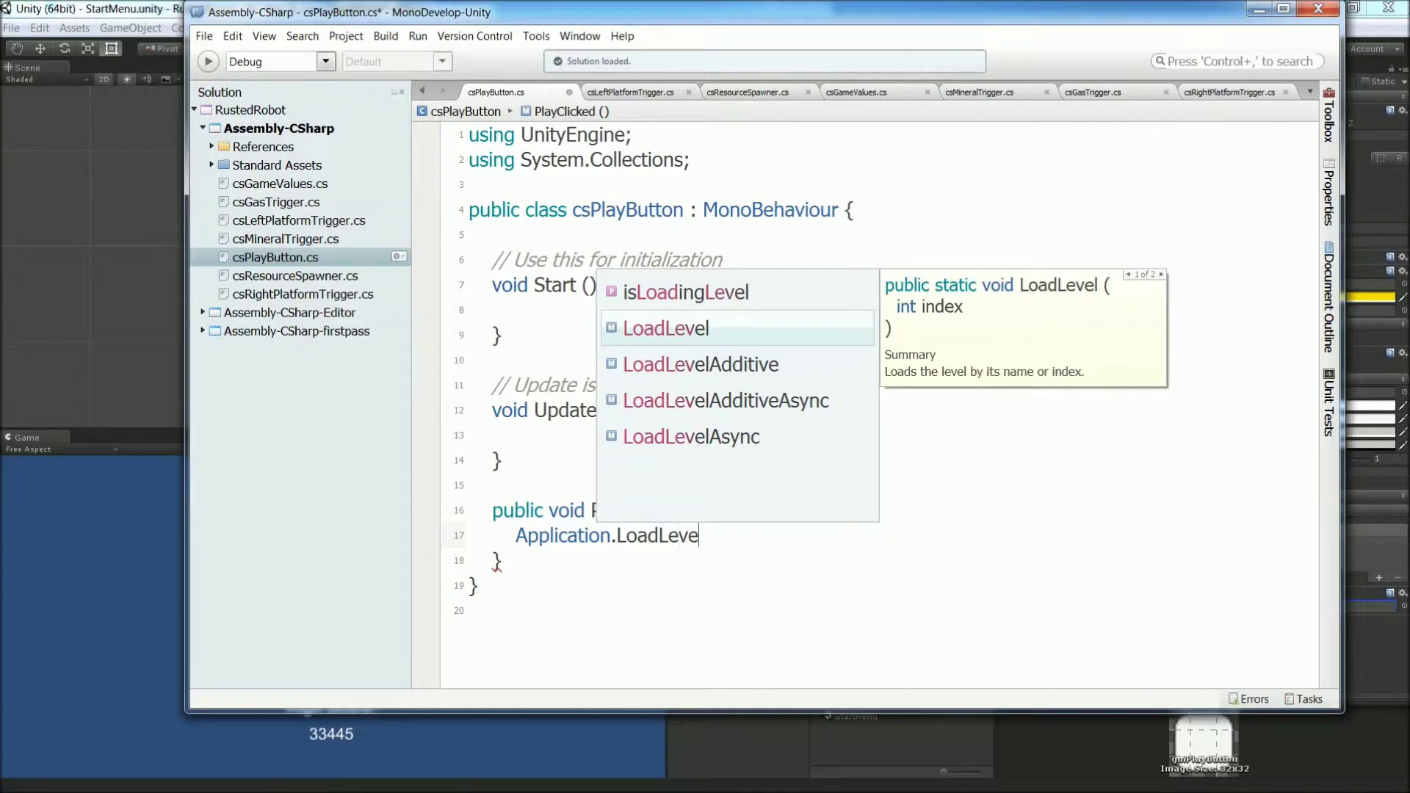
{"action": "type", "text": "l ("}
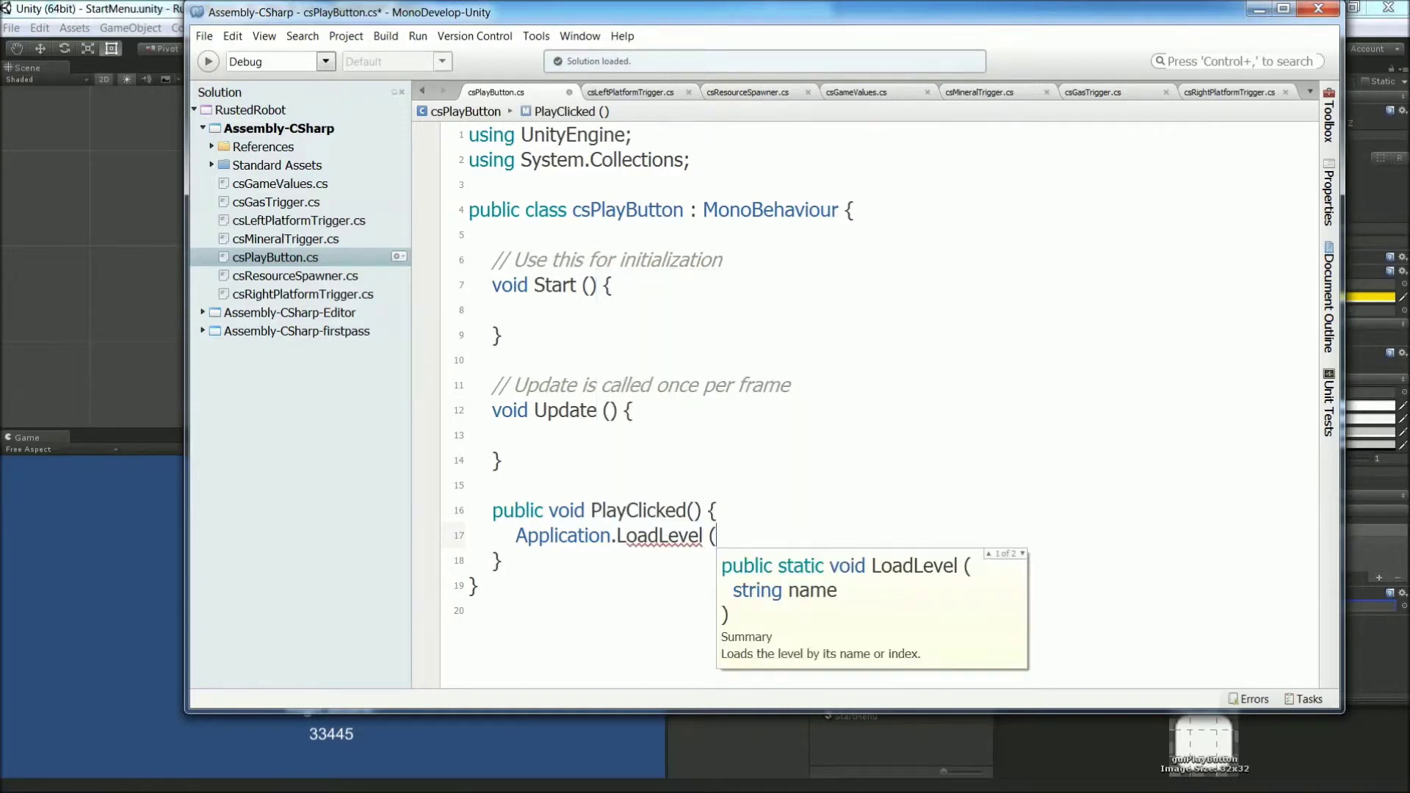
{"action": "type", "text": "\"GameLevel\");"}
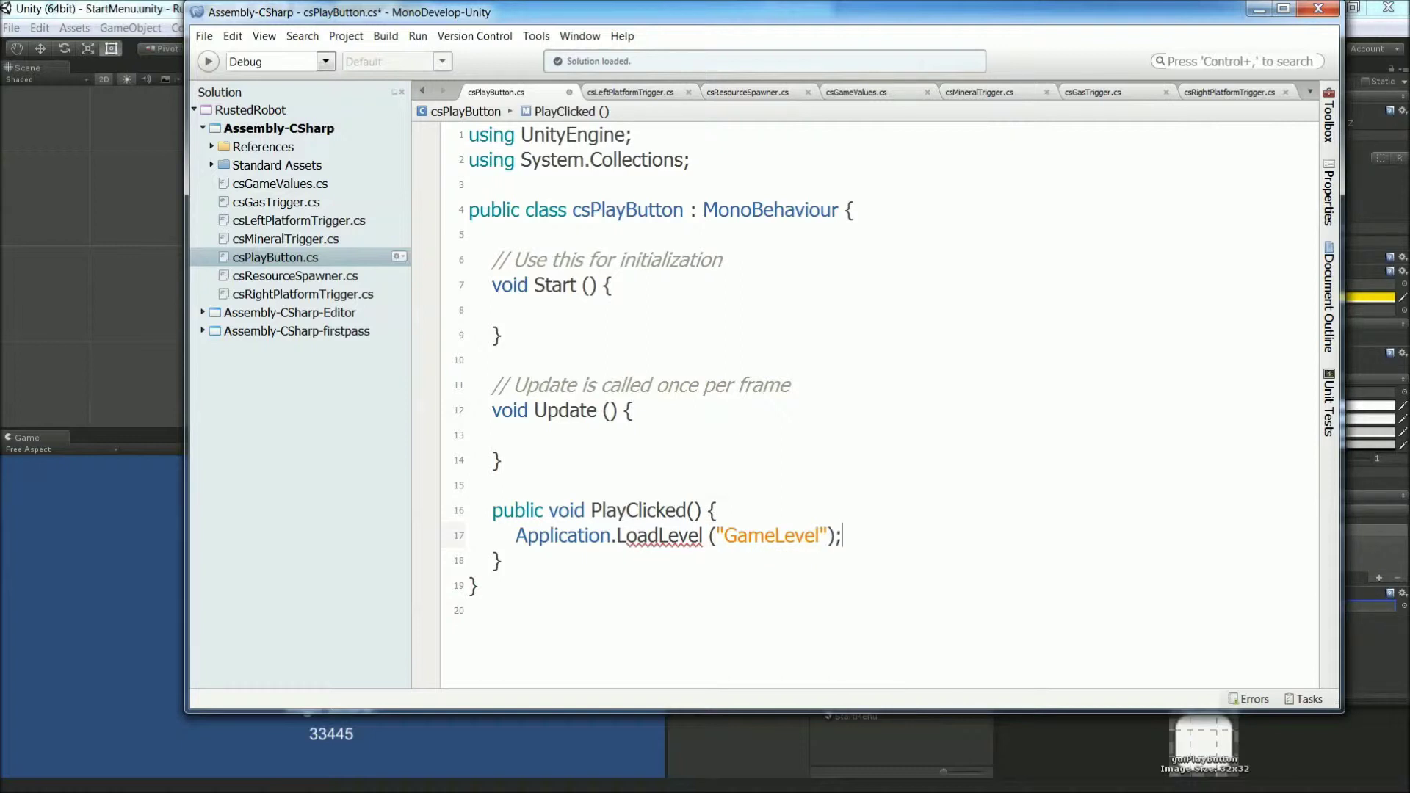
Step: Save all changes to csPlayButton.cs and close MonoDevelop
{"action": "left_click", "coordinate": [204, 37]}
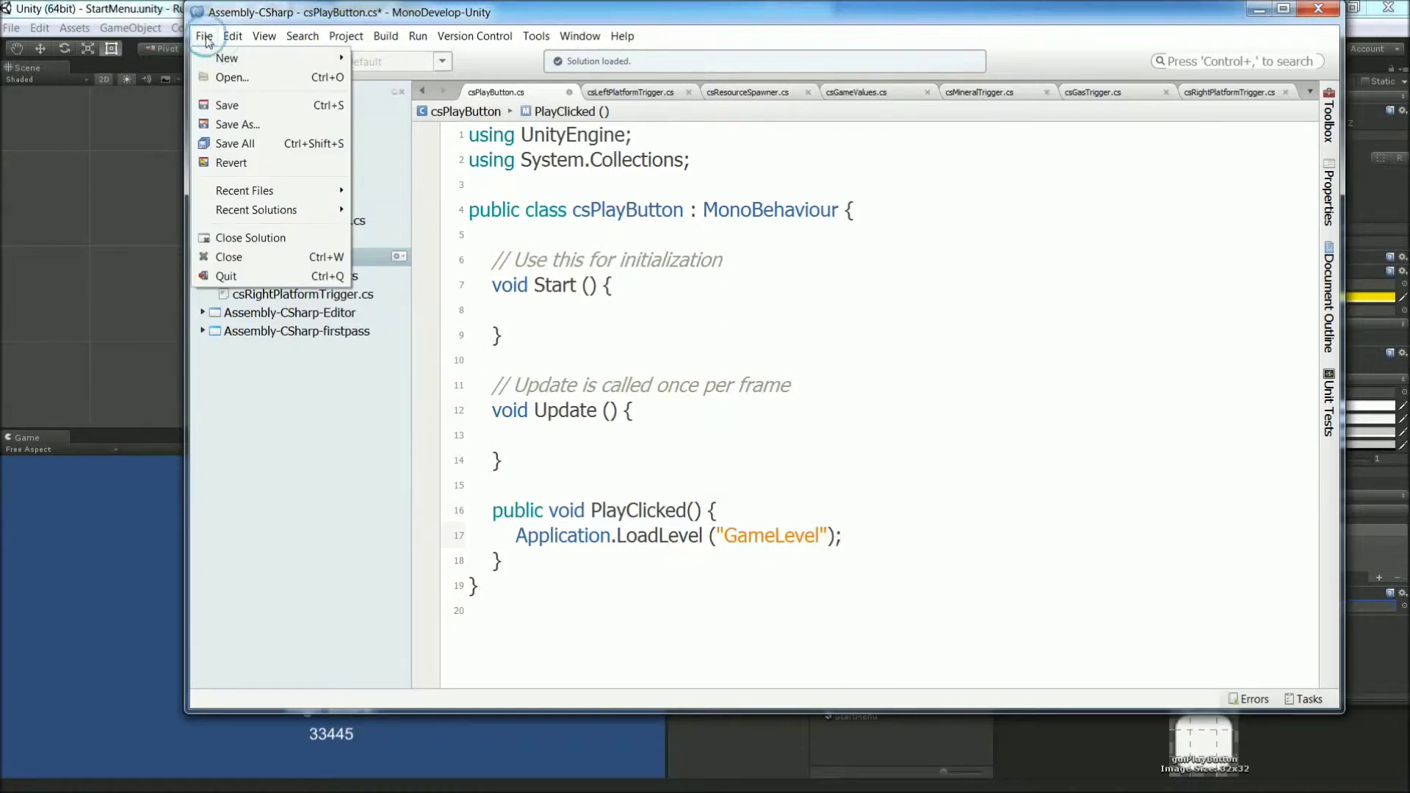
{"action": "left_click", "coordinate": [243, 144]}
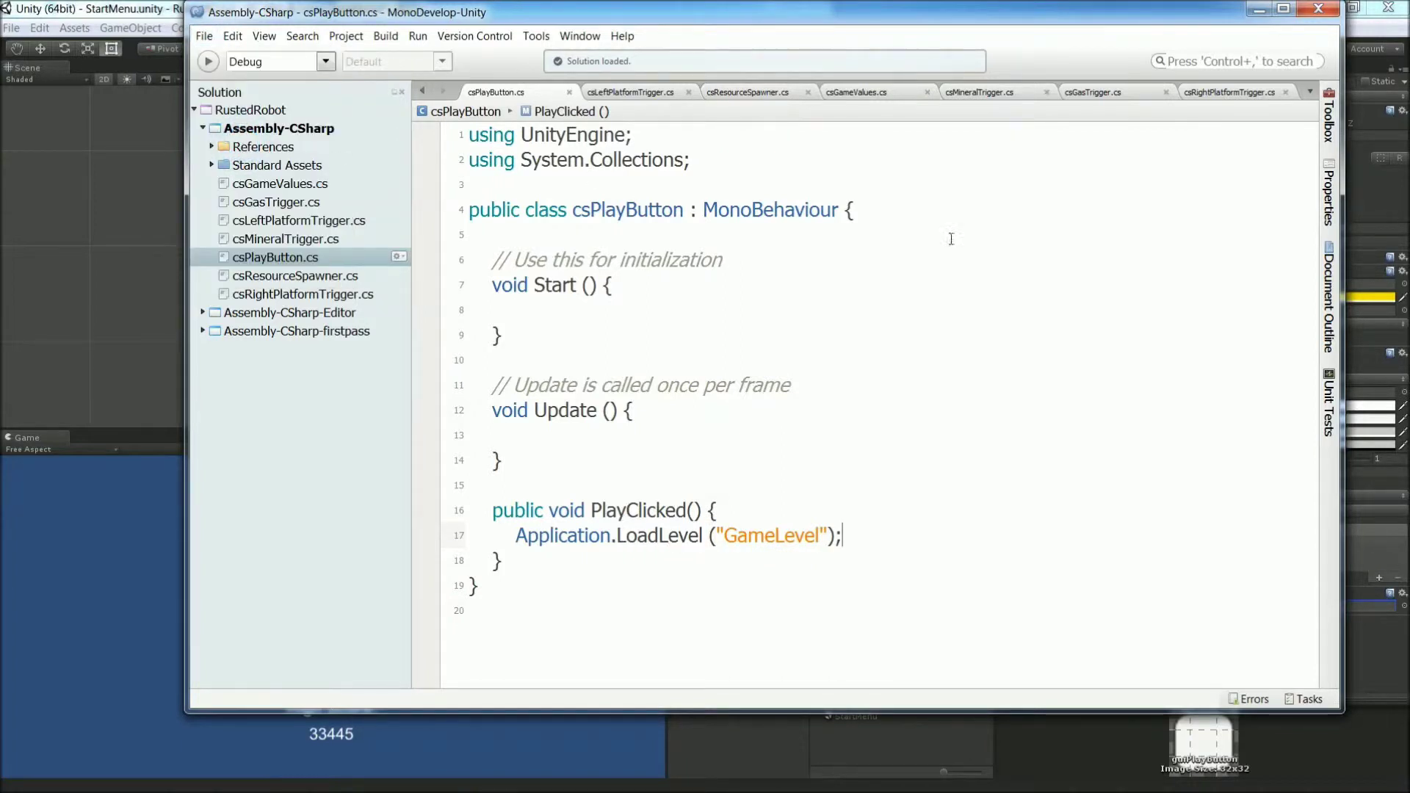
{"action": "left_click", "coordinate": [1318, 9]}
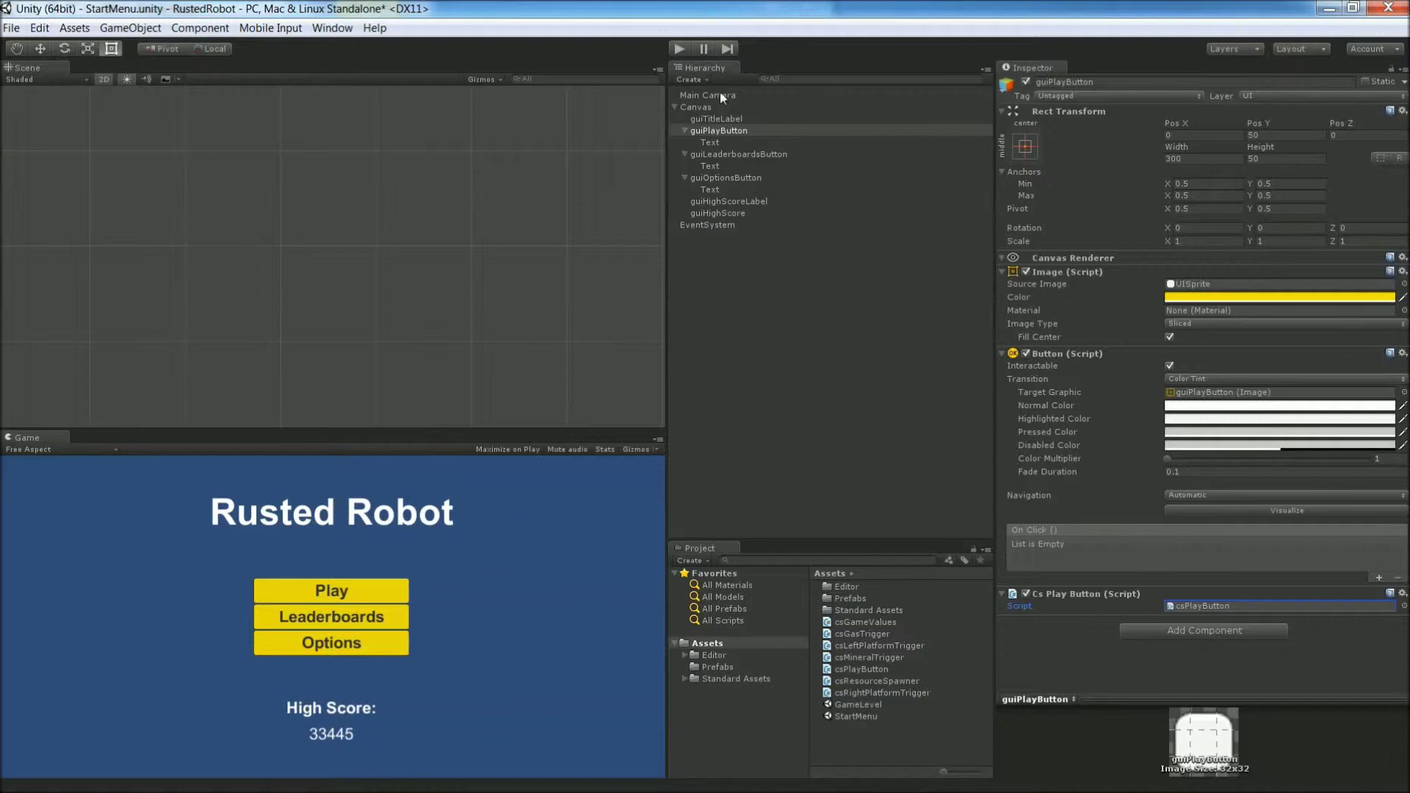
Step: Add an On Click entry targeting guiPlayButton that calls csPlayButton.PlayClicked()
{"action": "left_click", "coordinate": [733, 130]}
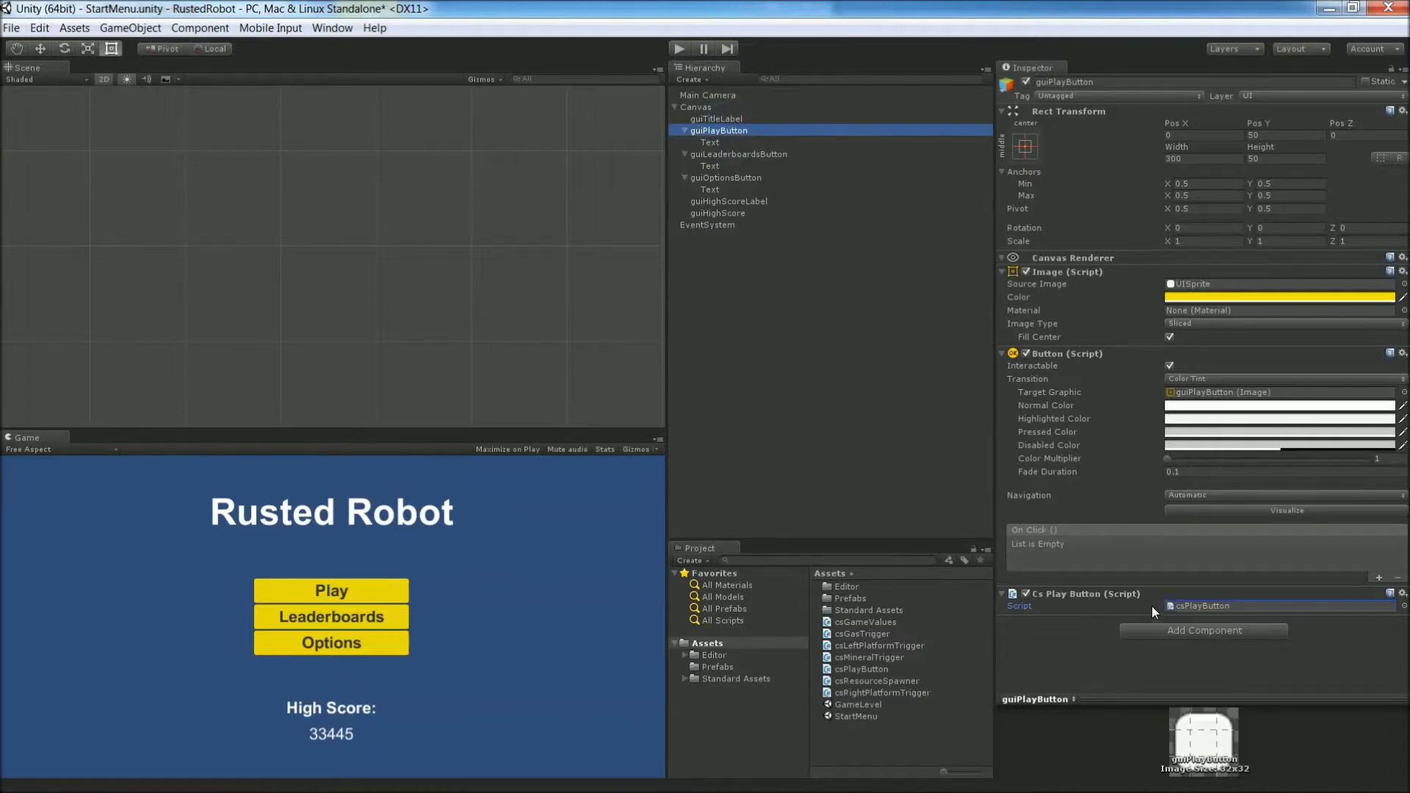
{"action": "left_click", "coordinate": [1380, 575]}
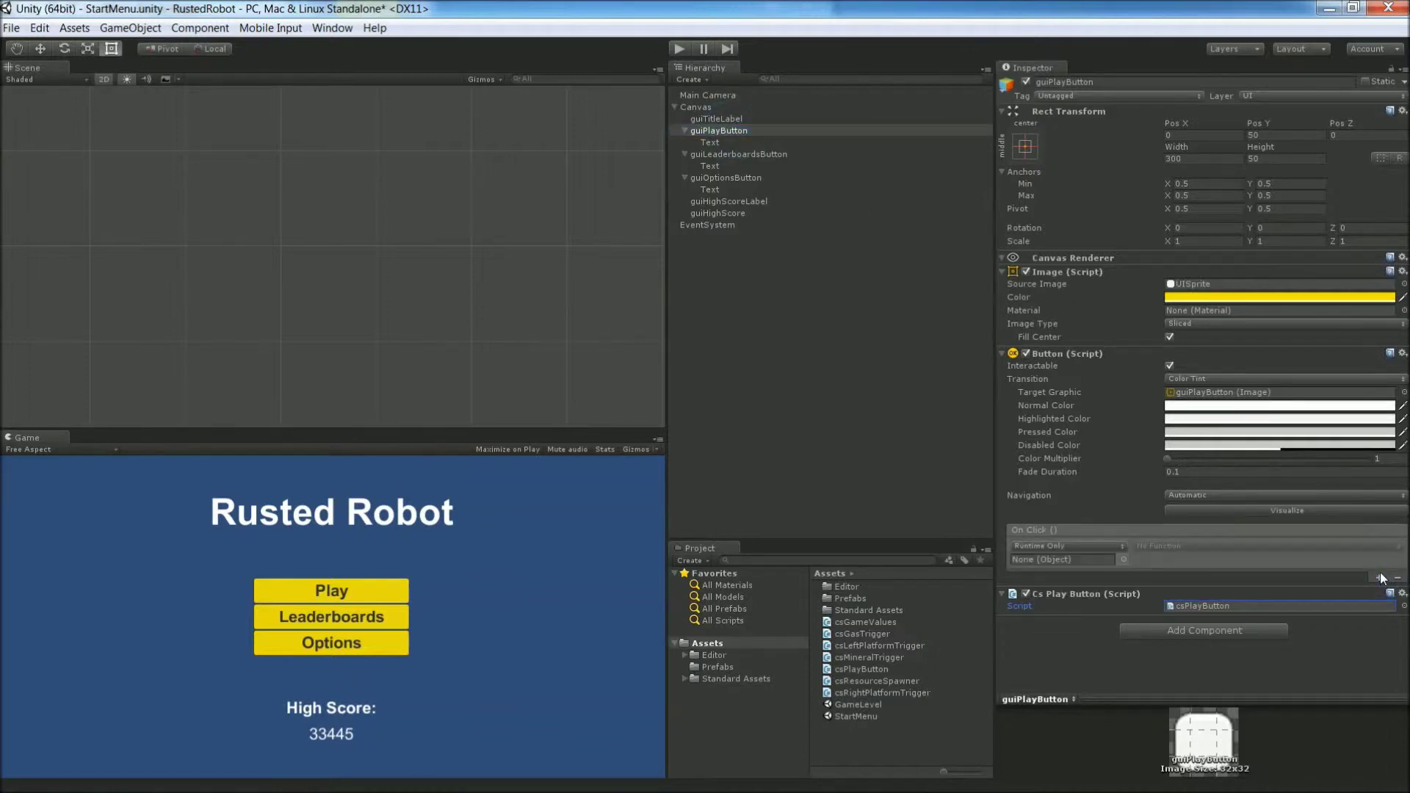
{"action": "left_click", "coordinate": [1107, 558]}
{"action": "left_click", "coordinate": [1121, 559]}
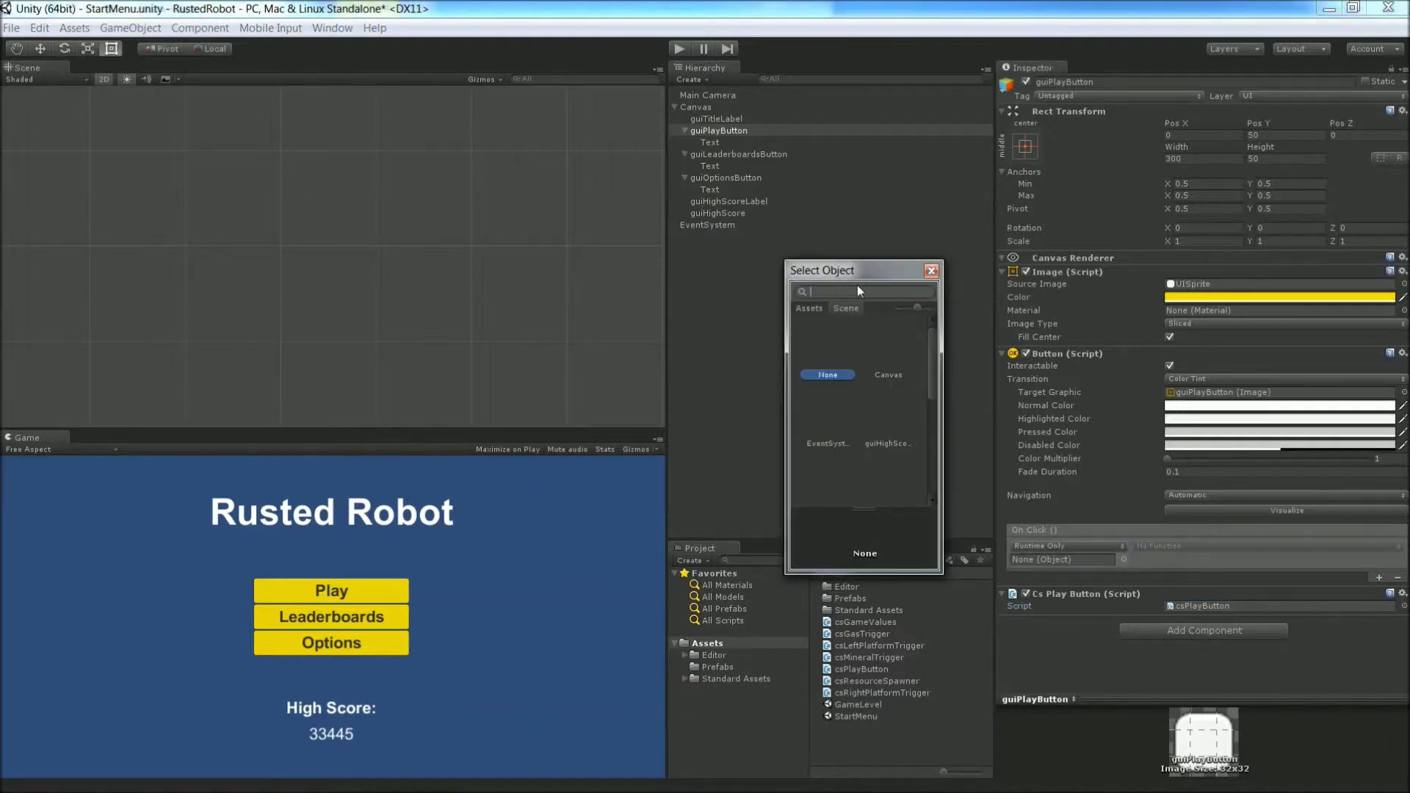
{"action": "type", "text": "play"}
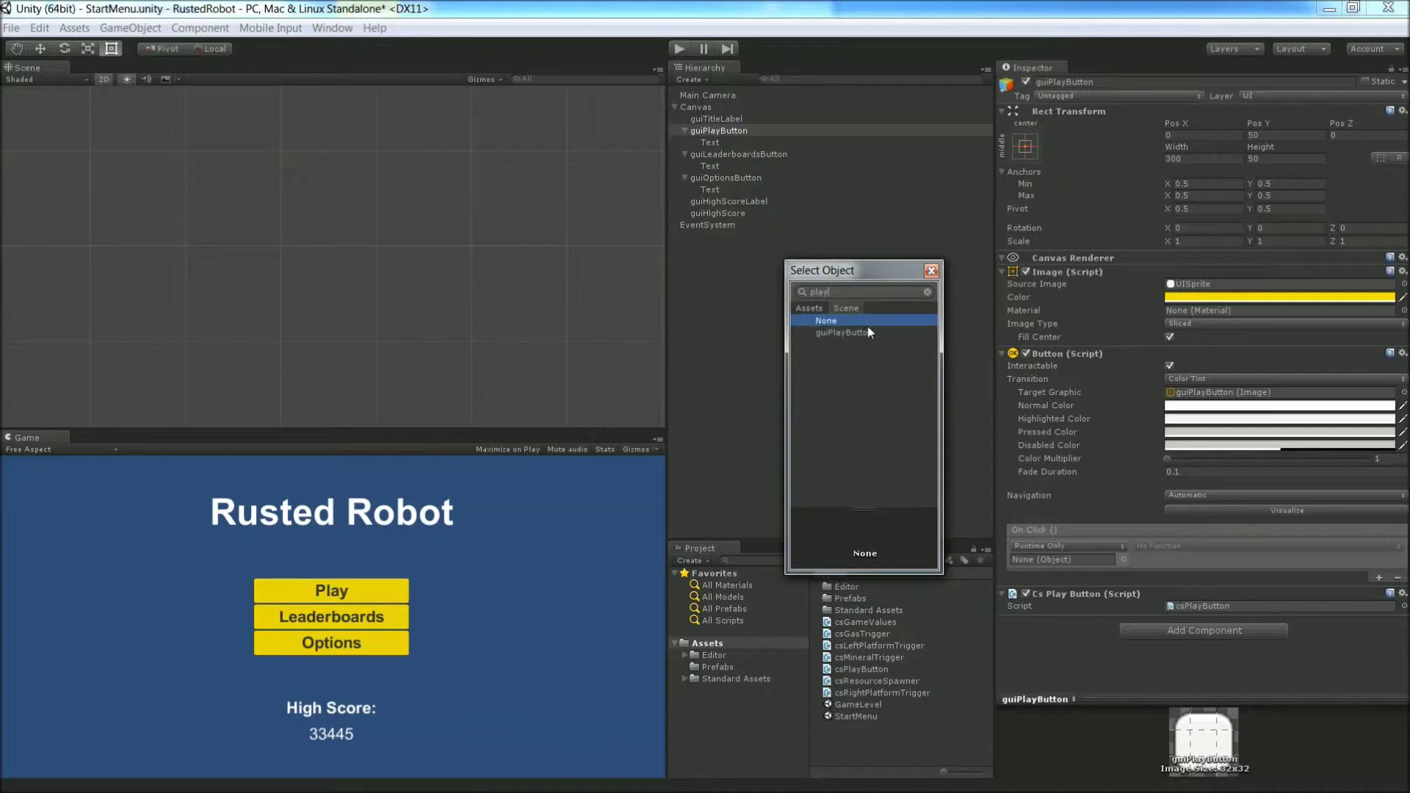
{"action": "left_click", "coordinate": [866, 333]}
{"action": "double_click", "coordinate": [888, 333]}
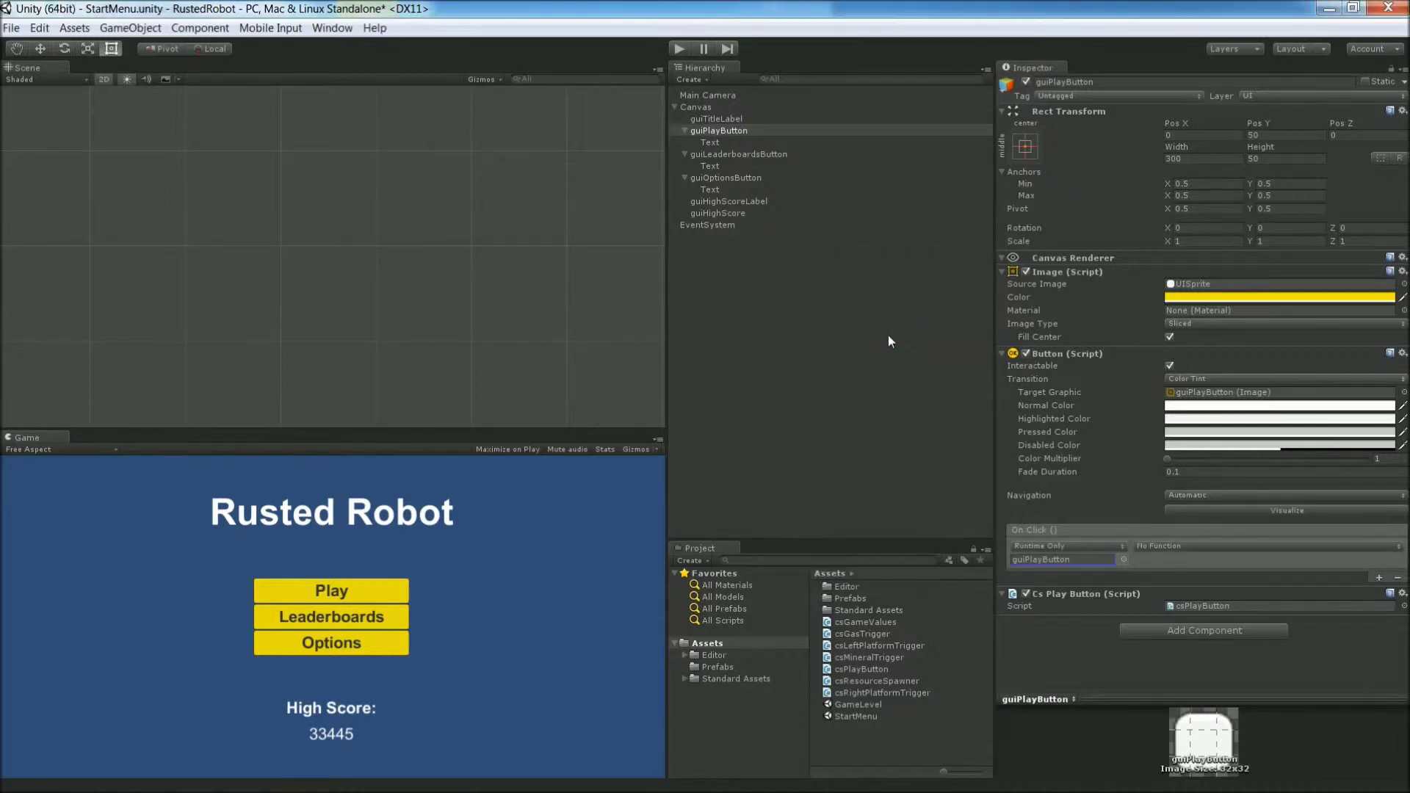
{"action": "left_click", "coordinate": [1324, 545]}
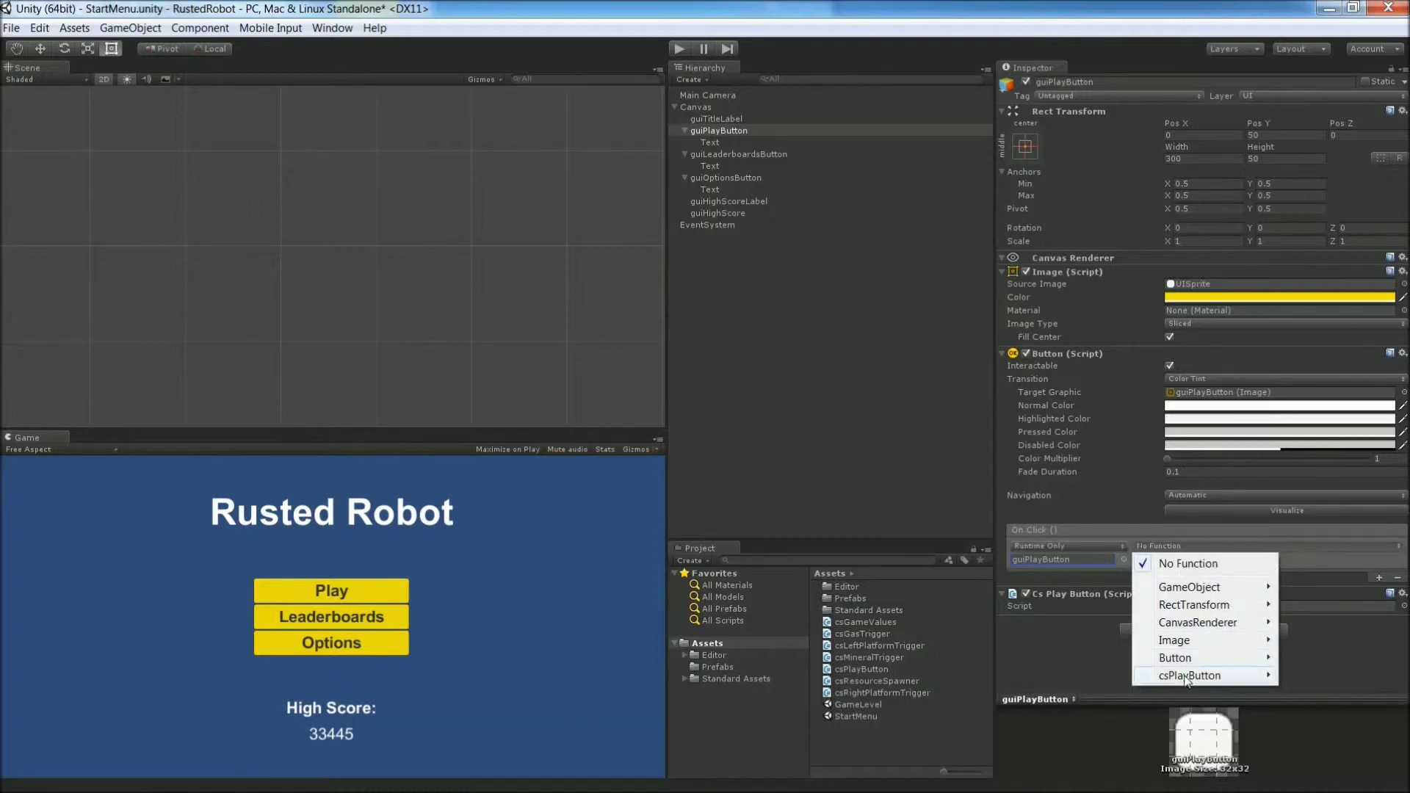
{"action": "mouse_move", "coordinate": [1186, 677]}
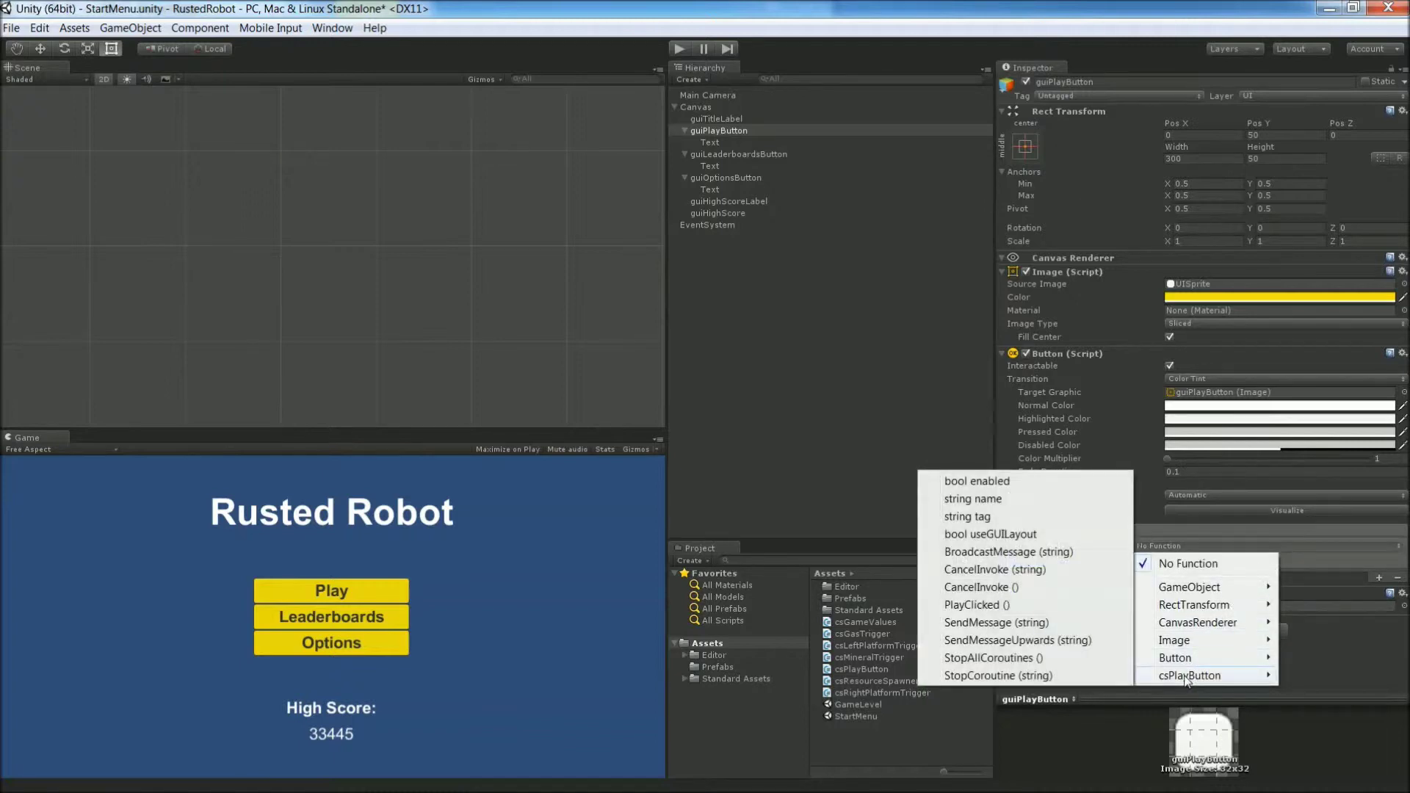
{"action": "left_click", "coordinate": [980, 605]}
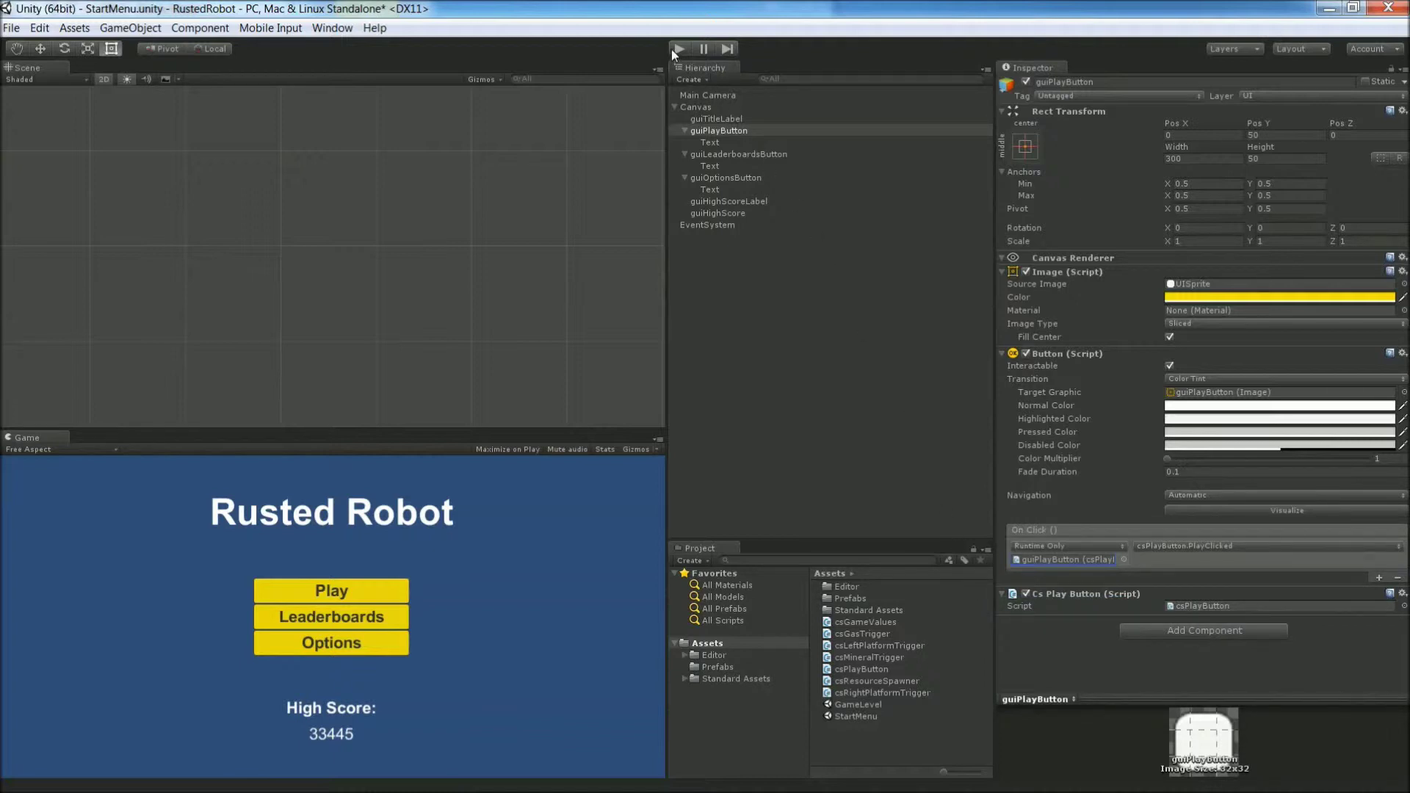
Step: Add the StartMenu and GameLevel scenes to Scenes In Build in Build Settings
{"action": "left_click", "coordinate": [11, 28]}
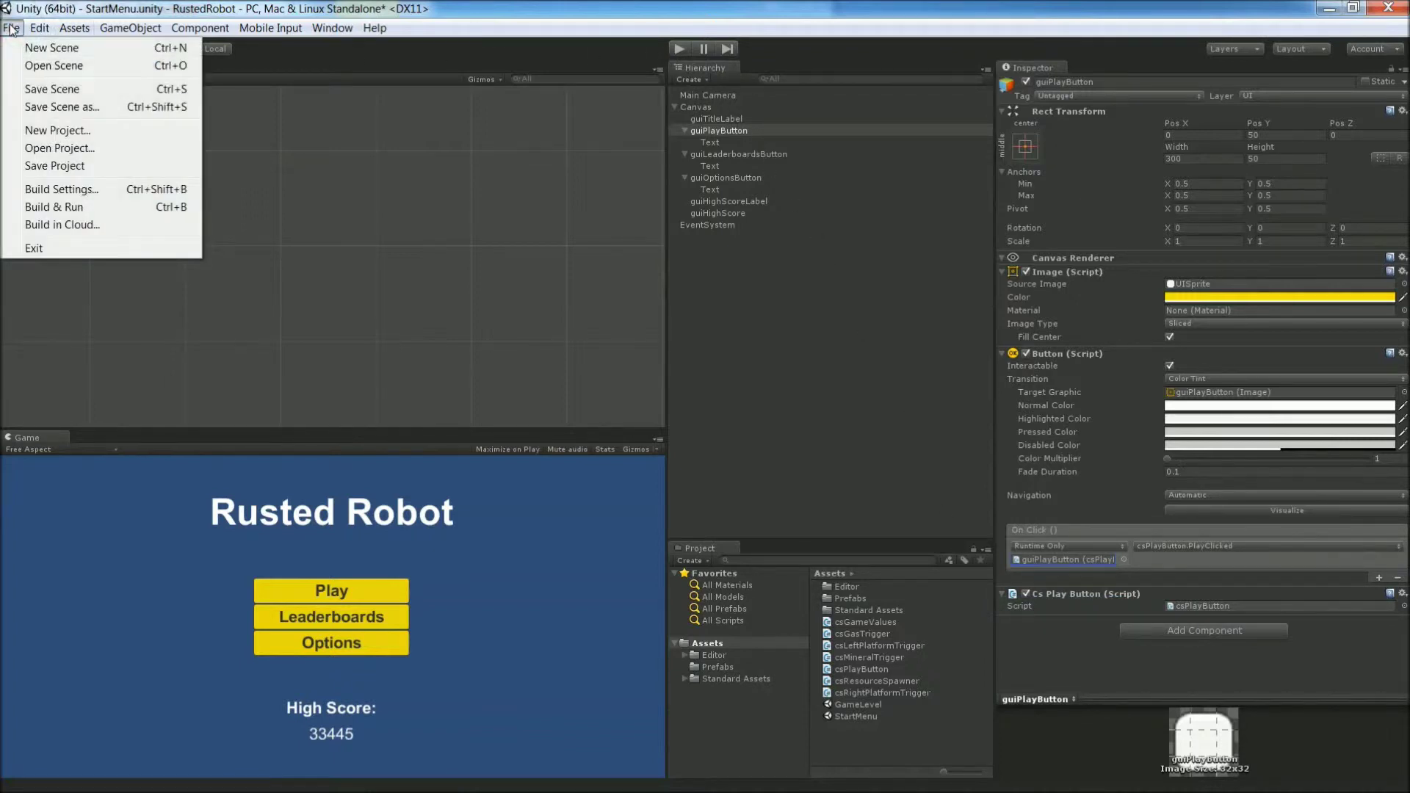
{"action": "left_click", "coordinate": [81, 185]}
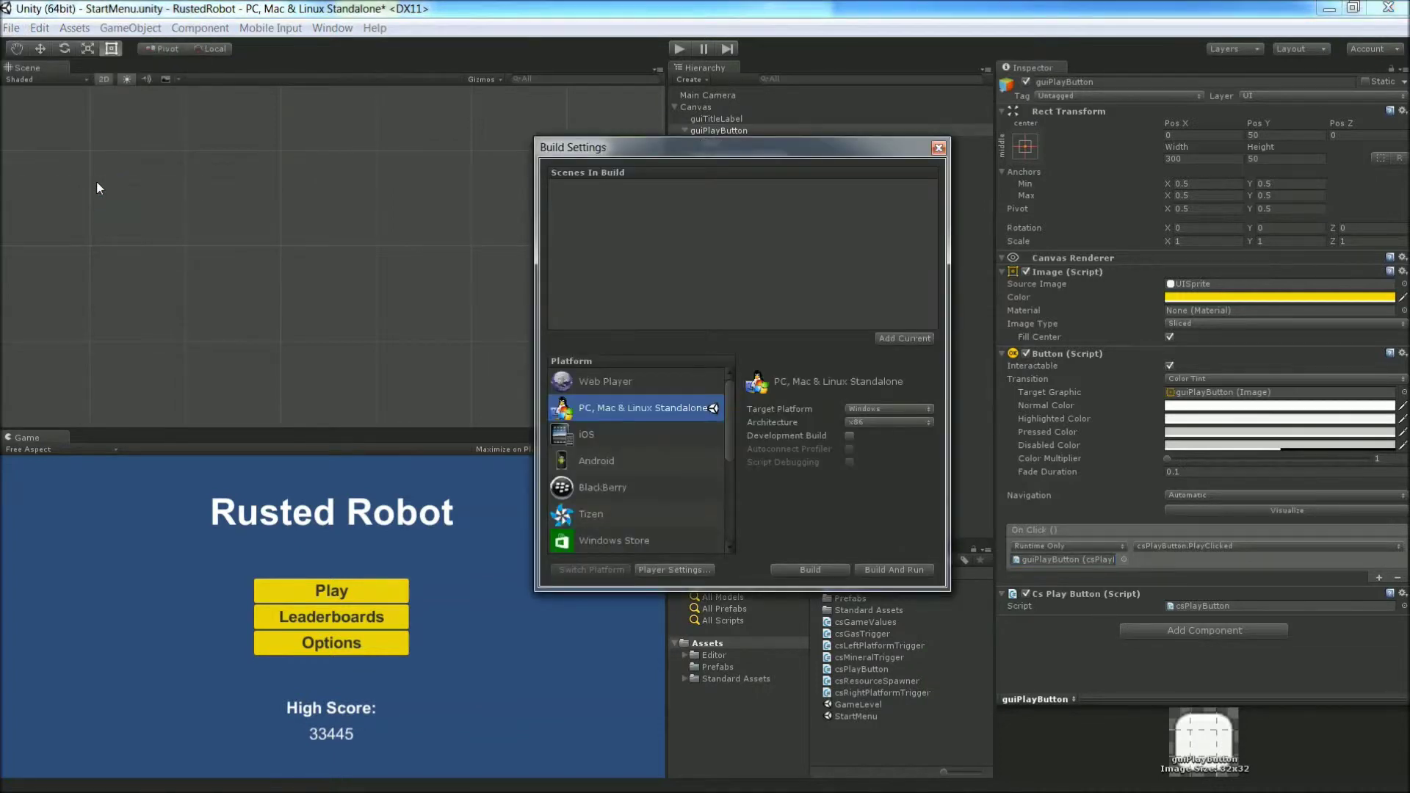
{"action": "left_click", "coordinate": [896, 336]}
{"action": "left_click_drag", "start_coordinate": [858, 704], "coordinate": [696, 244]}
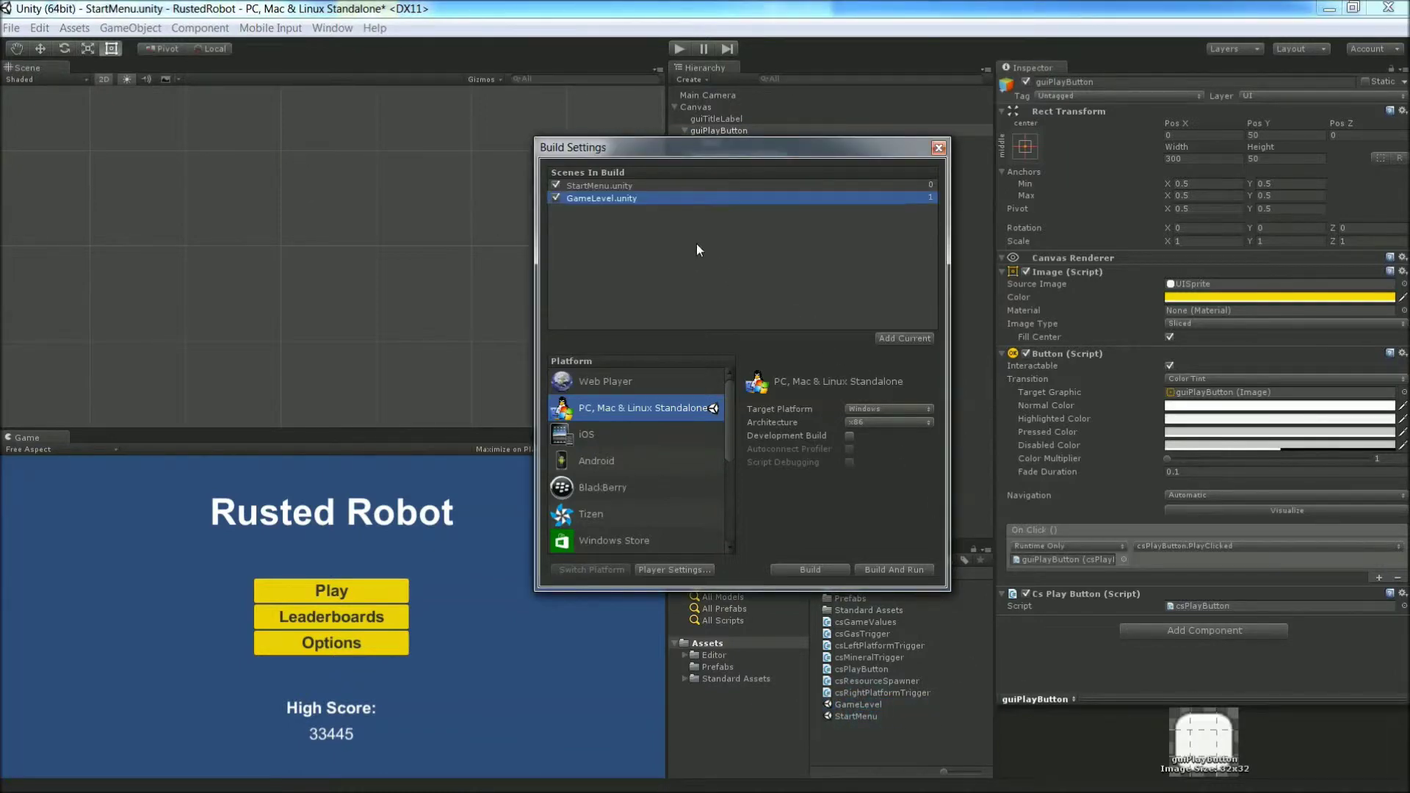
{"action": "left_click", "coordinate": [939, 148]}
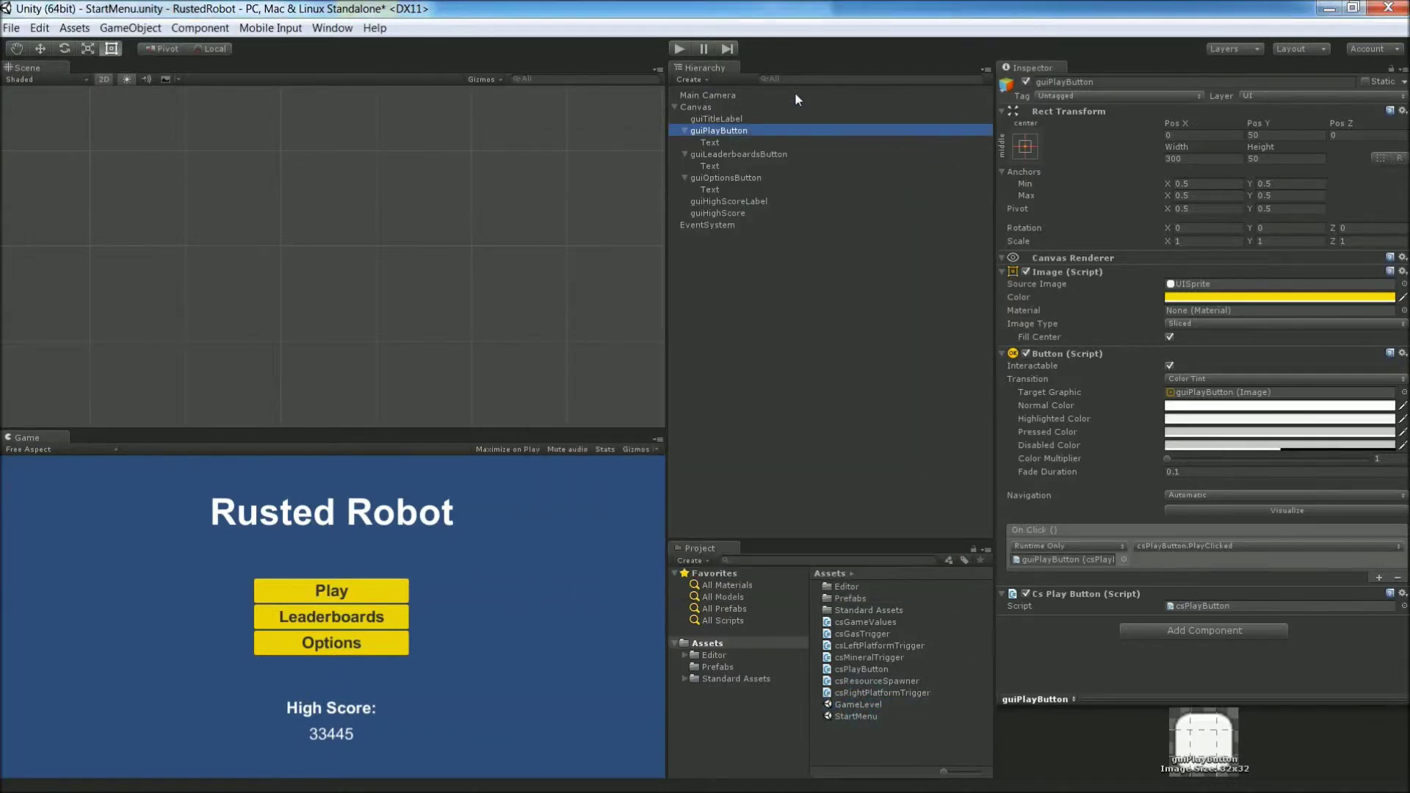
Step: Play-test that the menu's Play button loads the level, then open the GameLevel scene
{"action": "left_click", "coordinate": [677, 49]}
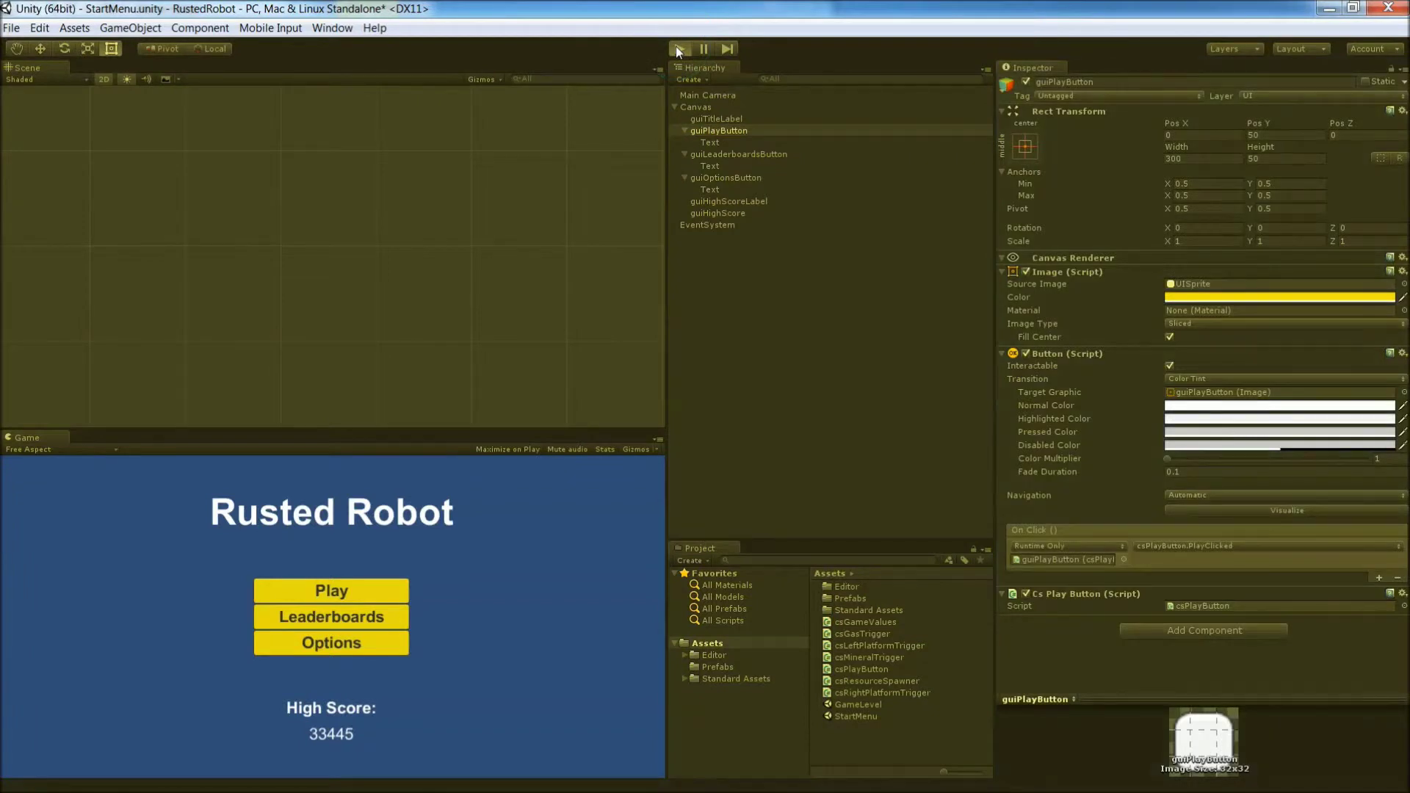
{"action": "left_click", "coordinate": [339, 595]}
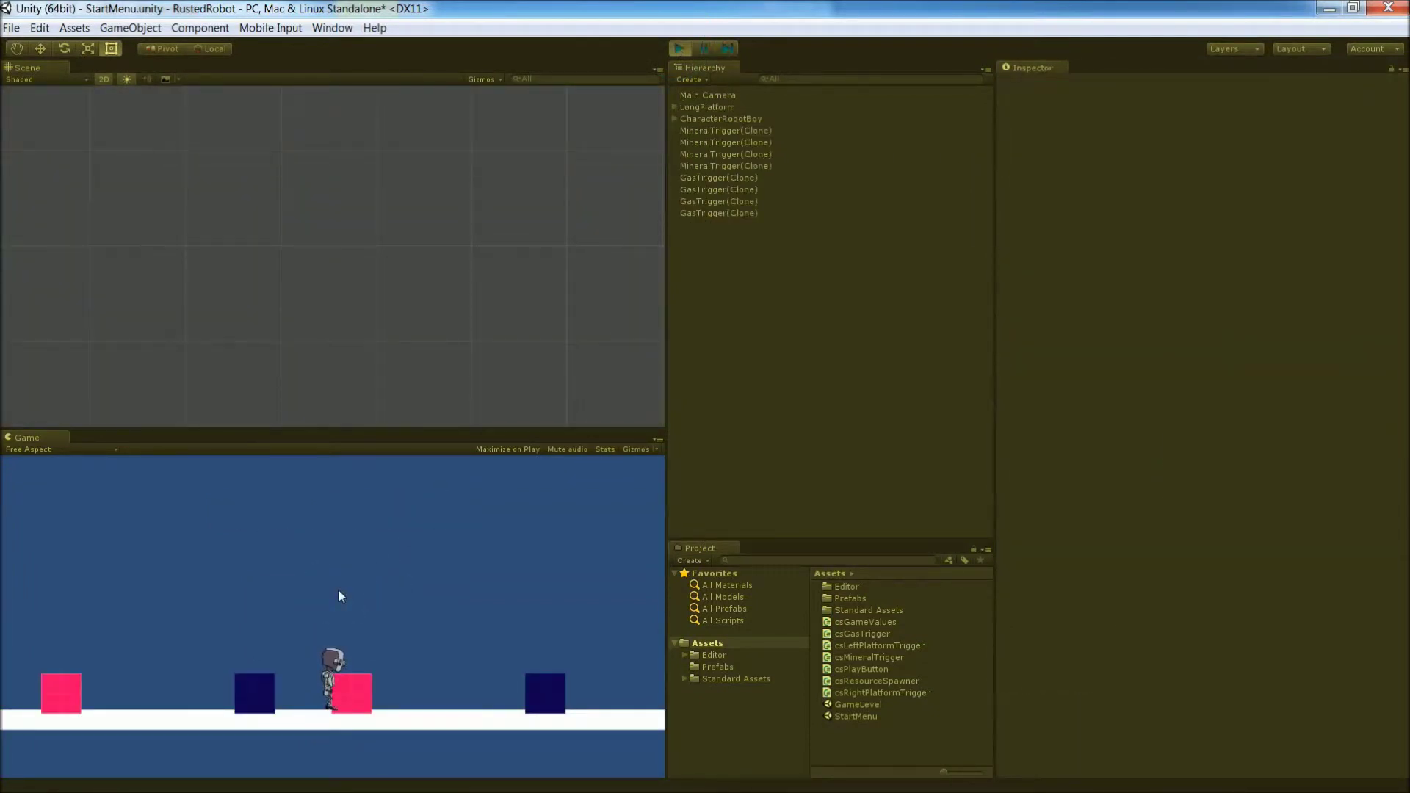
{"action": "left_click", "coordinate": [681, 49]}
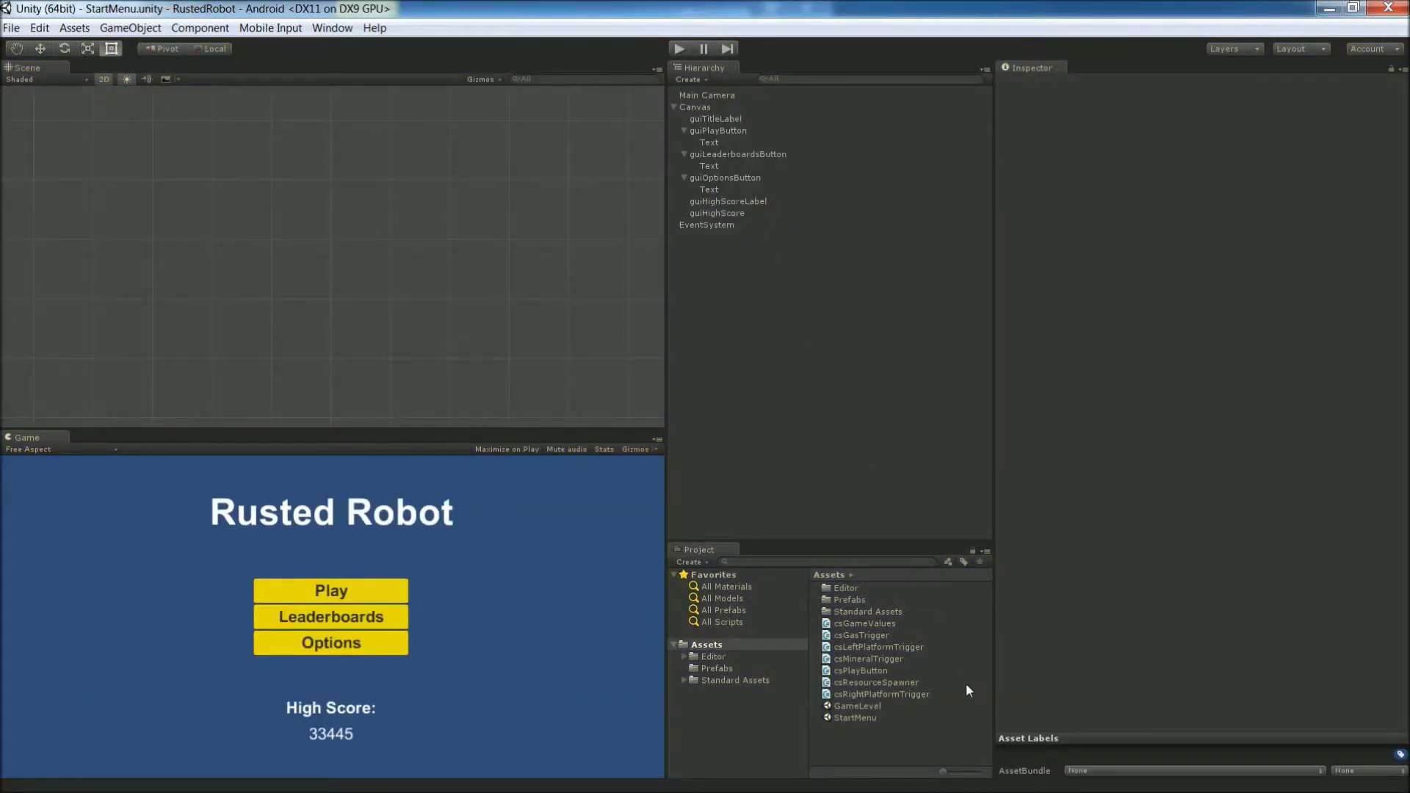
{"action": "double_click", "coordinate": [856, 706]}
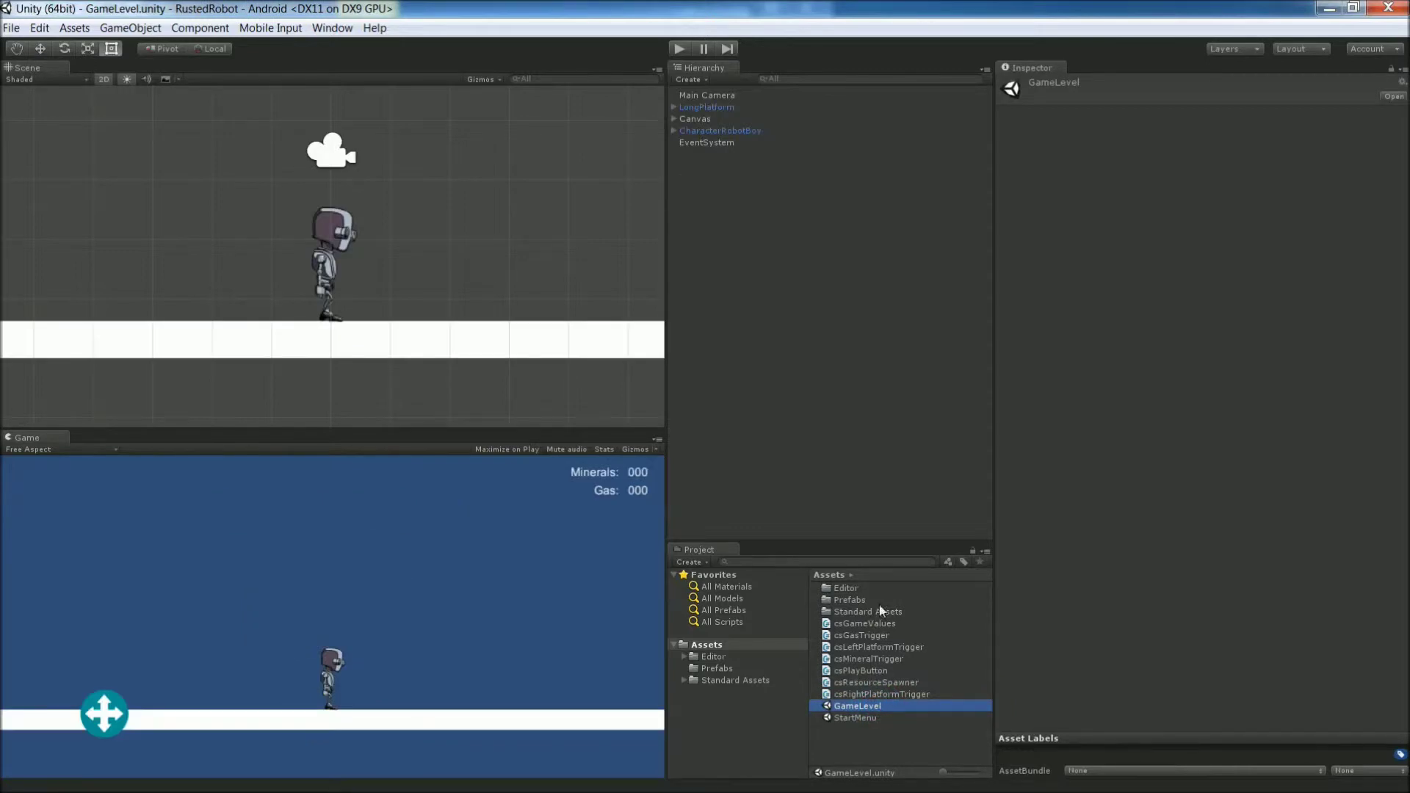
Step: Add a new button under Canvas named guiPauseButton
{"action": "left_click", "coordinate": [690, 119]}
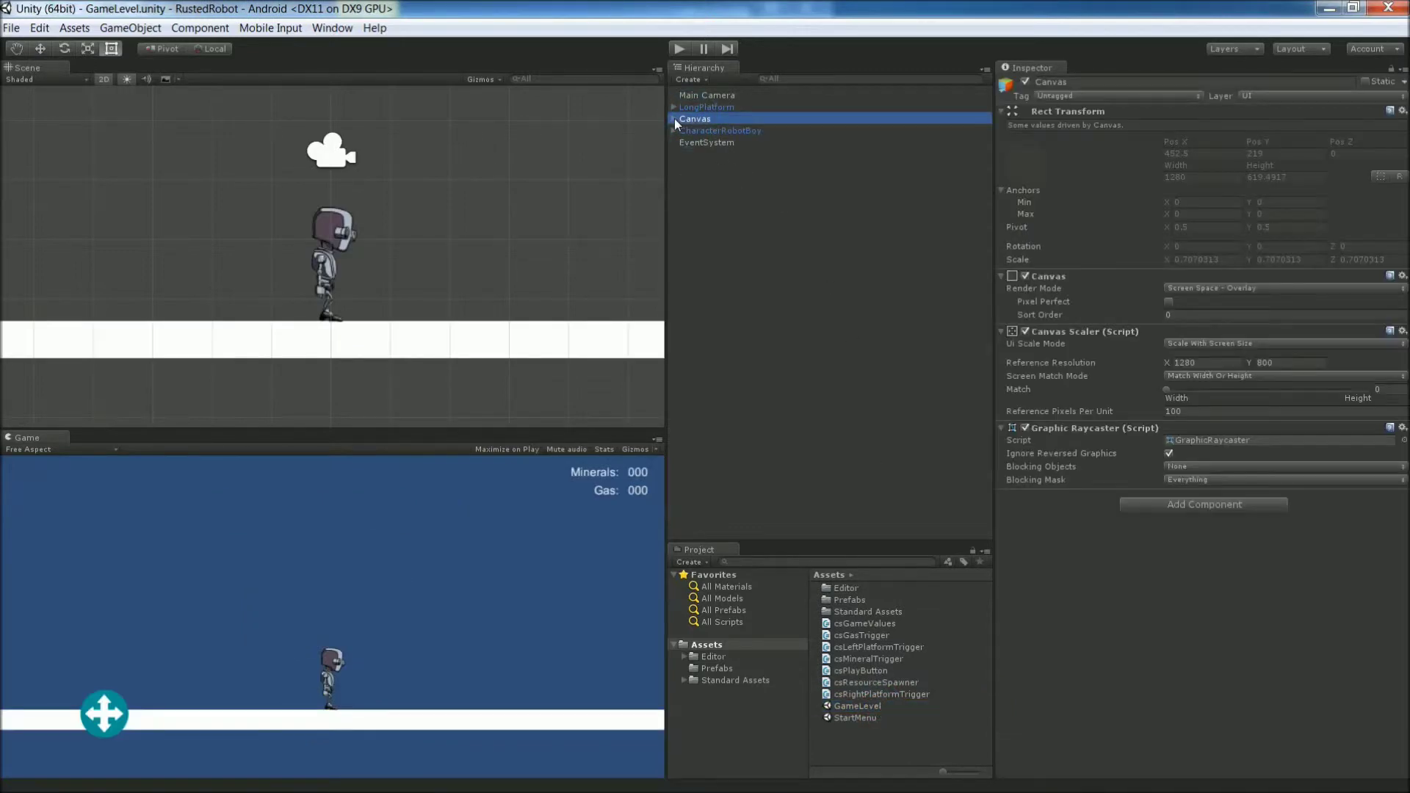
{"action": "left_click", "coordinate": [675, 118]}
{"action": "right_click", "coordinate": [705, 117]}
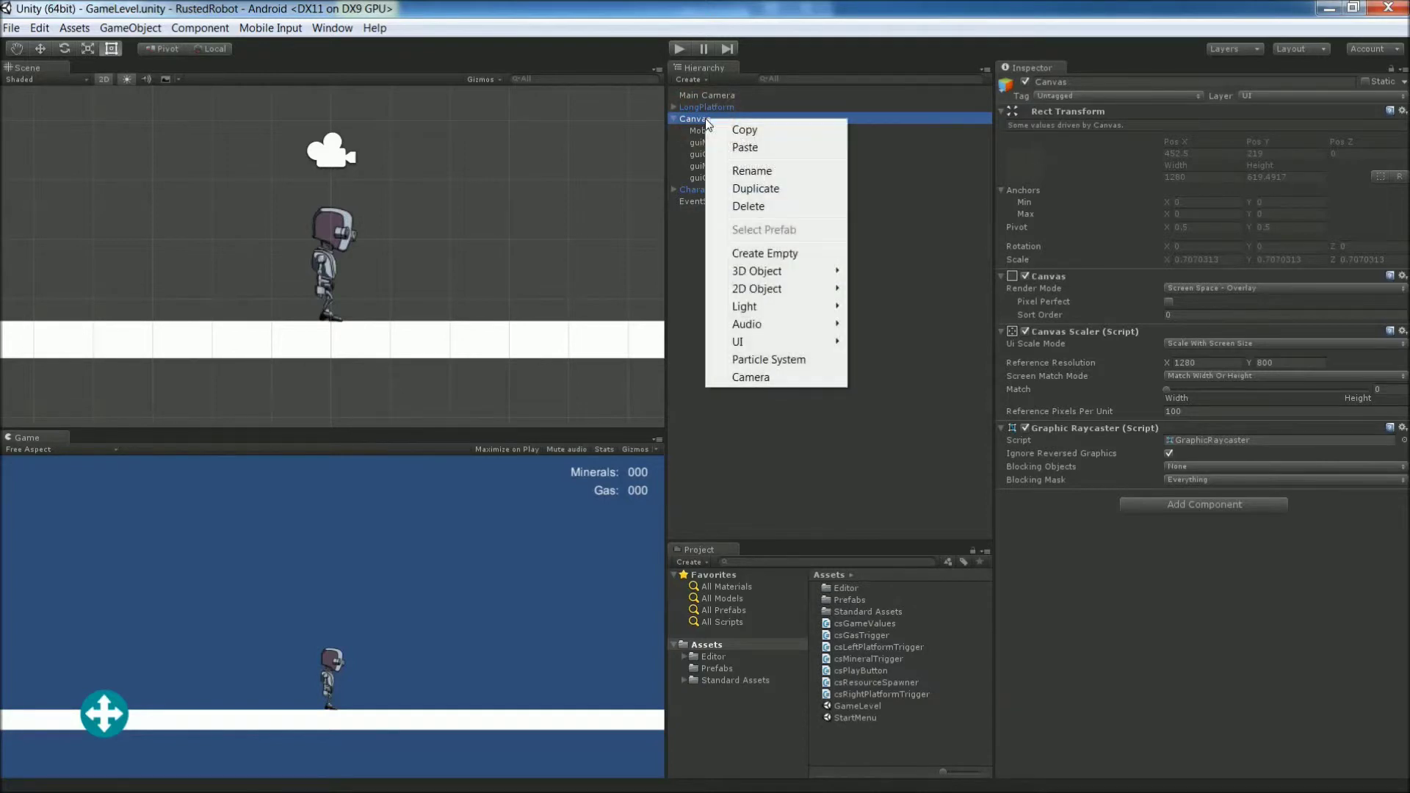
{"action": "mouse_move", "coordinate": [808, 343]}
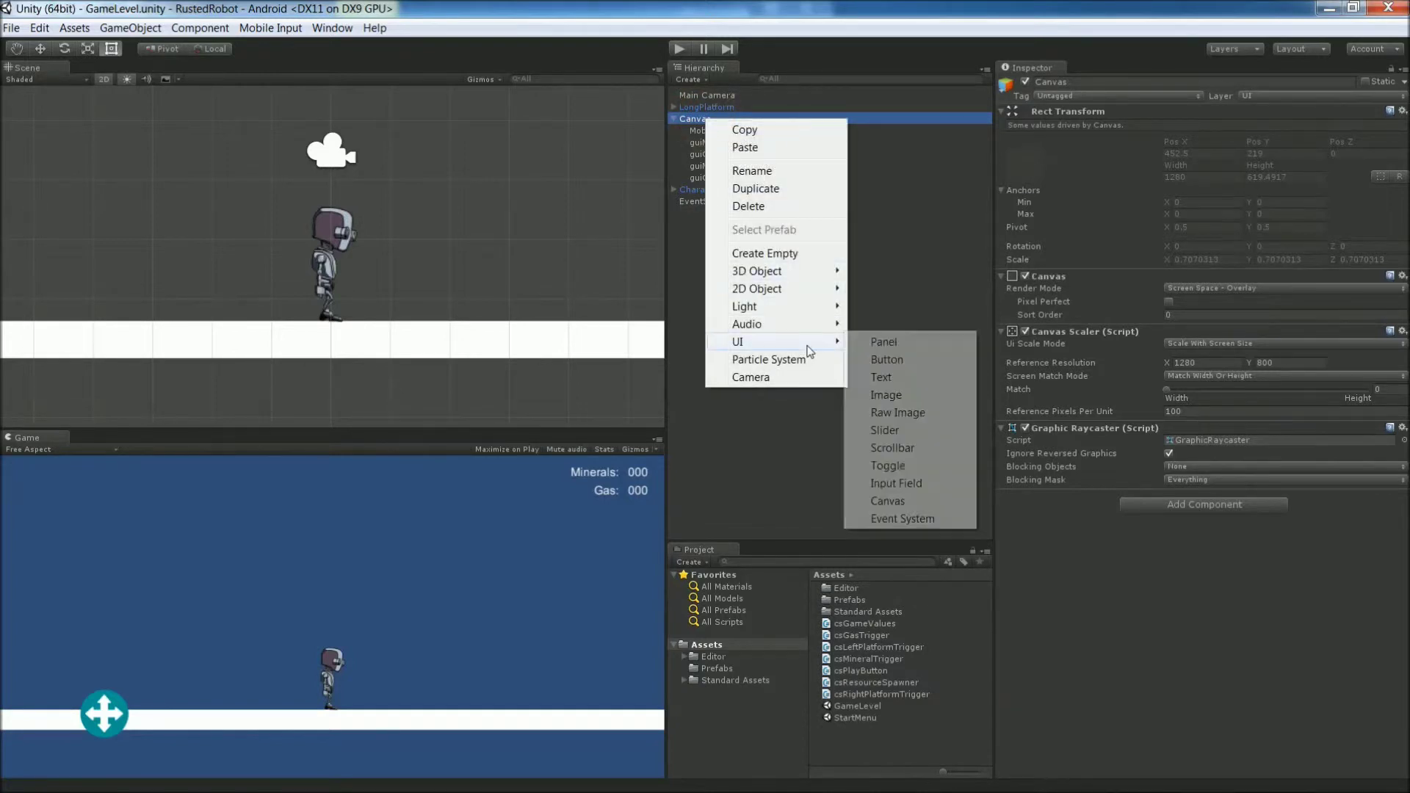
{"action": "left_click", "coordinate": [876, 361]}
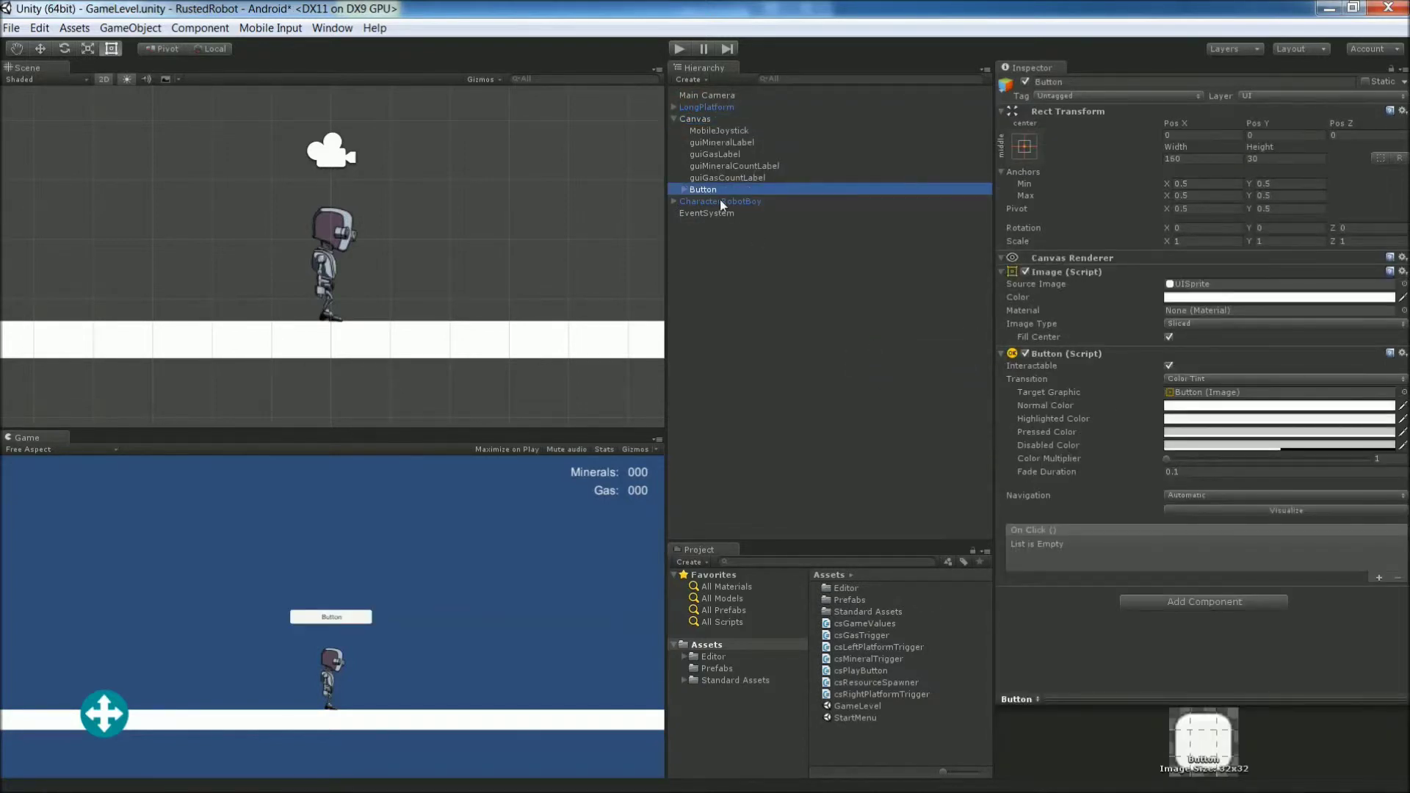
{"action": "left_click", "coordinate": [704, 190]}
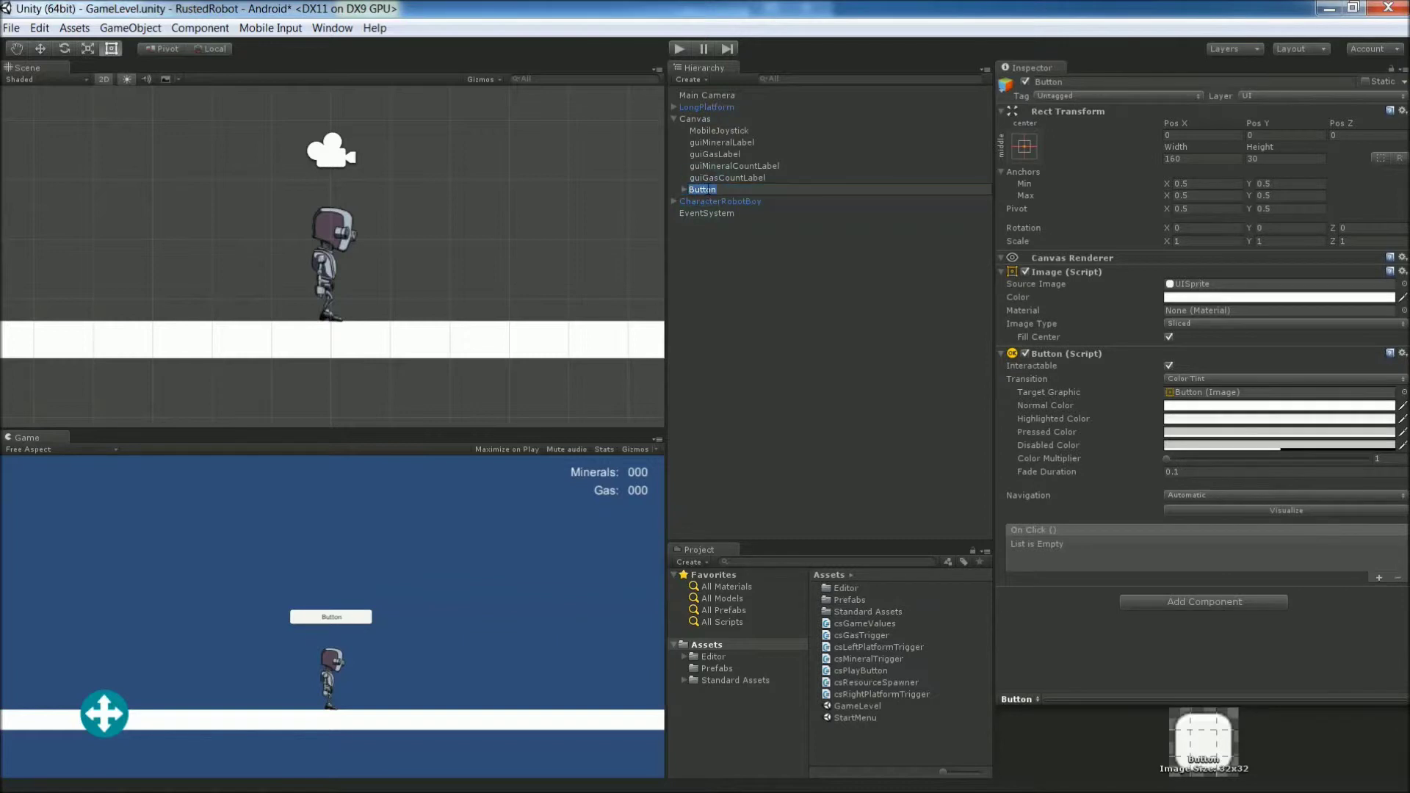
{"action": "type", "text": "guiPauseButton"}
{"action": "key", "text": "Return"}
Step: Anchor guiPauseButton top-left at position 100, -100 with size 100×100
{"action": "left_click", "coordinate": [1028, 153]}
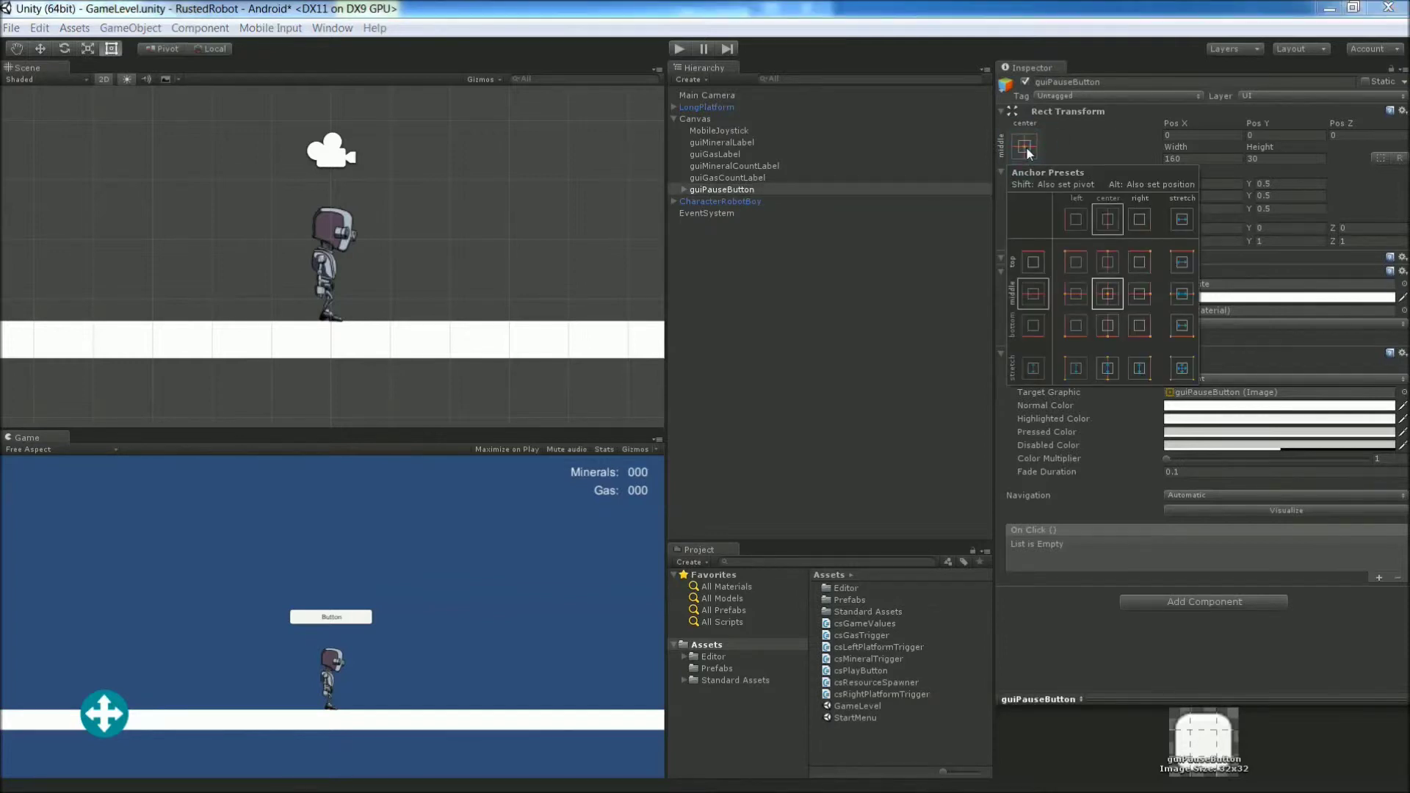
{"action": "left_click", "coordinate": [1077, 262]}
{"action": "left_click", "coordinate": [1172, 135]}
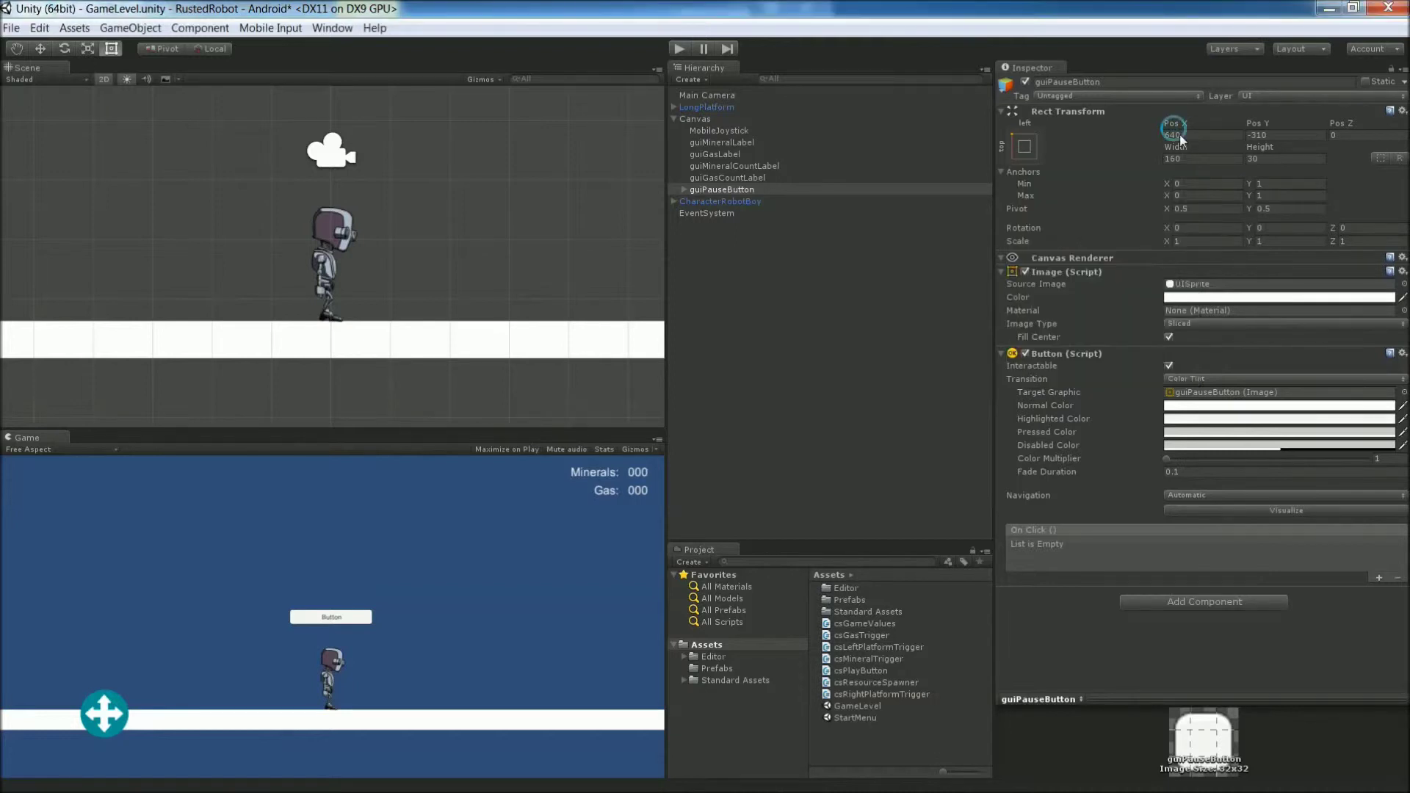
{"action": "left_click", "coordinate": [1172, 136]}
{"action": "type", "text": "100"}
{"action": "key", "text": "Tab"}
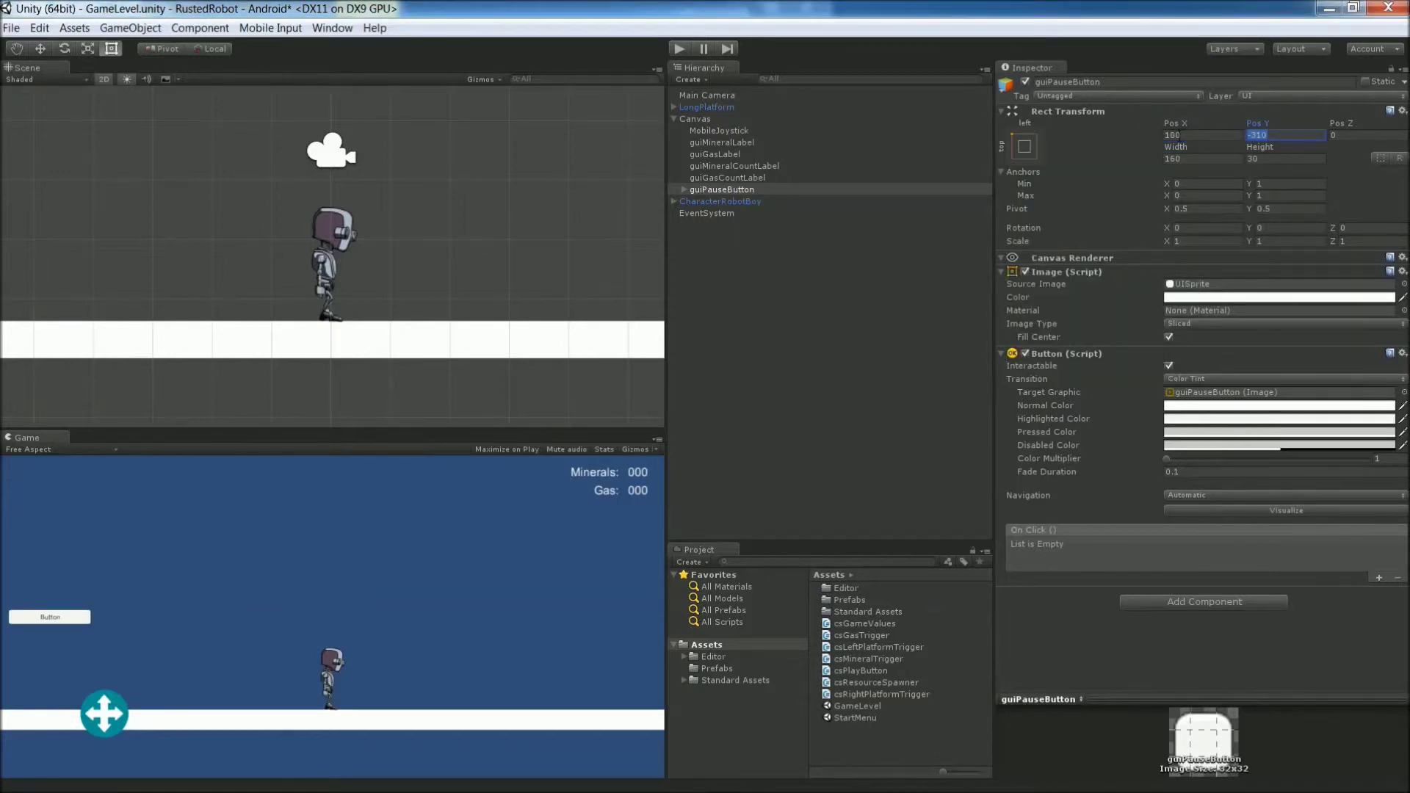
{"action": "type", "text": "-100"}
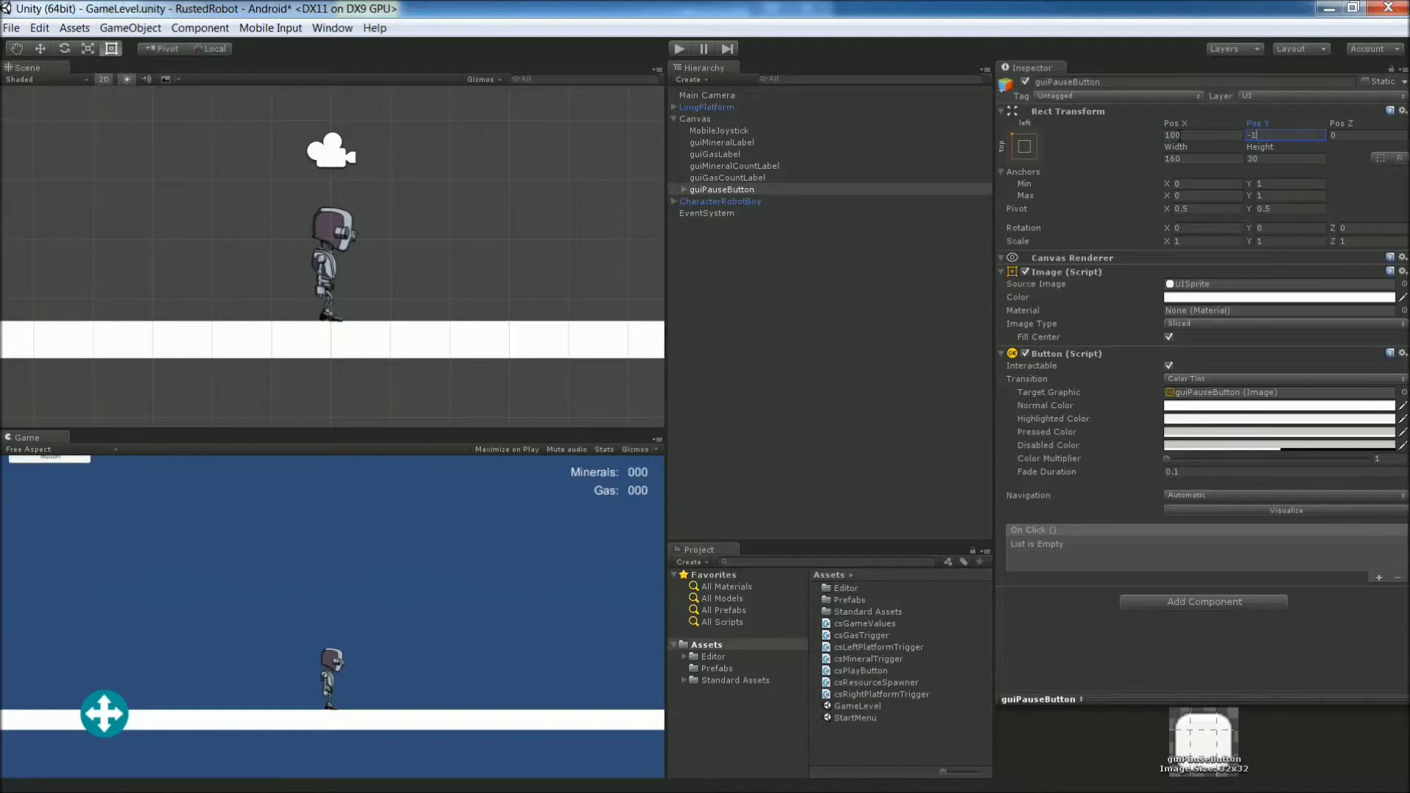
{"action": "key", "text": "Tab"}
{"action": "key", "text": "Tab"}
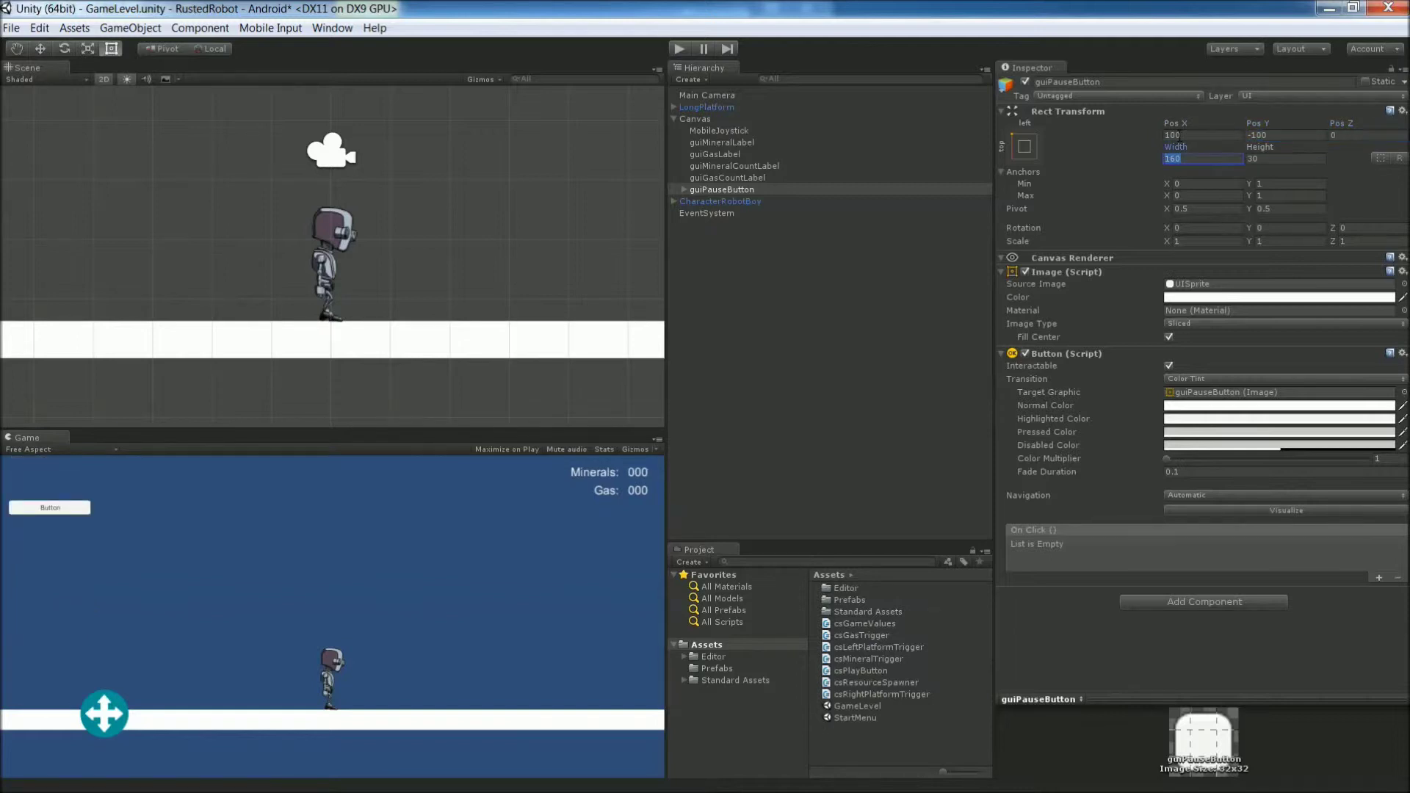
{"action": "type", "text": "100"}
{"action": "key", "text": "Tab"}
{"action": "type", "text": "100"}
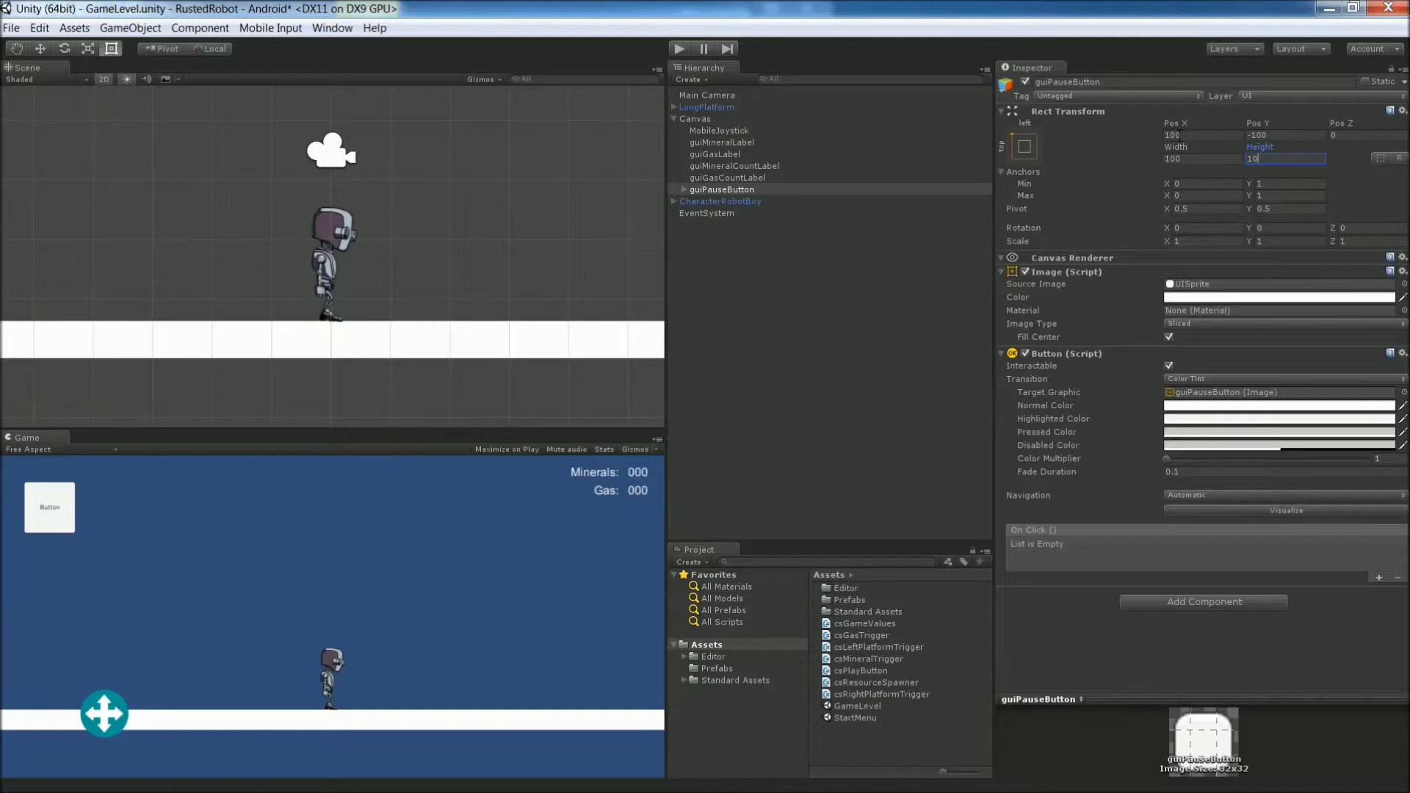
Step: Tint the pause button's Image colour yellow-green C5E400
{"action": "left_click", "coordinate": [1196, 298]}
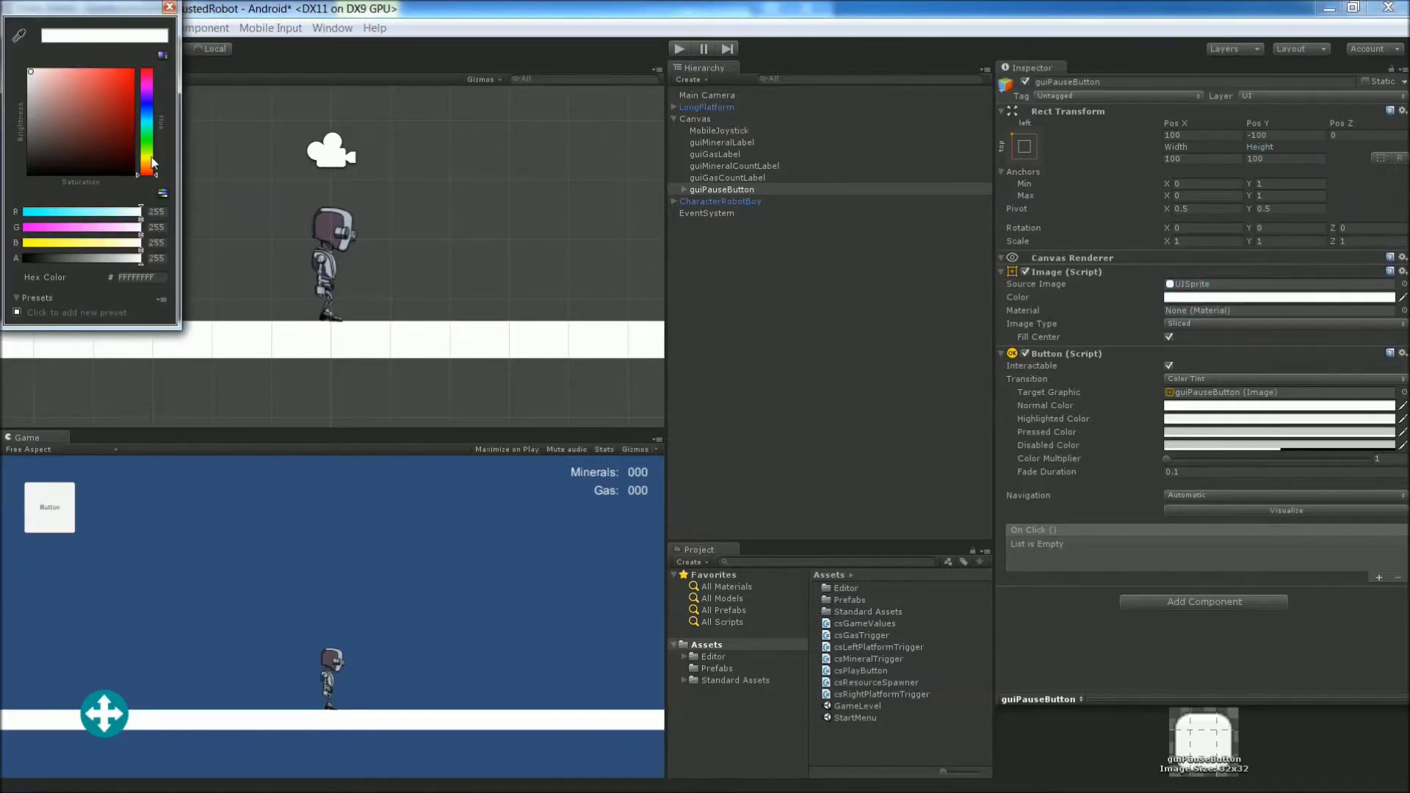
{"action": "left_click_drag", "start_coordinate": [153, 163], "coordinate": [133, 86]}
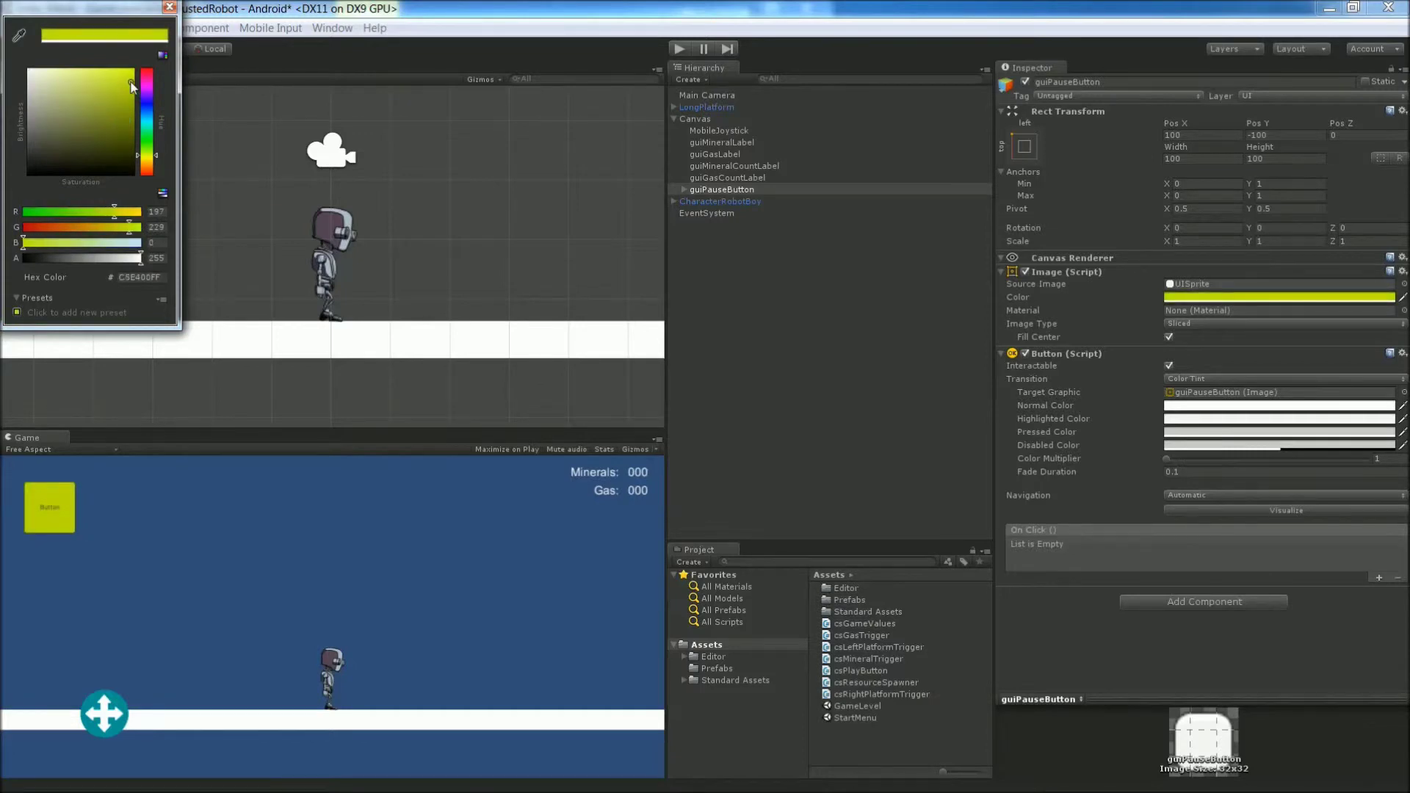
{"action": "left_click", "coordinate": [169, 7]}
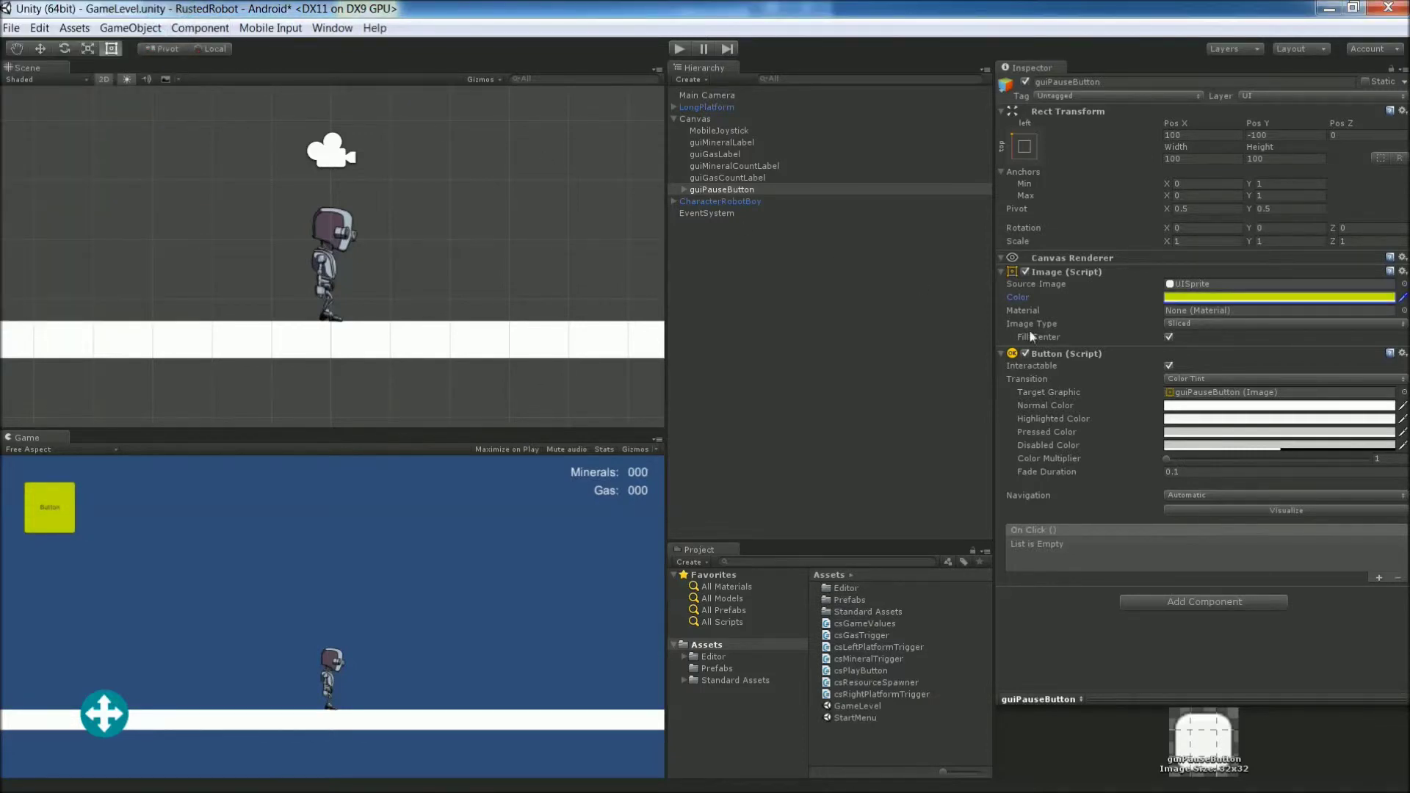
Step: Set the pause button's Text child to '@' in Bold at font size 32
{"action": "left_click", "coordinate": [681, 189]}
{"action": "left_click", "coordinate": [709, 201]}
{"action": "left_click", "coordinate": [1084, 300]}
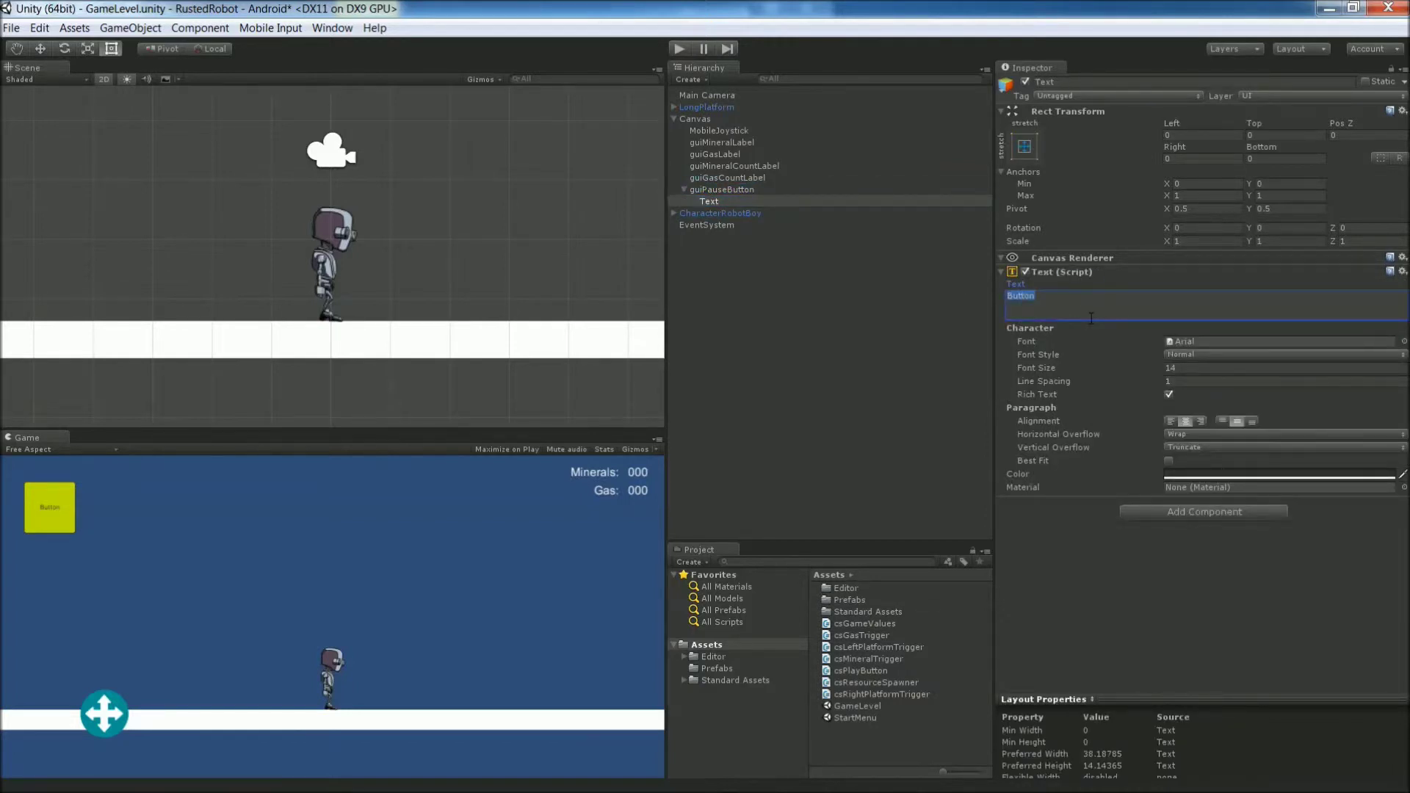
{"action": "type", "text": "@"}
{"action": "left_click", "coordinate": [1184, 354]}
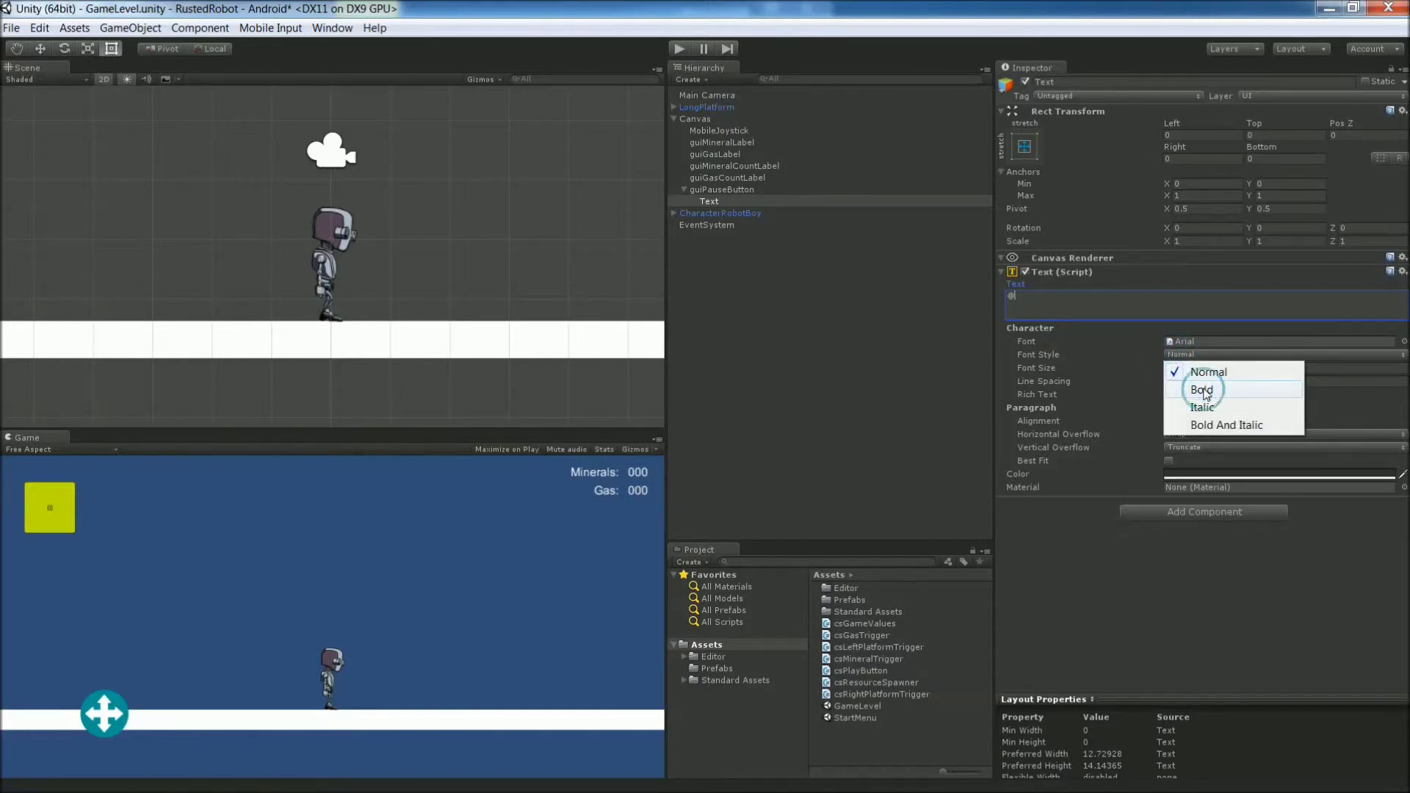
{"action": "left_click", "coordinate": [1203, 387]}
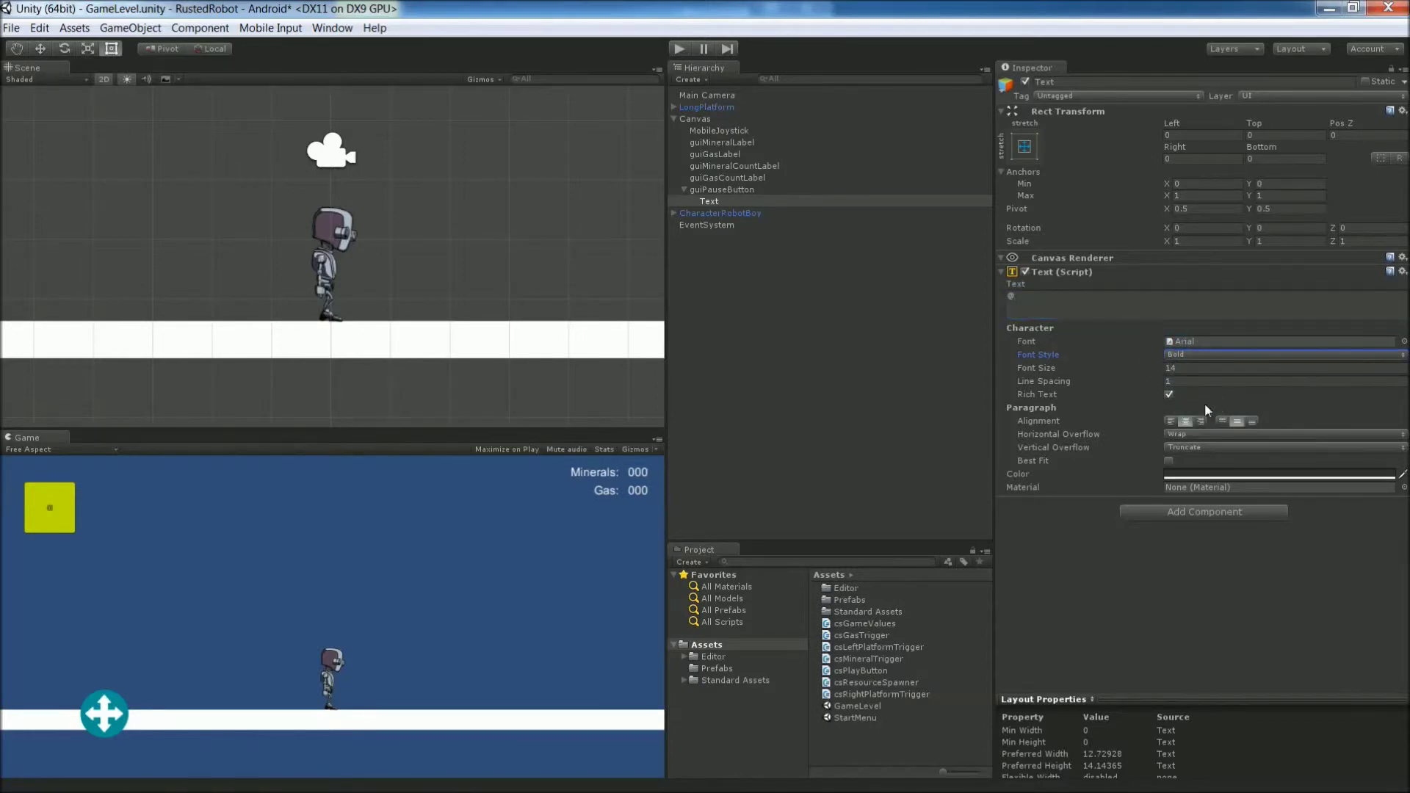
{"action": "left_click", "coordinate": [1181, 366]}
{"action": "type", "text": "32"}
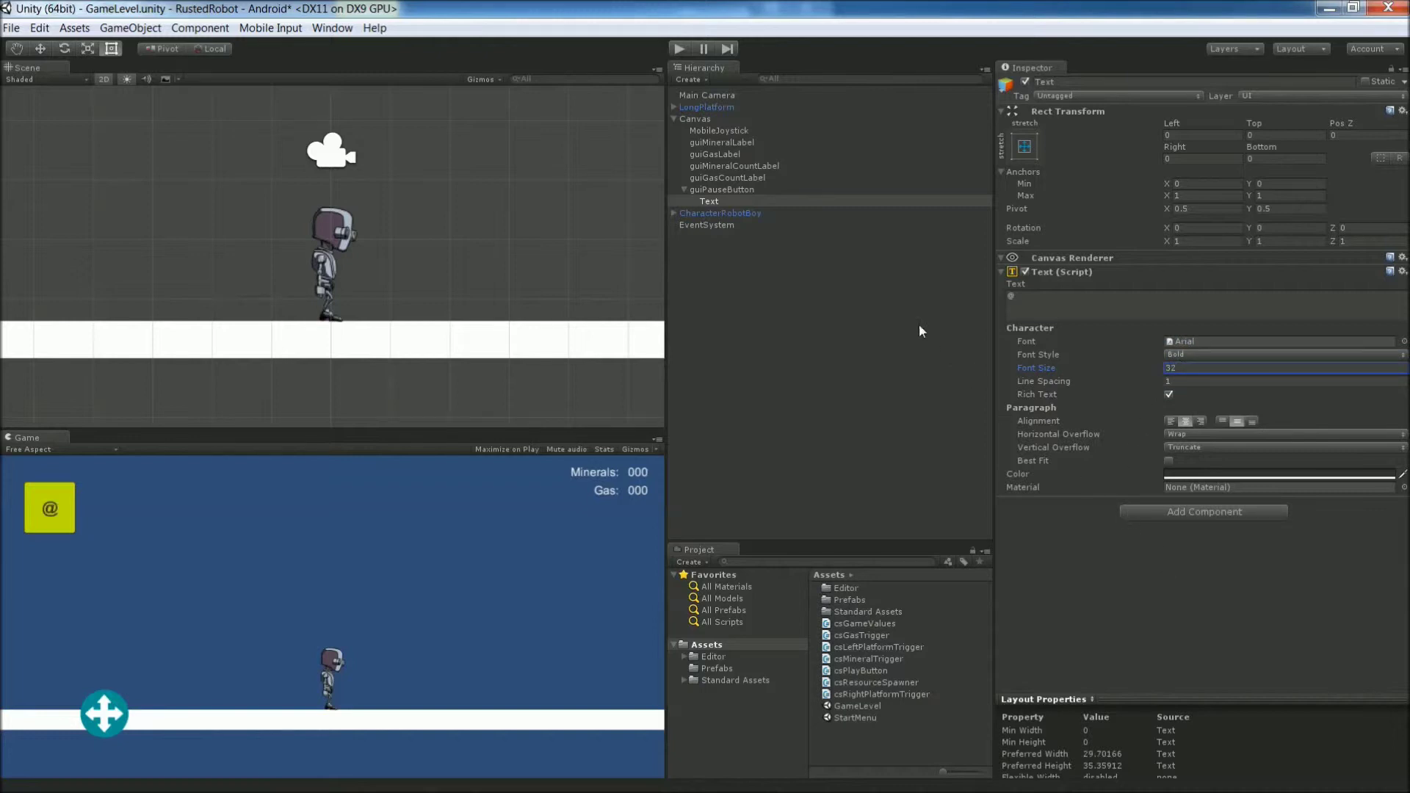
{"action": "left_click", "coordinate": [725, 188]}
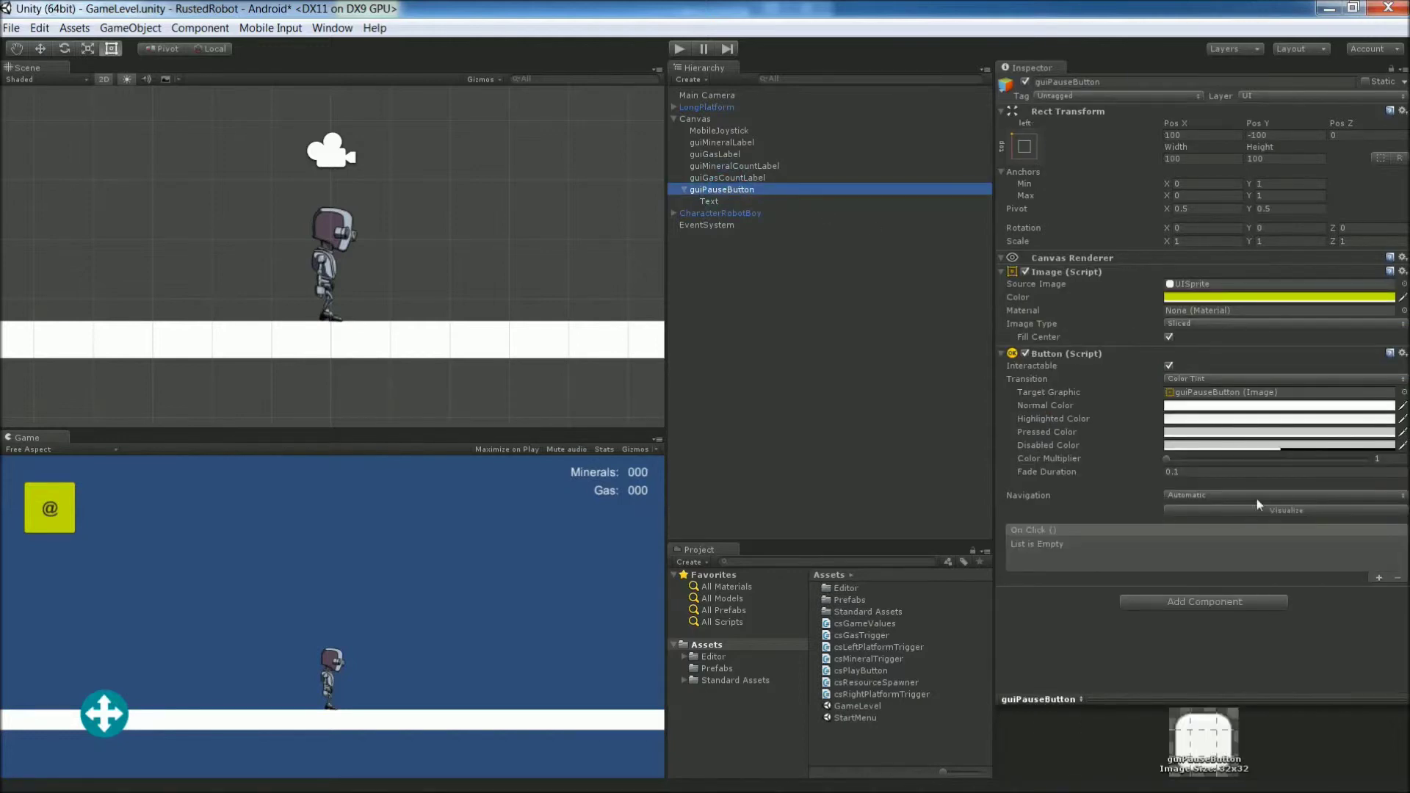
Step: Create a new script csPauseButton on guiPauseButton and open it in MonoDevelop
{"action": "left_click", "coordinate": [1235, 603]}
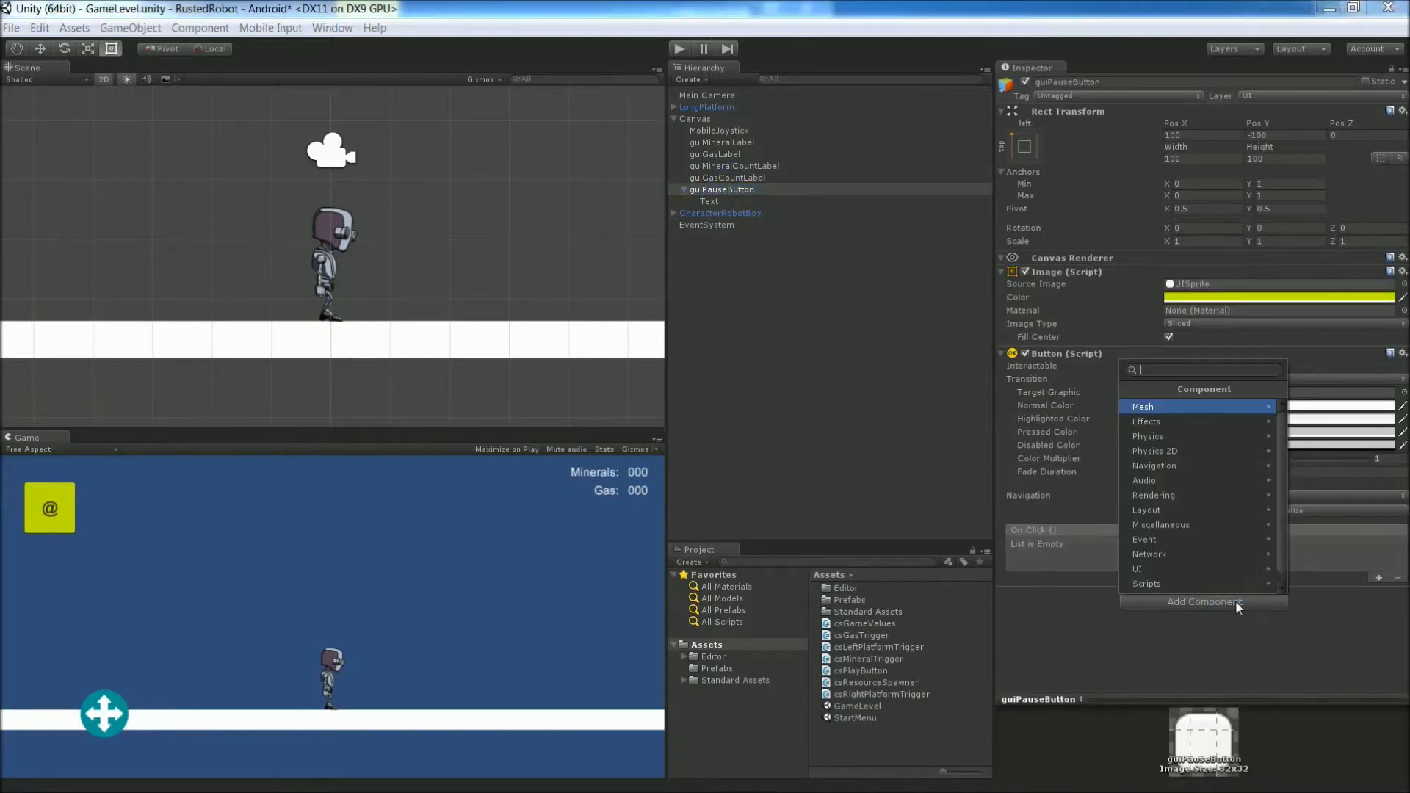
{"action": "left_click", "coordinate": [1194, 584]}
{"action": "left_click", "coordinate": [1194, 585]}
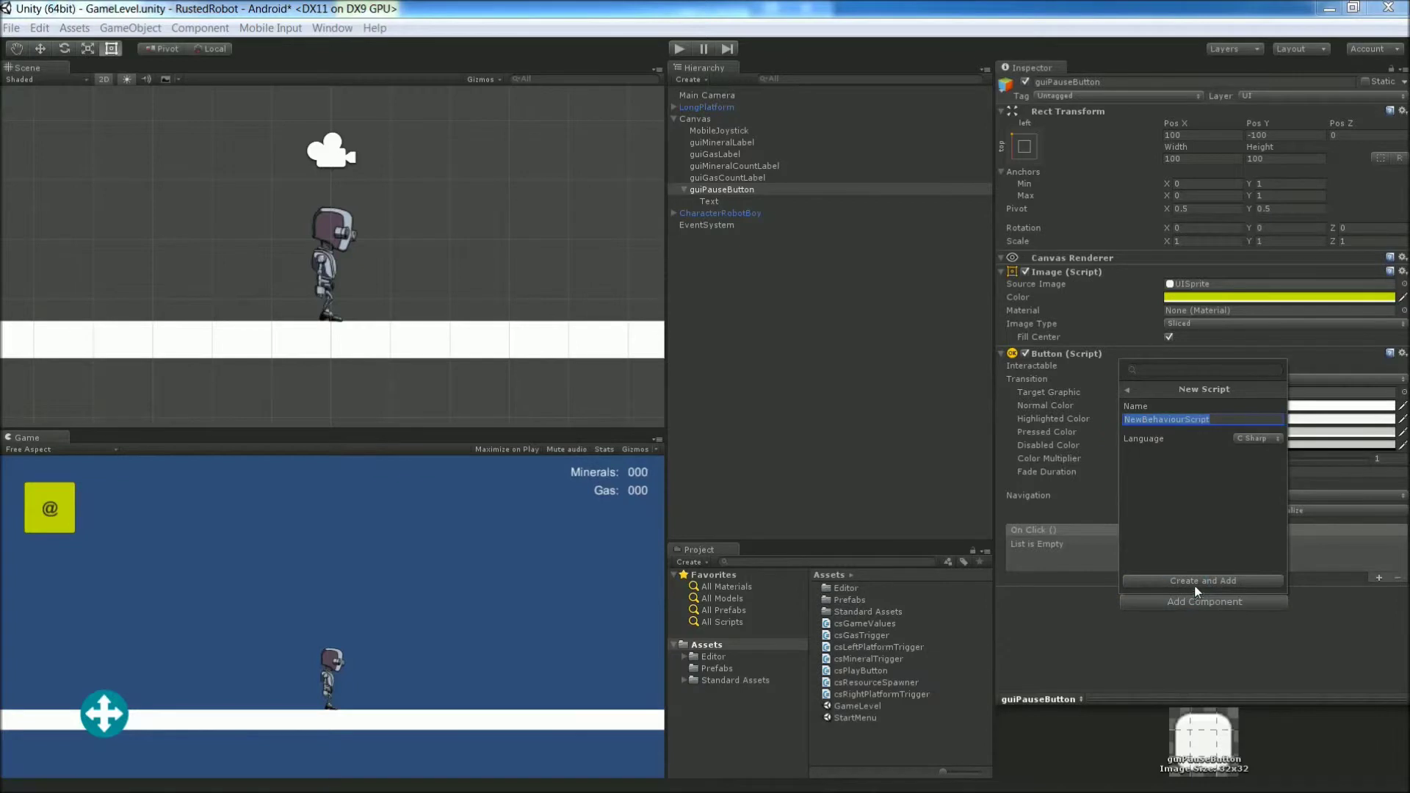
{"action": "type", "text": "csPauseButton"}
{"action": "left_click", "coordinate": [1252, 578]}
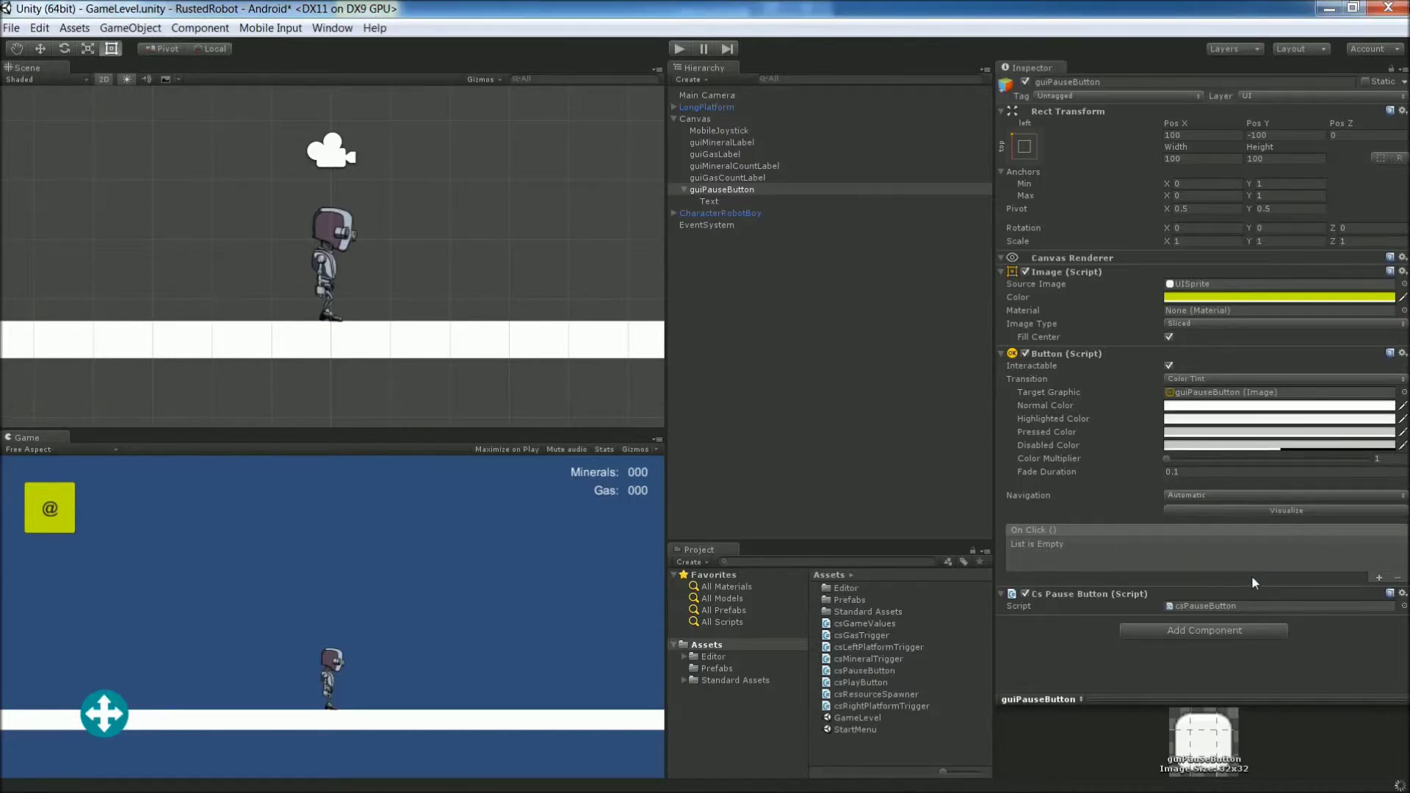
{"action": "left_click", "coordinate": [1200, 605]}
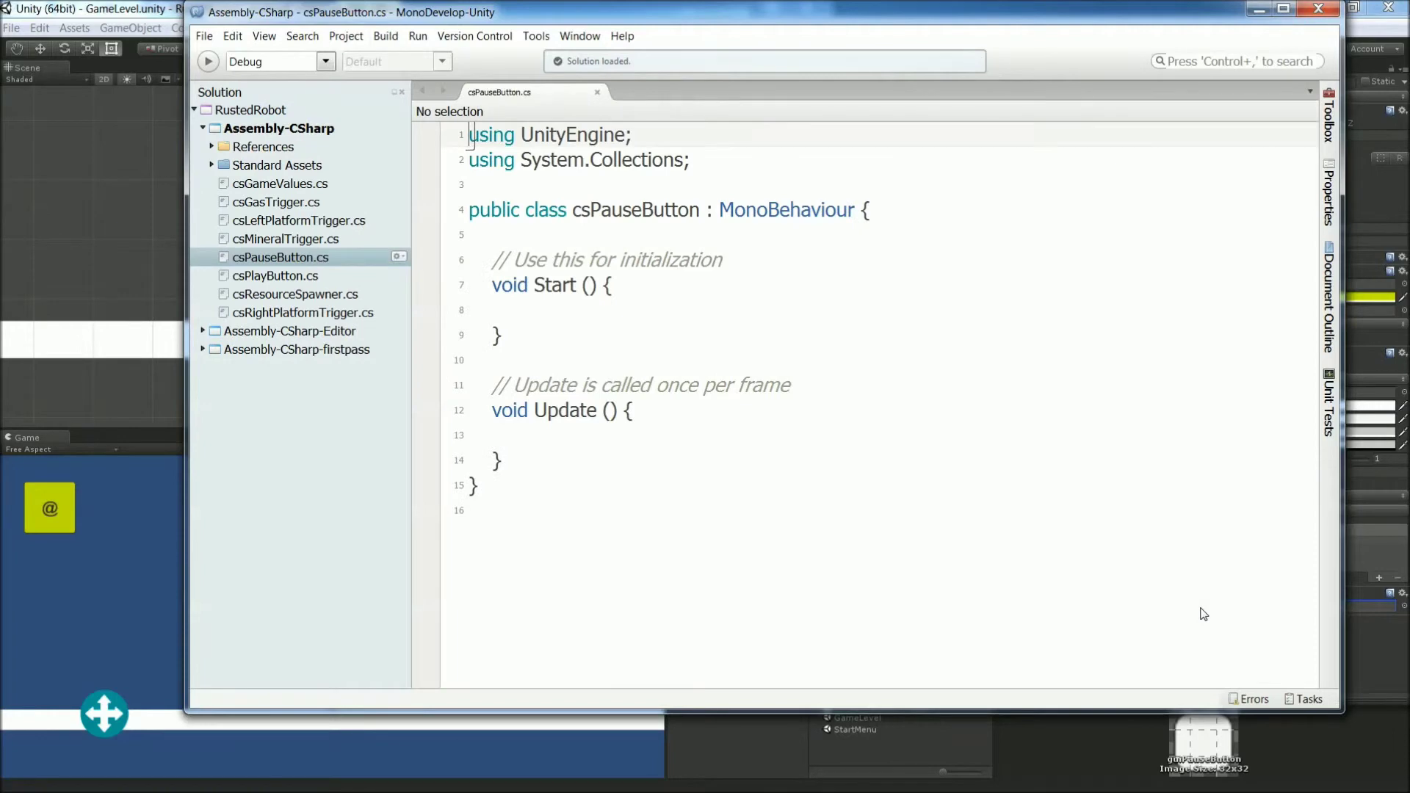
Step: Declare public GameObject fields gameUI and pauseUI in the class
{"action": "left_click", "coordinate": [623, 224]}
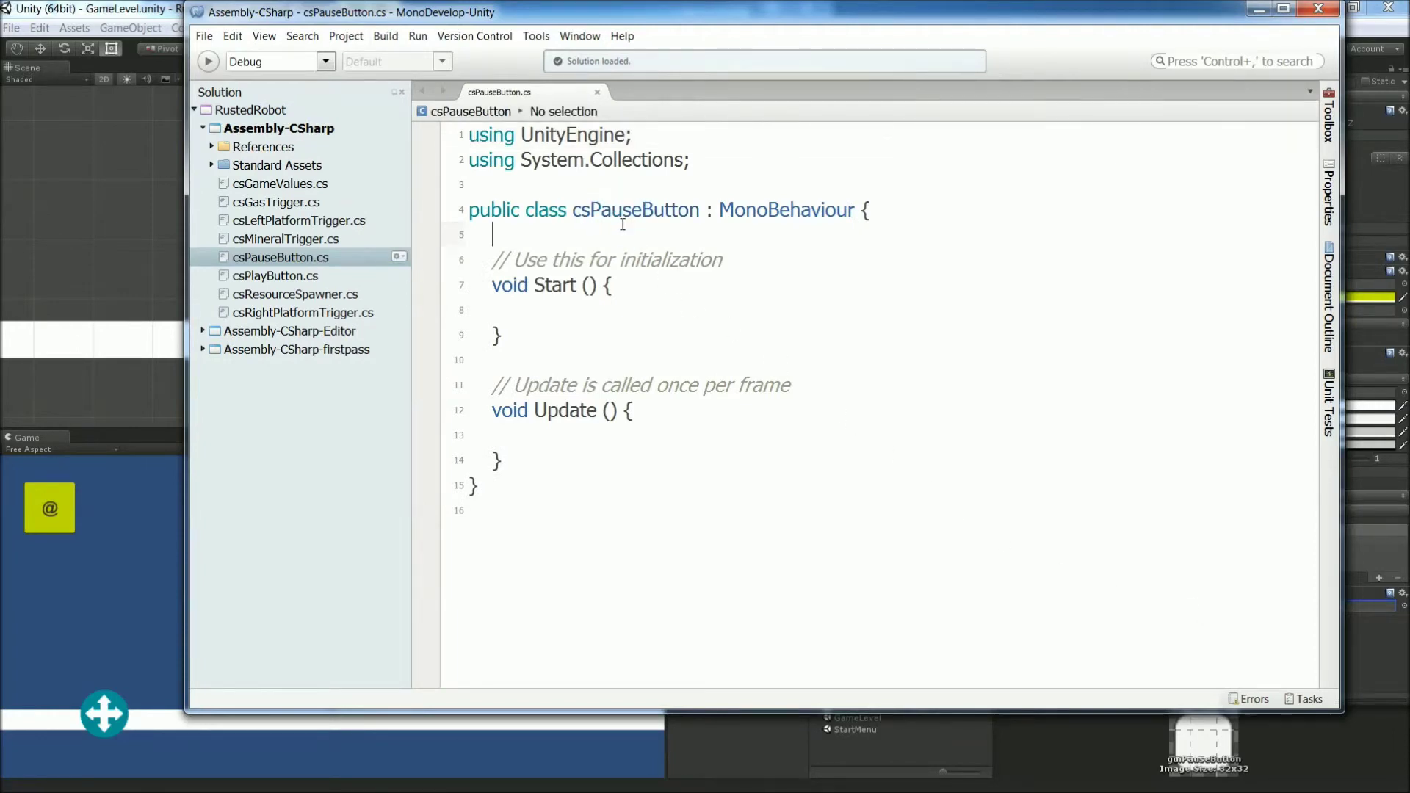
{"action": "type", "text": "public Gam"}
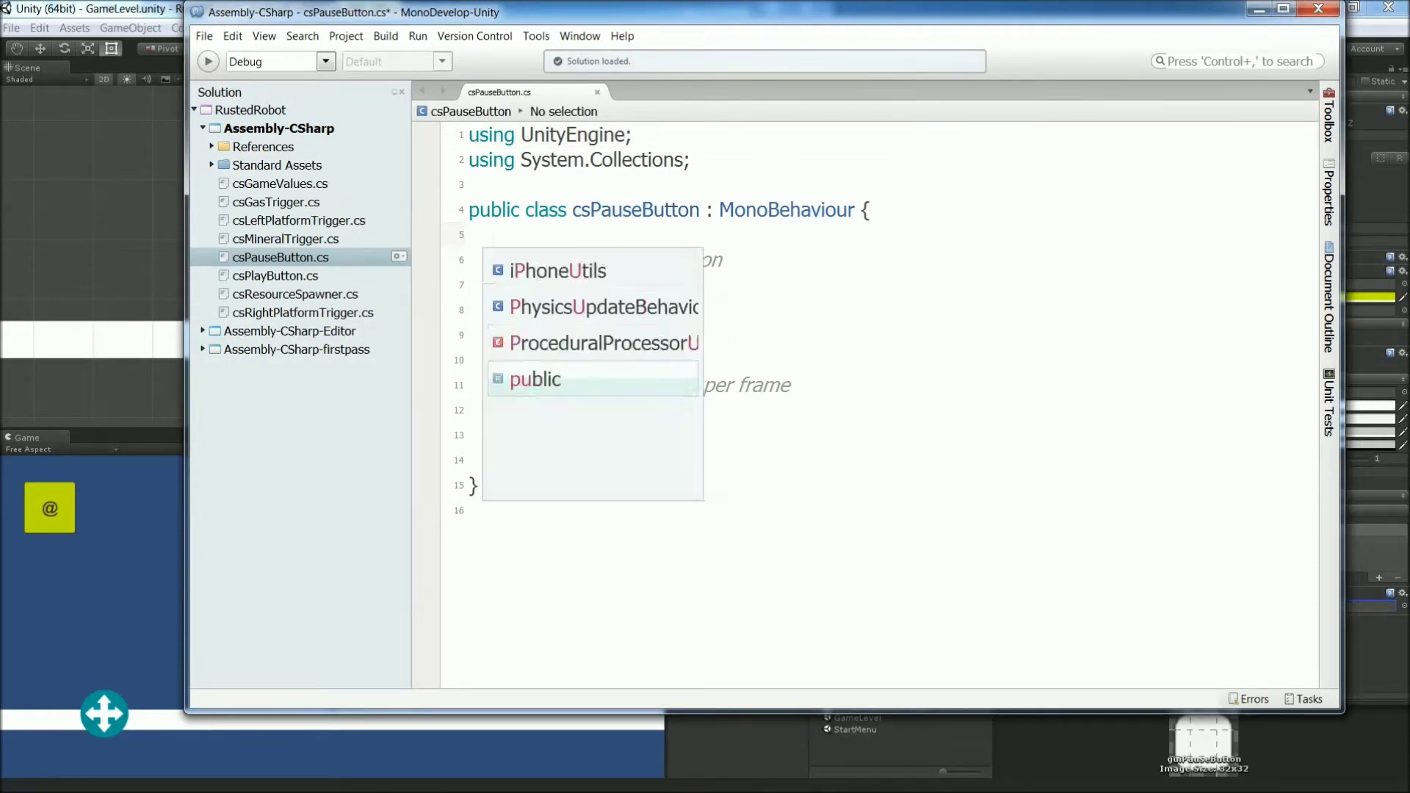
{"action": "type", "text": "e"}
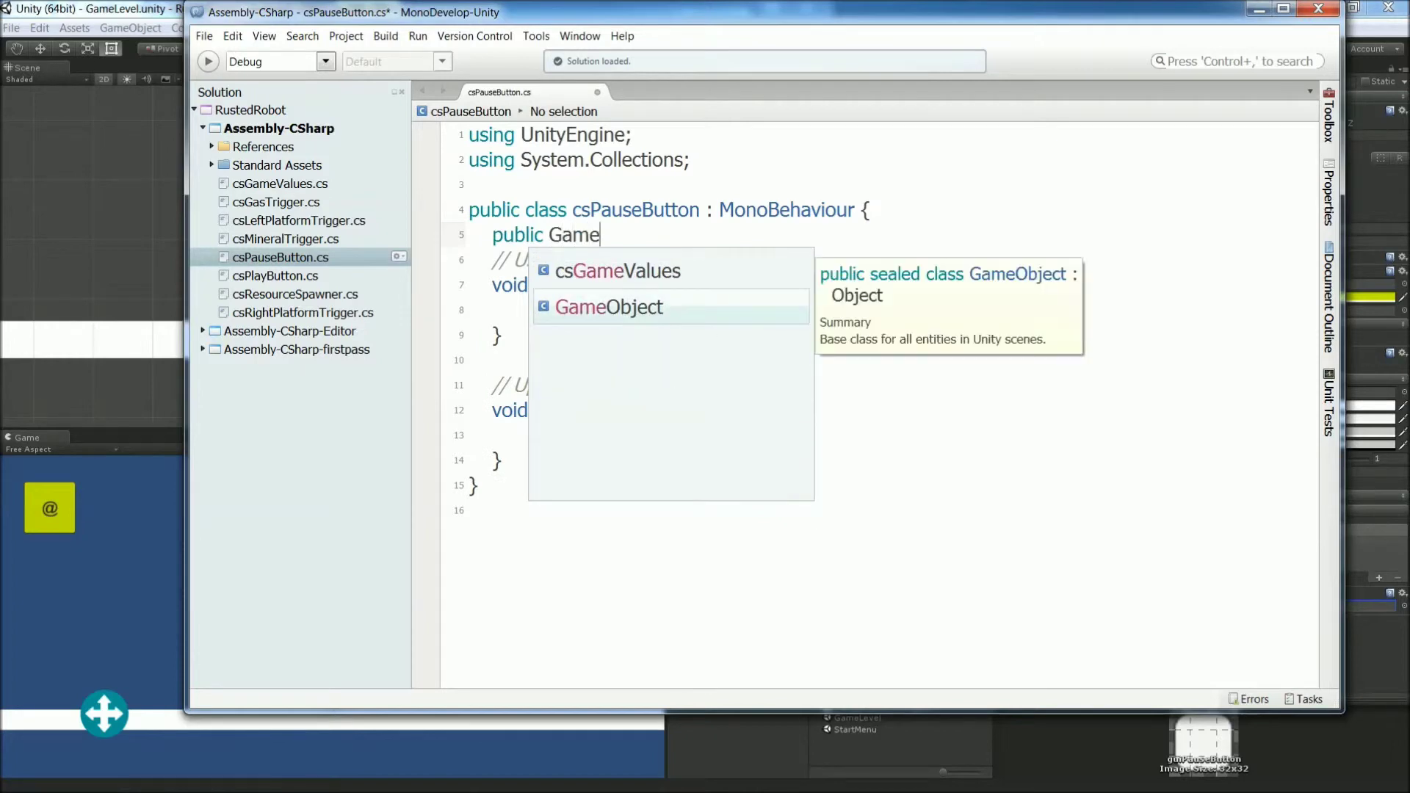
{"action": "type", "text": "Object g"}
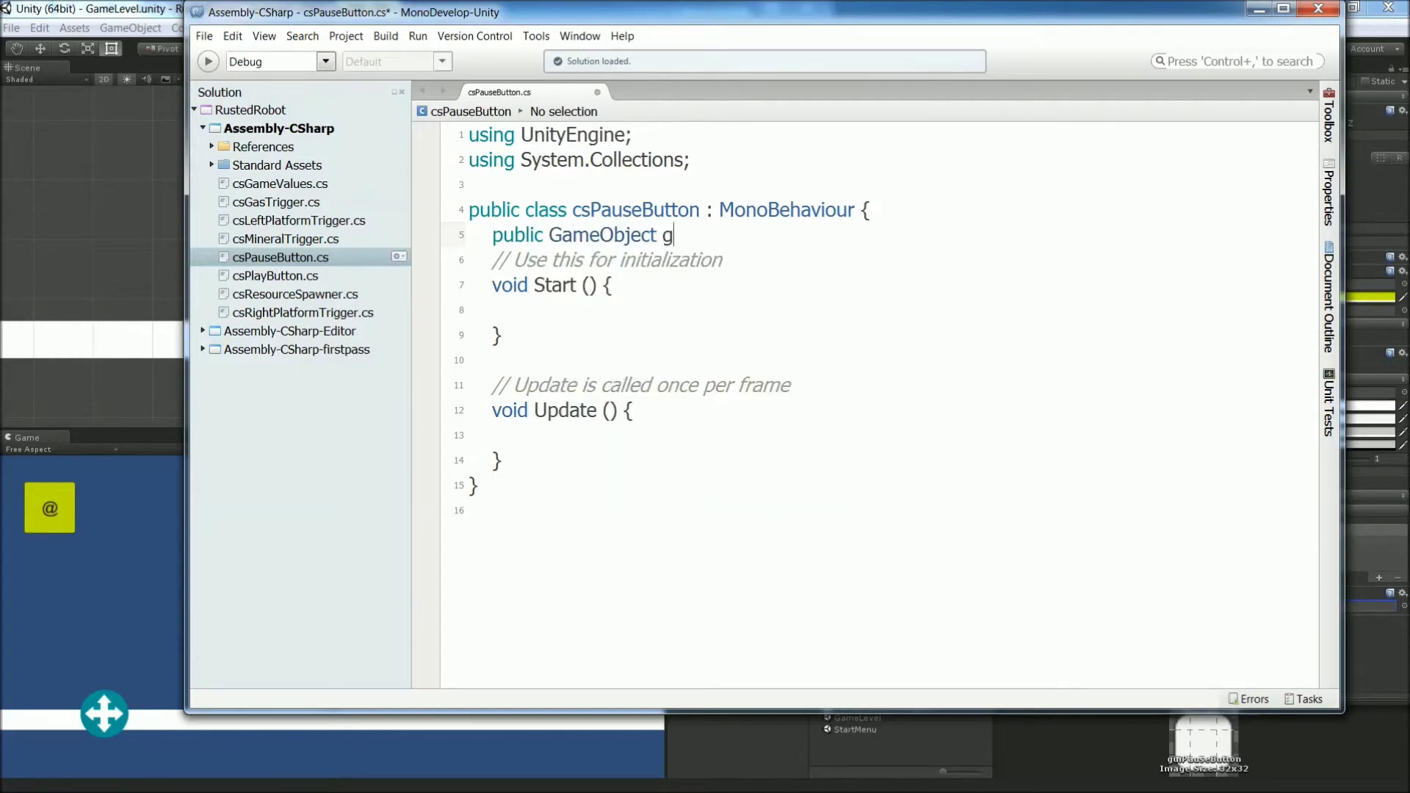
{"action": "type", "text": "ameUI;"}
{"action": "key", "text": "Return"}
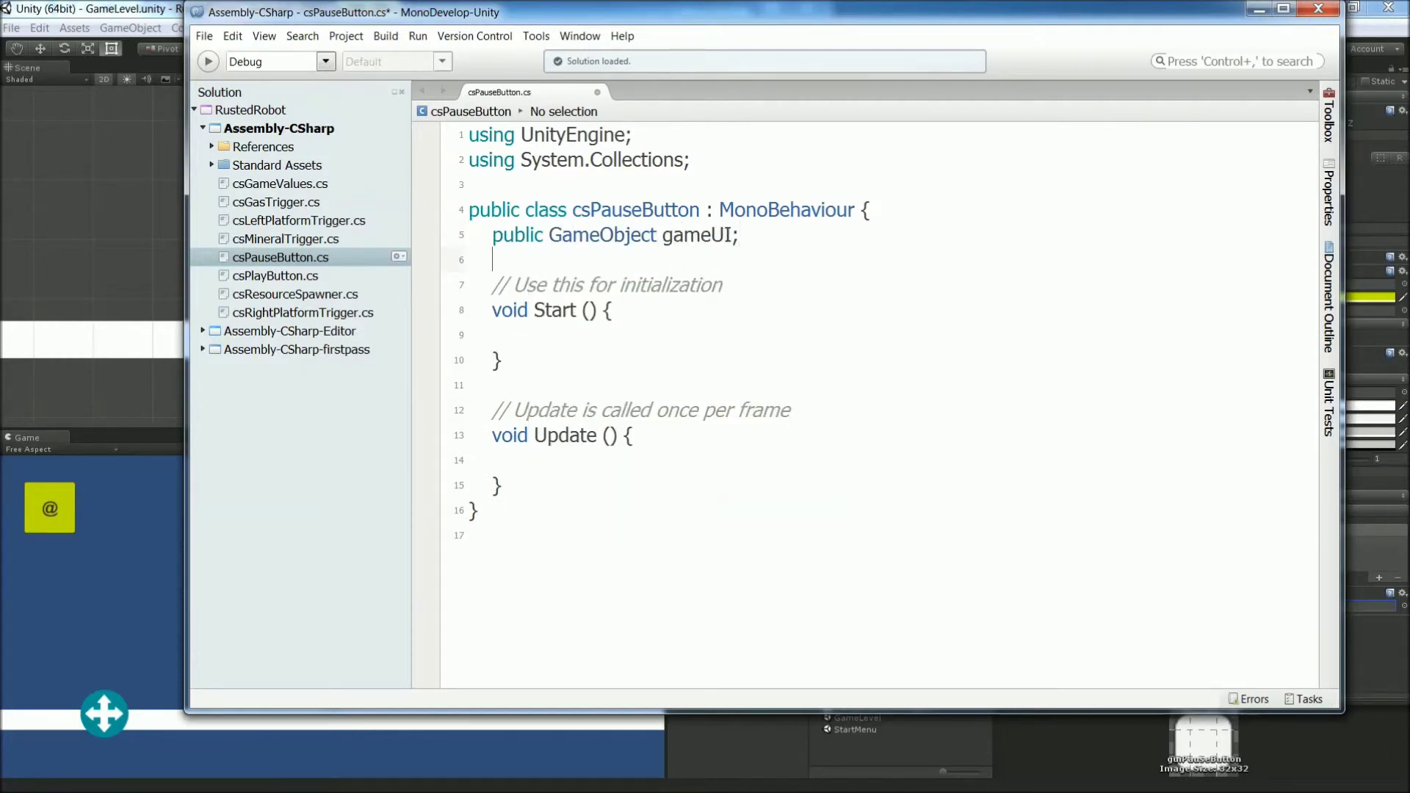
{"action": "type", "text": "public "}
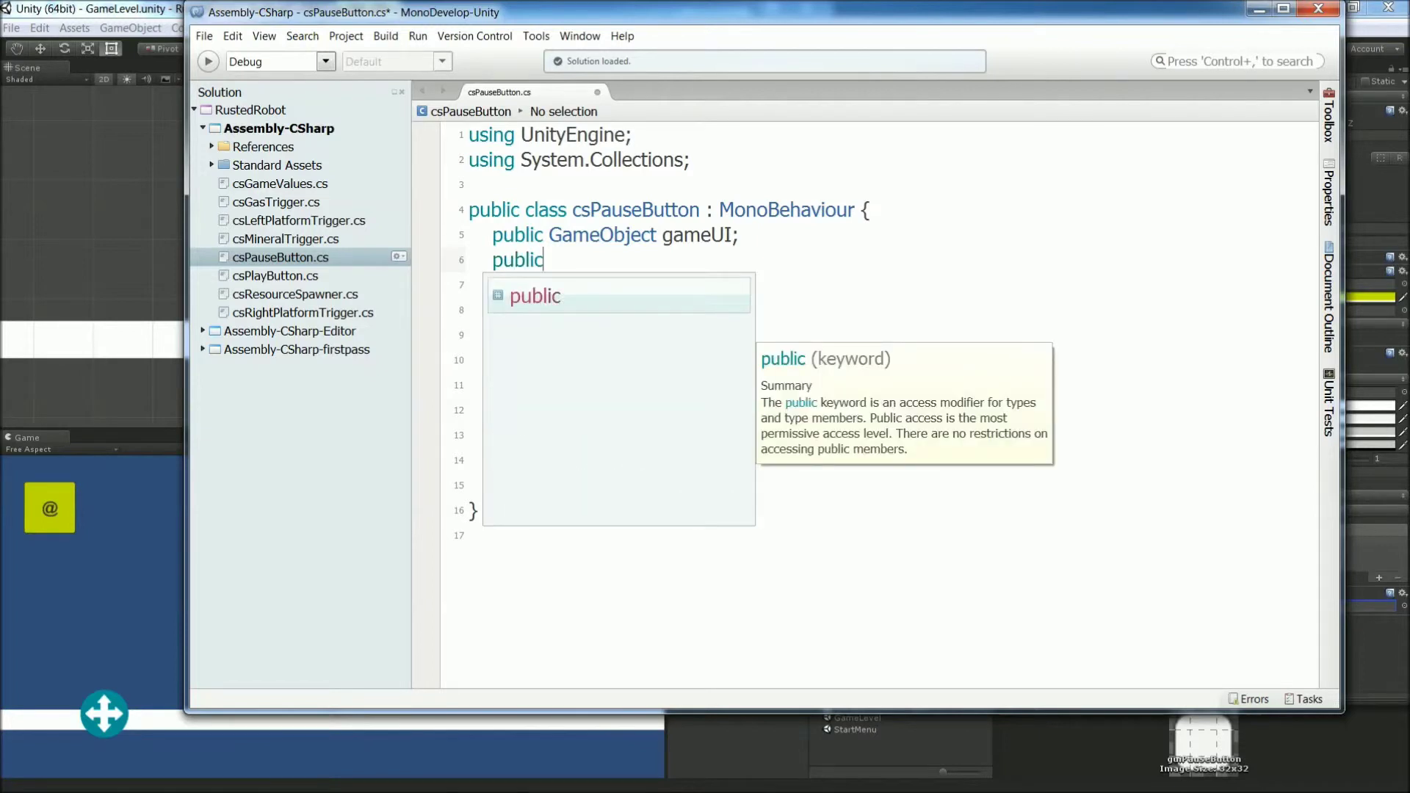
{"action": "type", "text": "GameObj"}
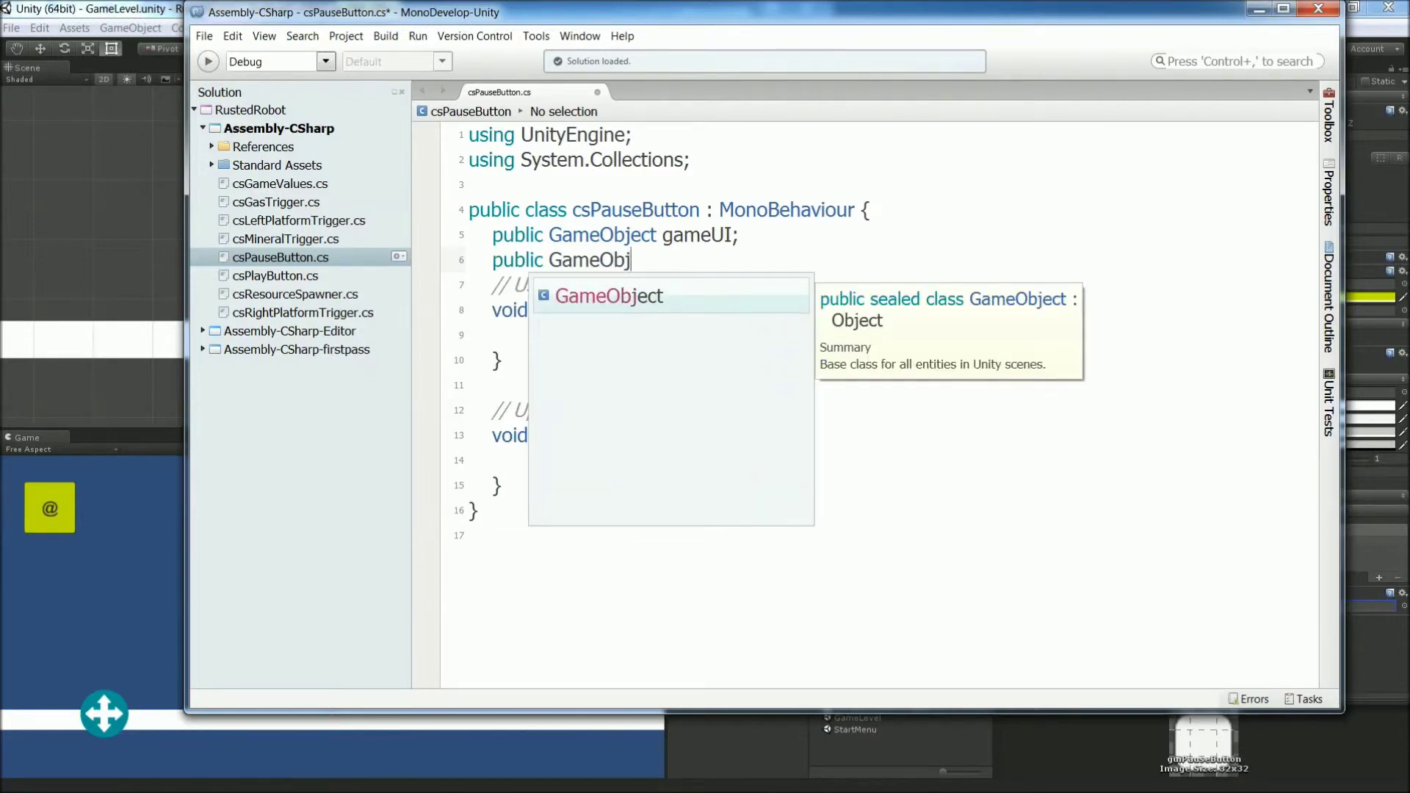
{"action": "type", "text": "ect paus"}
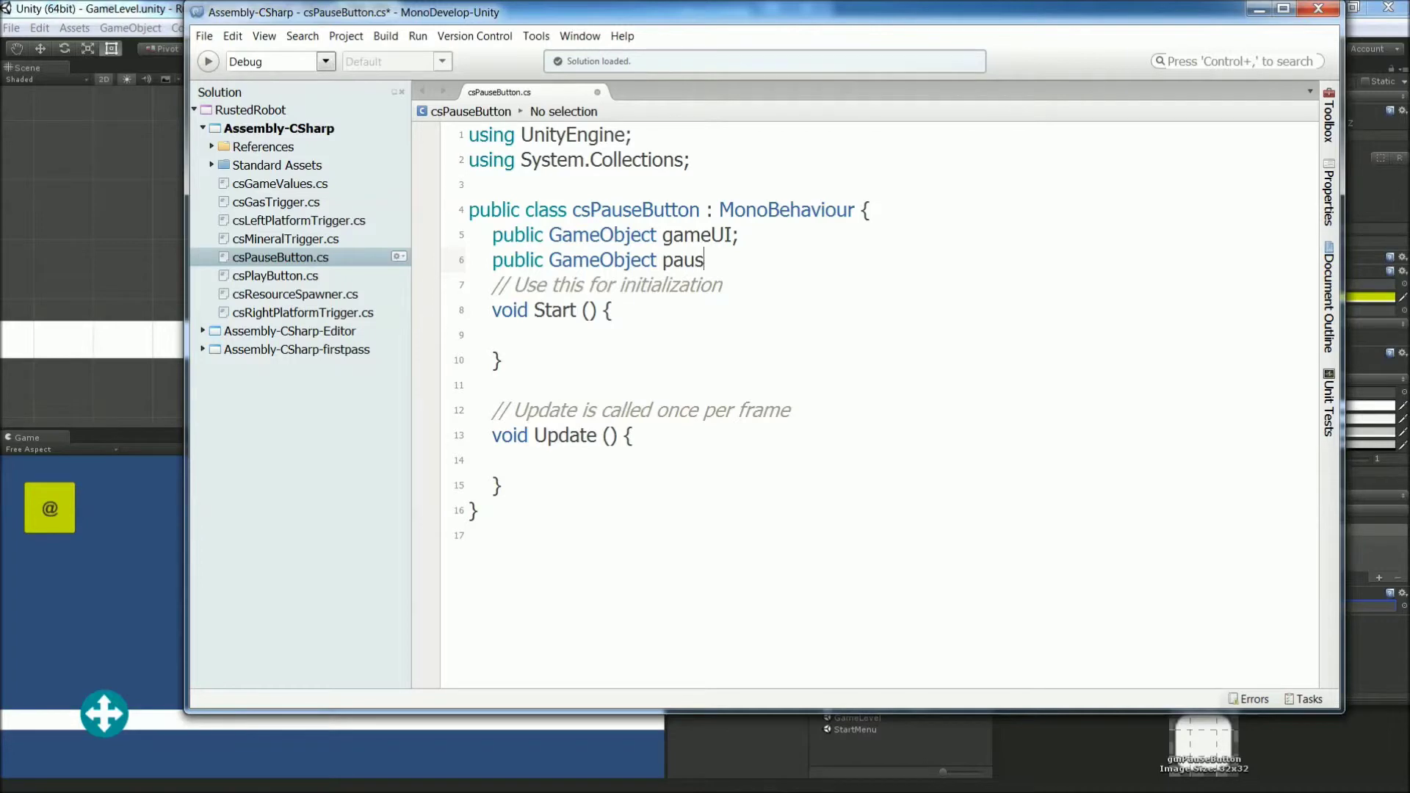
{"action": "type", "text": "eUI;"}
{"action": "key", "text": "Return"}
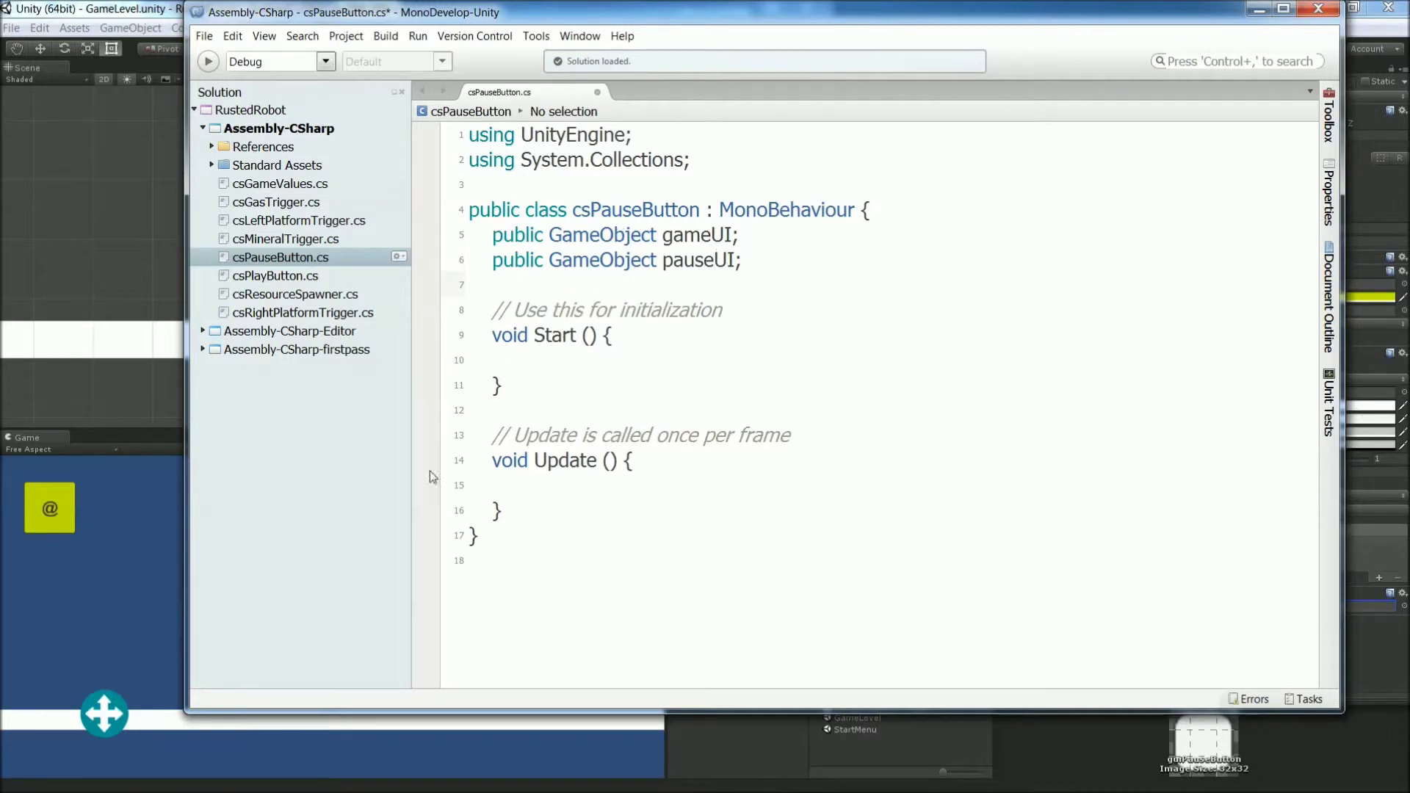
Step: Add a PauseClicked method that deactivates gameUI and activates pauseUI, then save
{"action": "left_click", "coordinate": [513, 508]}
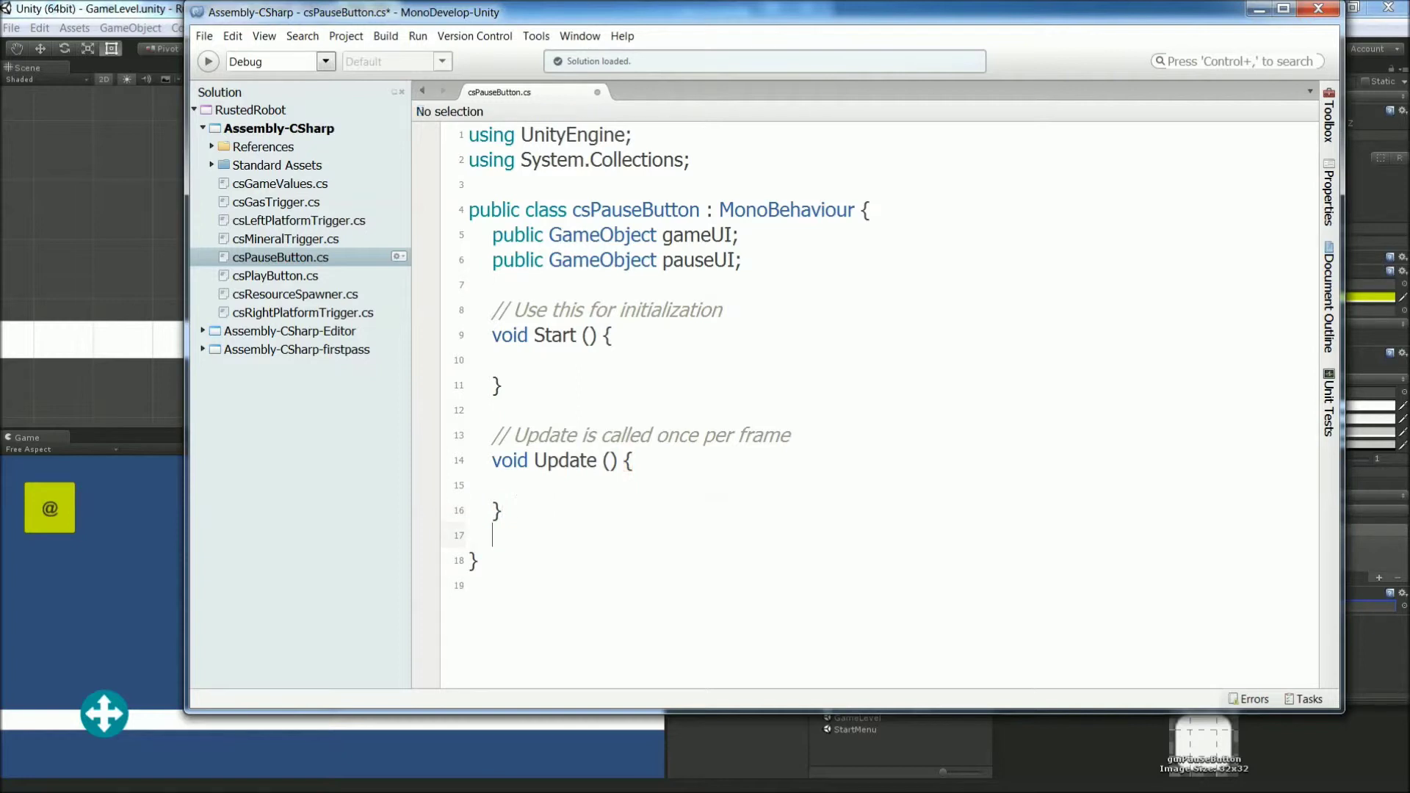
{"action": "key", "text": "Return"}
{"action": "key", "text": "Return"}
{"action": "type", "text": "publi"}
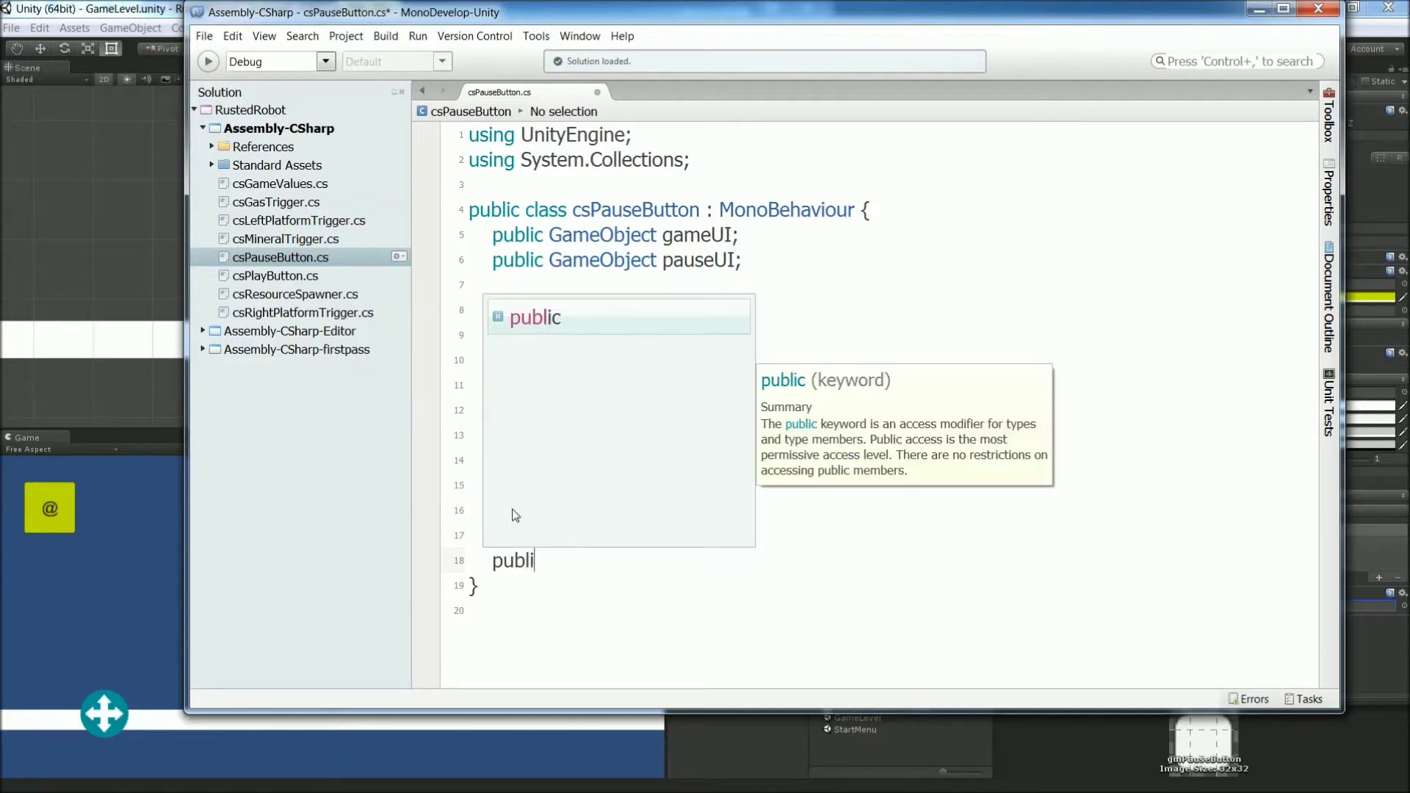
{"action": "type", "text": "c void "}
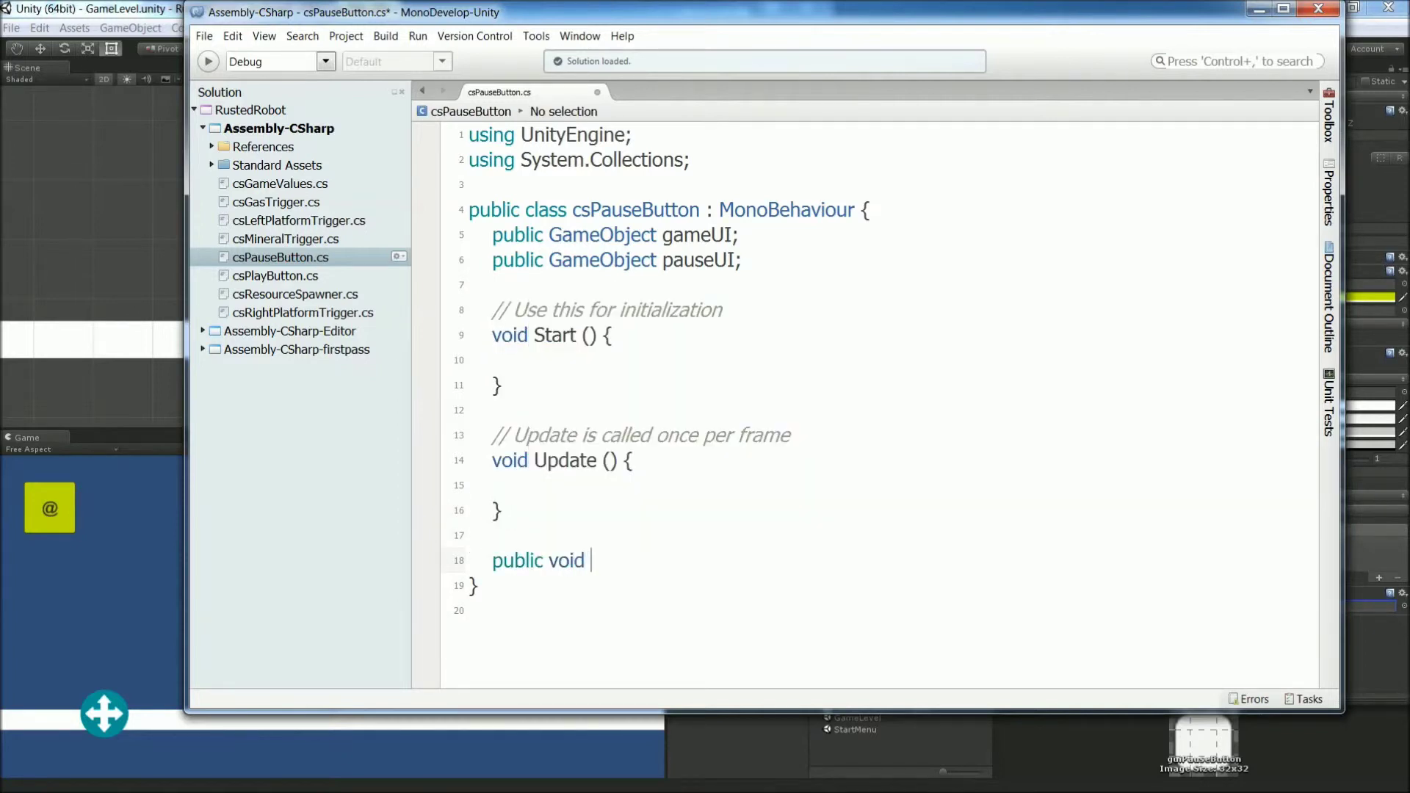
{"action": "type", "text": "PauseClicked() {"}
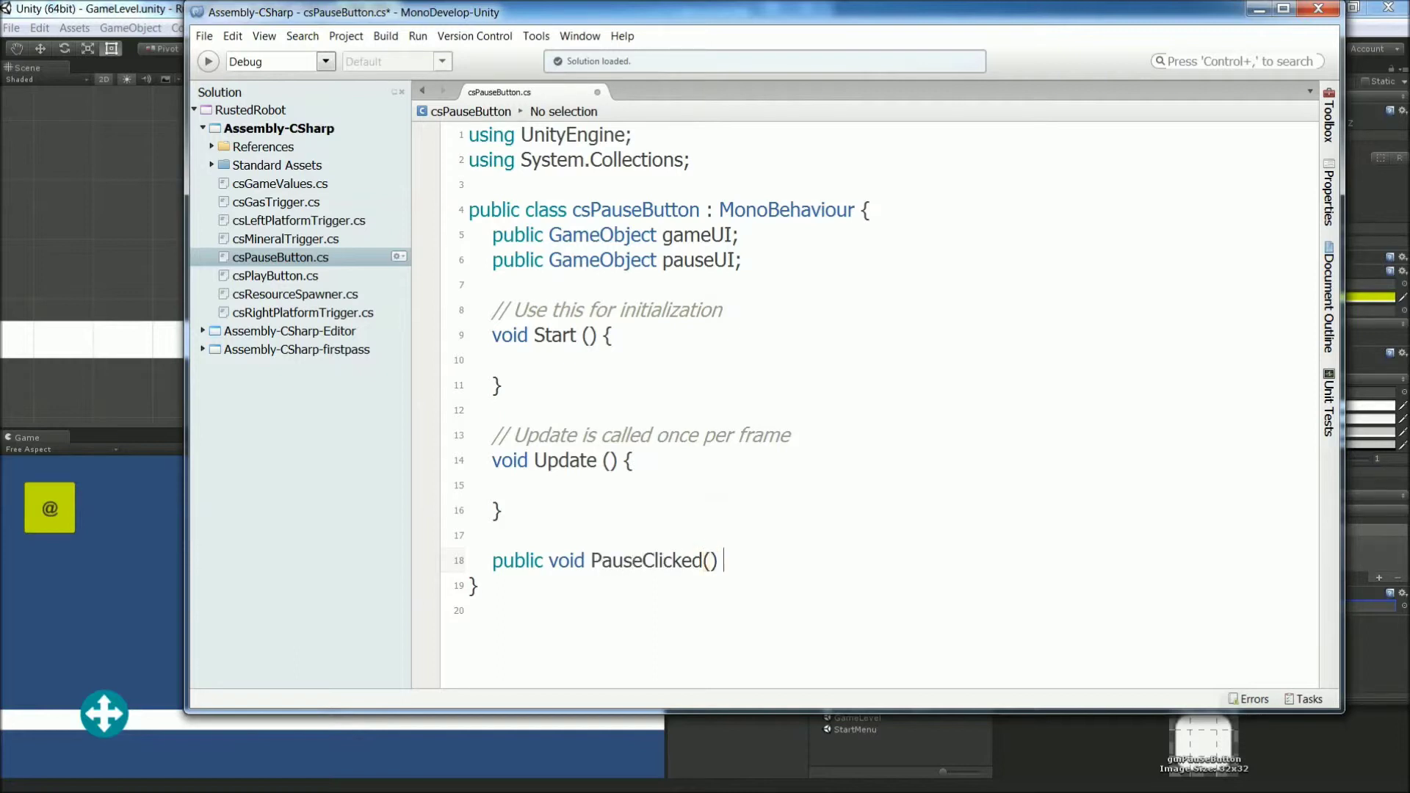
{"action": "key", "text": "Return"}
{"action": "key", "text": "Return"}
{"action": "type", "text": "}"}
{"action": "left_click", "coordinate": [515, 585]}
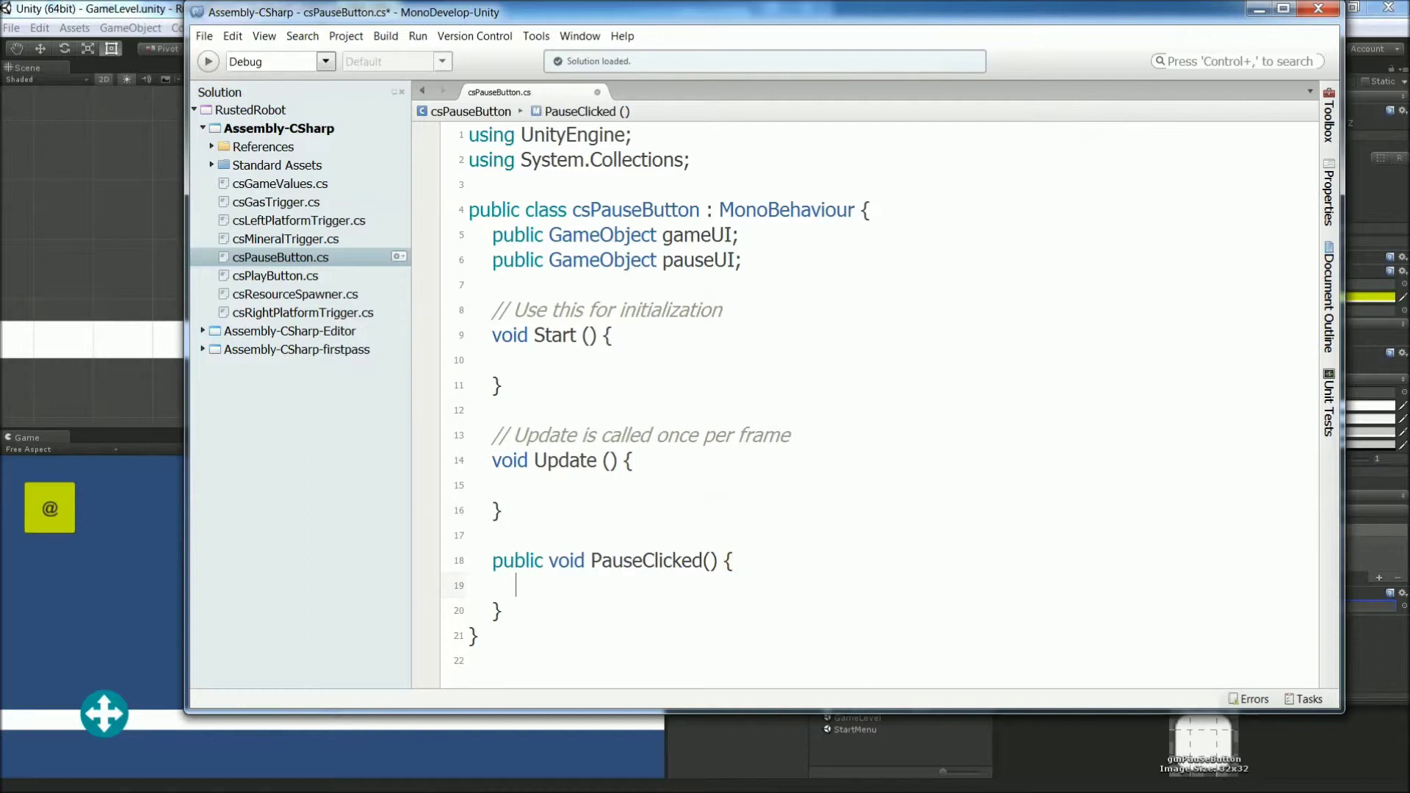
{"action": "type", "text": "game"}
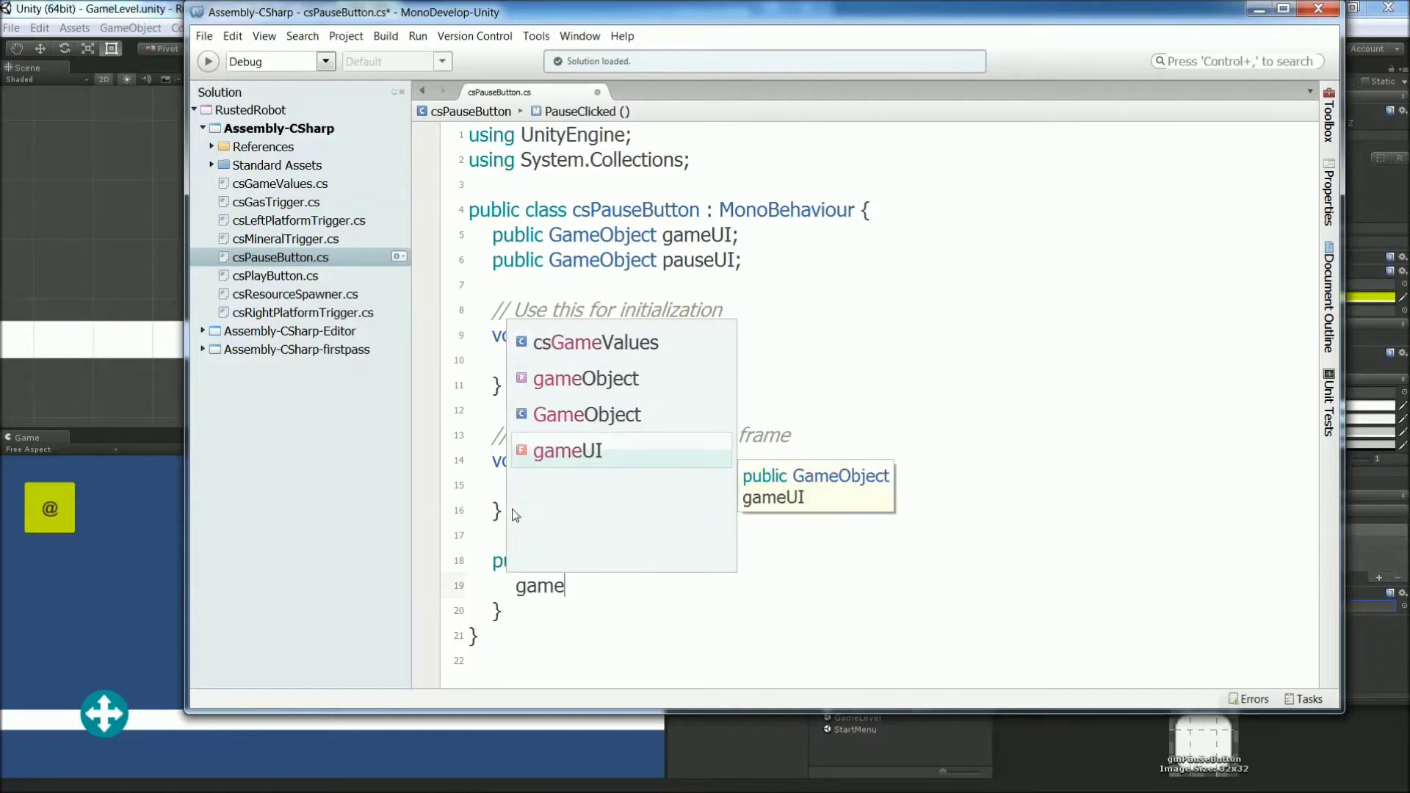
{"action": "type", "text": "UI.S"}
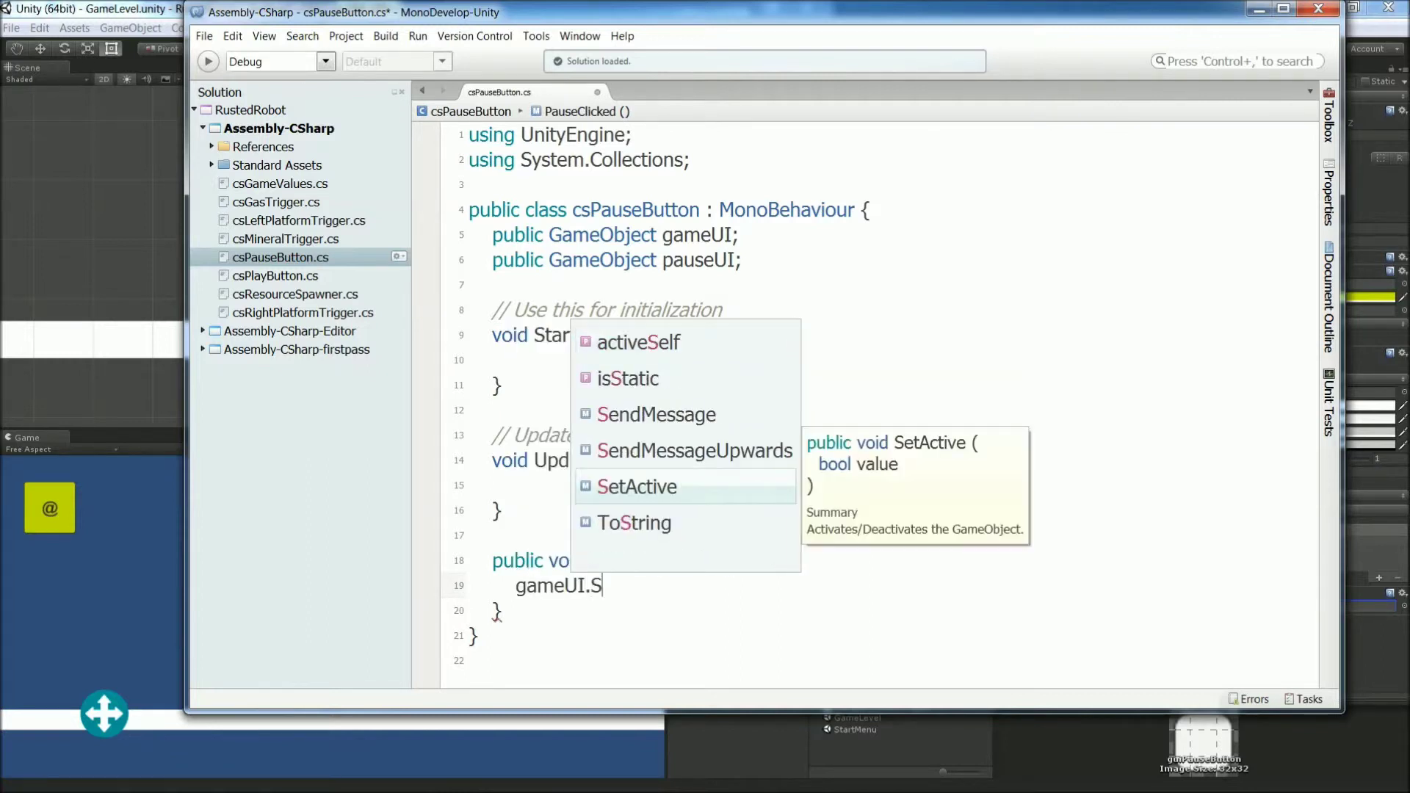
{"action": "type", "text": "etActive"}
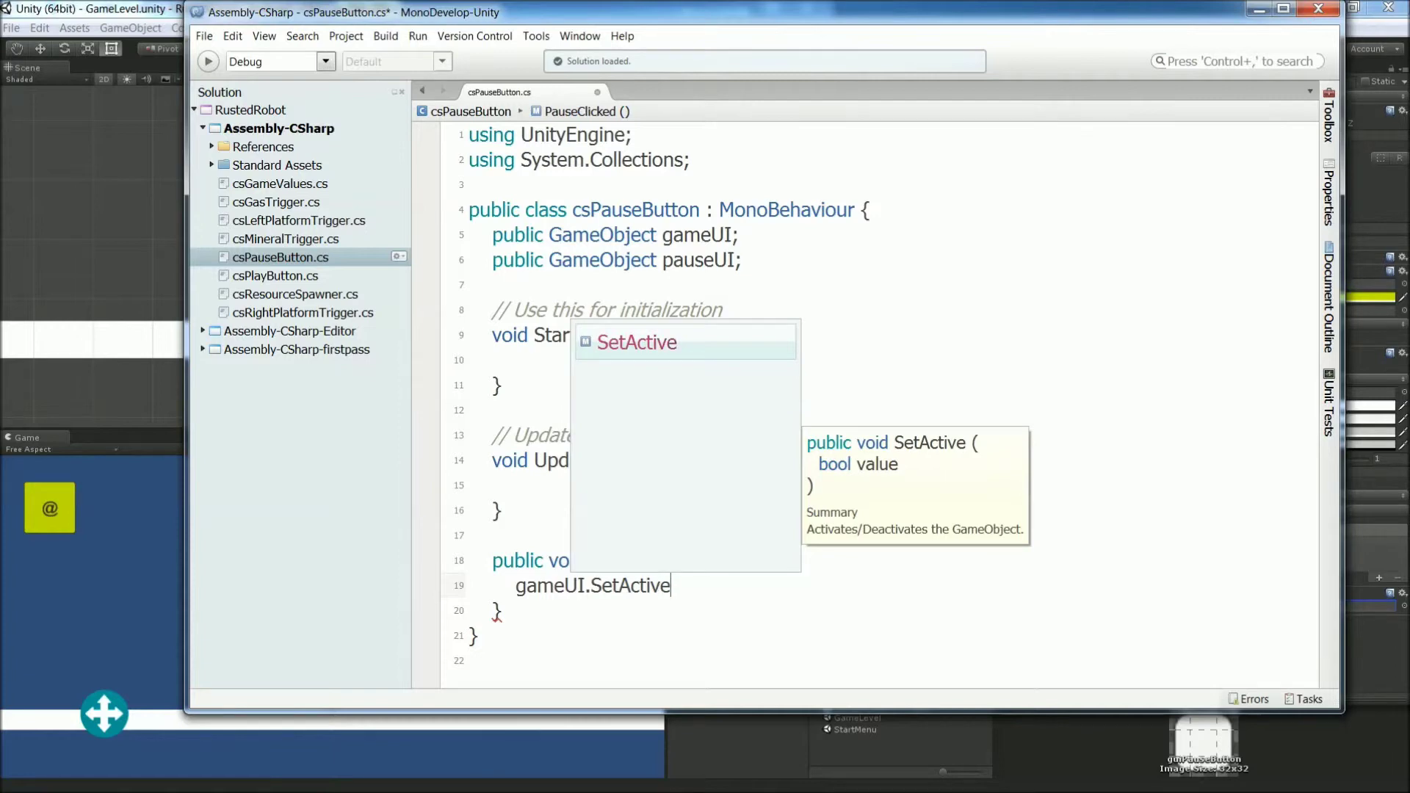
{"action": "type", "text": " (false);"}
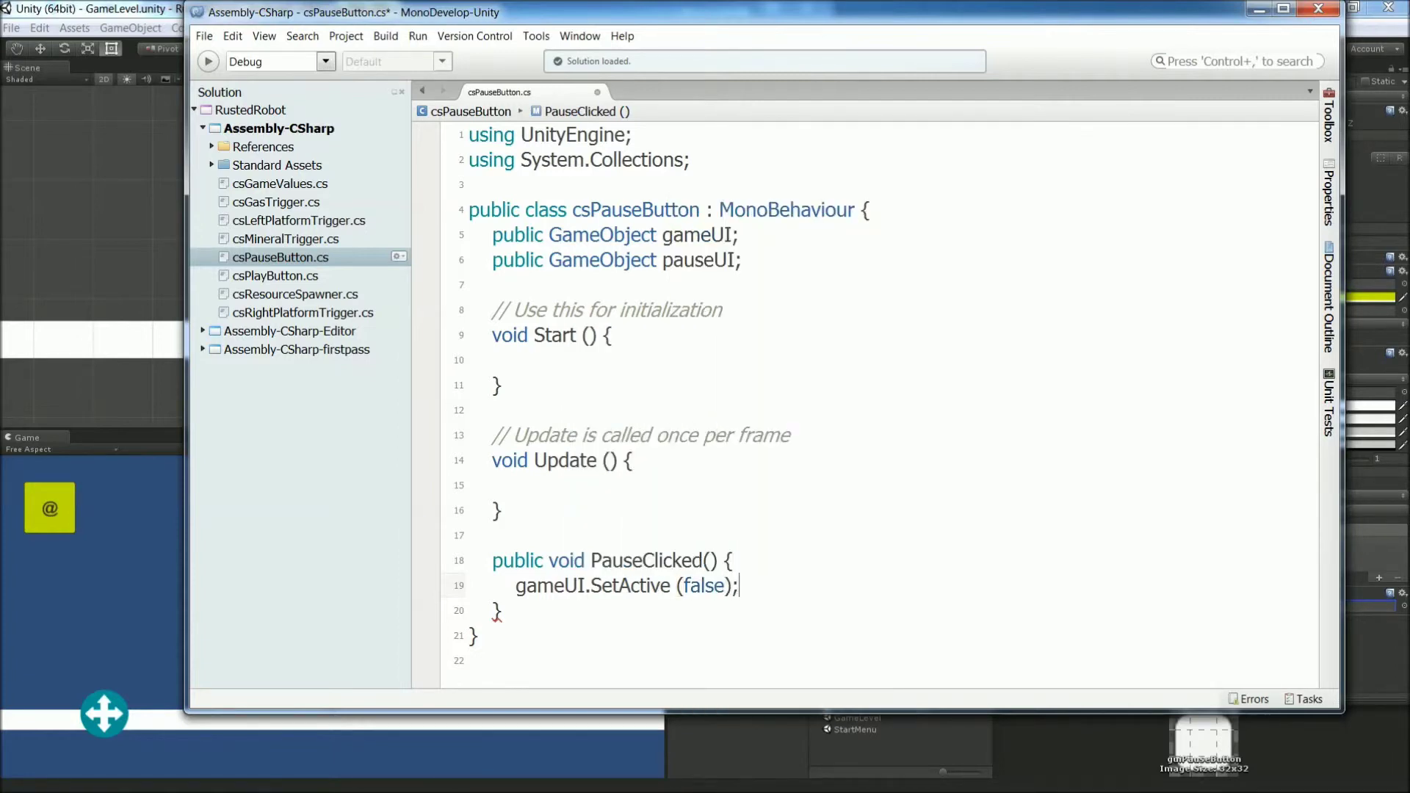
{"action": "key", "text": "Return"}
{"action": "type", "text": "pauseUI."}
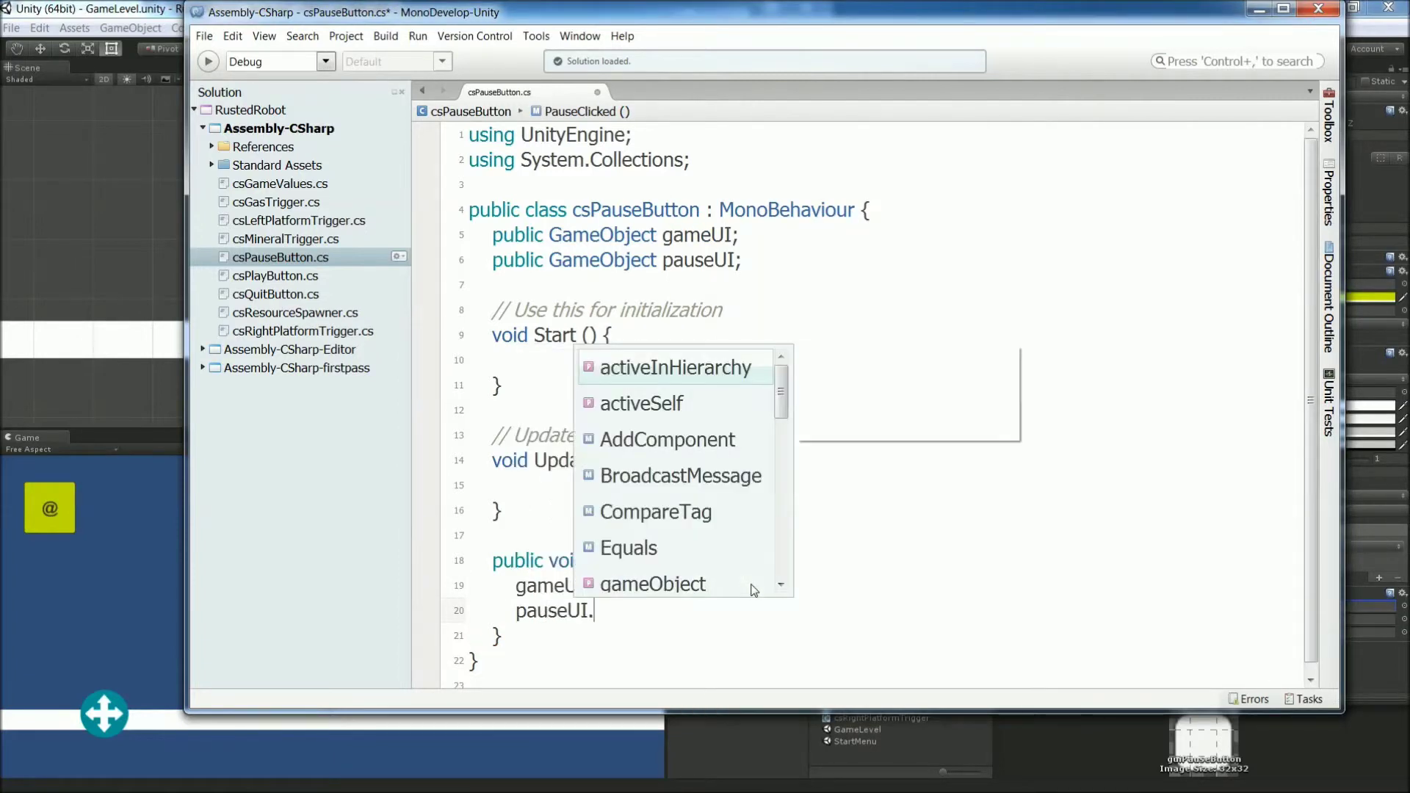
{"action": "type", "text": "SetActiv"}
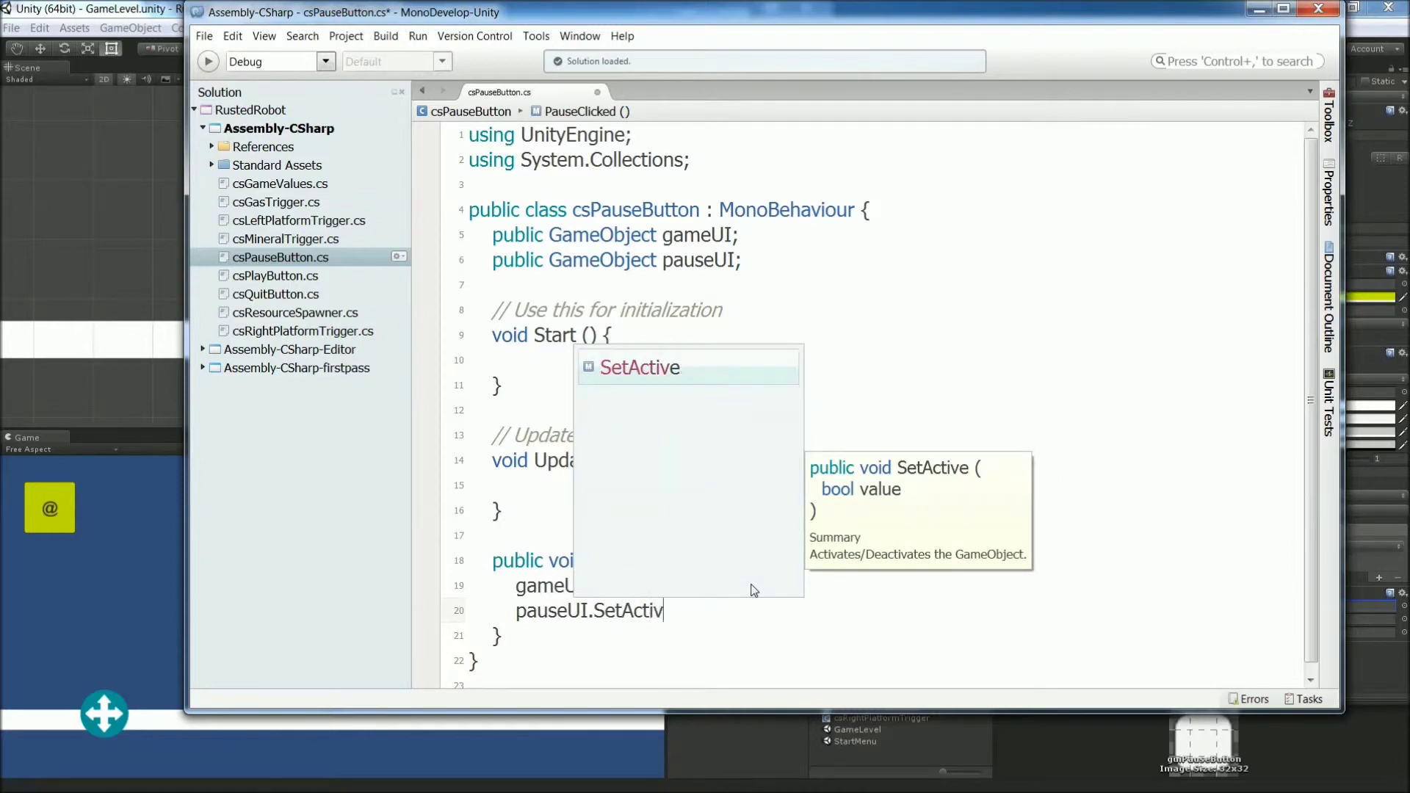
{"action": "type", "text": "e (true);"}
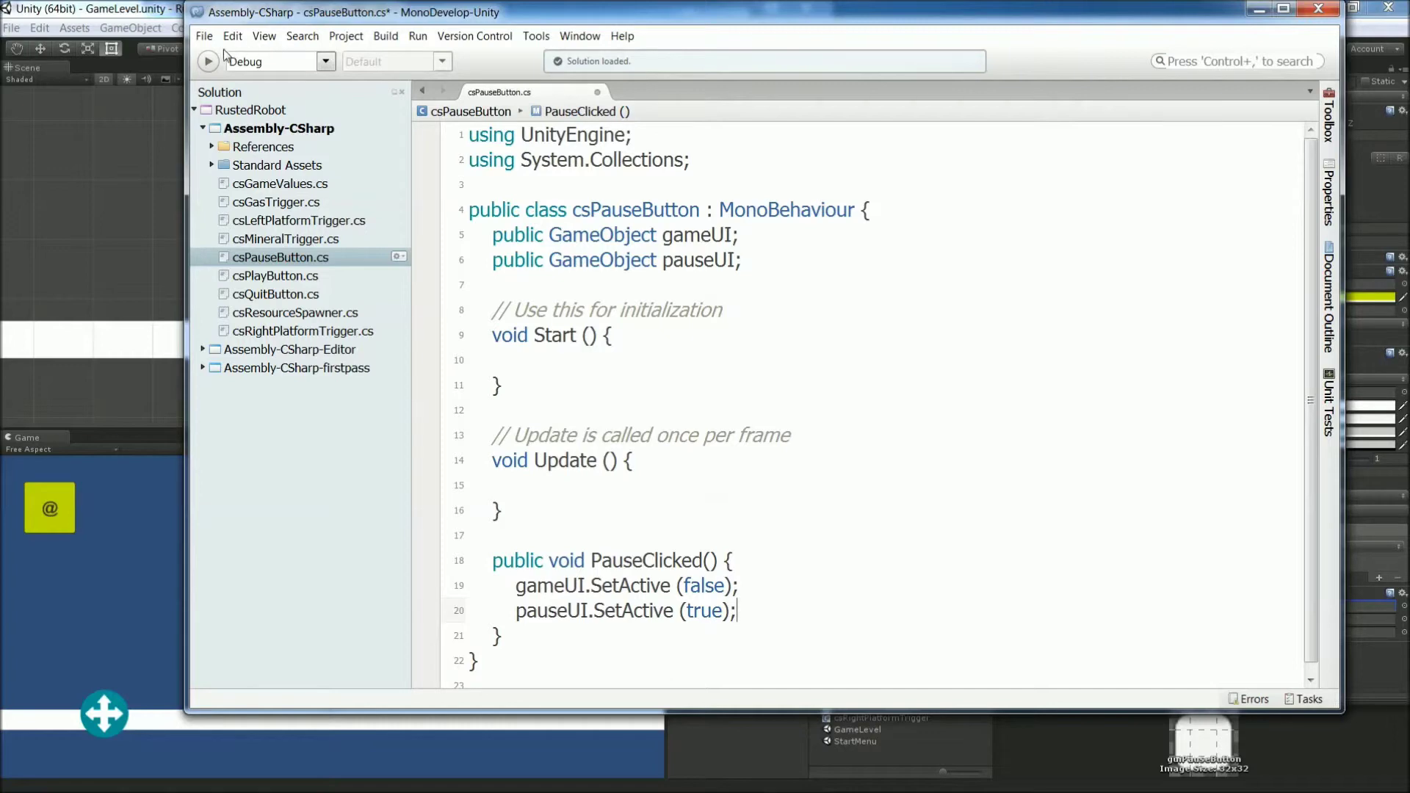
{"action": "left_click", "coordinate": [204, 36]}
{"action": "left_click", "coordinate": [243, 143]}
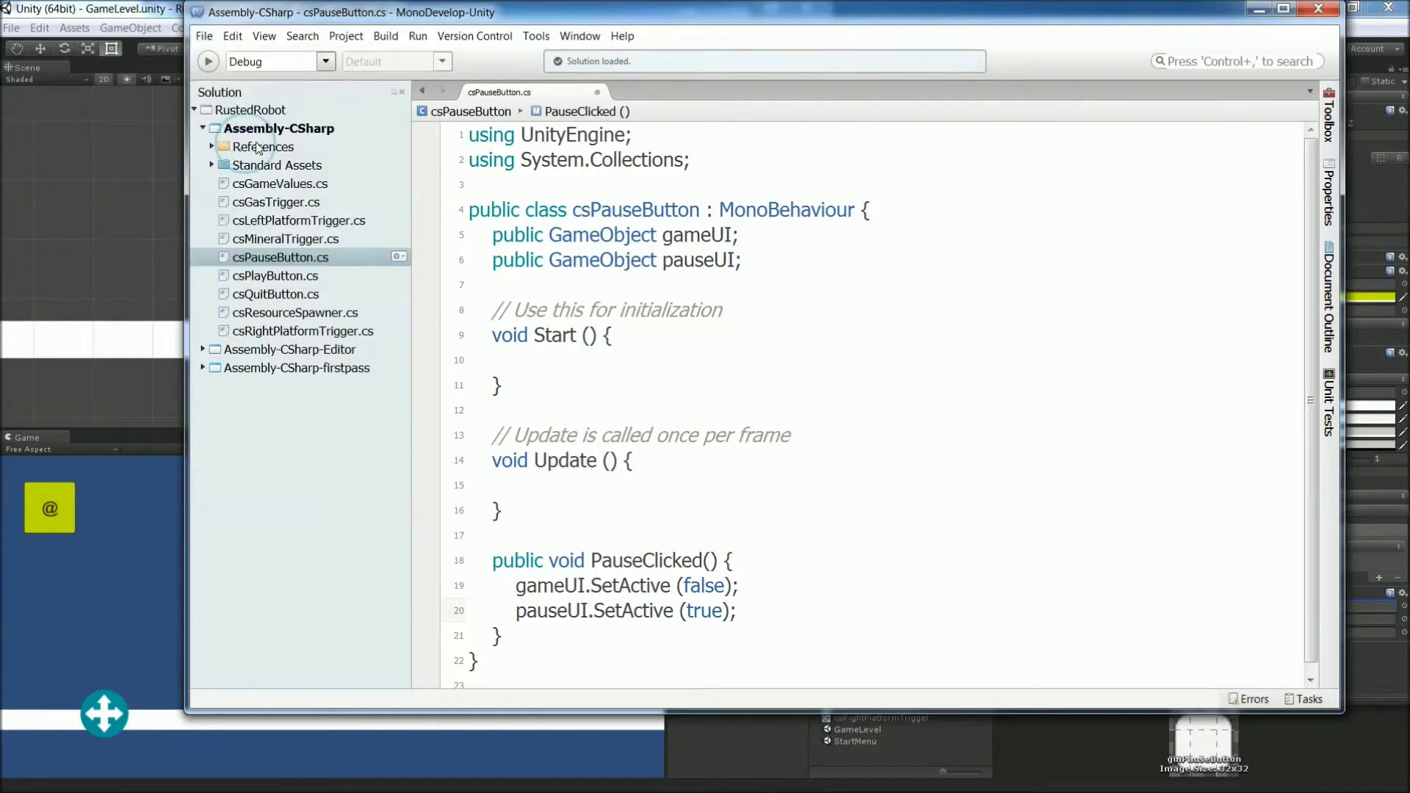
Step: Create an empty GameUI object under Canvas and move MobileJoystick through guiPauseButton into it
{"action": "left_click", "coordinate": [1318, 9]}
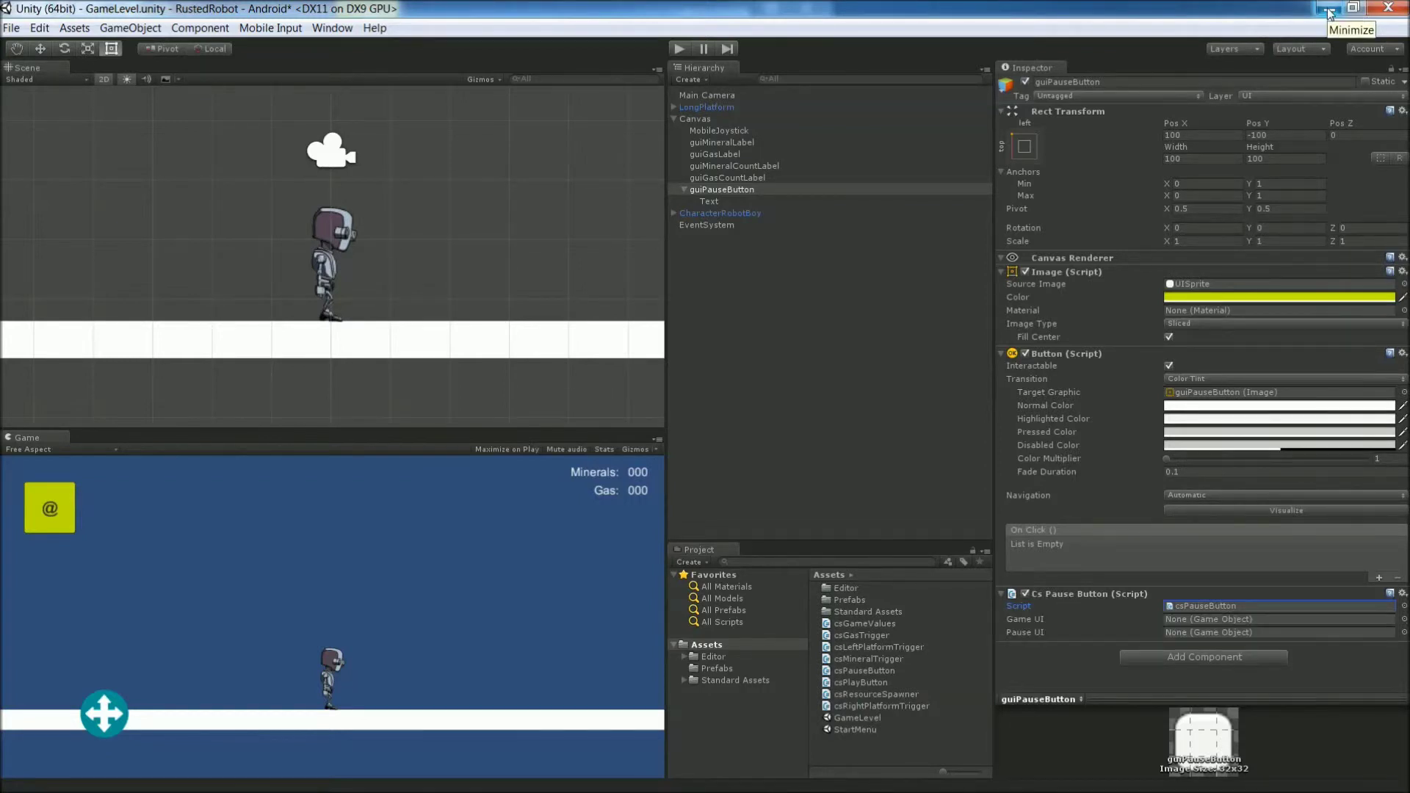
{"action": "right_click", "coordinate": [705, 121]}
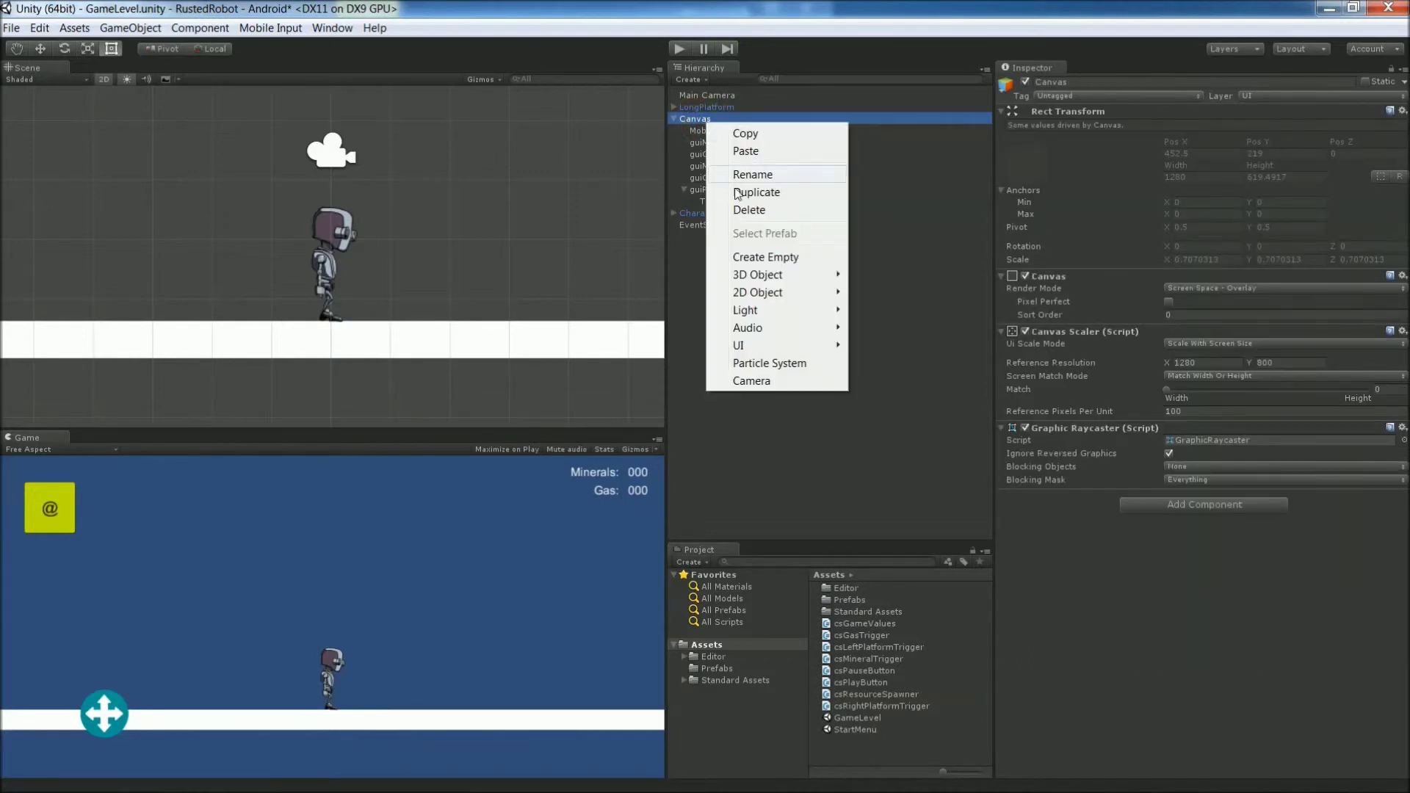
{"action": "left_click", "coordinate": [768, 257]}
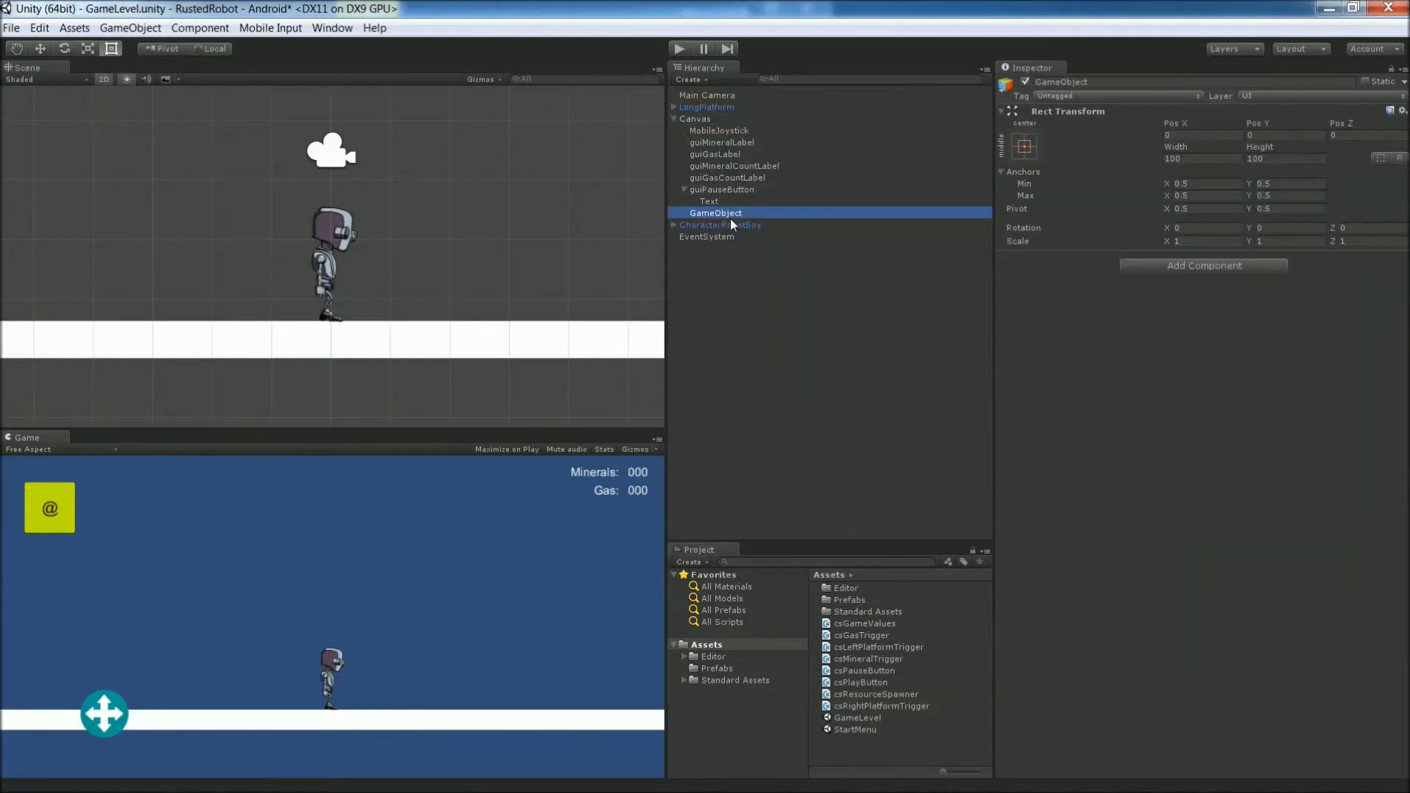
{"action": "left_click", "coordinate": [718, 213]}
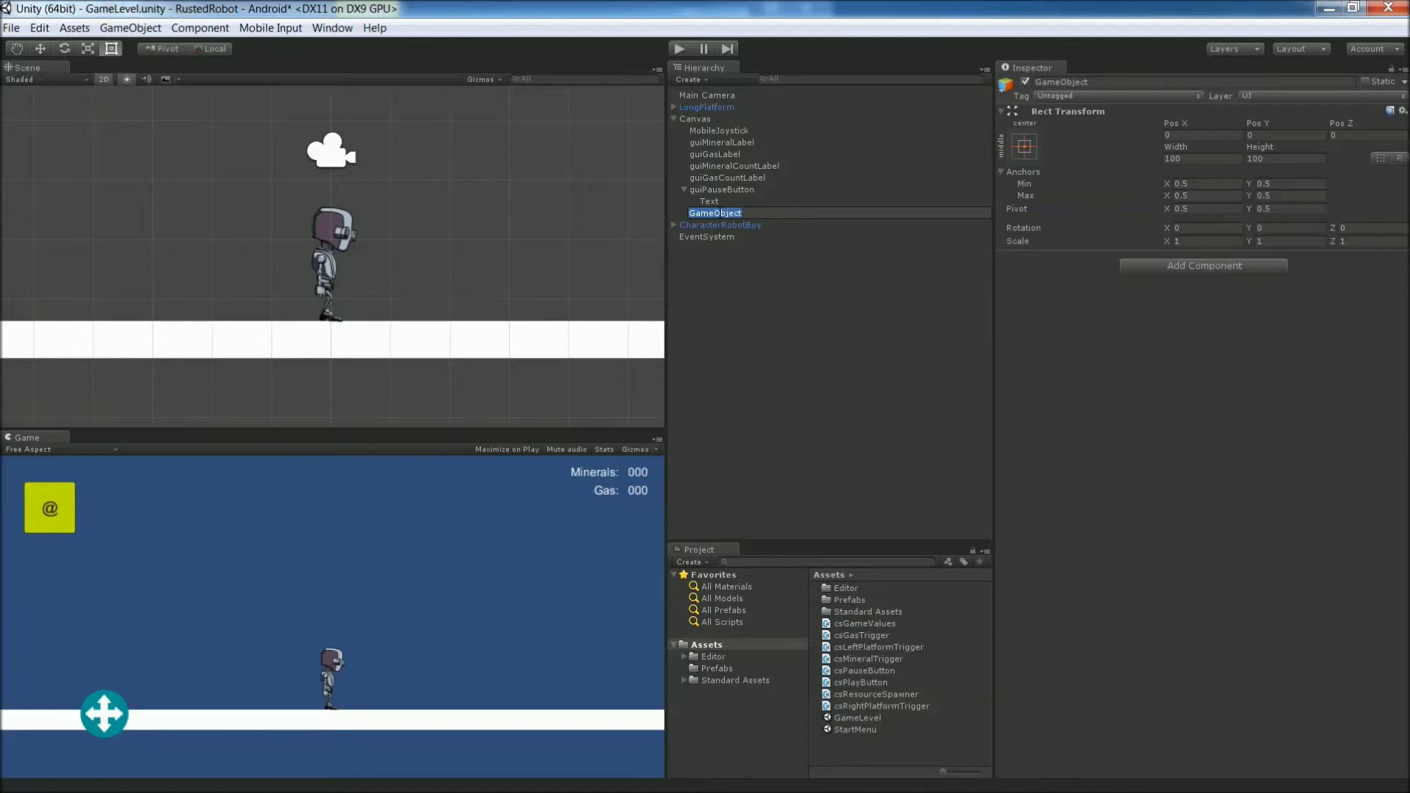
{"action": "type", "text": "GameUI"}
{"action": "left_click", "coordinate": [724, 130]}
{"action": "left_click", "coordinate": [701, 191], "text": "shift"}
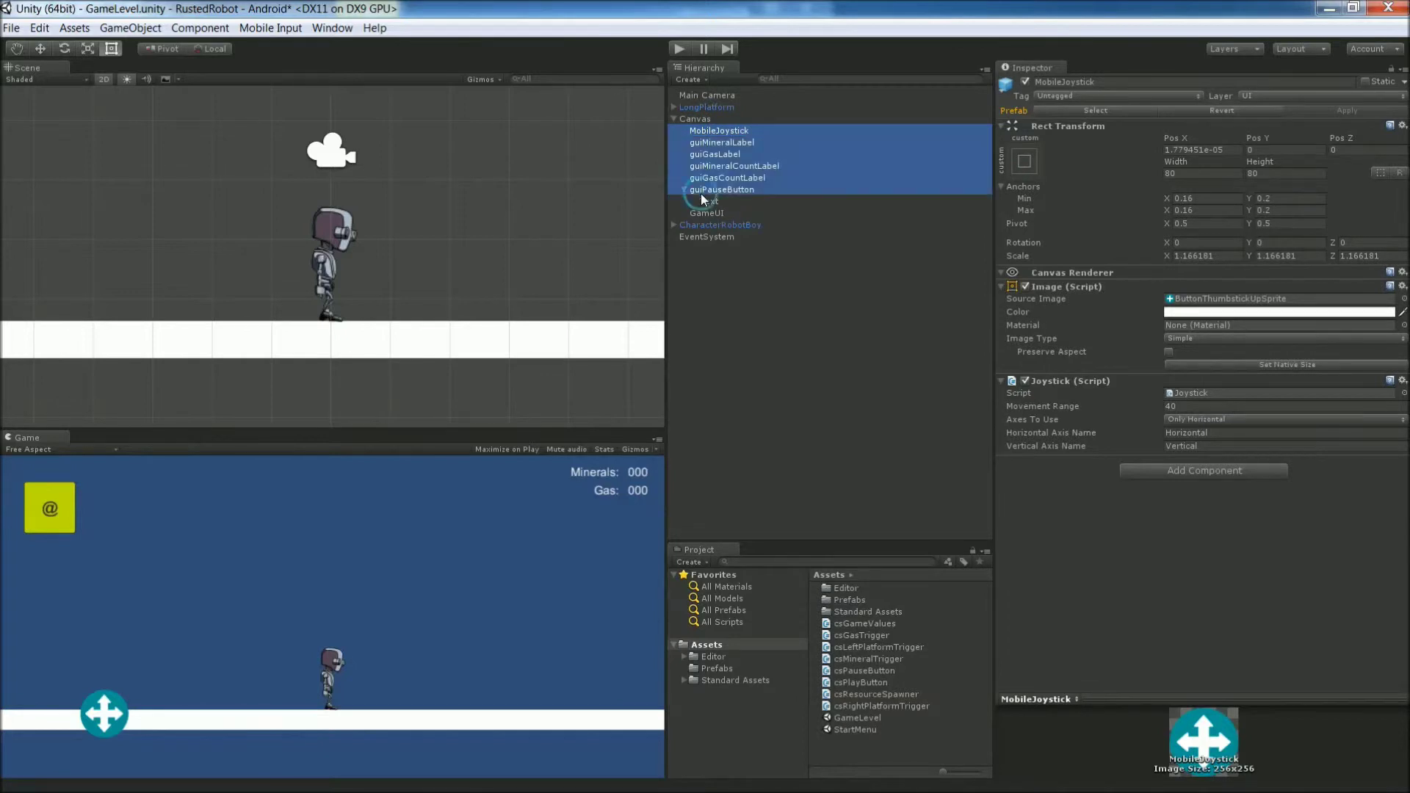
{"action": "left_click_drag", "start_coordinate": [701, 192], "coordinate": [722, 209]}
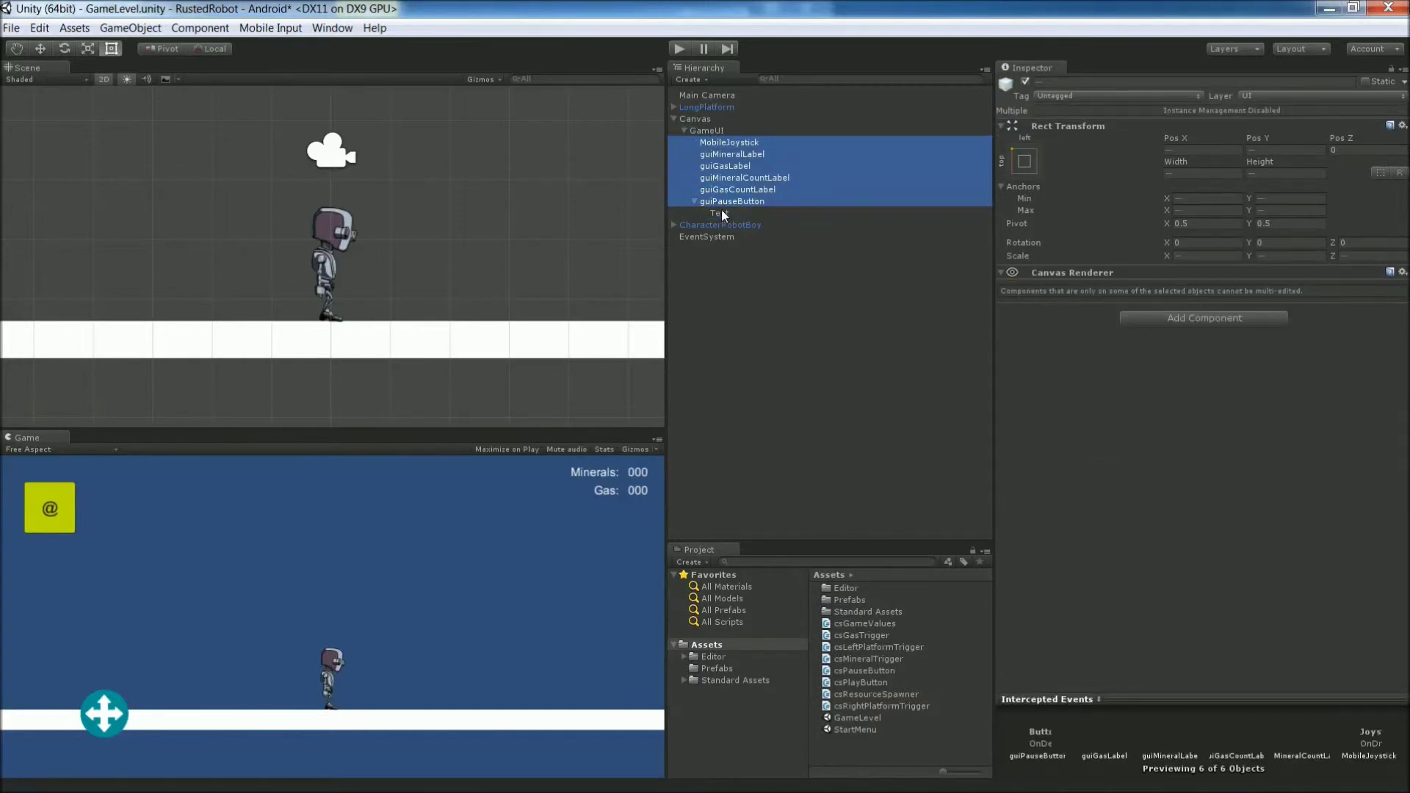
{"action": "left_click", "coordinate": [683, 130]}
{"action": "left_click", "coordinate": [684, 131]}
{"action": "left_click", "coordinate": [686, 130]}
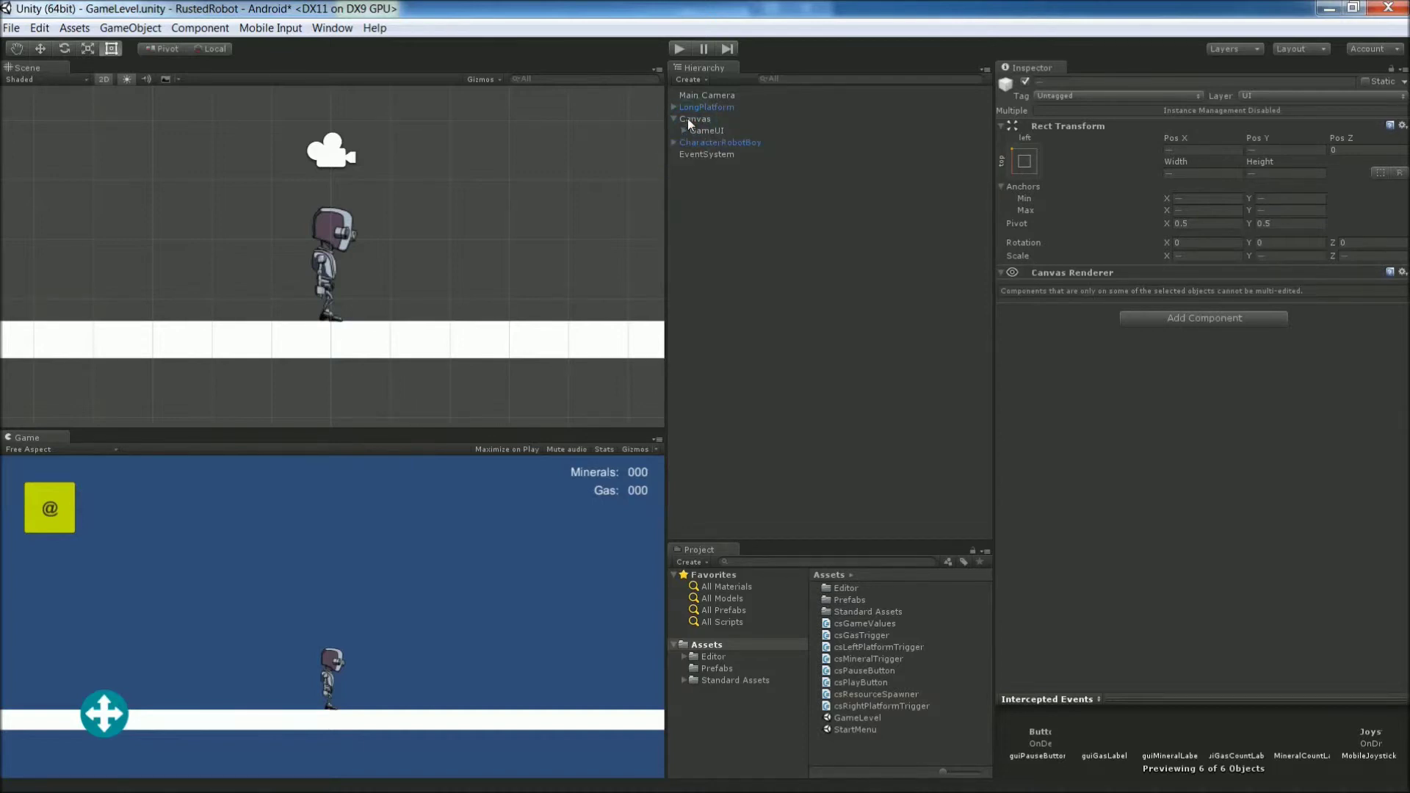
Step: Create another empty object under Canvas named PauseUI
{"action": "right_click", "coordinate": [687, 117]}
{"action": "left_click", "coordinate": [762, 253]}
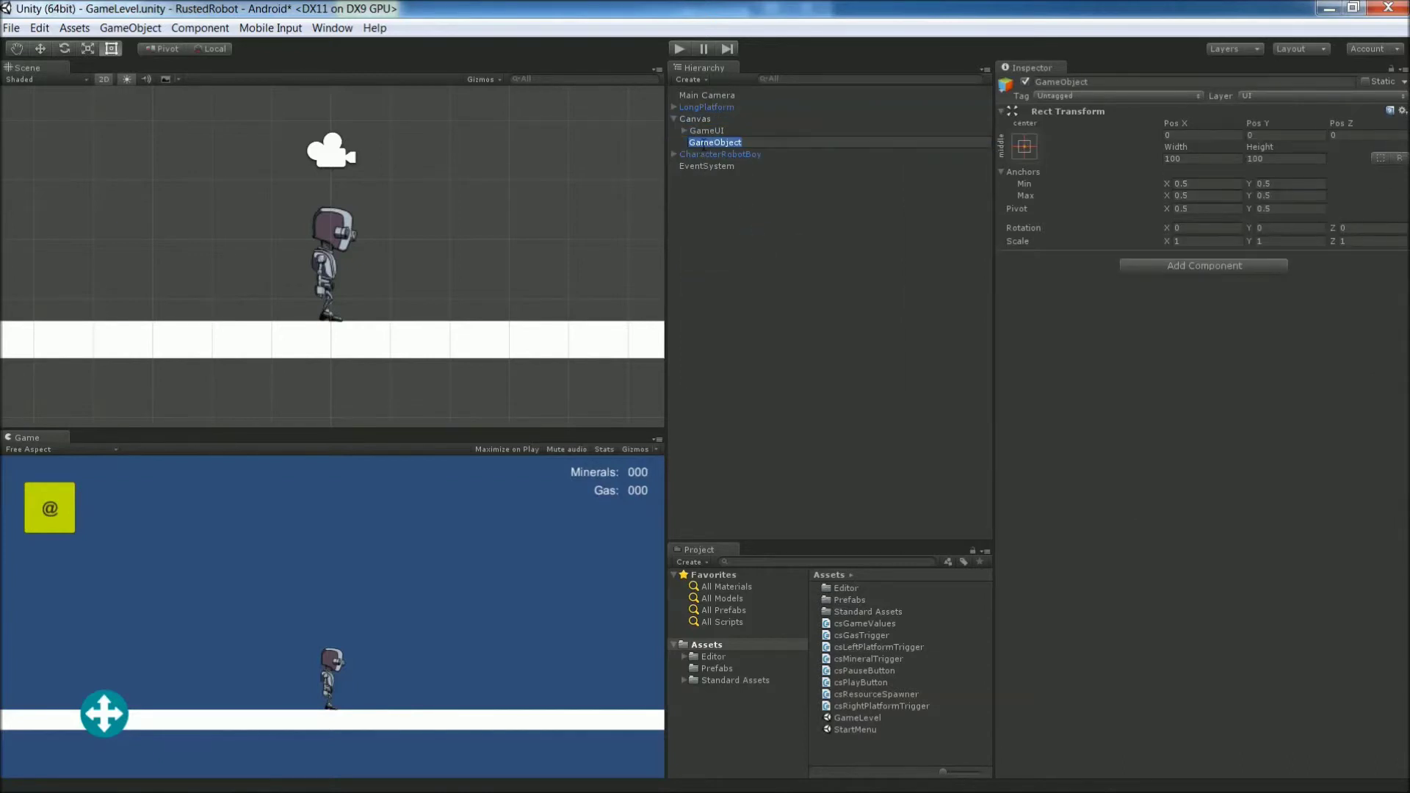
{"action": "type", "text": "PauseUI"}
Step: Assign GameUI and PauseUI to the Game UI and Pause UI fields of guiPauseButton's script
{"action": "left_click", "coordinate": [744, 268]}
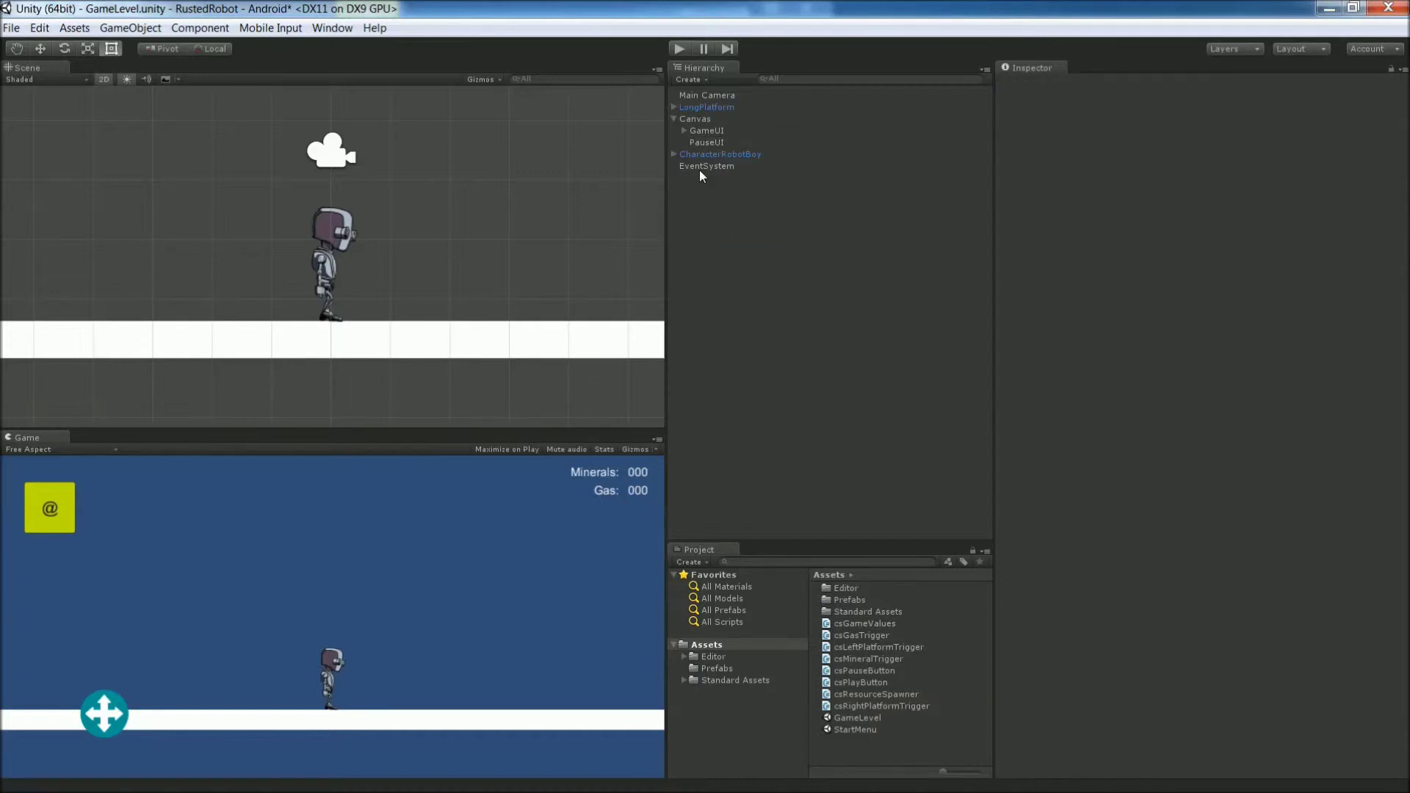
{"action": "left_click", "coordinate": [684, 130]}
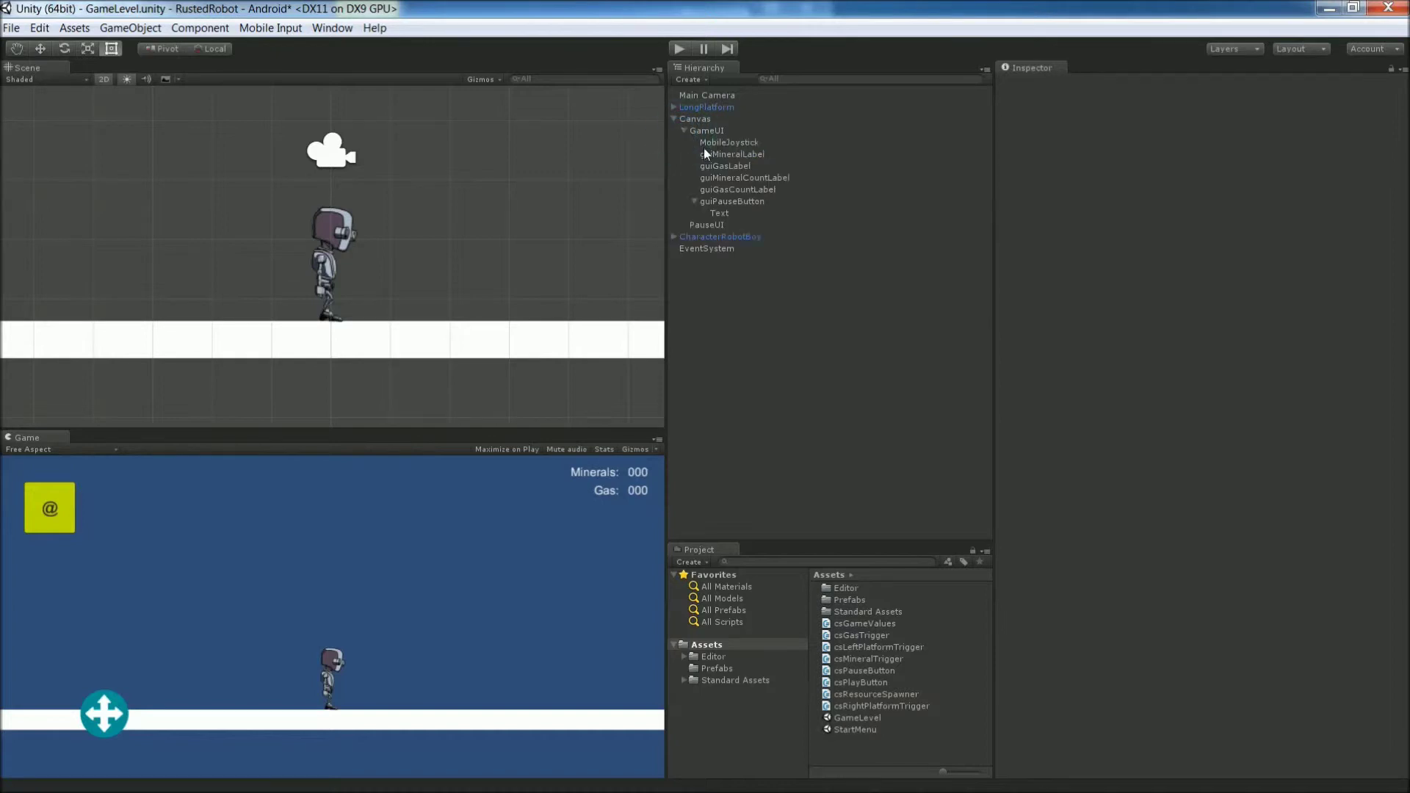
{"action": "left_click", "coordinate": [721, 202]}
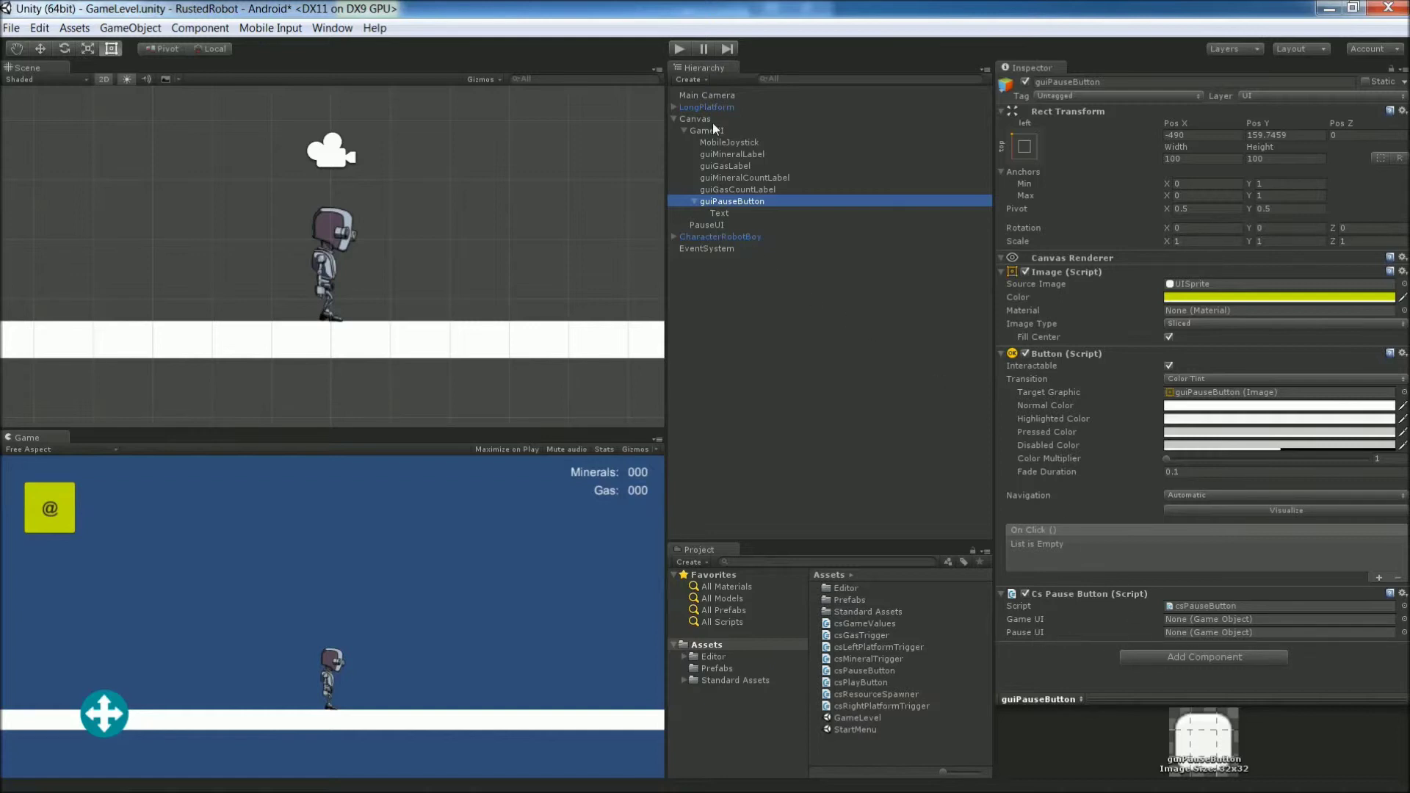
{"action": "left_click_drag", "start_coordinate": [700, 134], "coordinate": [1190, 621]}
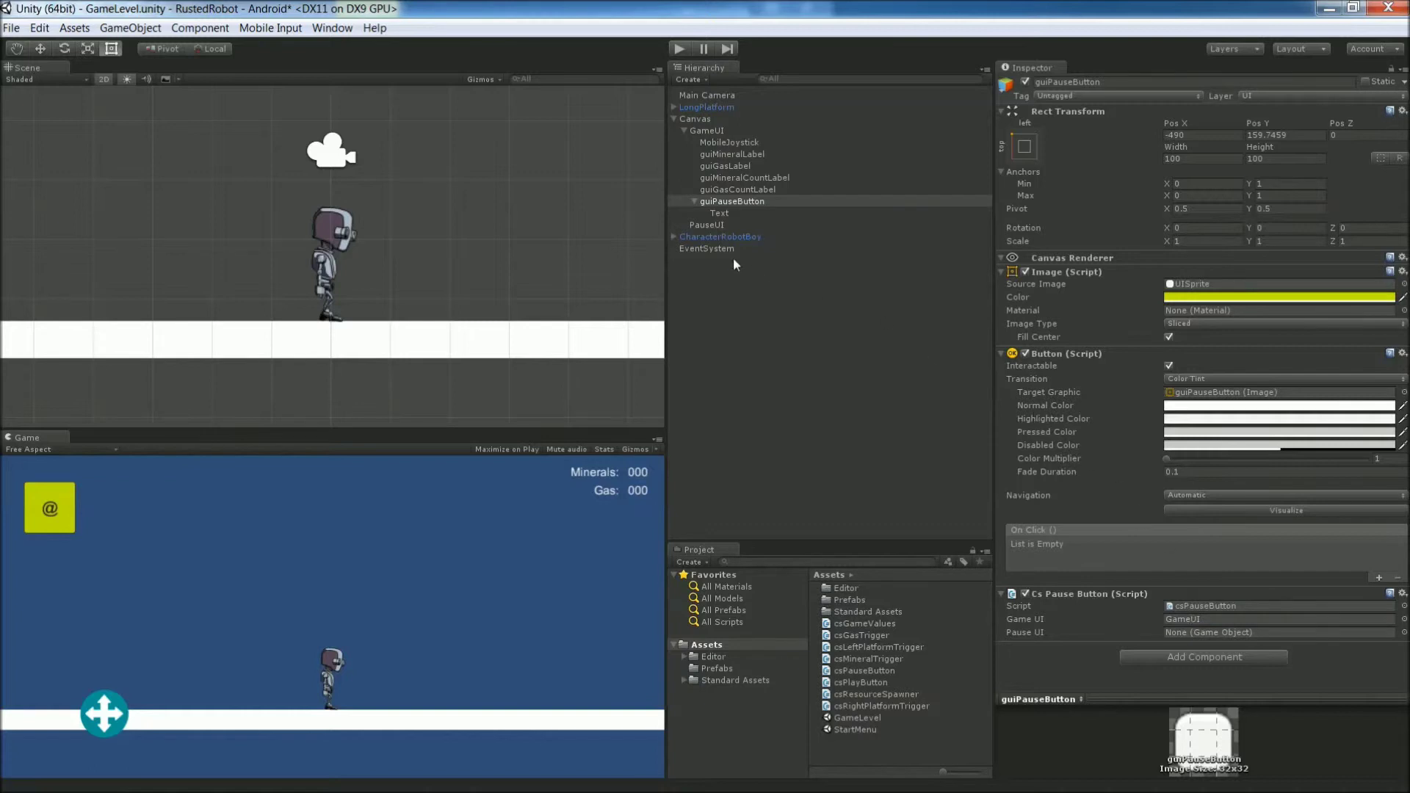
{"action": "left_click_drag", "start_coordinate": [703, 227], "coordinate": [1198, 630]}
{"action": "right_click", "coordinate": [721, 225]}
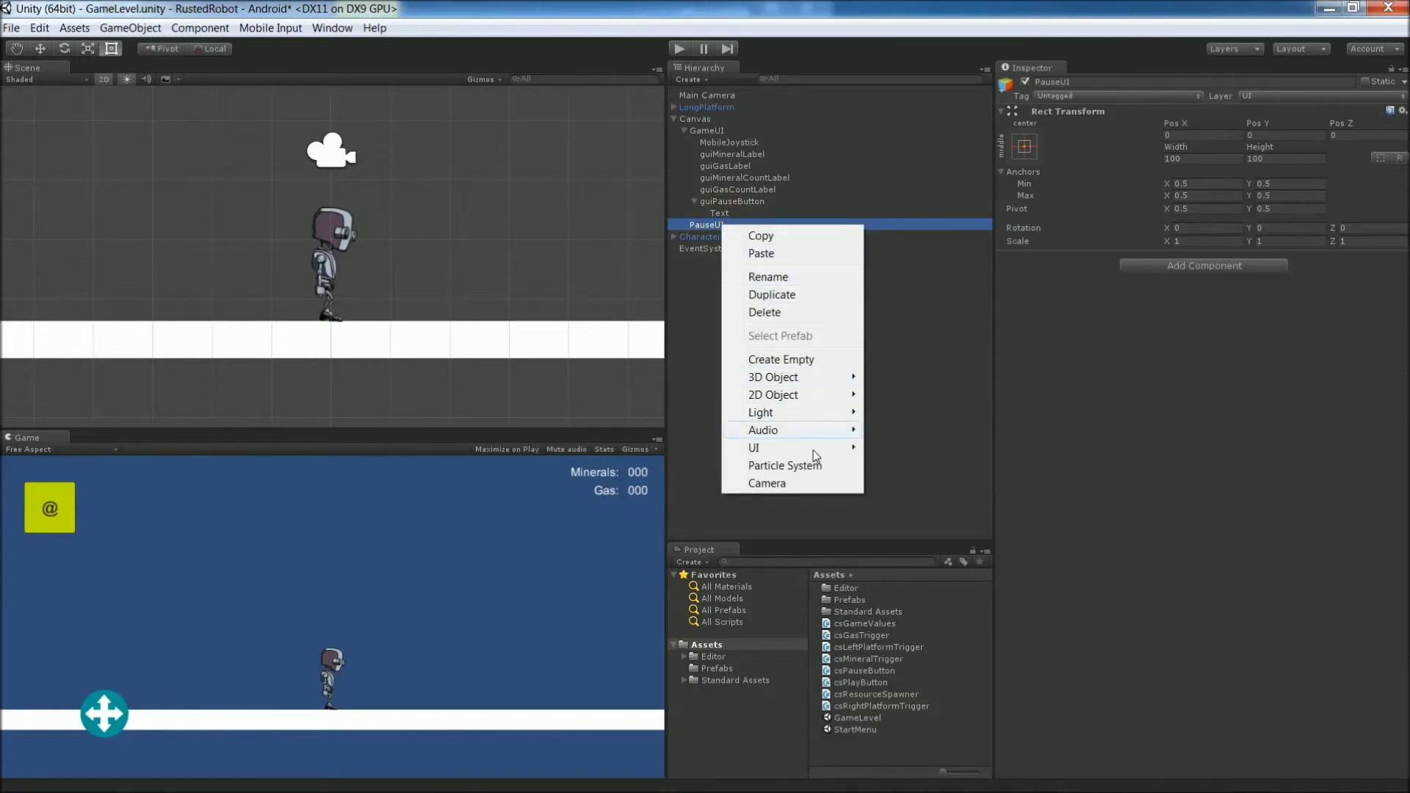
Step: Add a text element guiPausedLabel under PauseUI at Pos Y 200, width 500, height 100
{"action": "mouse_move", "coordinate": [813, 451]}
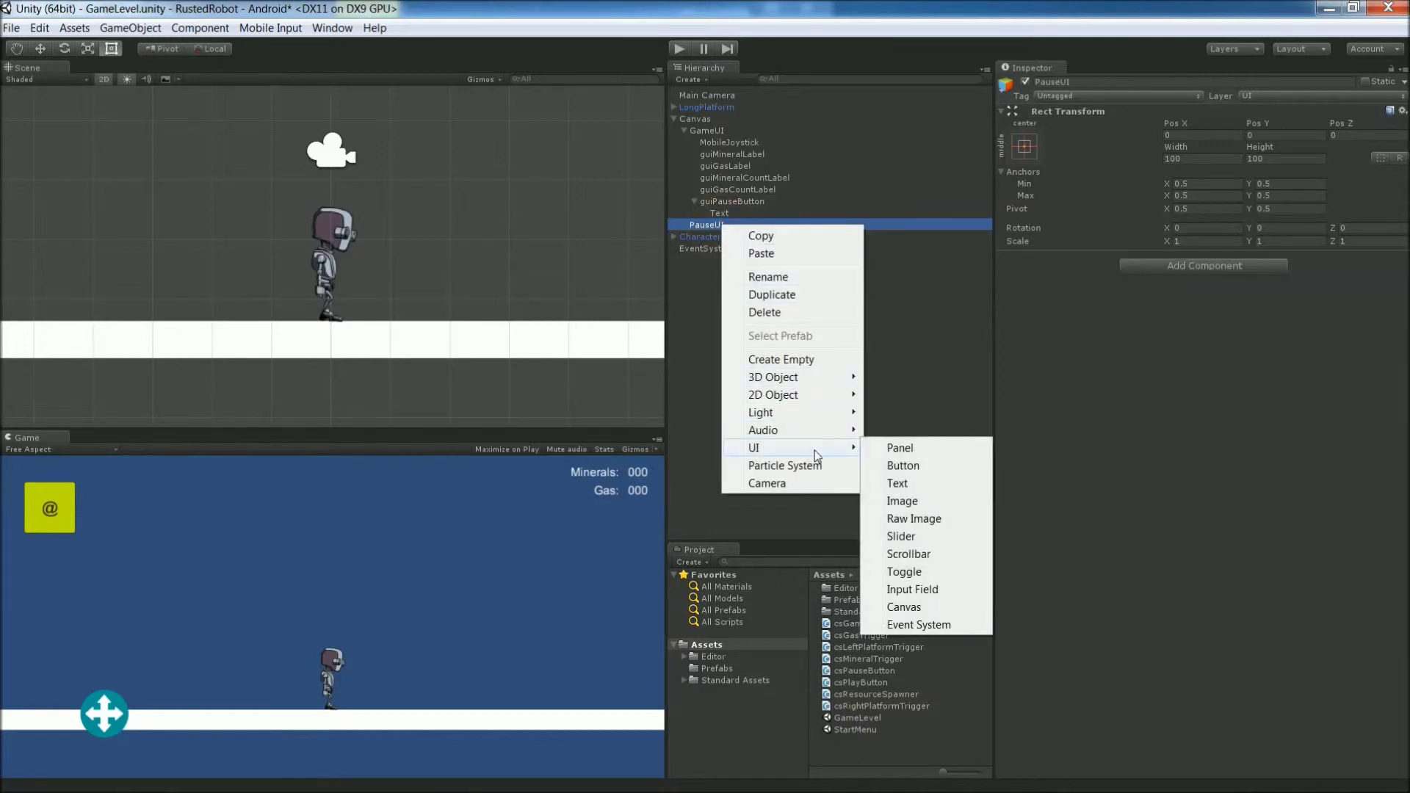
{"action": "left_click", "coordinate": [917, 487]}
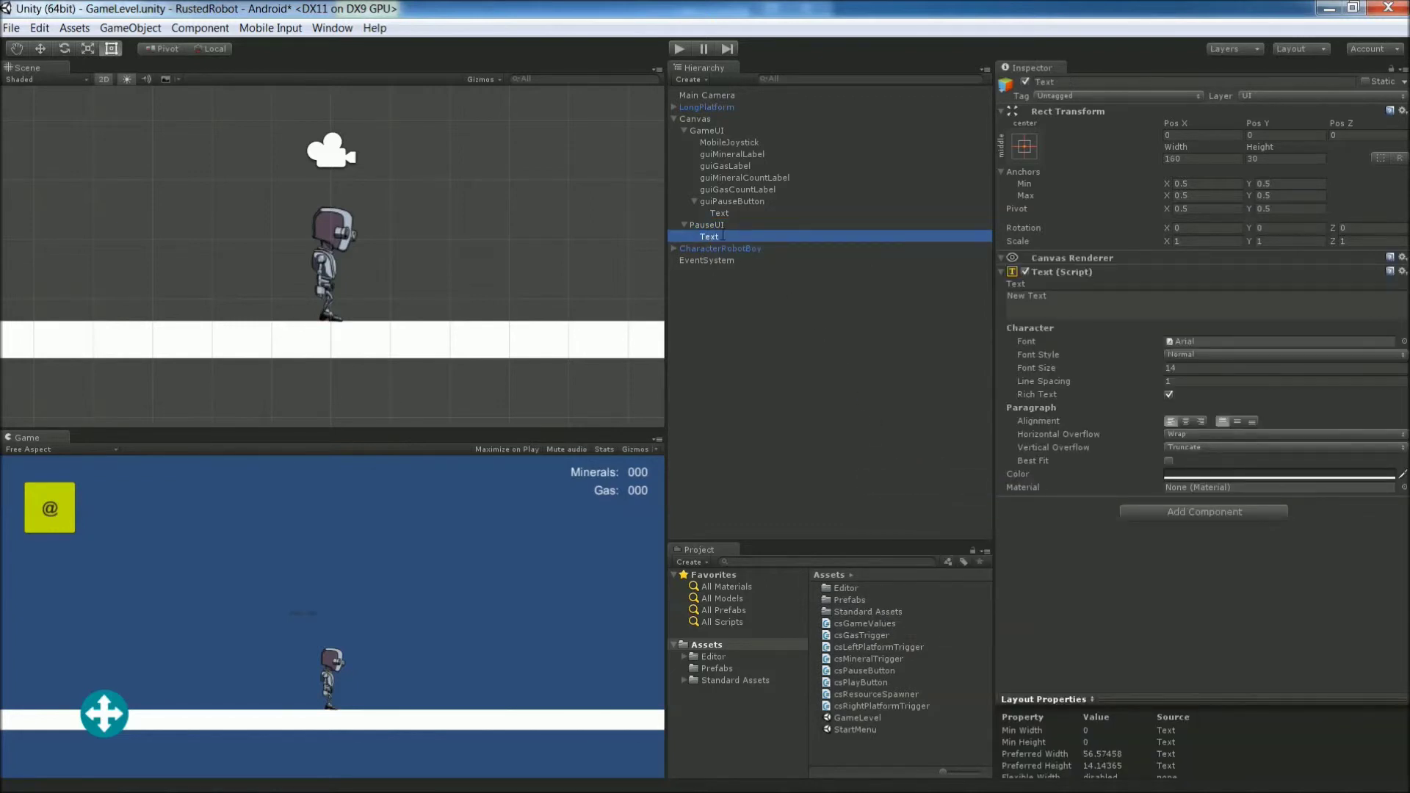
{"action": "type", "text": "gui"}
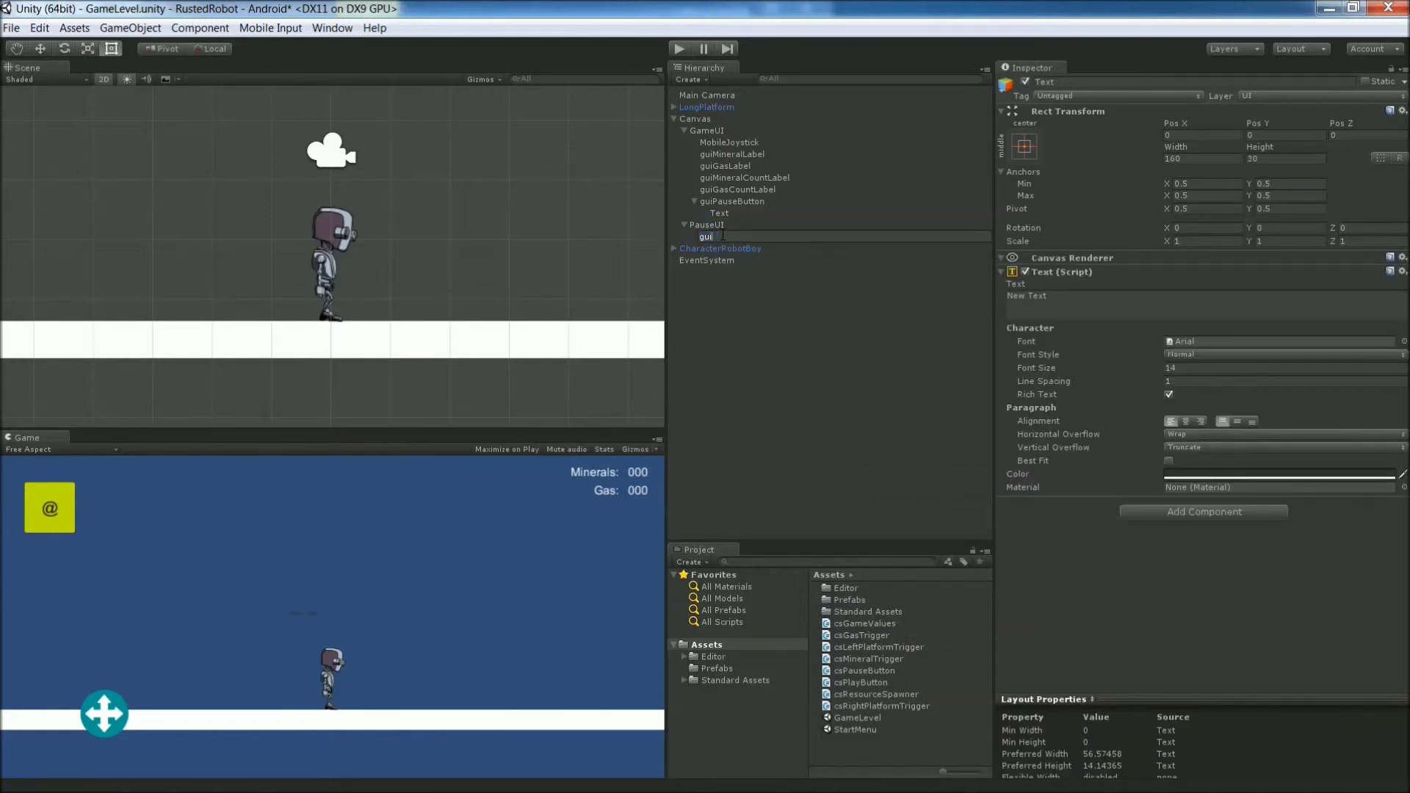
{"action": "type", "text": "PausedLabel"}
{"action": "left_click", "coordinate": [1188, 136]}
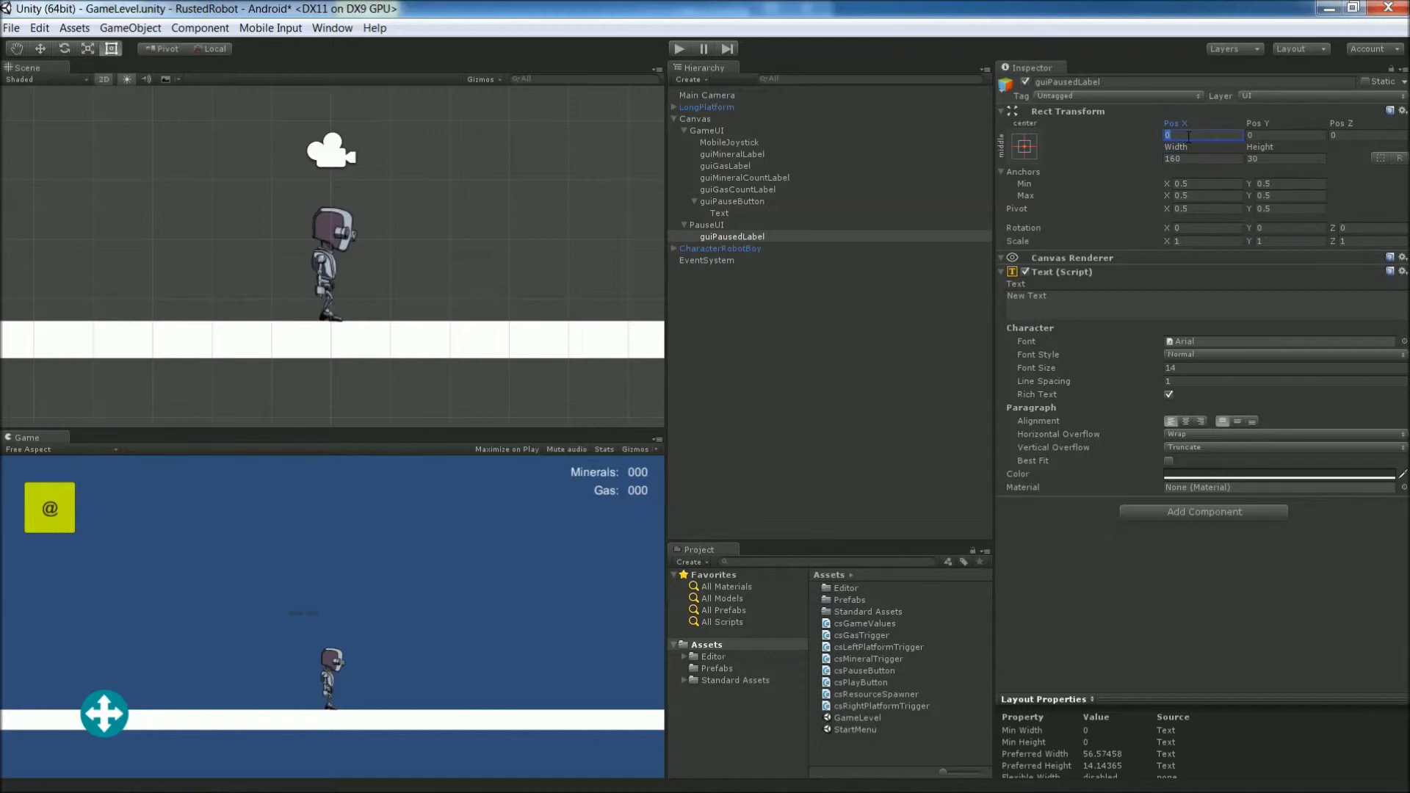
{"action": "key", "text": "Tab"}
{"action": "type", "text": "200"}
{"action": "key", "text": "Tab"}
{"action": "key", "text": "Tab"}
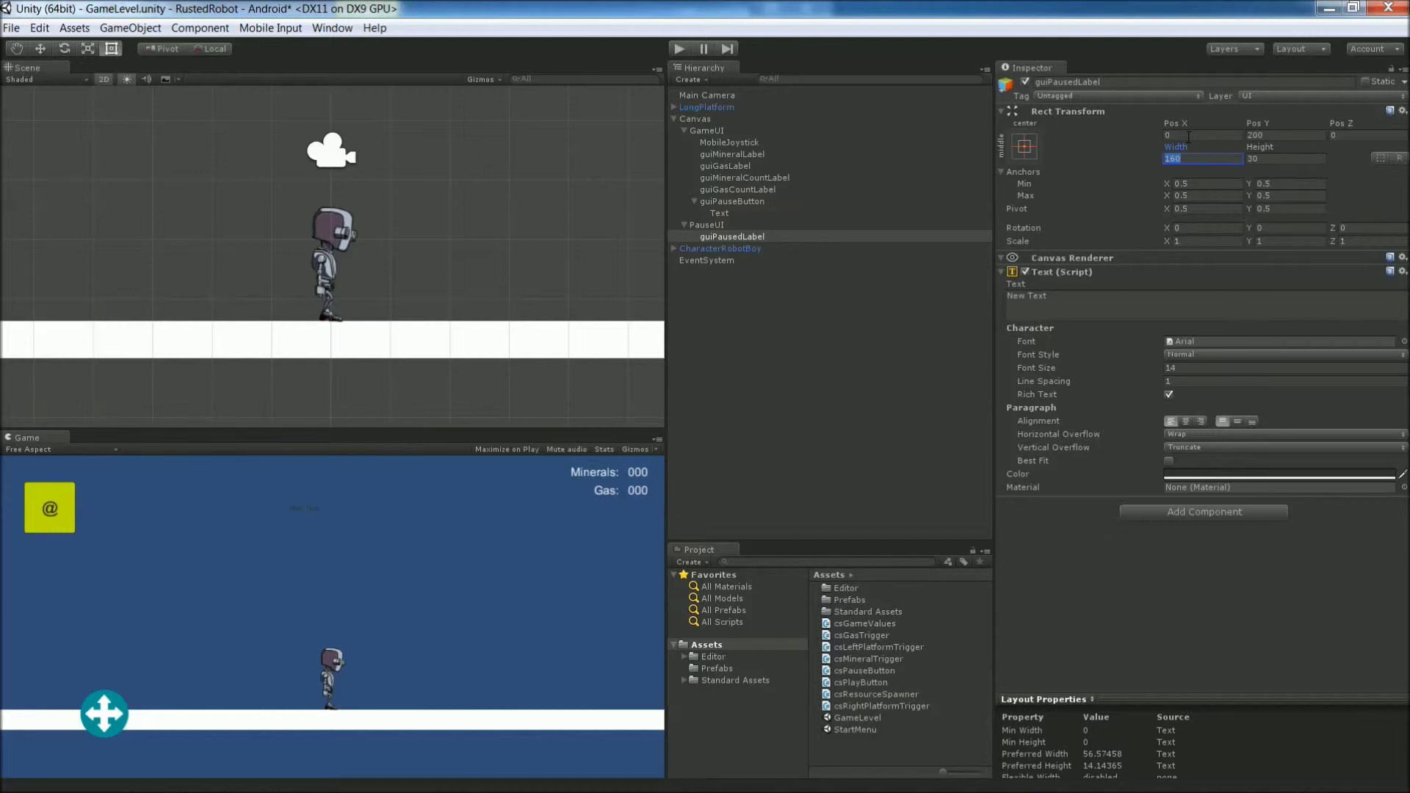
{"action": "type", "text": "500"}
{"action": "key", "text": "Tab"}
{"action": "type", "text": "100"}
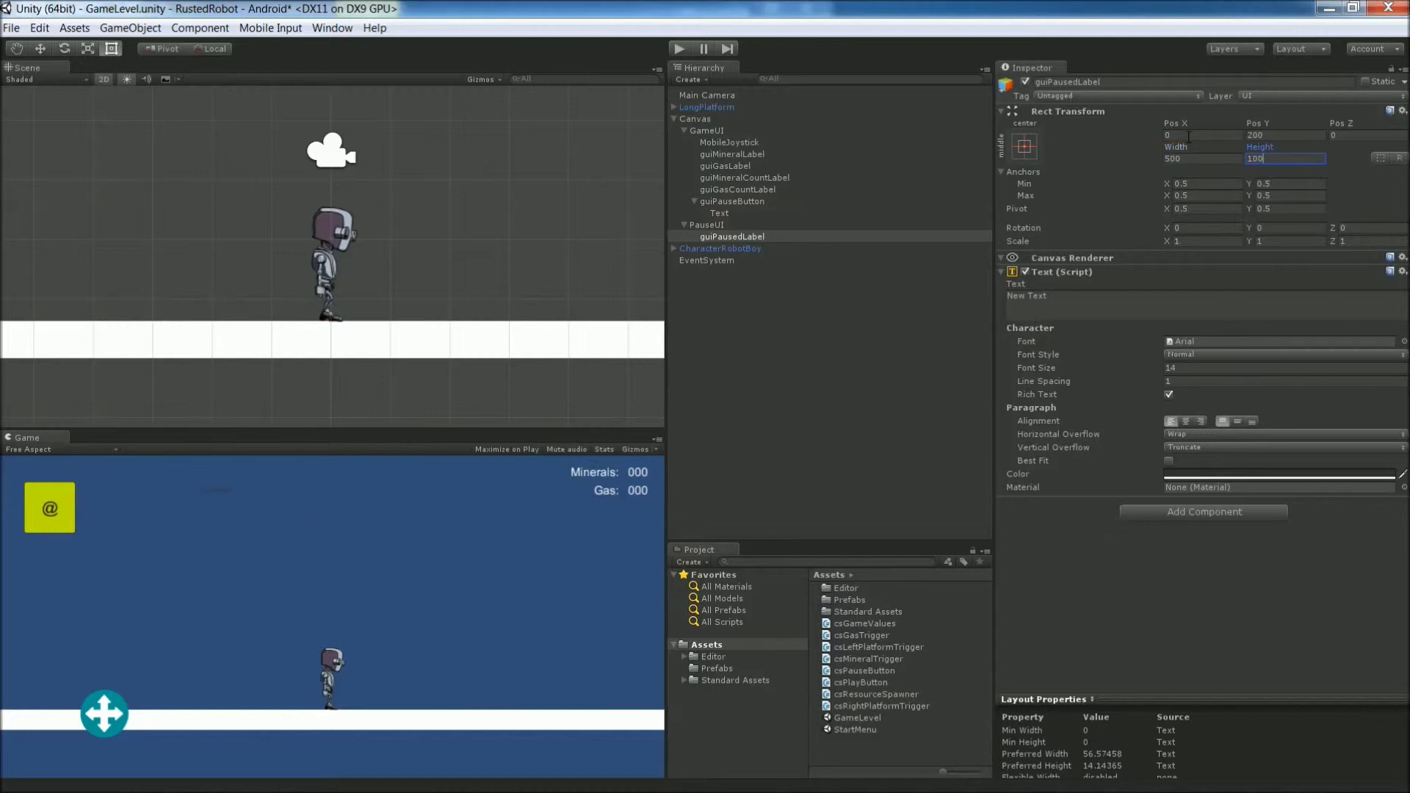
Step: Make the label read 'Paused' in bold, size 72, centred, in white
{"action": "left_click", "coordinate": [1171, 308]}
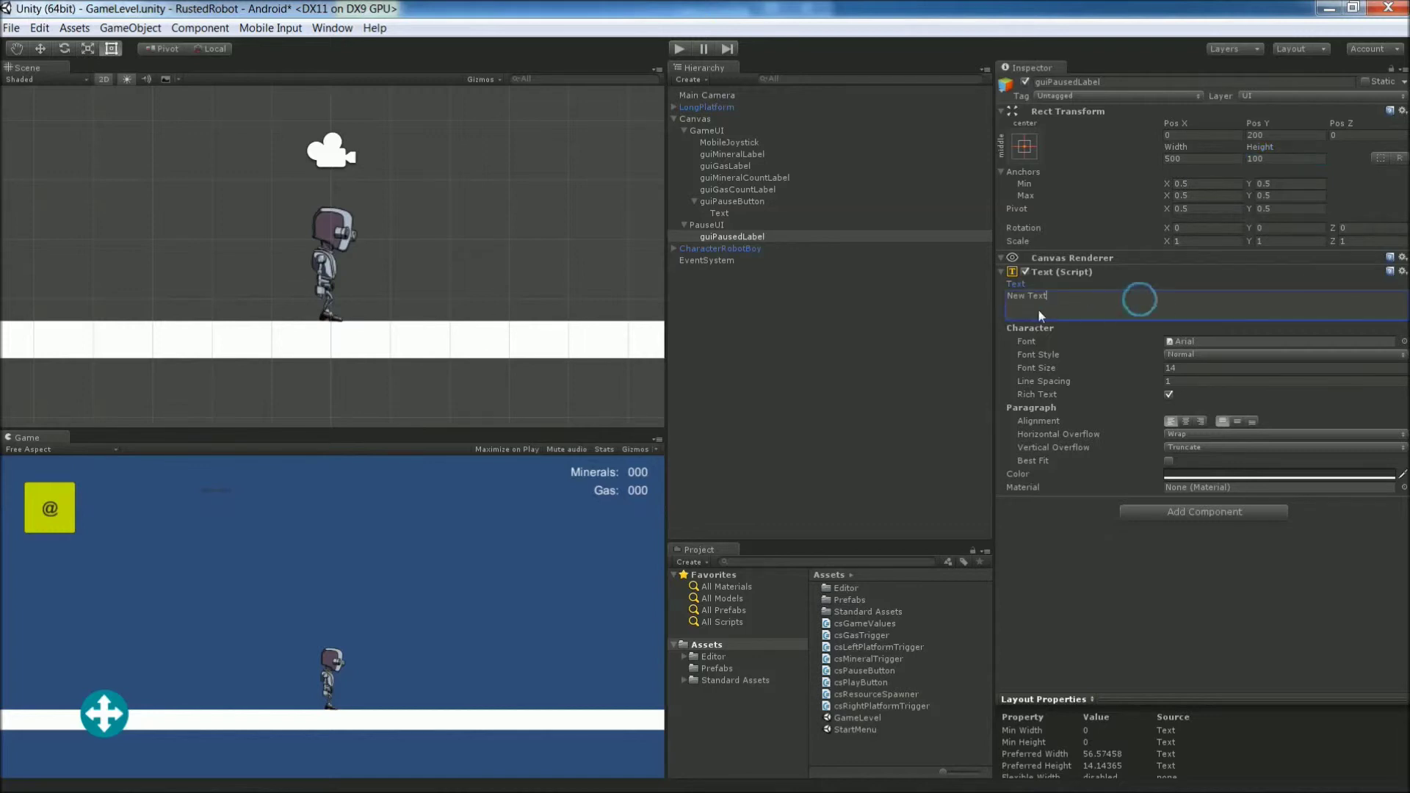
{"action": "key", "text": "ctrl+a"}
{"action": "type", "text": "Paused"}
{"action": "left_click", "coordinate": [1175, 354]}
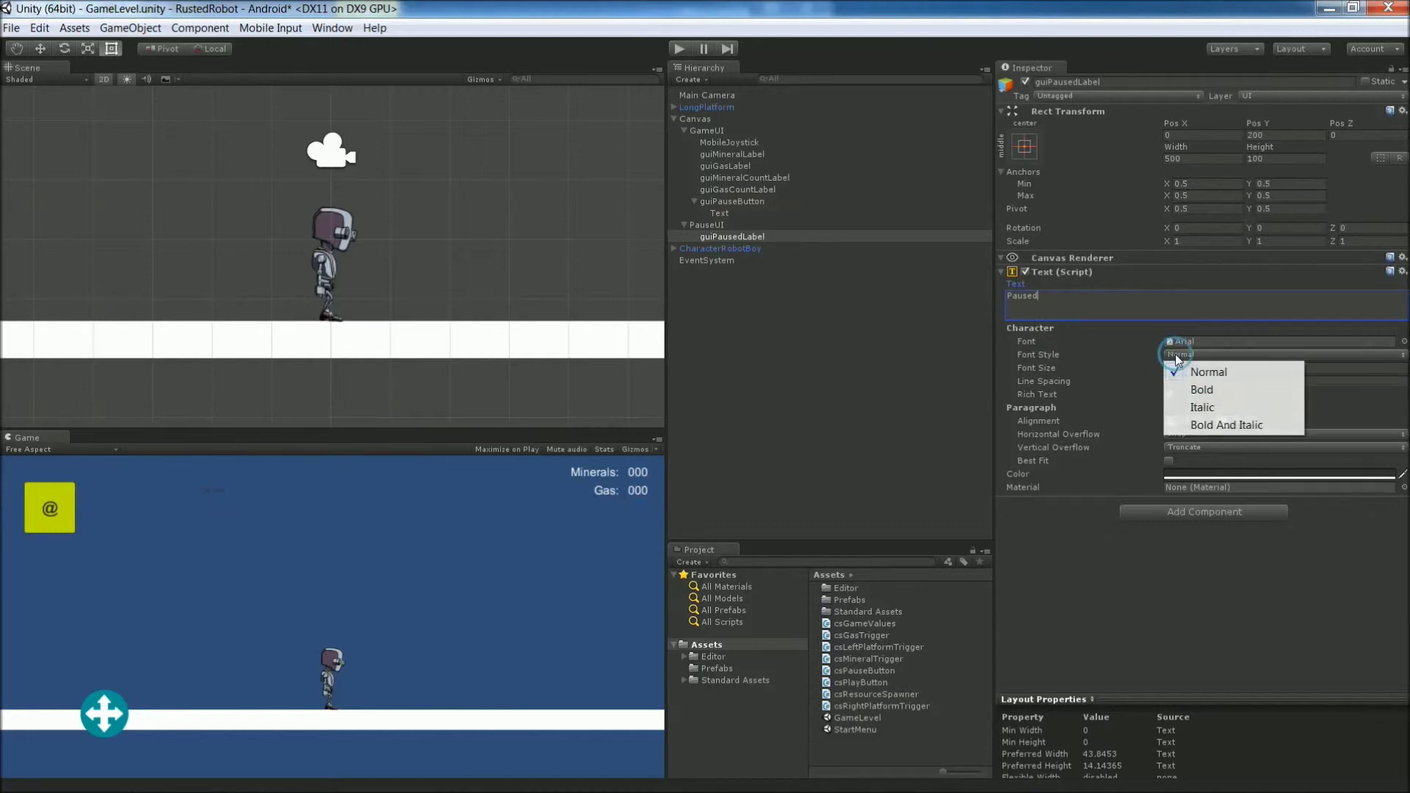
{"action": "left_click", "coordinate": [1196, 387]}
{"action": "left_click", "coordinate": [1154, 367]}
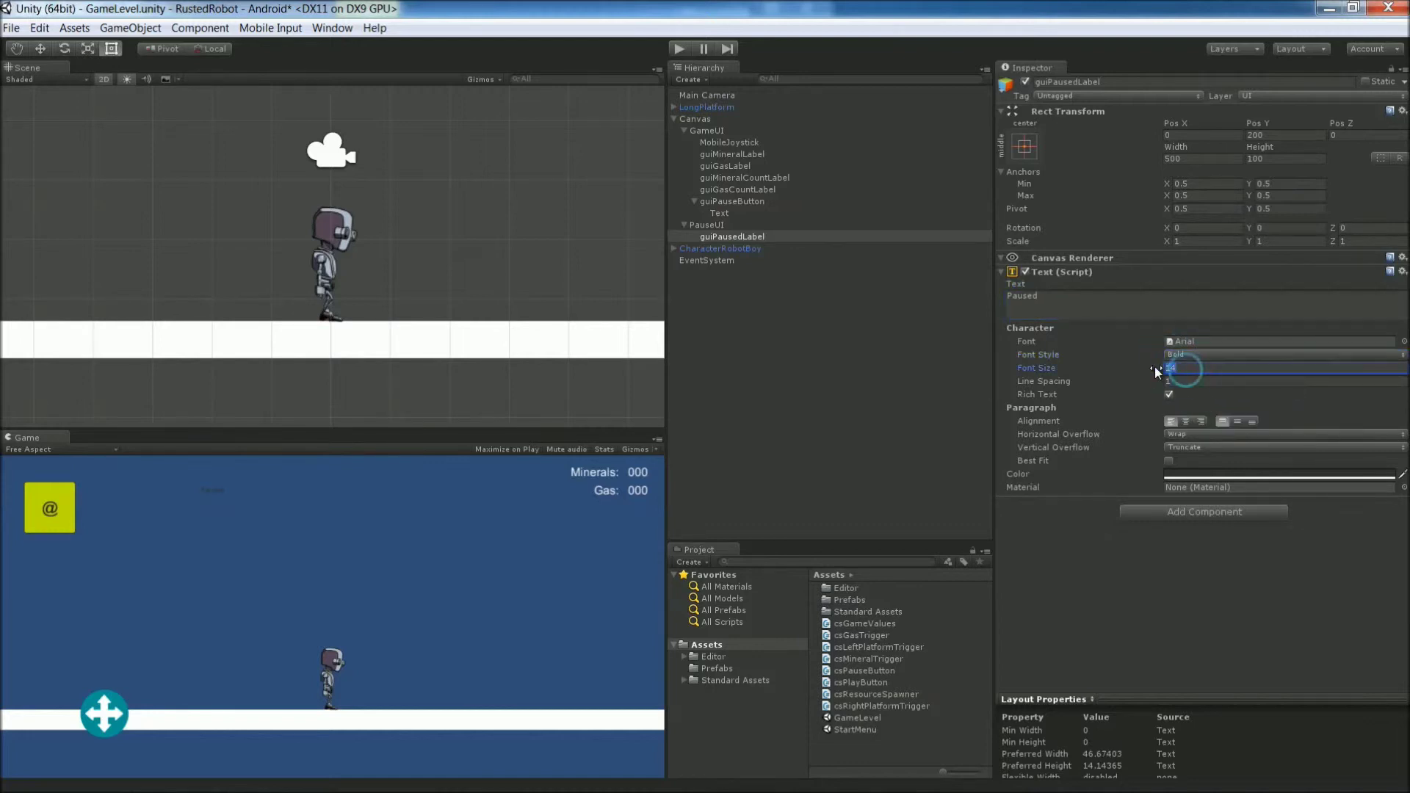
{"action": "type", "text": "72"}
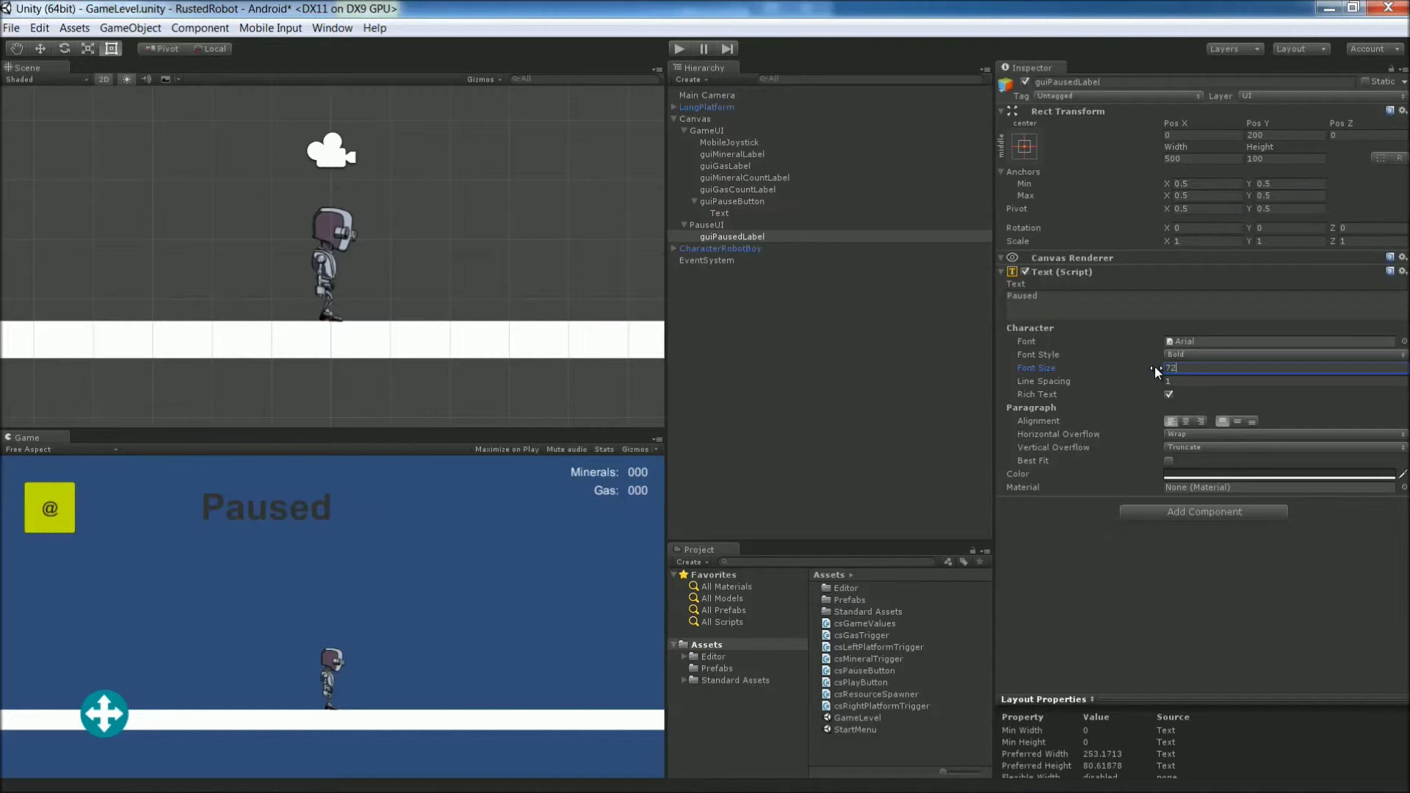
{"action": "left_click", "coordinate": [1187, 420]}
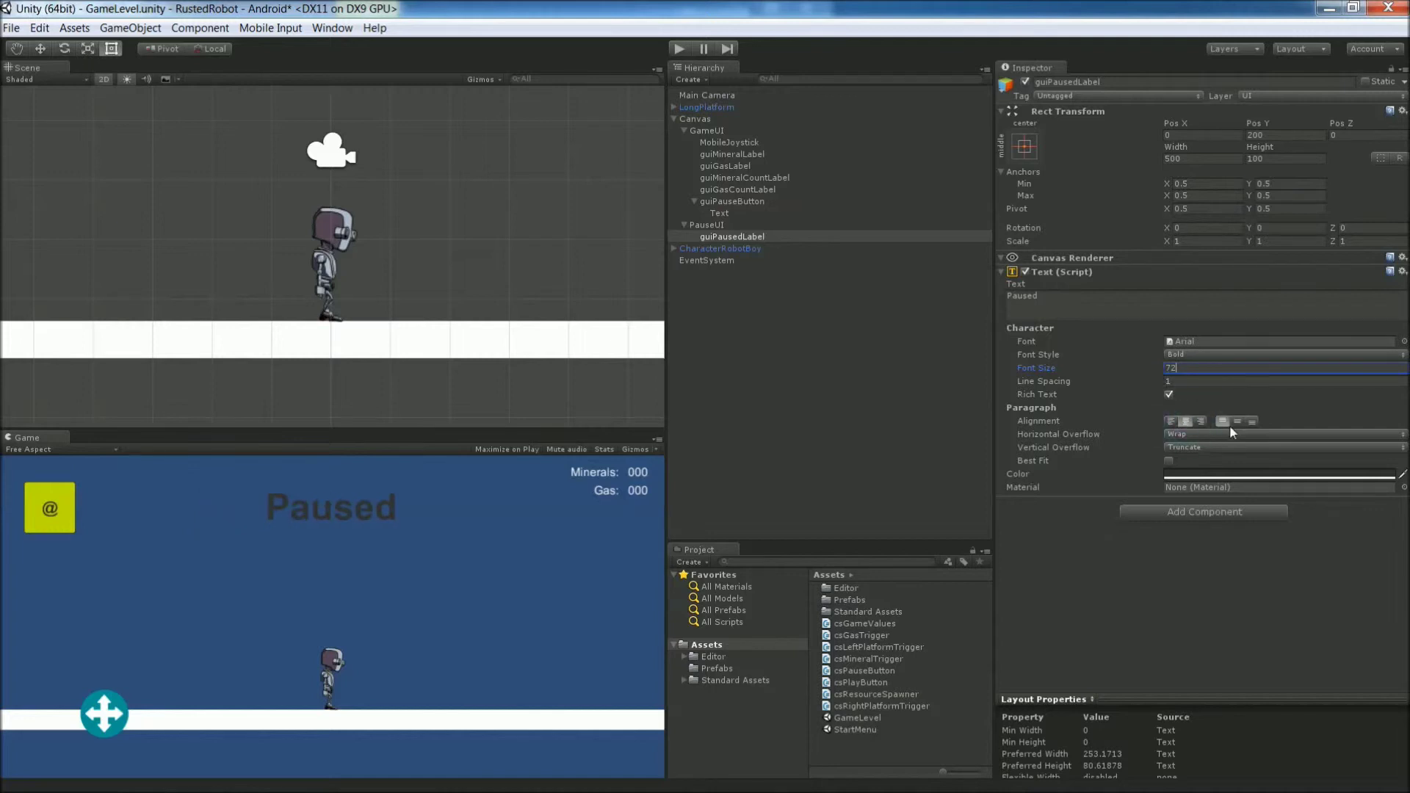
{"action": "left_click", "coordinate": [1238, 422]}
{"action": "left_click", "coordinate": [1238, 474]}
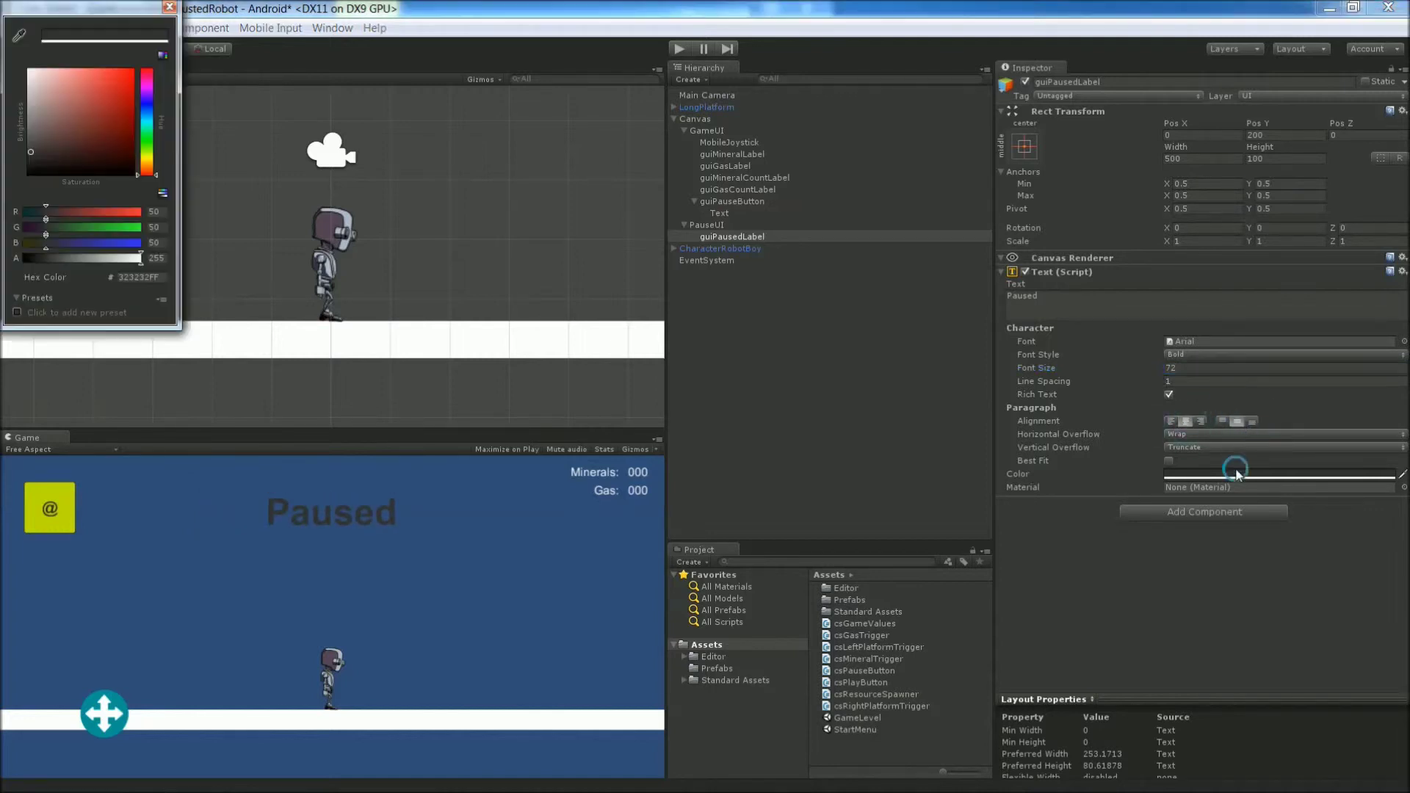
{"action": "left_click_drag", "start_coordinate": [123, 132], "coordinate": [28, 69]}
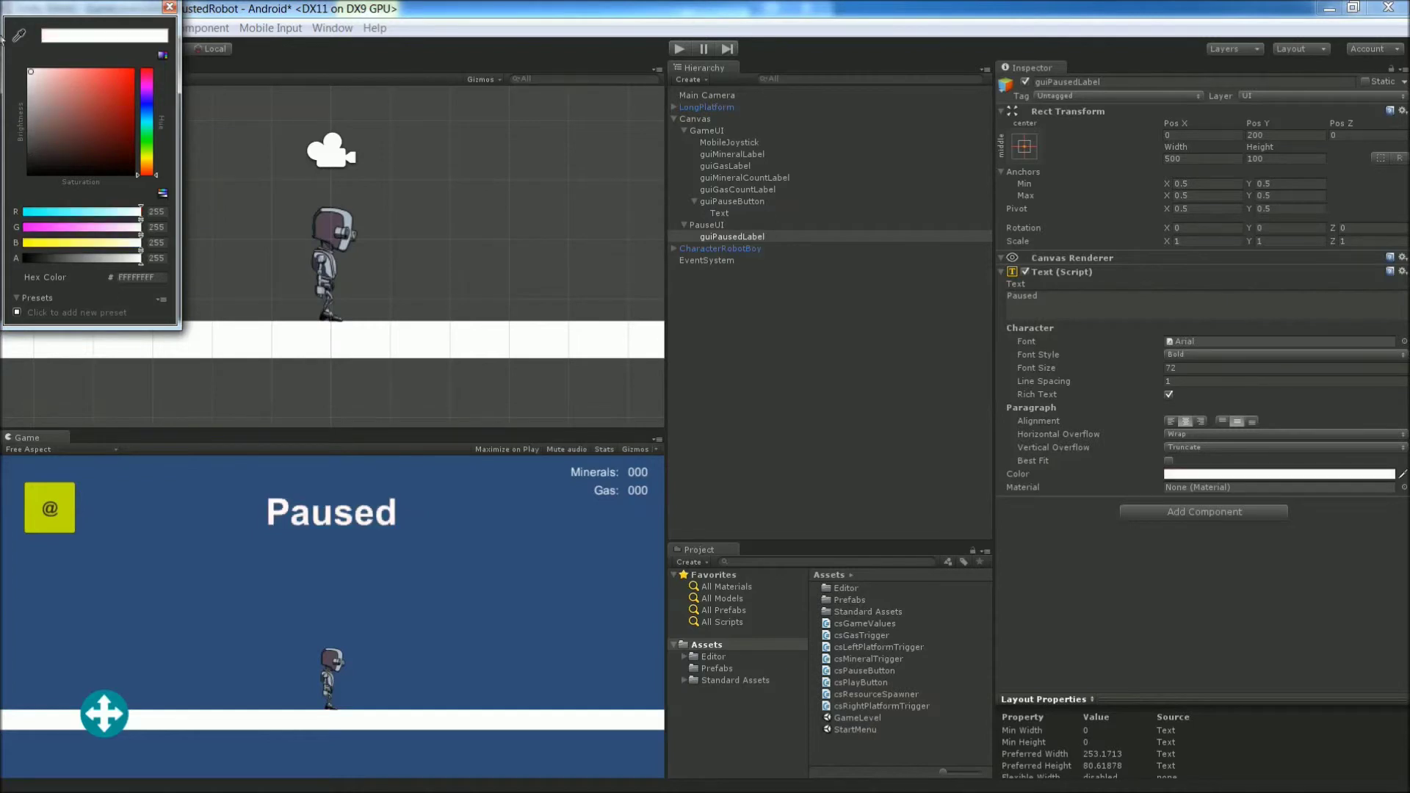
{"action": "left_click", "coordinate": [169, 8]}
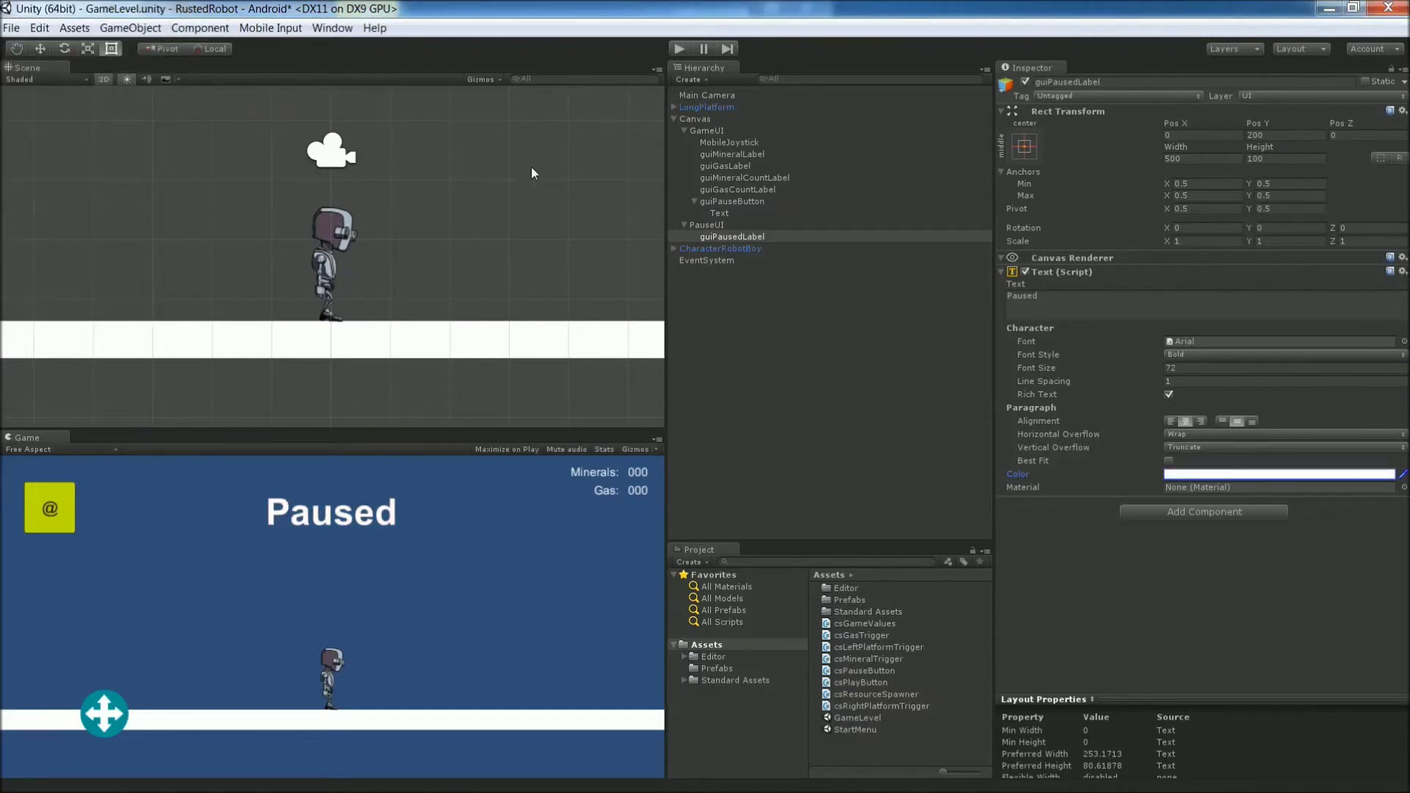
Step: Add a UI Button inside PauseUI named guiPlayButton
{"action": "right_click", "coordinate": [716, 224]}
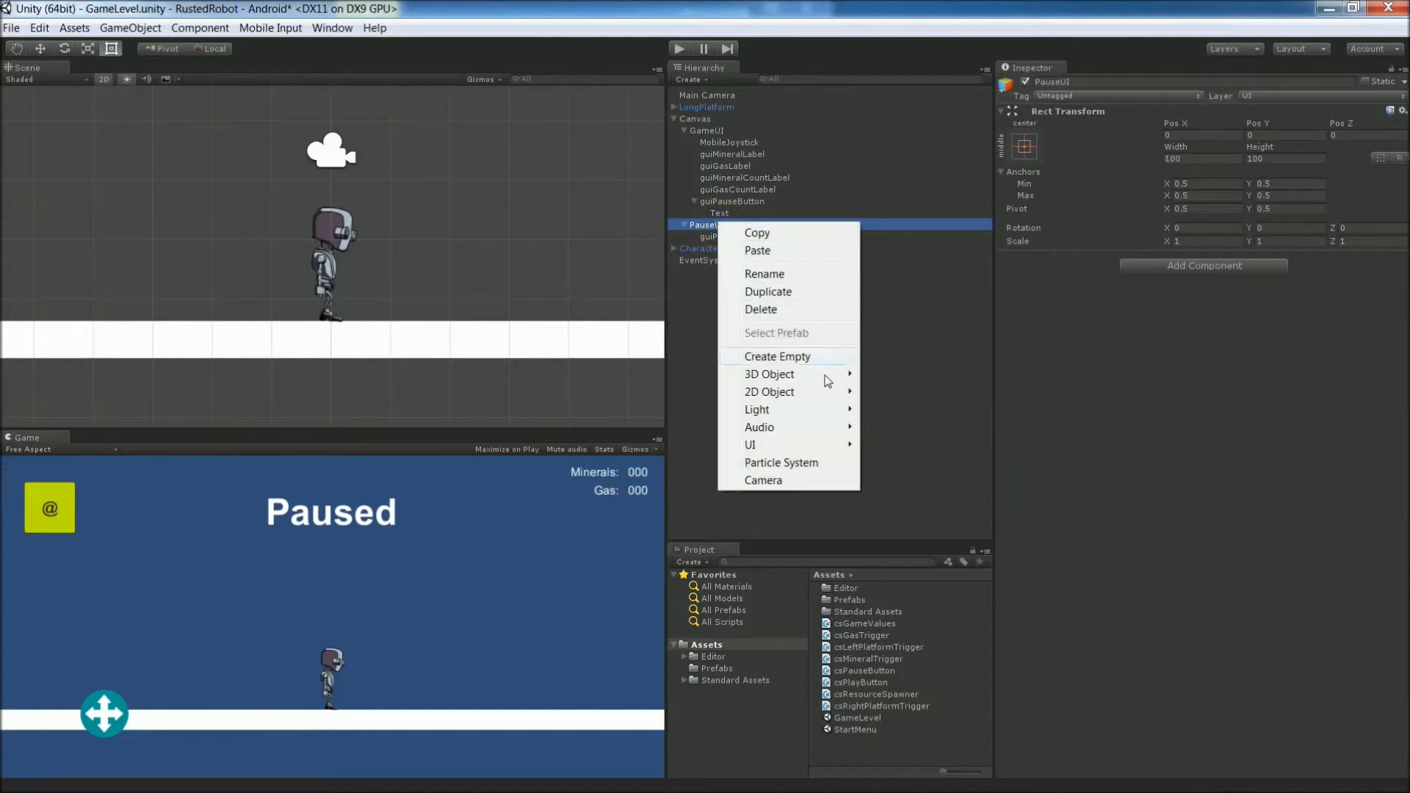
{"action": "mouse_move", "coordinate": [815, 444]}
{"action": "left_click", "coordinate": [900, 462]}
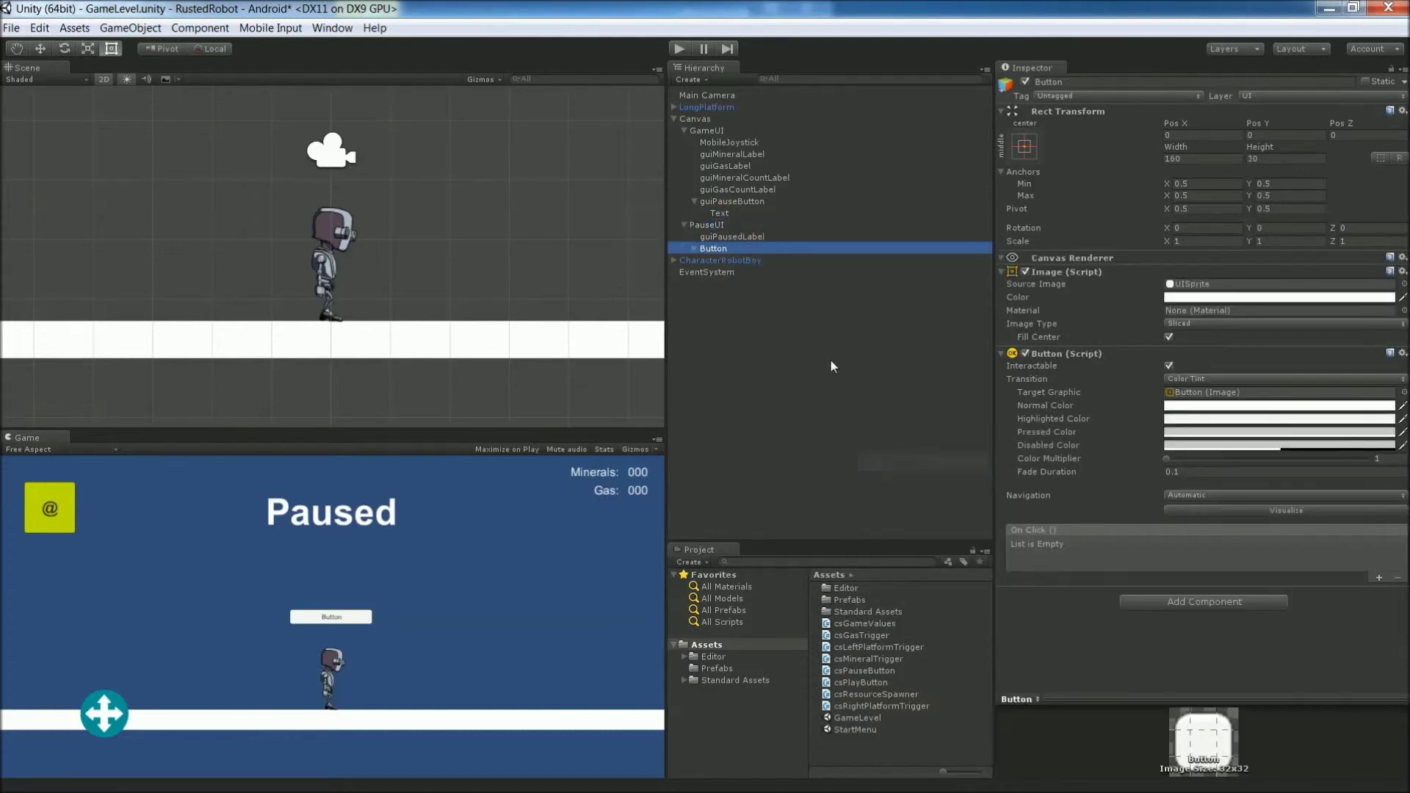
{"action": "left_click", "coordinate": [721, 249]}
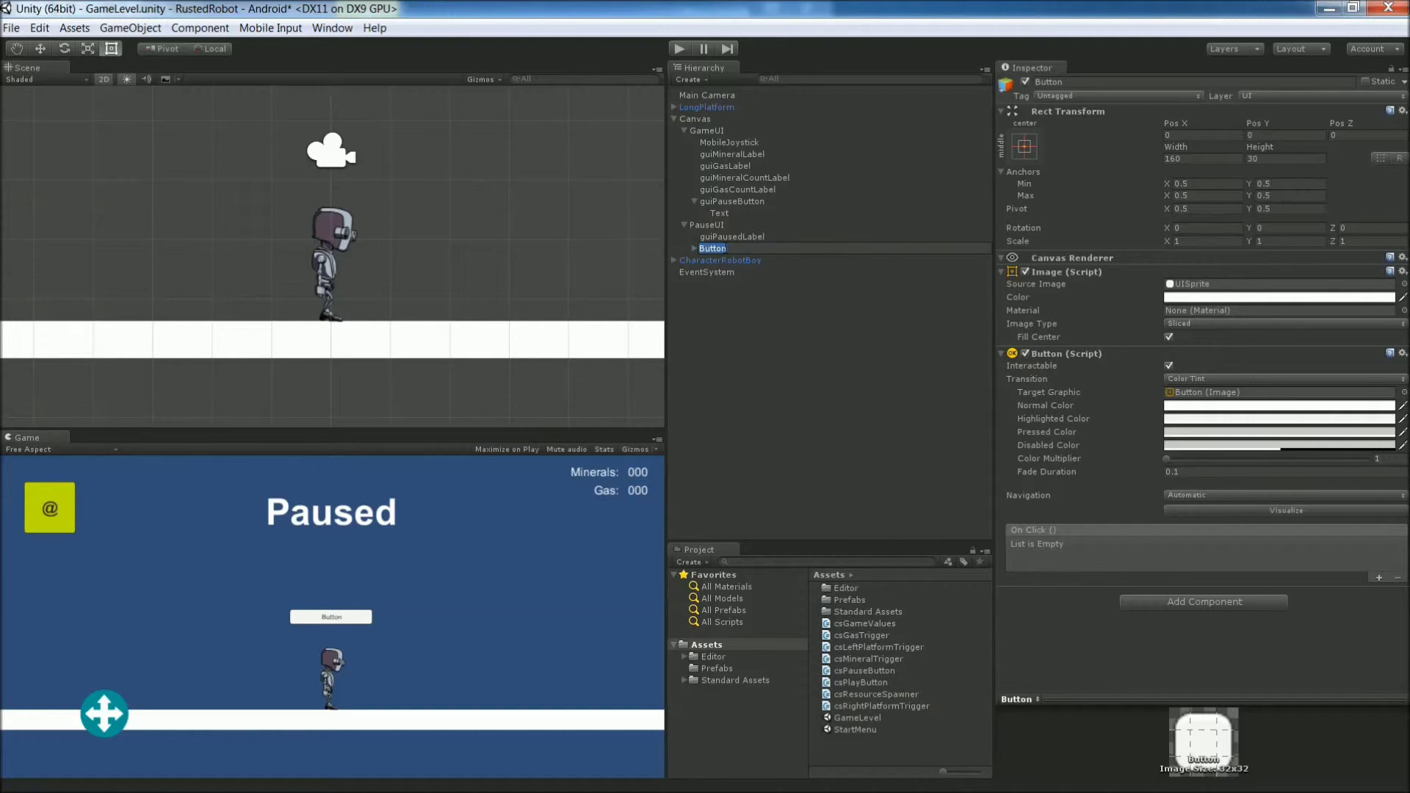
{"action": "type", "text": "gui"}
{"action": "type", "text": "PlayButton"}
{"action": "key", "text": "Return"}
Step: Place guiPlayButton at Pos Y 50, size 300×50, with a yellow image colour
{"action": "left_click", "coordinate": [1200, 136]}
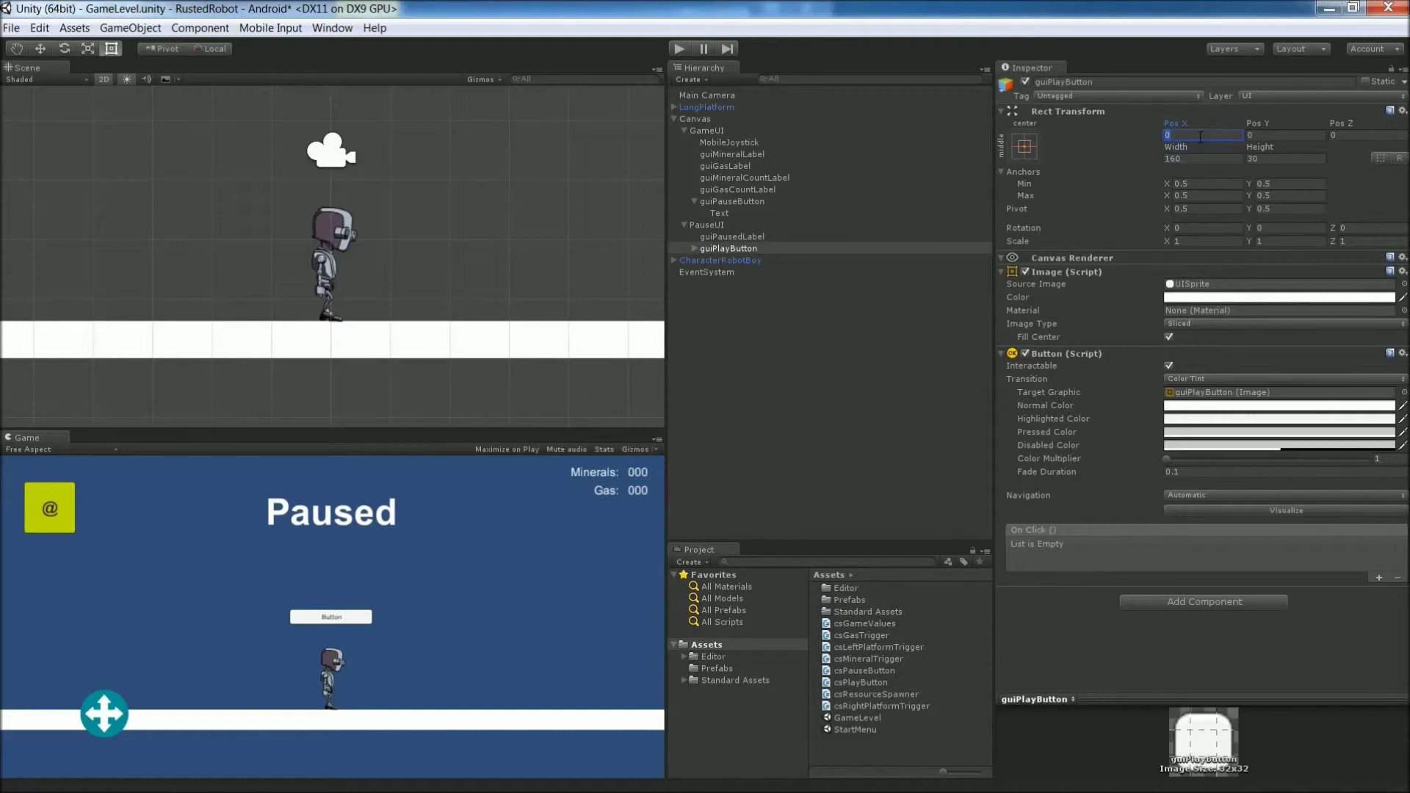
{"action": "key", "text": "Tab"}
{"action": "type", "text": "50"}
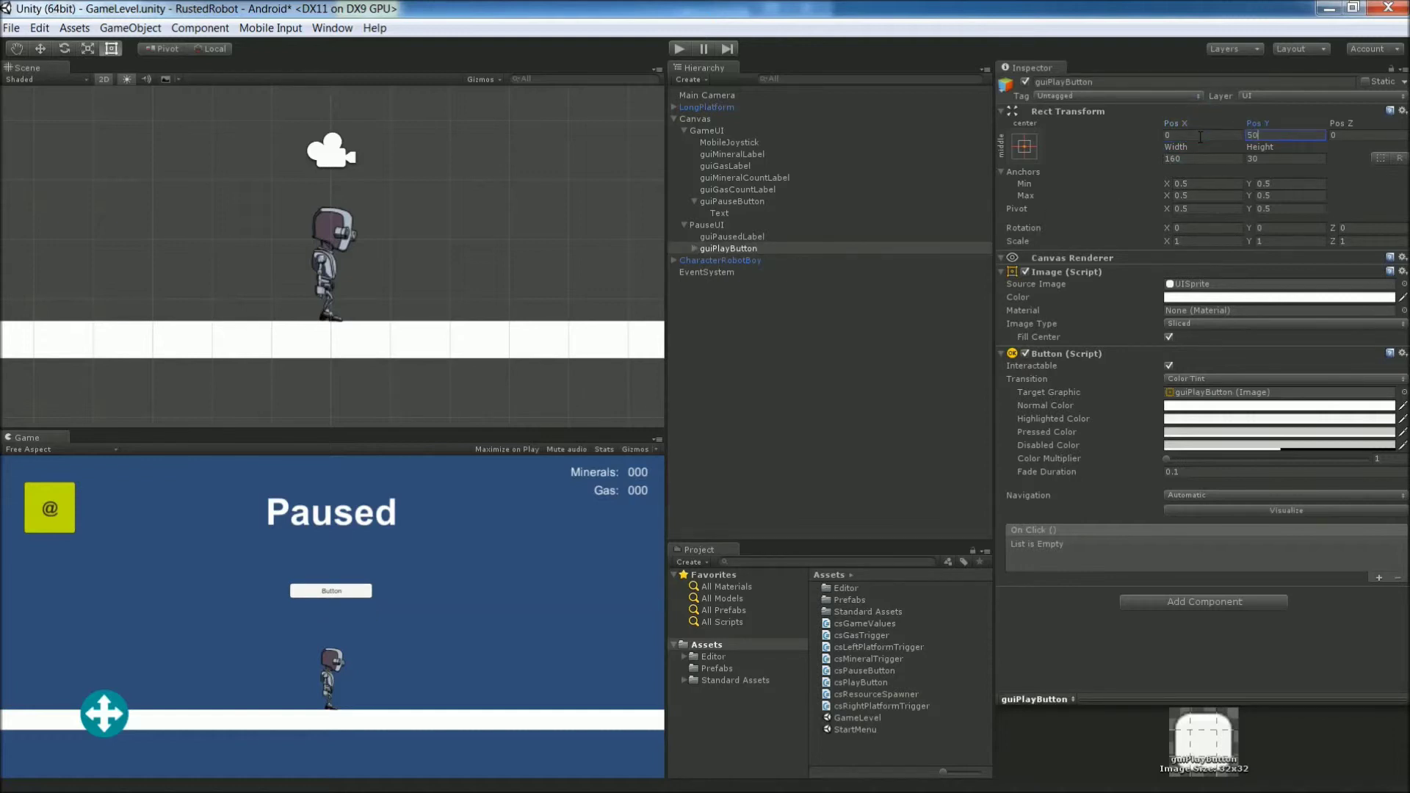
{"action": "key", "text": "Tab"}
{"action": "key", "text": "Tab"}
{"action": "type", "text": "300"}
{"action": "key", "text": "Tab"}
{"action": "type", "text": "50"}
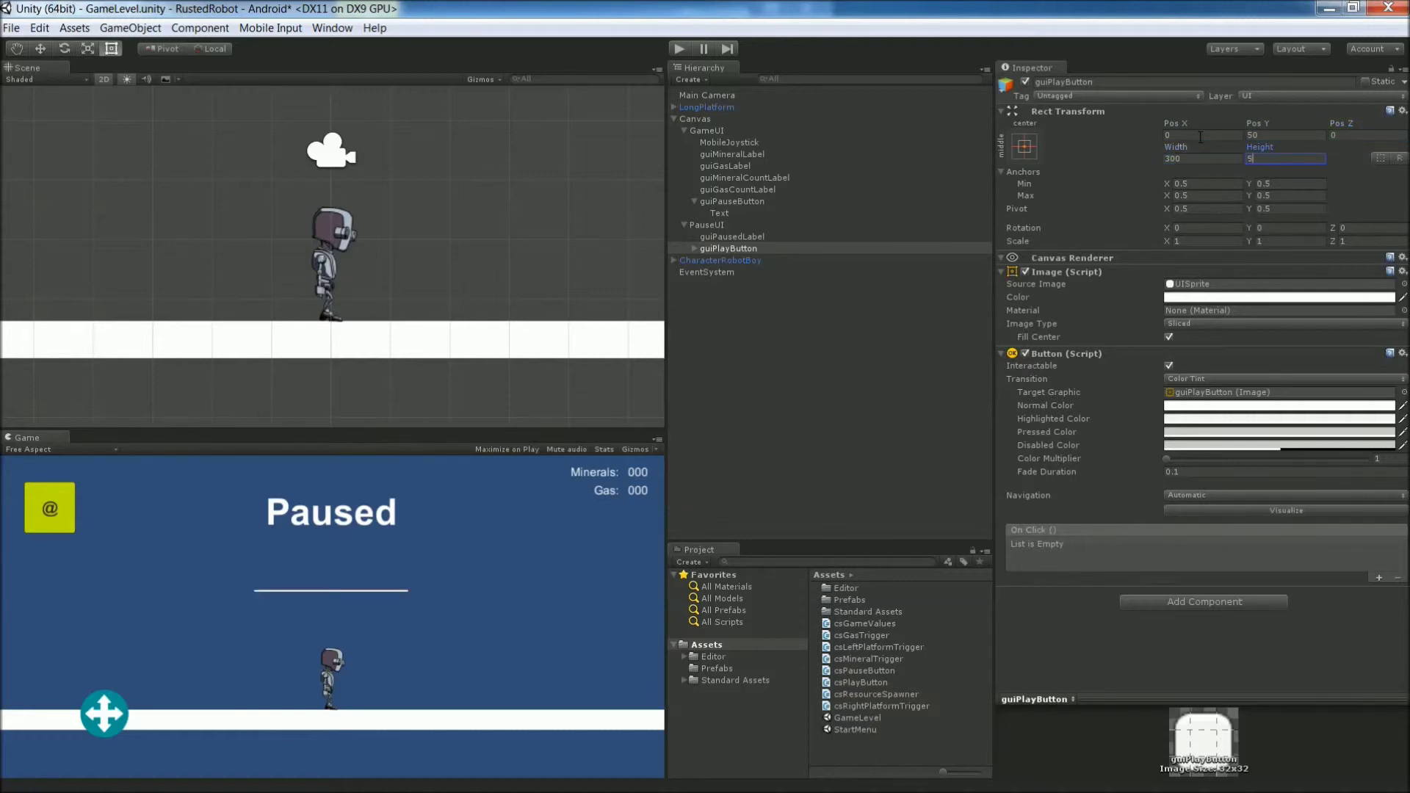
{"action": "left_click", "coordinate": [1204, 297]}
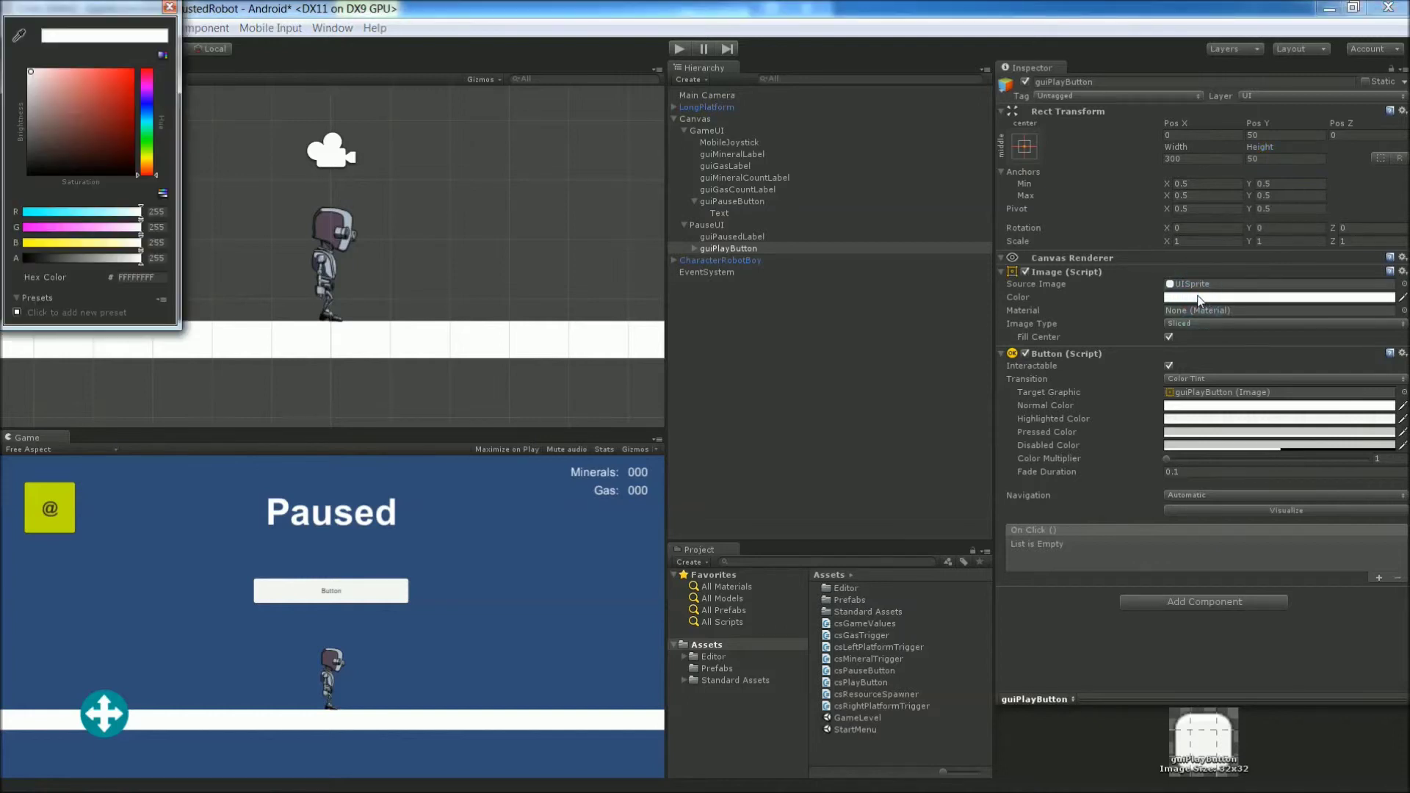
{"action": "left_click", "coordinate": [146, 157]}
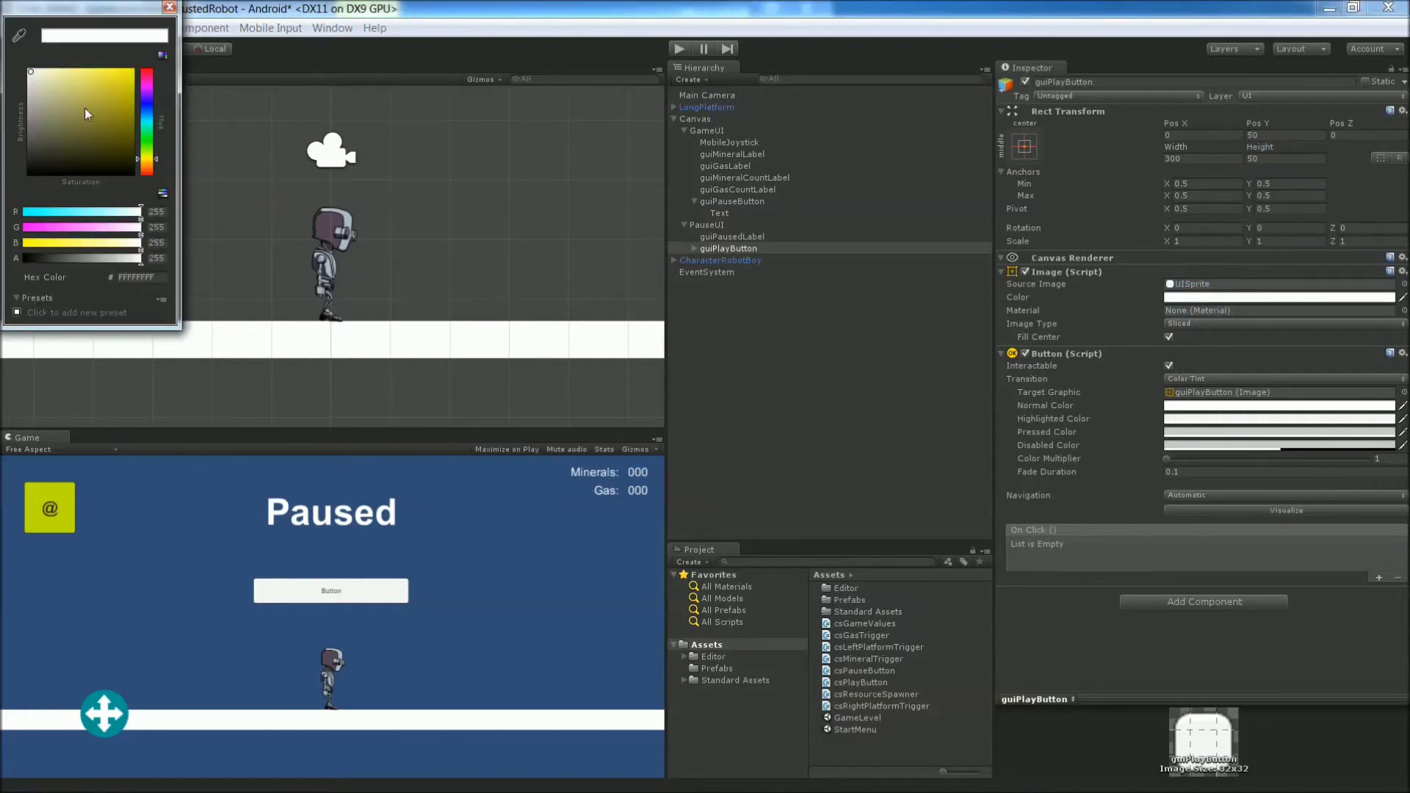
{"action": "left_click_drag", "start_coordinate": [99, 117], "coordinate": [112, 71]}
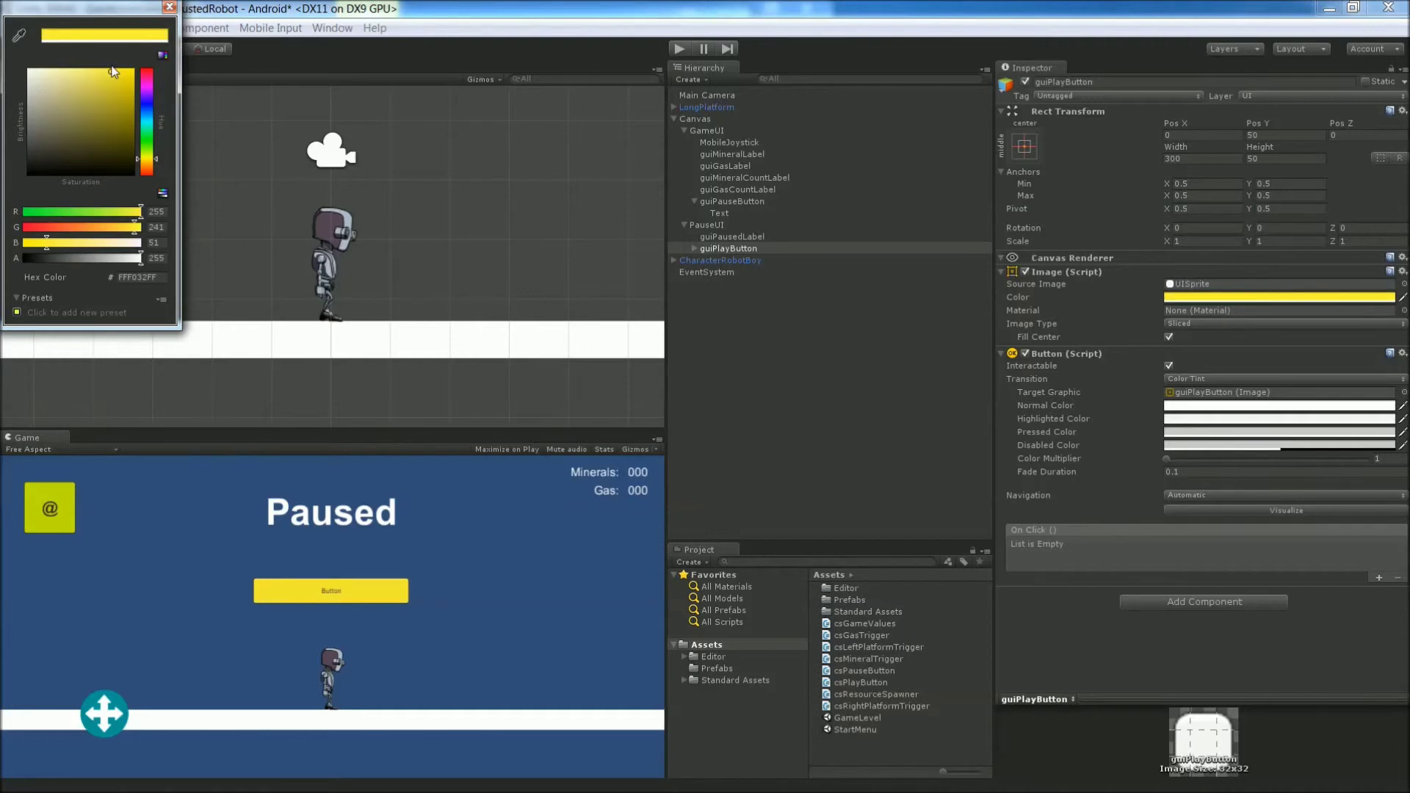
Step: Change guiPlayButton's child Text to 'Play', bold, font size 32
{"action": "left_click", "coordinate": [170, 6]}
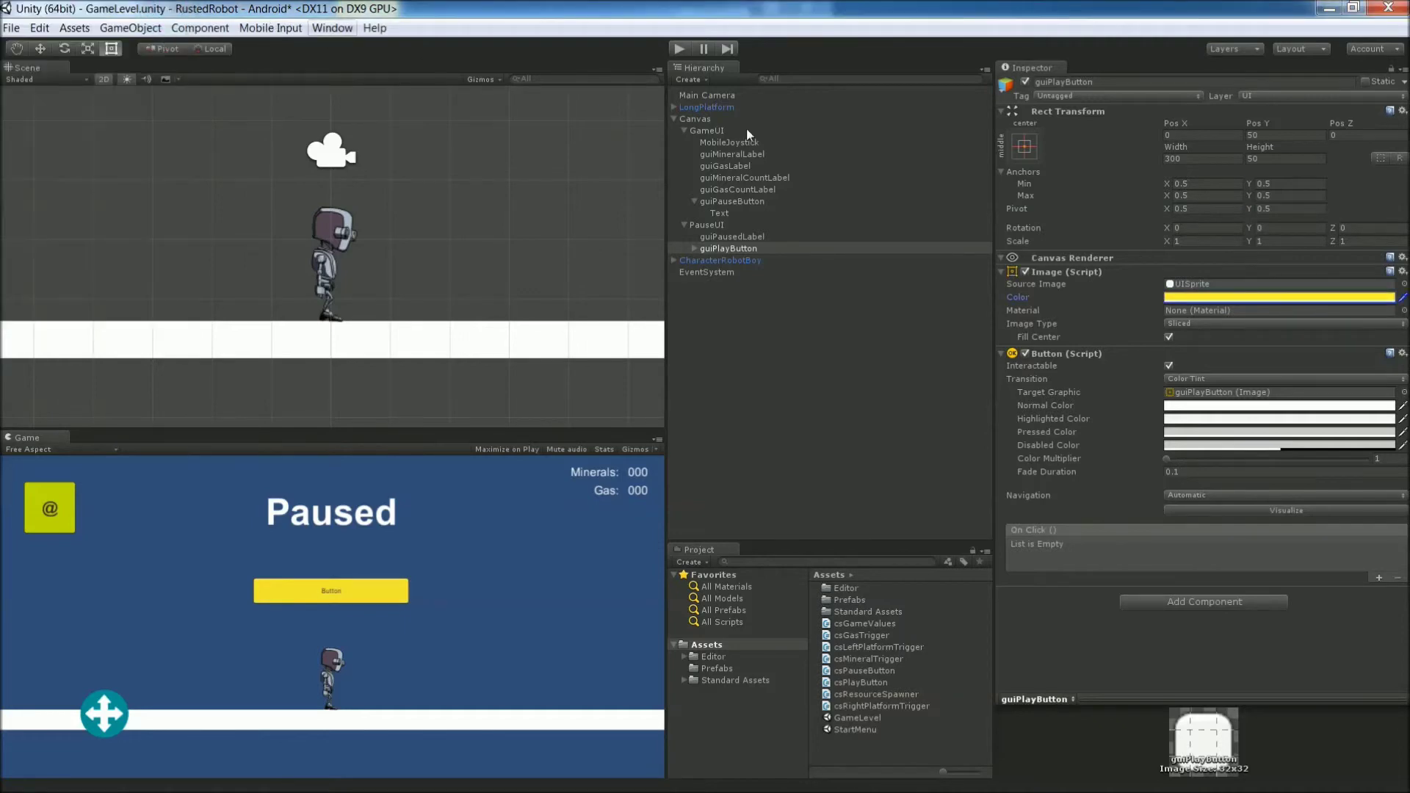
{"action": "left_click", "coordinate": [694, 247]}
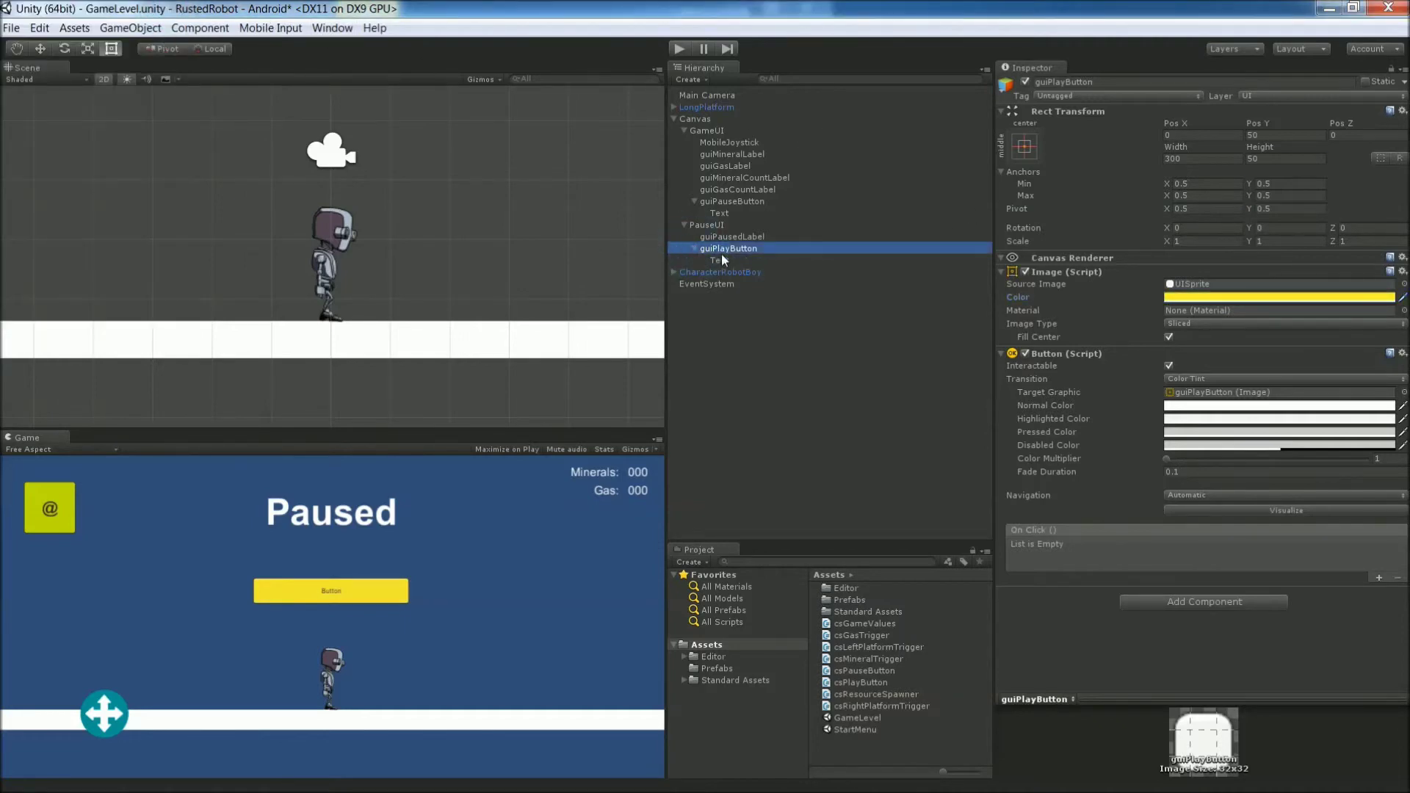
{"action": "left_click", "coordinate": [721, 260]}
{"action": "left_click", "coordinate": [1052, 295]}
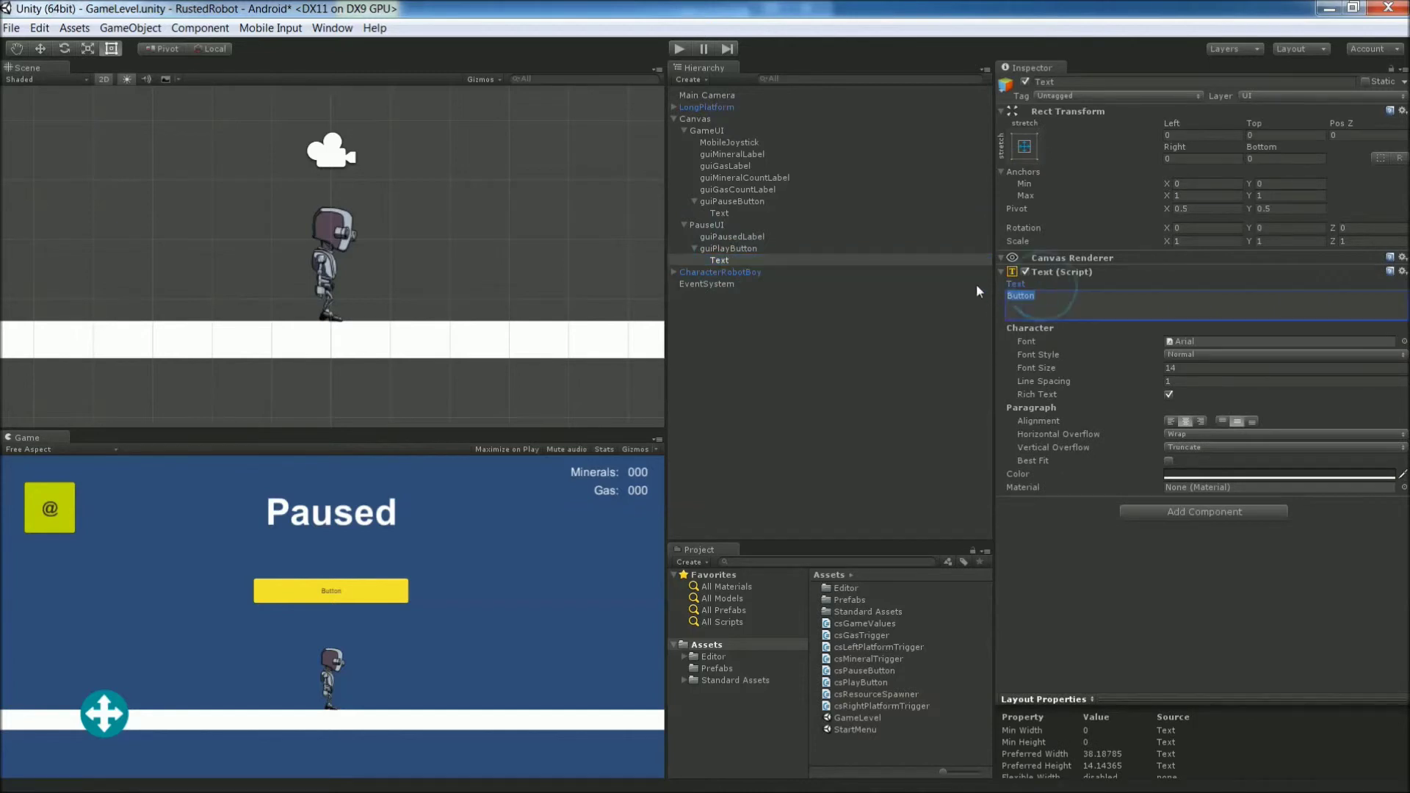
{"action": "type", "text": "Play"}
{"action": "left_click", "coordinate": [1191, 355]}
{"action": "left_click", "coordinate": [1193, 385]}
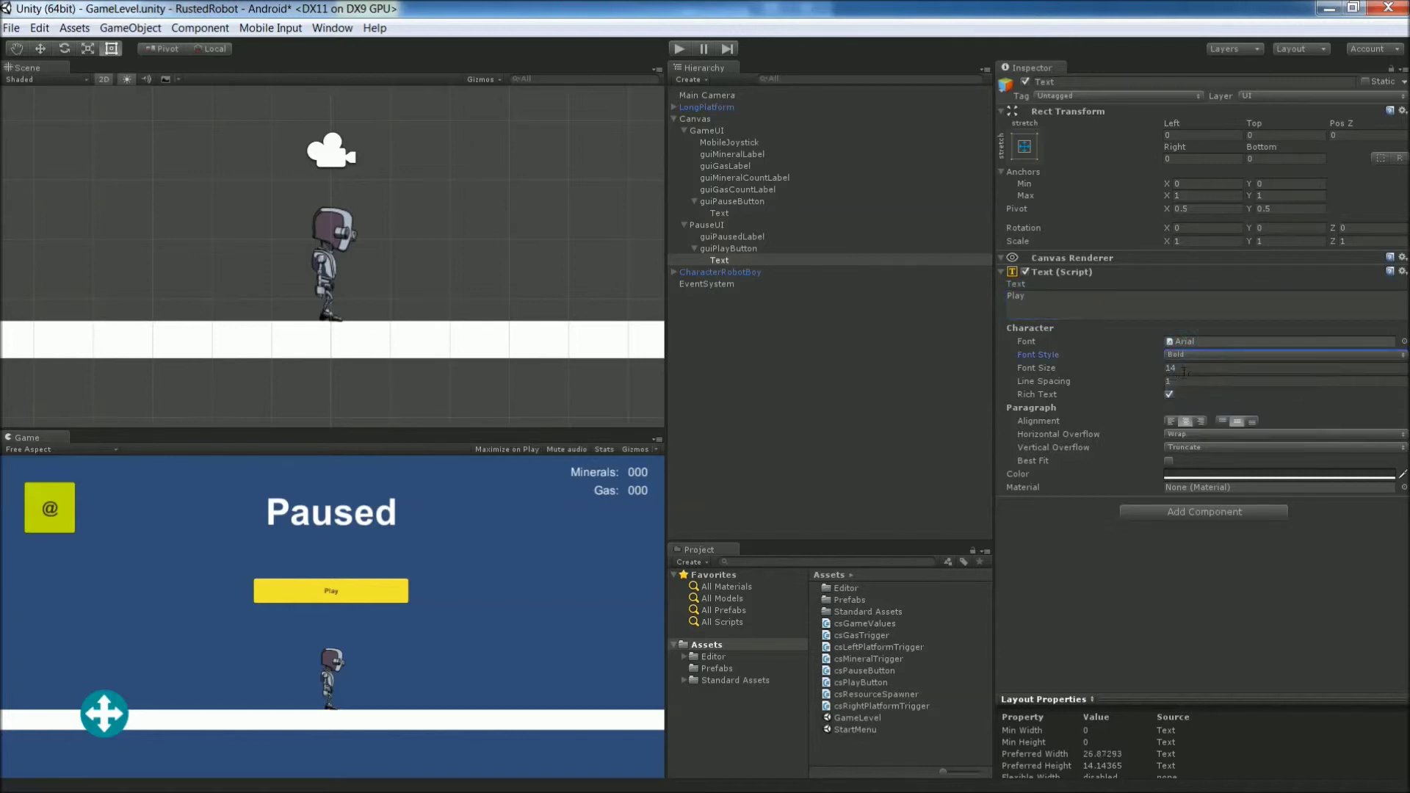
{"action": "left_click", "coordinate": [1184, 369]}
{"action": "type", "text": "32"}
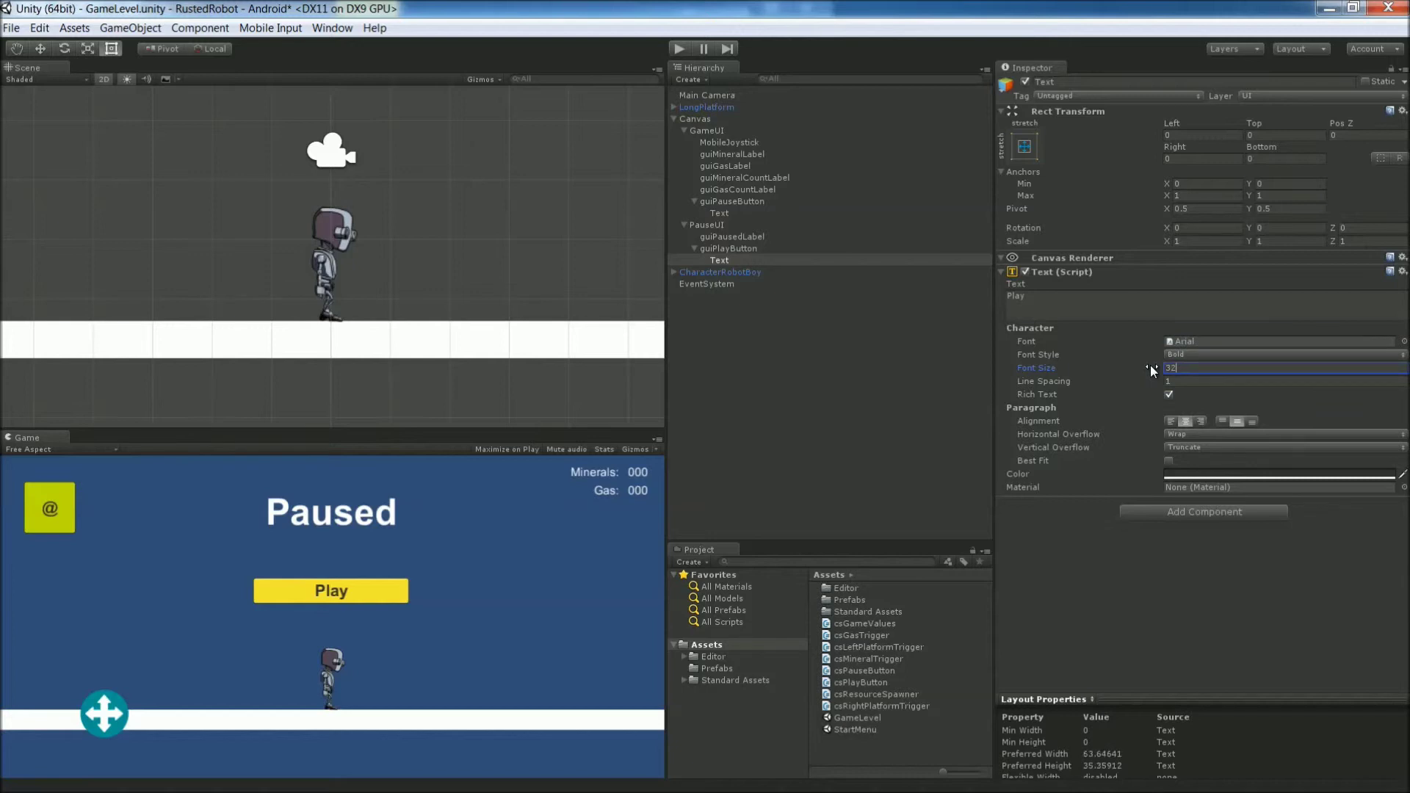
{"action": "right_click", "coordinate": [732, 248]}
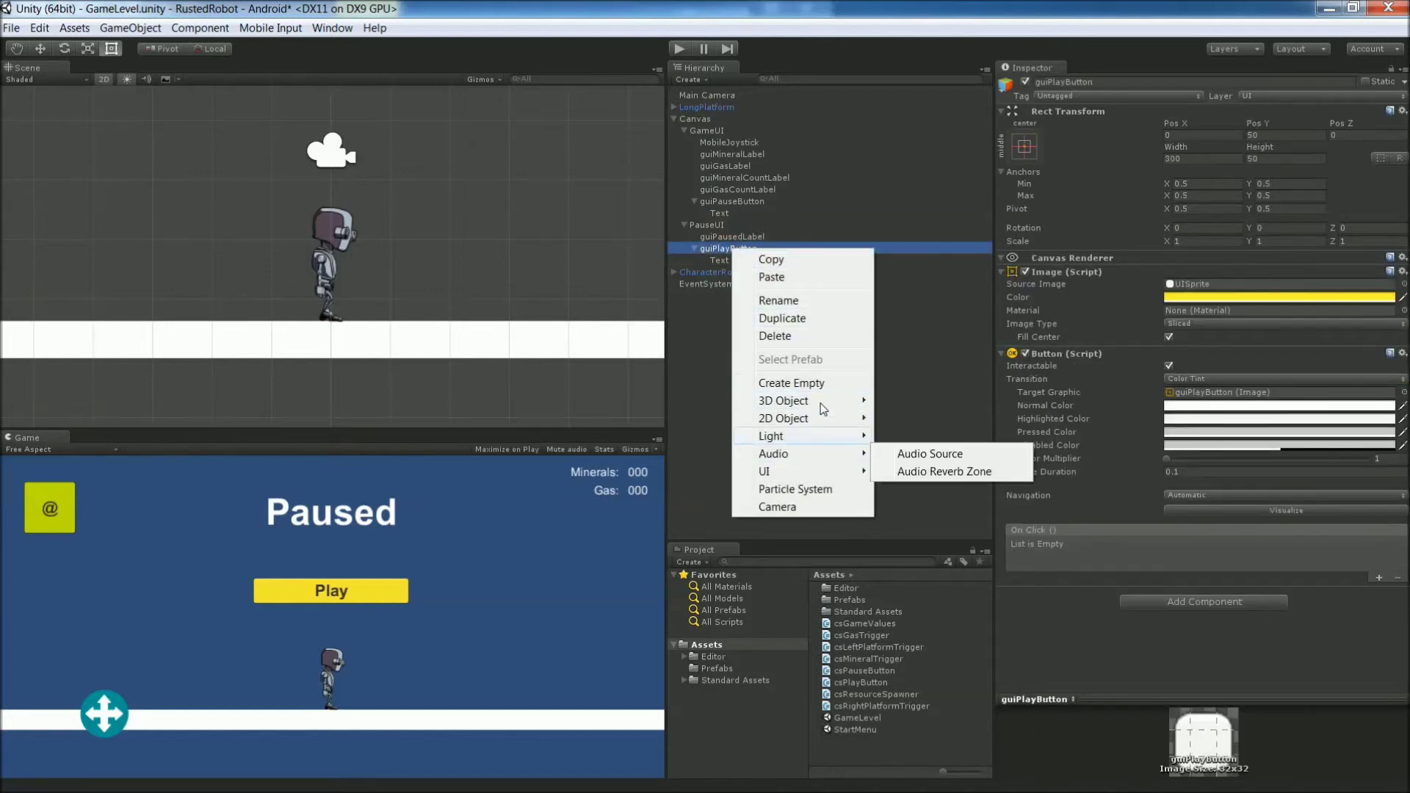
Step: Duplicate guiPlayButton as guiOptionsButton and set its Pos Y to 0
{"action": "left_click", "coordinate": [789, 319]}
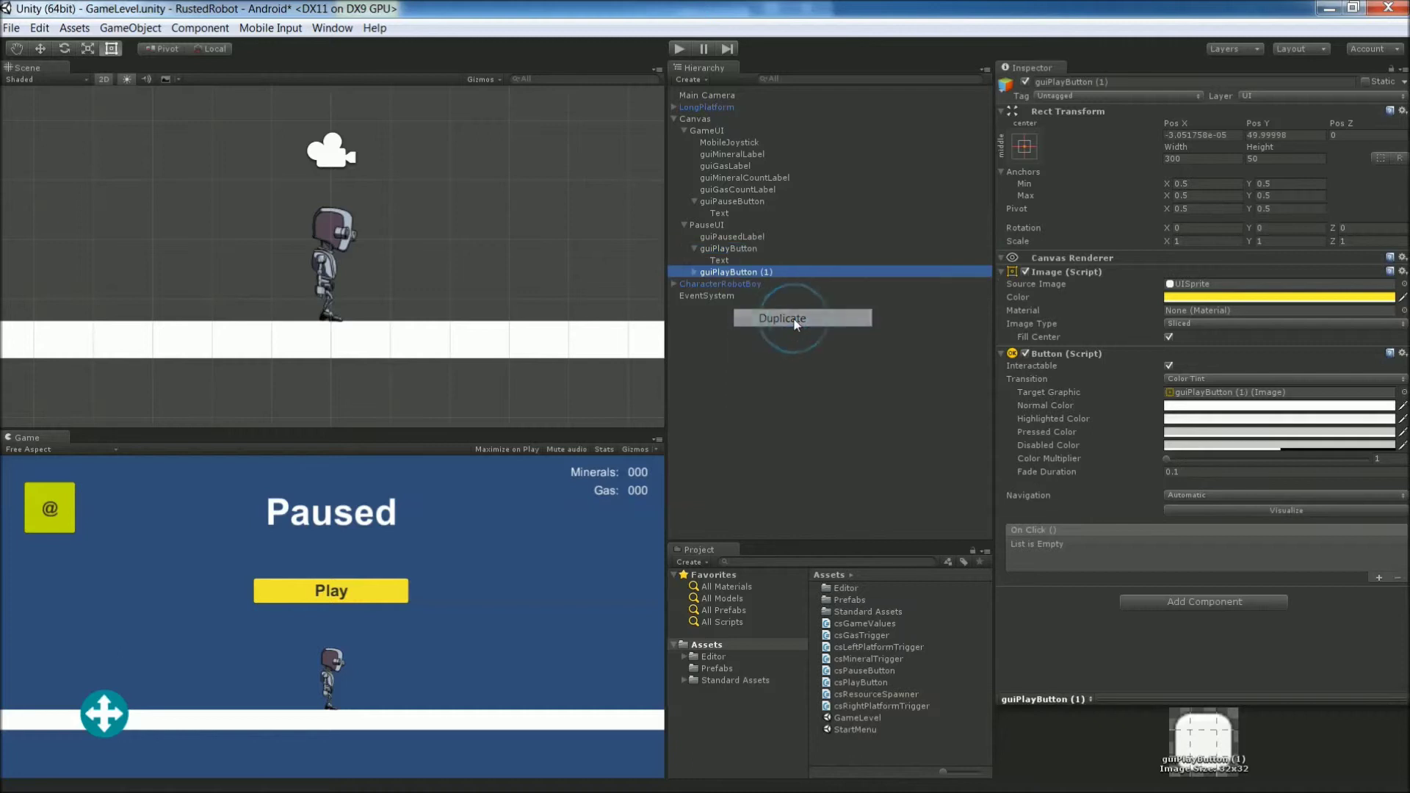
{"action": "left_click", "coordinate": [737, 272]}
{"action": "type", "text": "gui"}
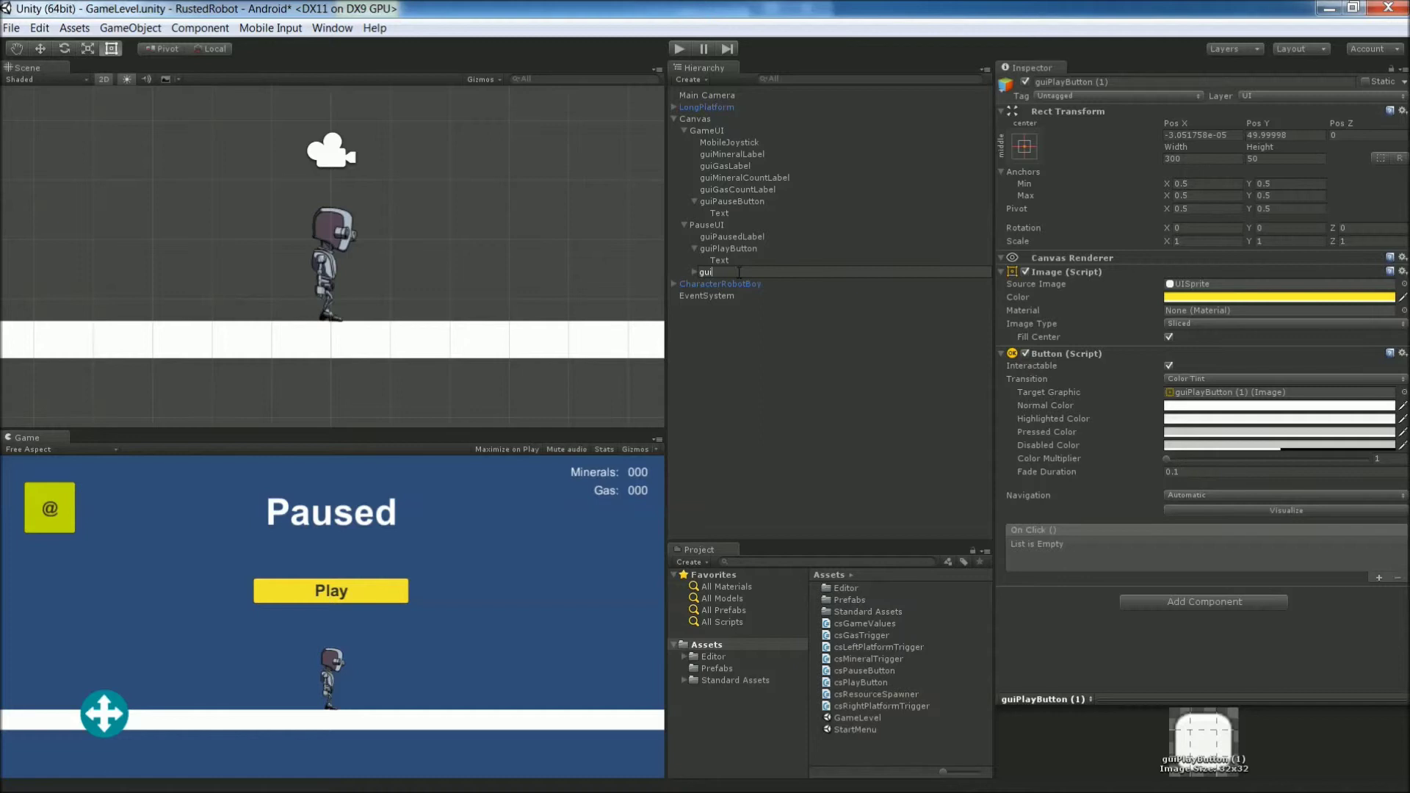
{"action": "type", "text": "OptionsButton"}
{"action": "key", "text": "Return"}
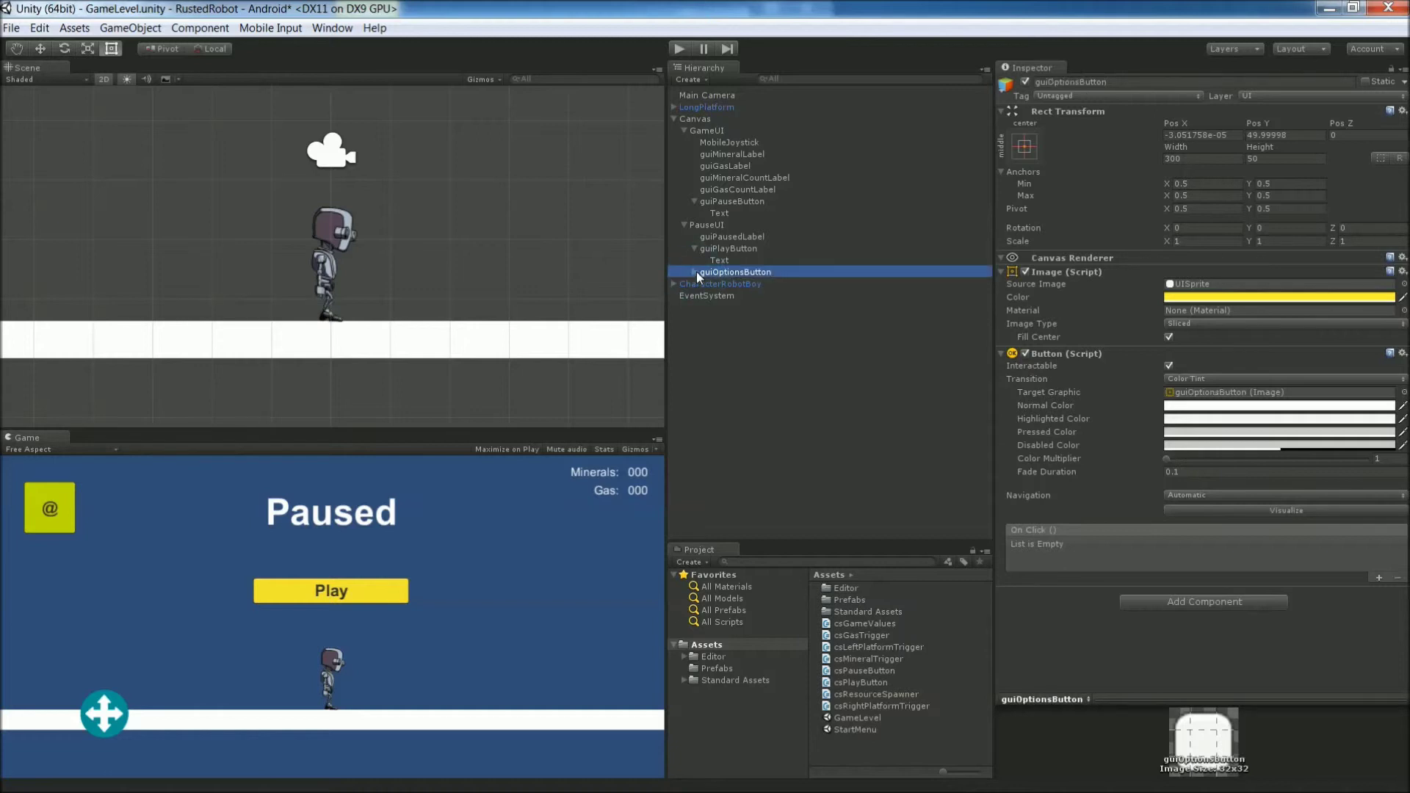
{"action": "left_click", "coordinate": [1278, 135]}
{"action": "type", "text": "0"}
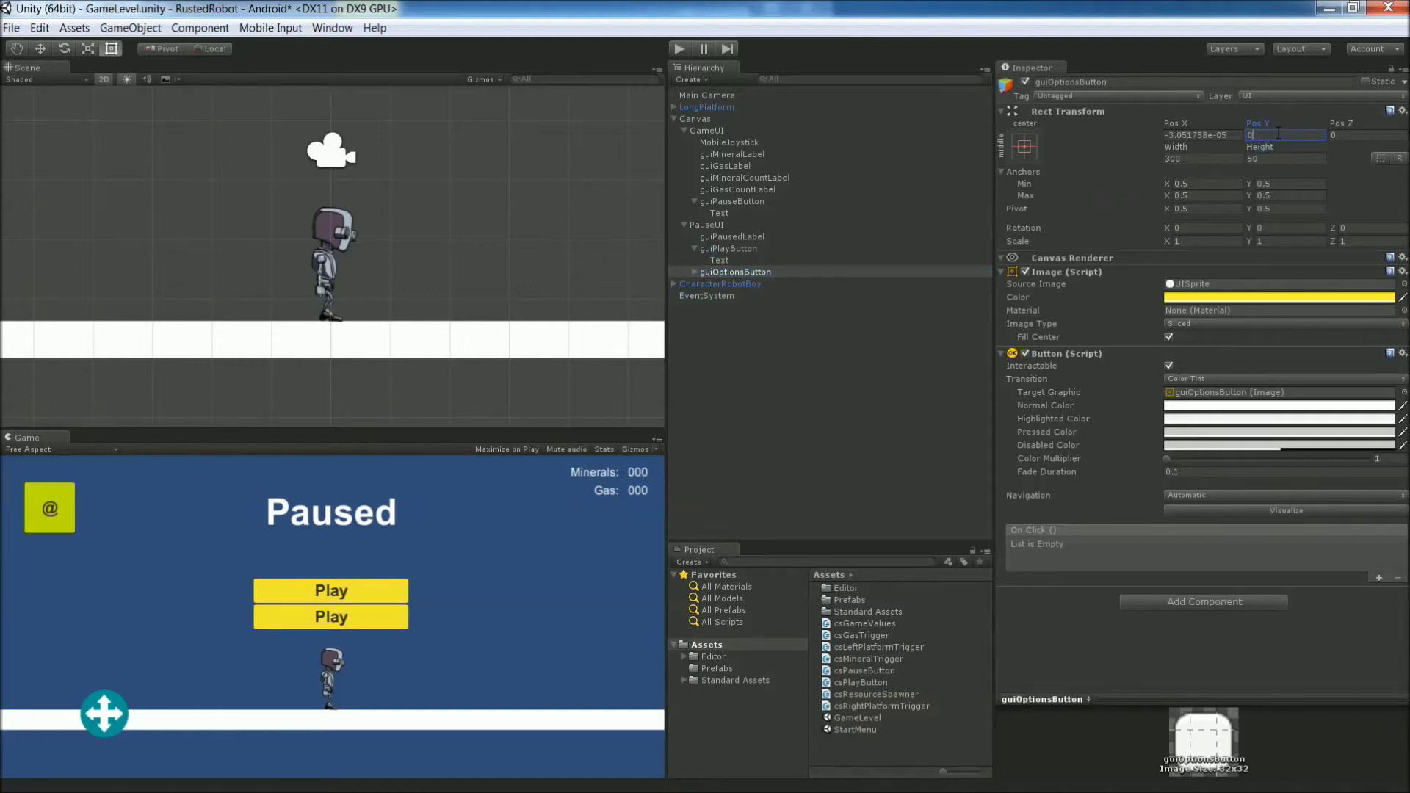
Step: Change guiOptionsButton's label text to 'Options'
{"action": "left_click", "coordinate": [692, 271]}
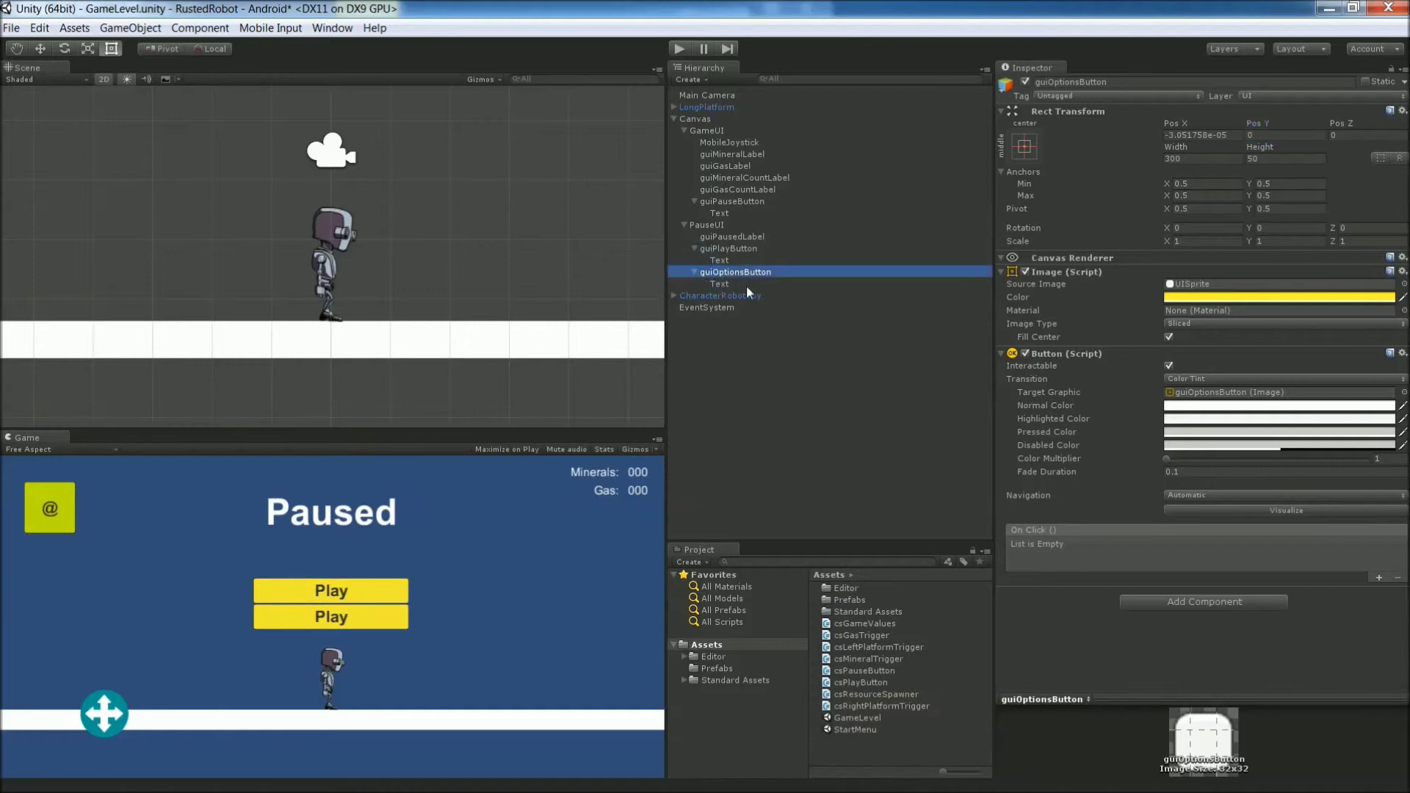
{"action": "left_click", "coordinate": [735, 283]}
{"action": "left_click", "coordinate": [1082, 317]}
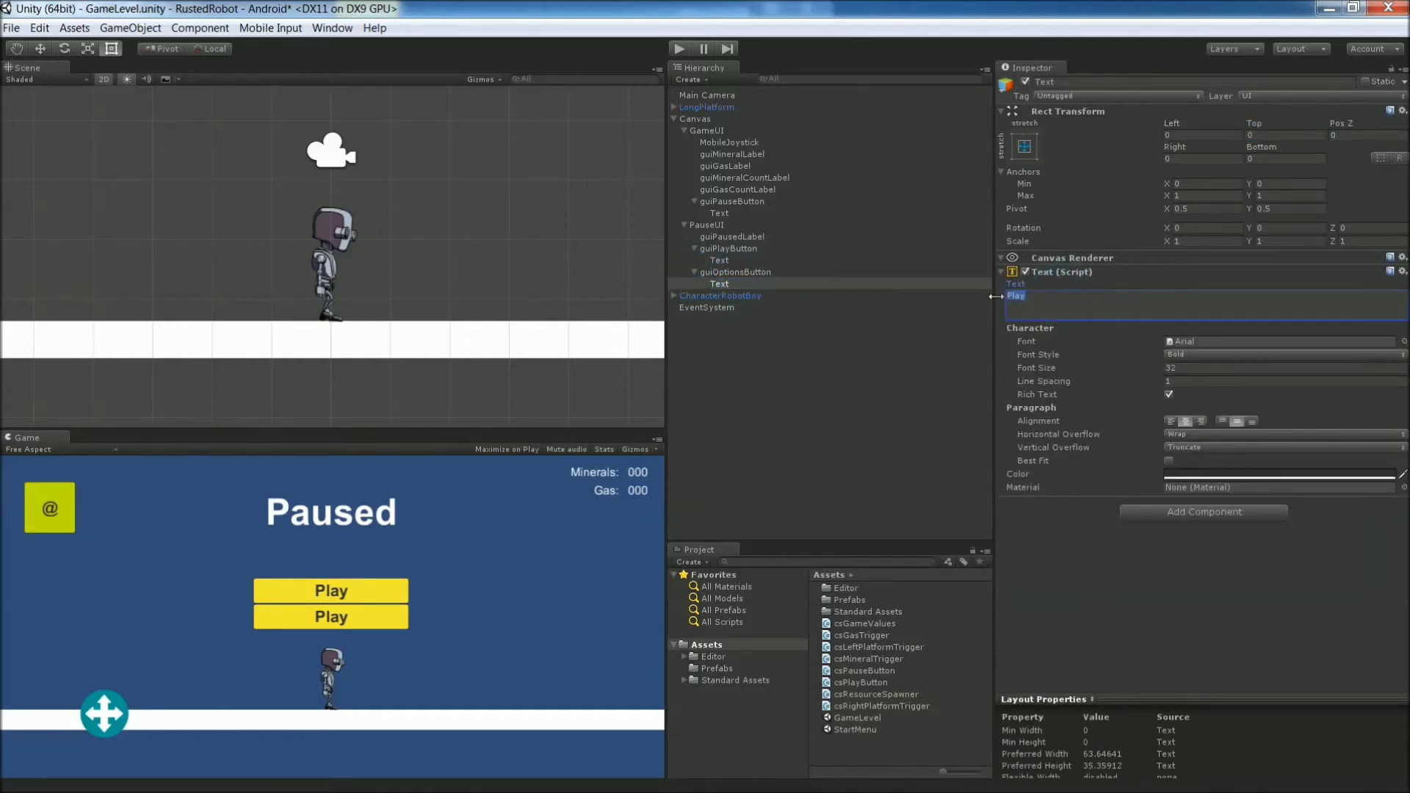
{"action": "type", "text": "Options"}
{"action": "left_click", "coordinate": [738, 270]}
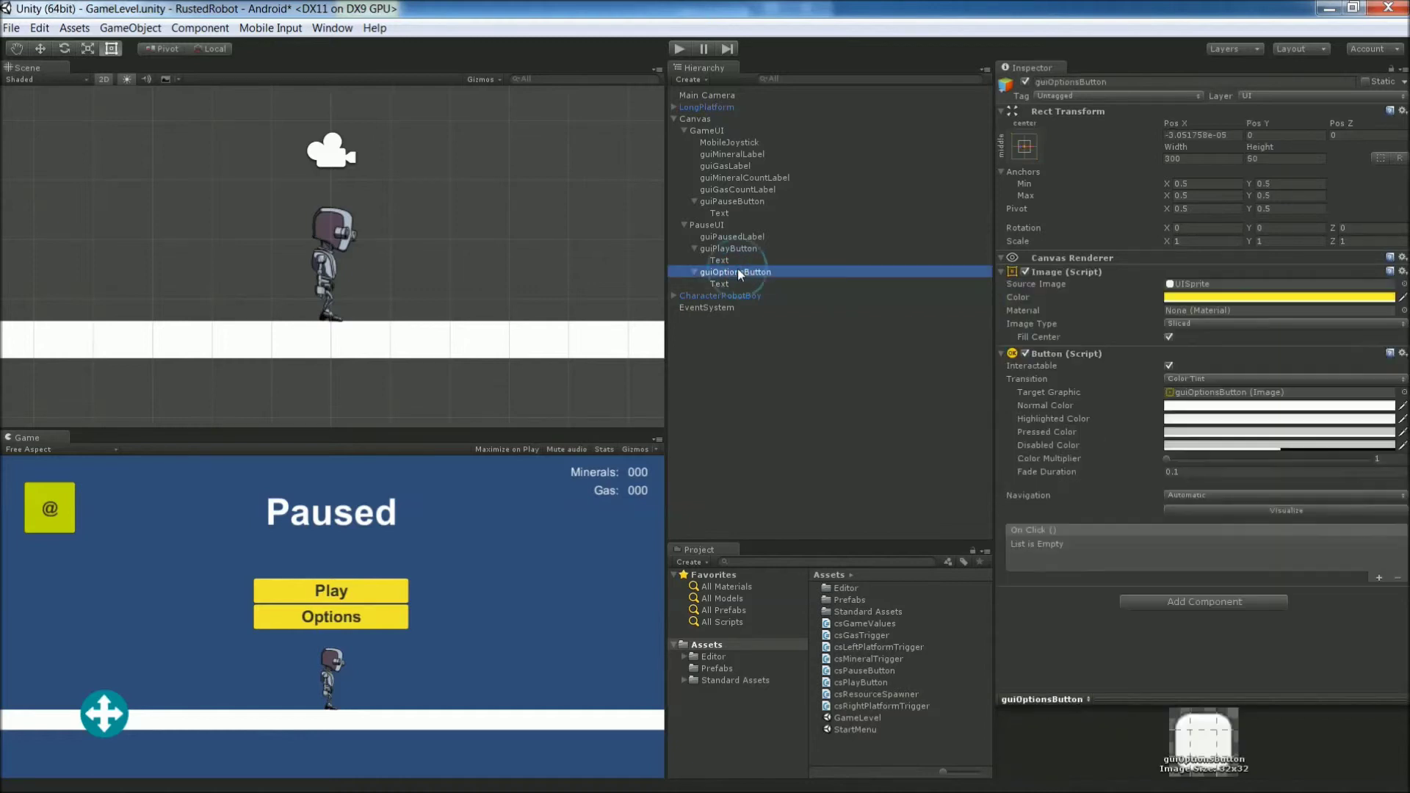
{"action": "right_click", "coordinate": [738, 270]}
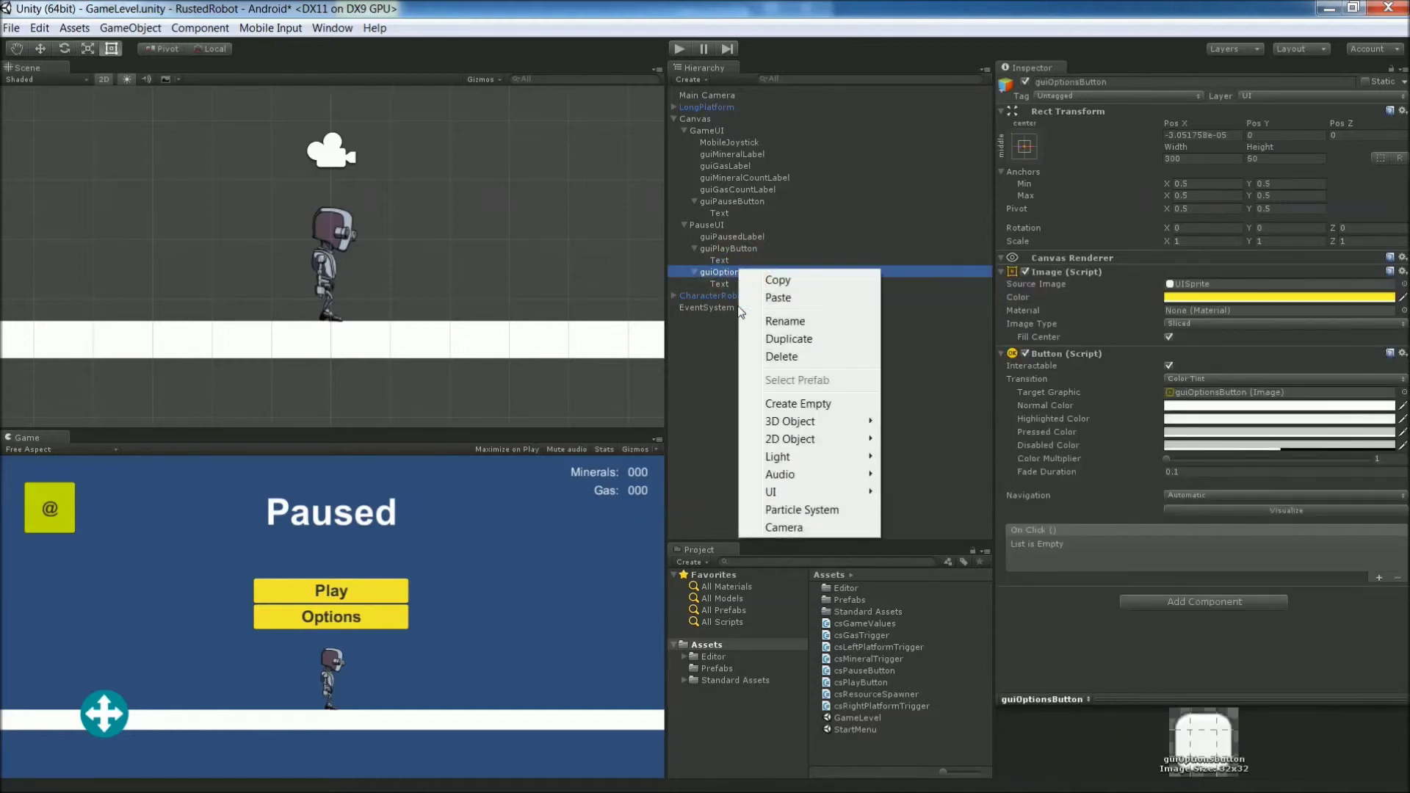
Step: Duplicate guiOptionsButton as guiQuitButton and set its Pos Y to -50
{"action": "left_click", "coordinate": [803, 338]}
{"action": "left_click", "coordinate": [720, 297]}
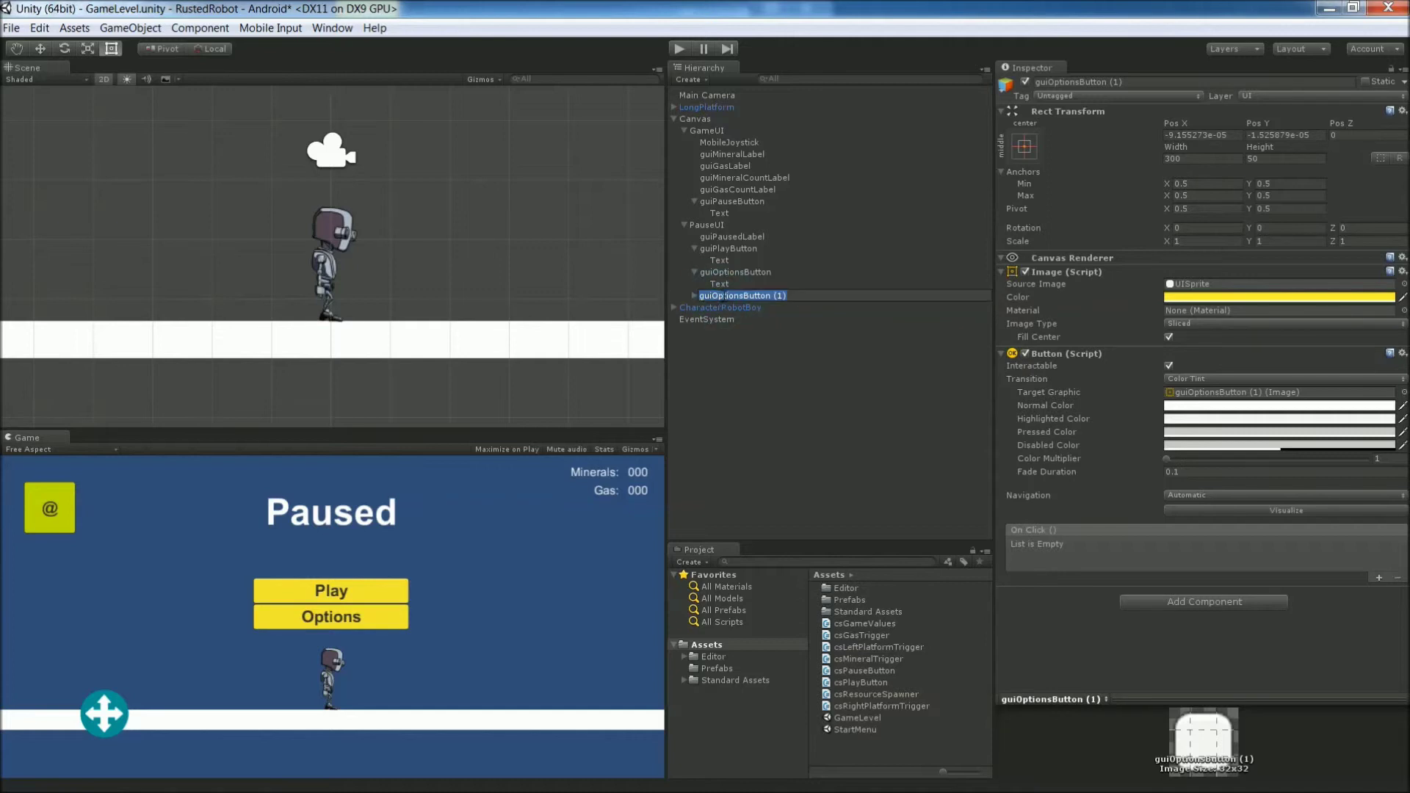
{"action": "left_click", "coordinate": [738, 295]}
{"action": "key", "text": "BackSpace"}
{"action": "key", "text": "BackSpace"}
{"action": "key", "text": "BackSpace"}
{"action": "key", "text": "BackSpace"}
{"action": "key", "text": "BackSpace"}
{"action": "key", "text": "BackSpace"}
{"action": "key", "text": "BackSpace"}
{"action": "type", "text": "Quit"}
{"action": "key", "text": "BackSpace"}
{"action": "key", "text": "BackSpace"}
{"action": "key", "text": "BackSpace"}
{"action": "left_click", "coordinate": [1265, 136]}
{"action": "type", "text": "-50"}
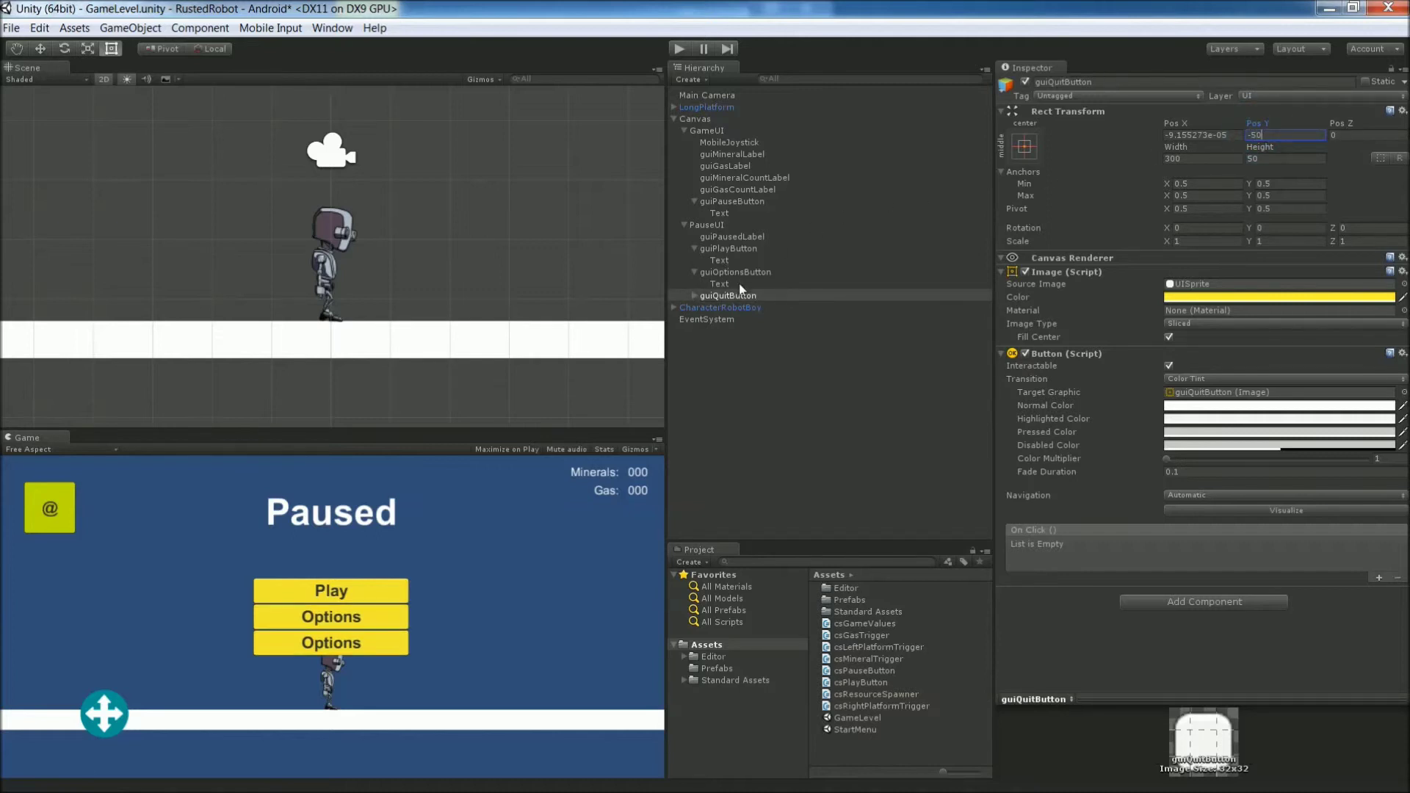
Step: Label the quit button 'Quit' and open the csPauseButton script
{"action": "left_click", "coordinate": [694, 295]}
{"action": "left_click", "coordinate": [718, 307]}
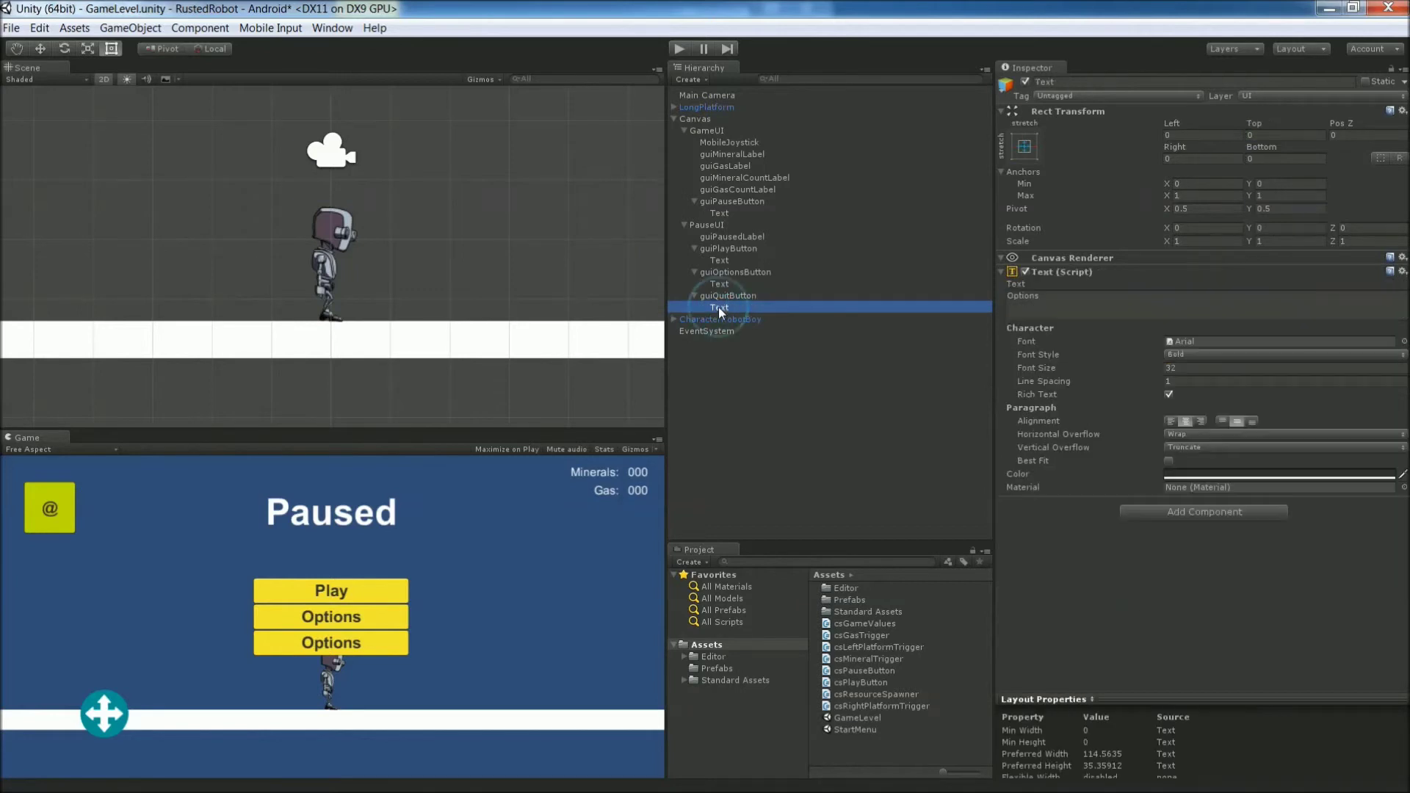
{"action": "left_click", "coordinate": [1171, 303]}
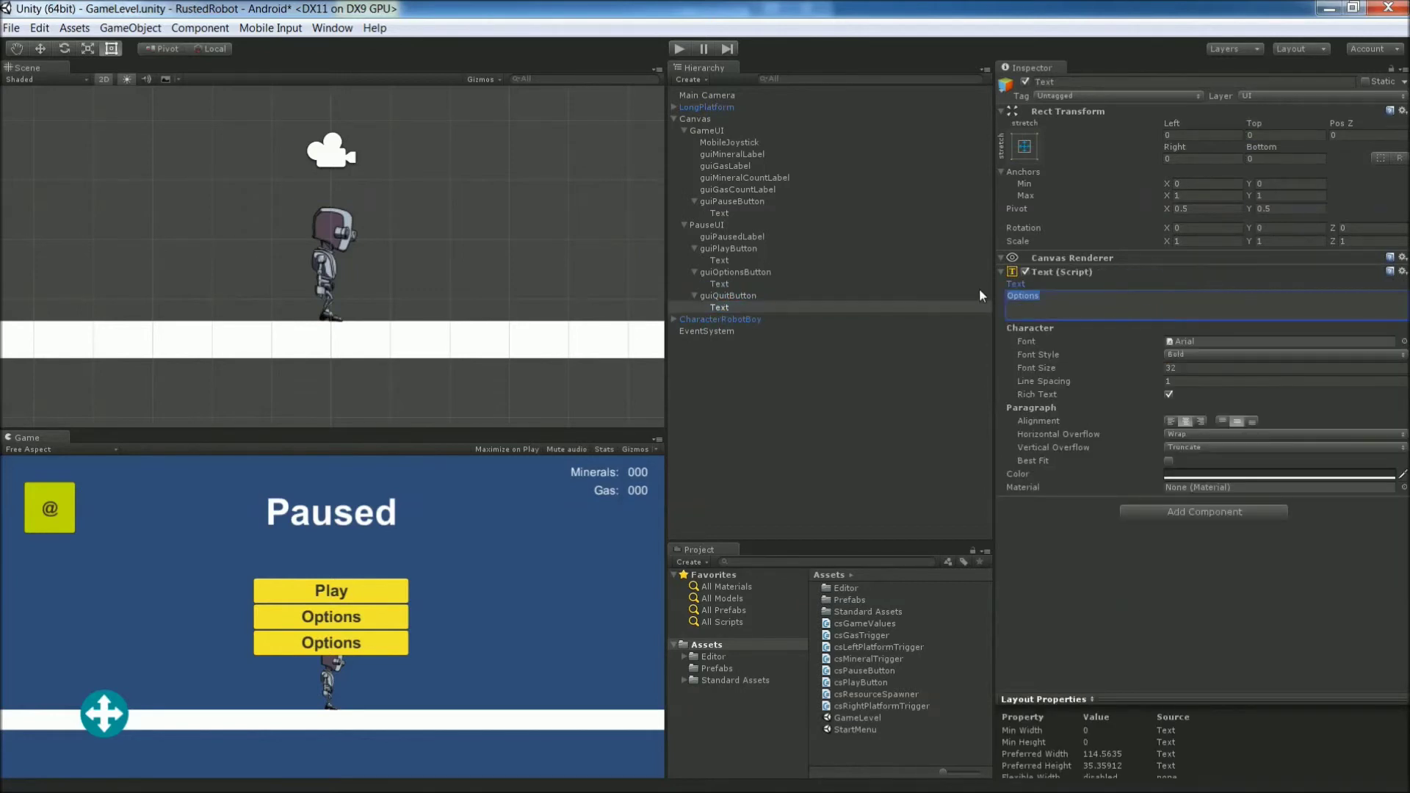
{"action": "type", "text": "Quit"}
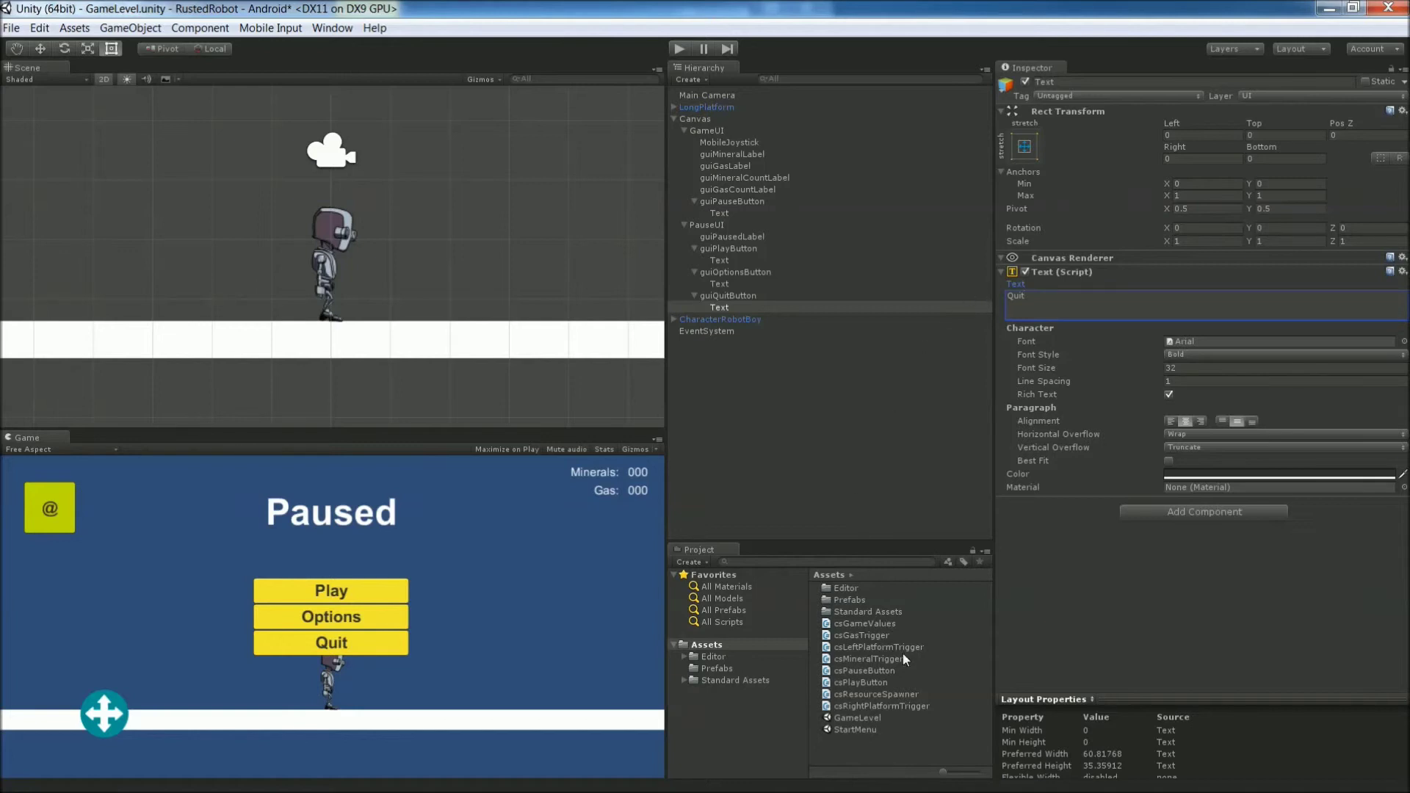
{"action": "left_click", "coordinate": [857, 670]}
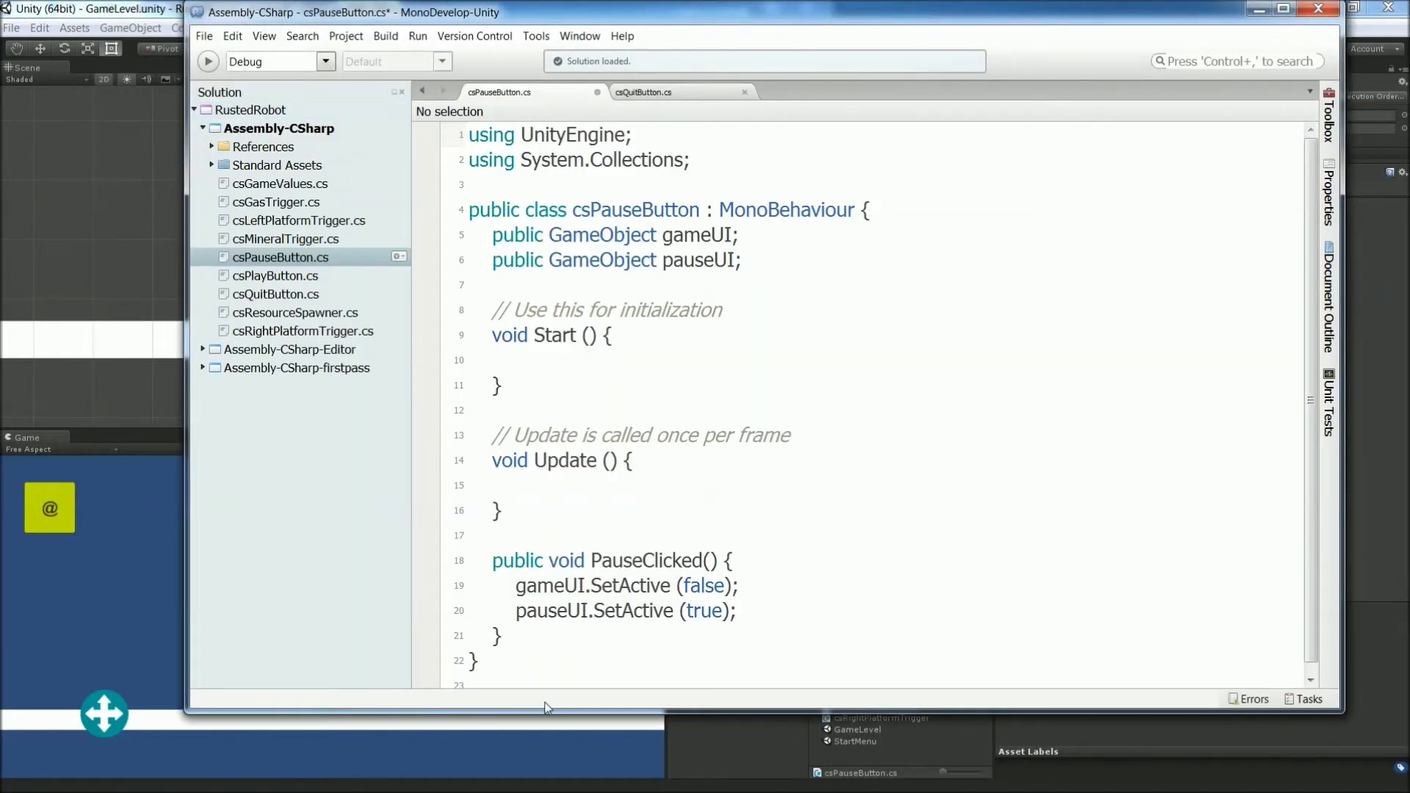
Step: Add pauseUI.SetActive (false); inside csPauseButton's Start() method
{"action": "left_click", "coordinate": [547, 368]}
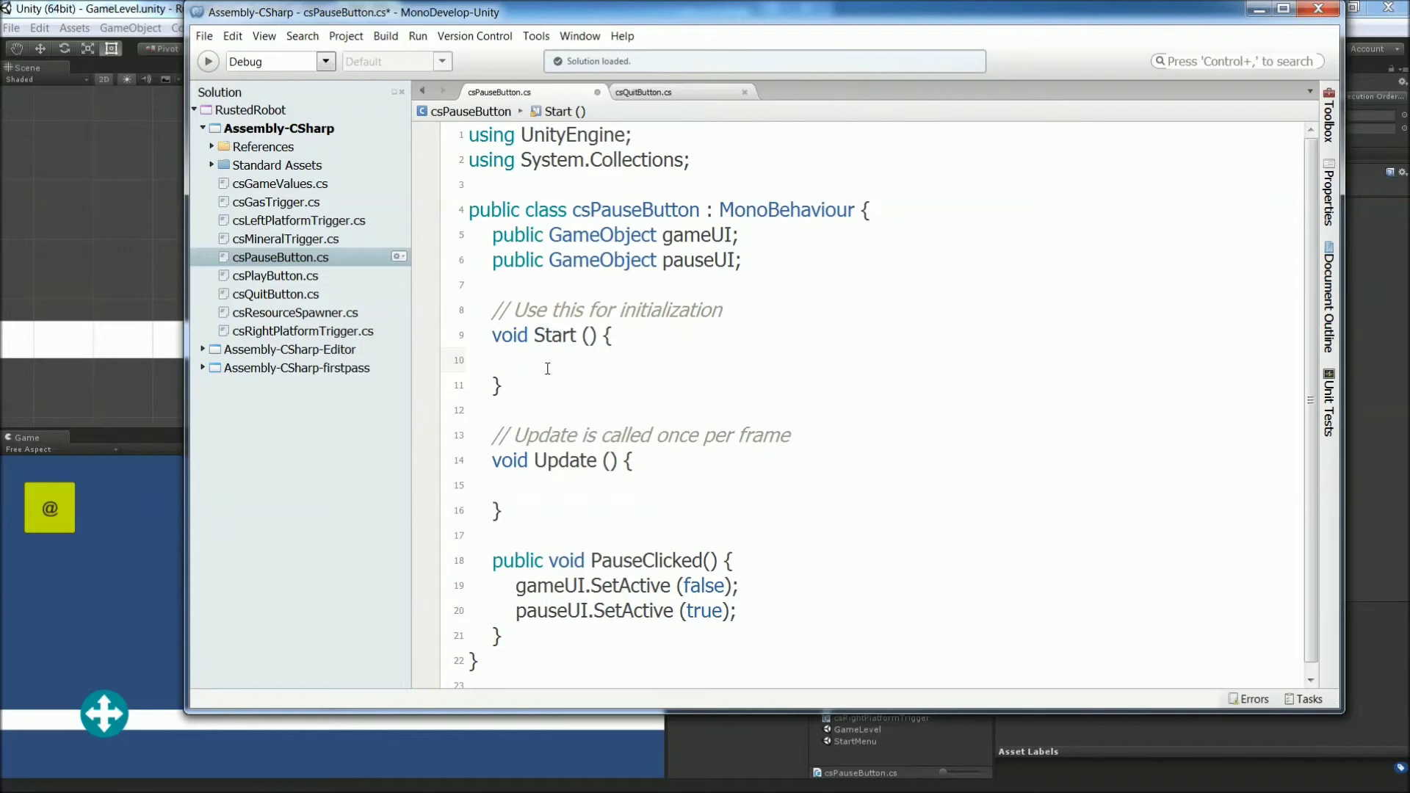
{"action": "type", "text": "pauseUI."}
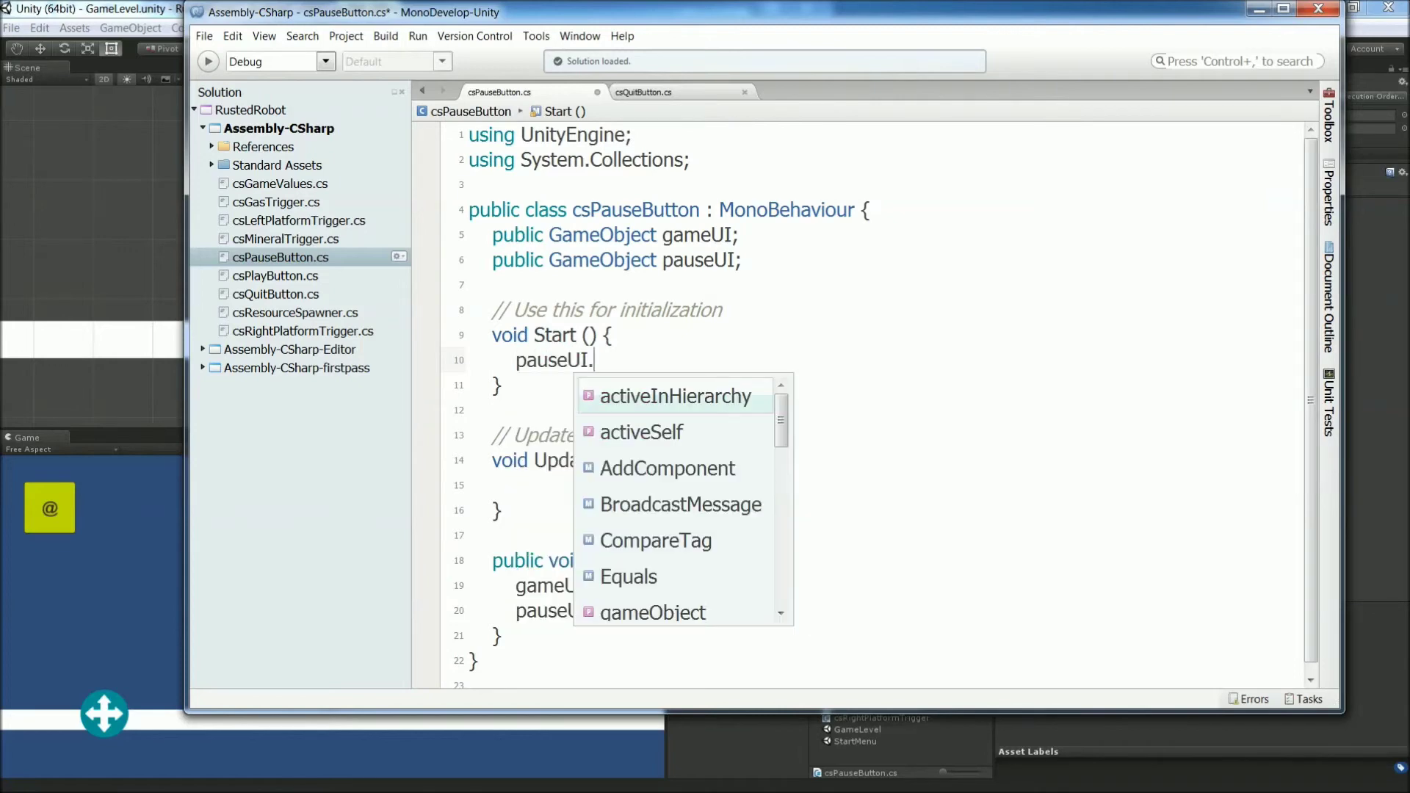
{"action": "type", "text": "SetActiv"}
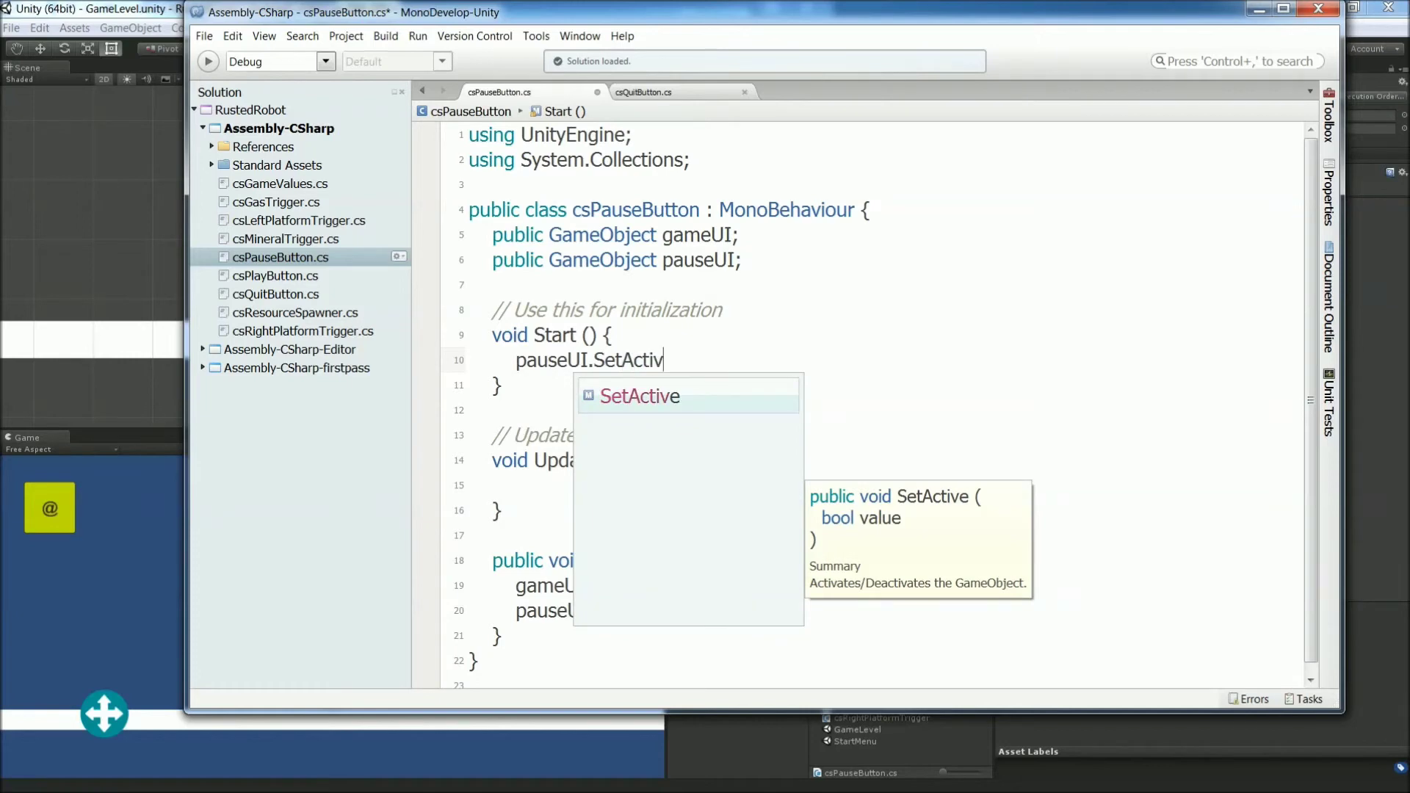
{"action": "type", "text": "e (false)"}
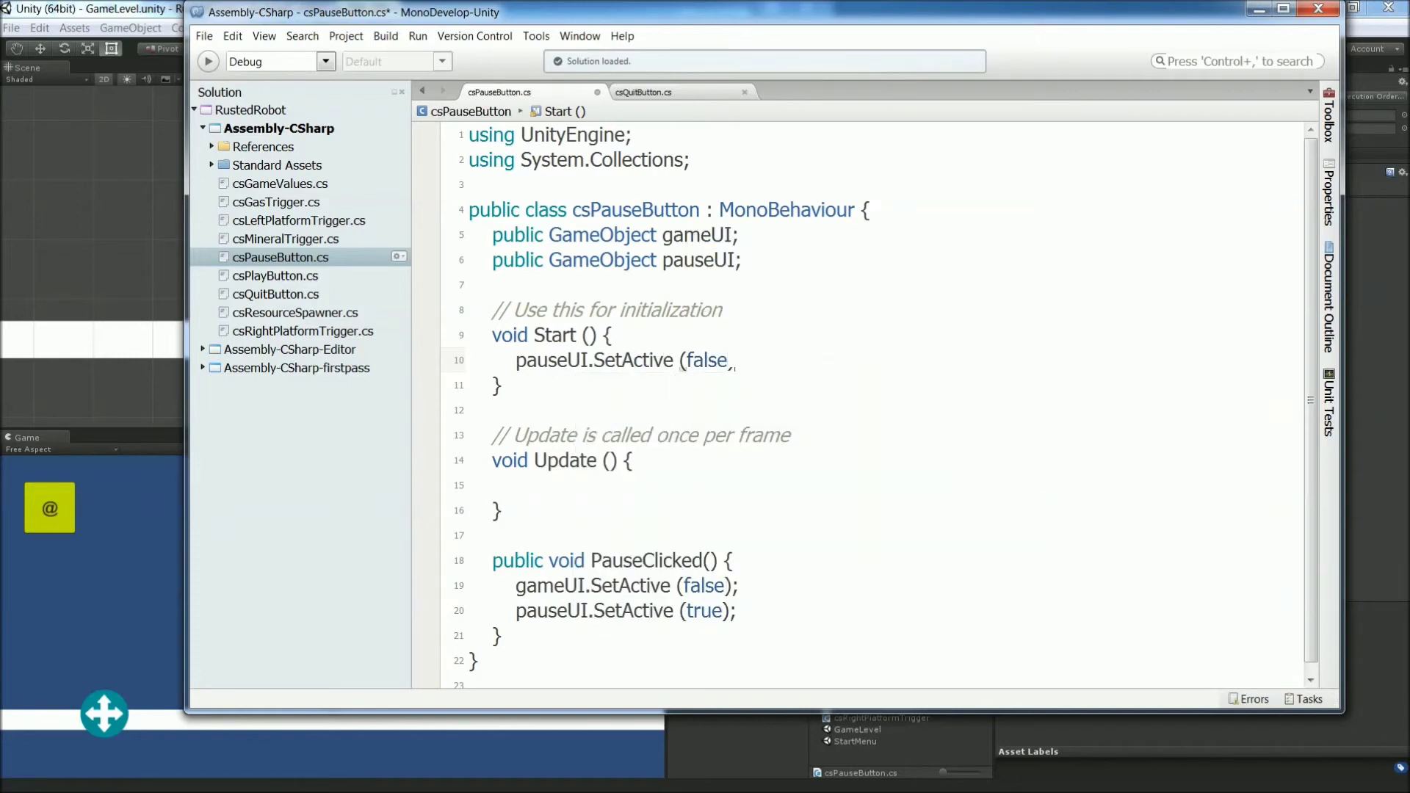
{"action": "type", "text": ";"}
Step: Add an empty public void UnpauseClicked() method after PauseClicked
{"action": "left_click", "coordinate": [514, 635]}
{"action": "key", "text": "Return"}
{"action": "key", "text": "Return"}
{"action": "type", "text": "pu"}
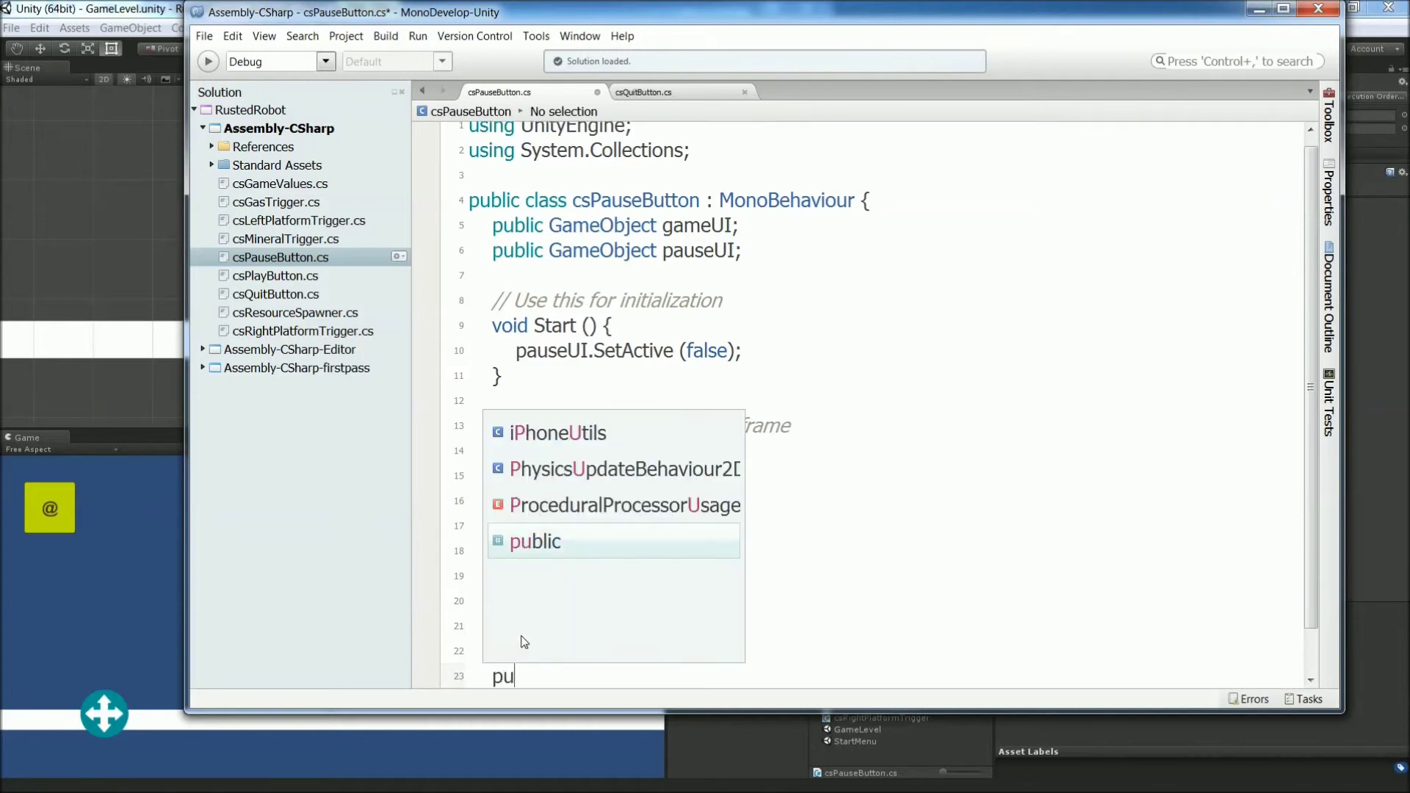
{"action": "type", "text": "blic void "}
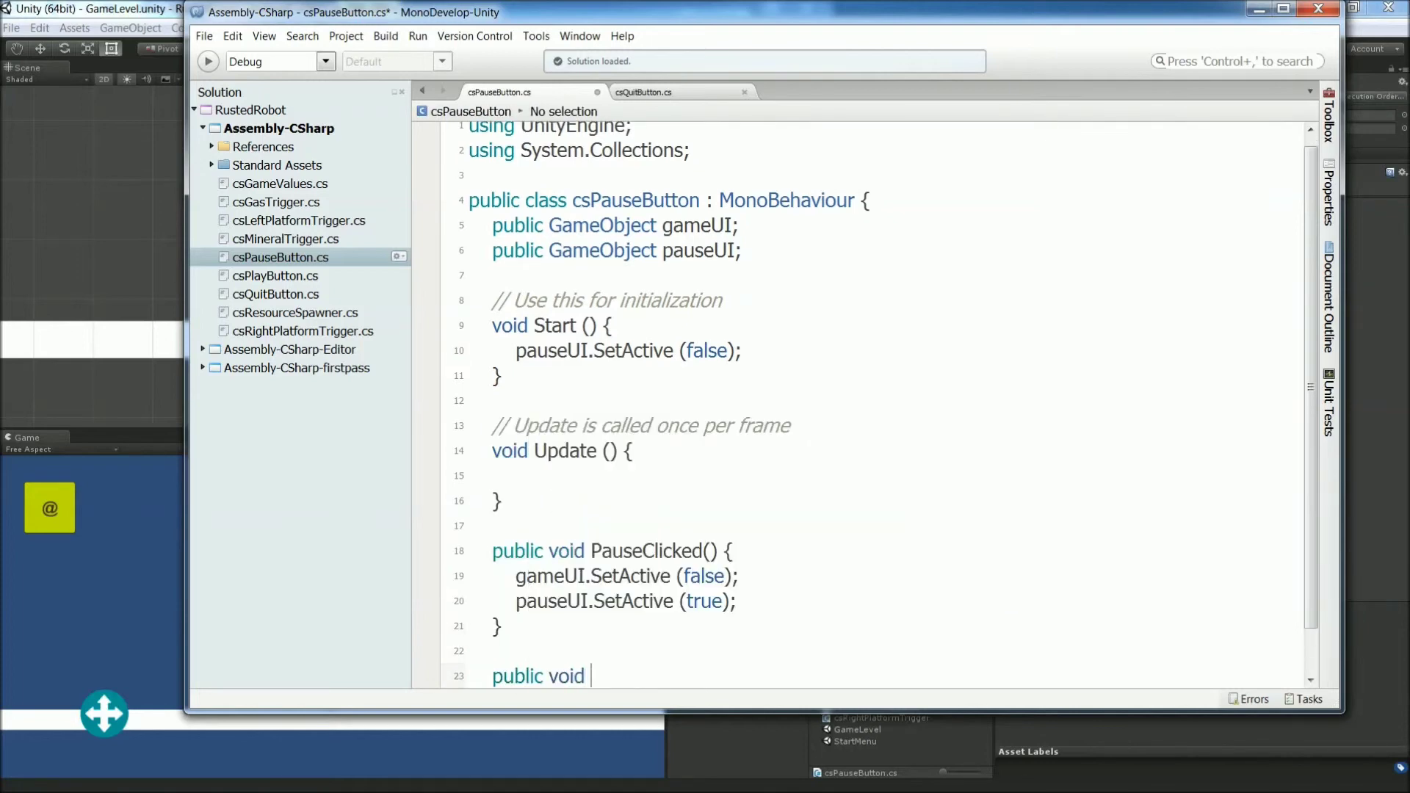
{"action": "type", "text": "UnpauseClicked() {"}
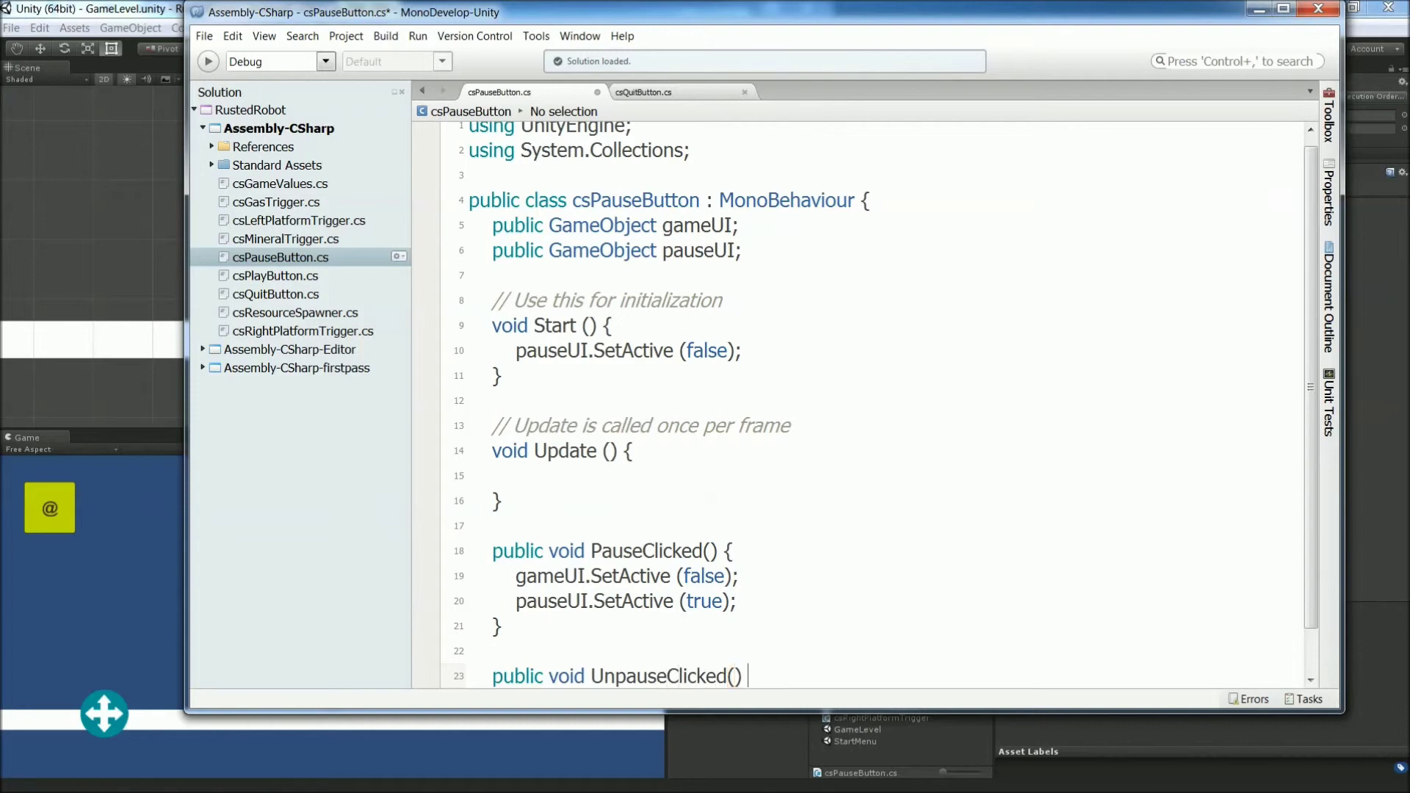
{"action": "key", "text": "Return"}
{"action": "key", "text": "Return"}
{"action": "type", "text": "}"}
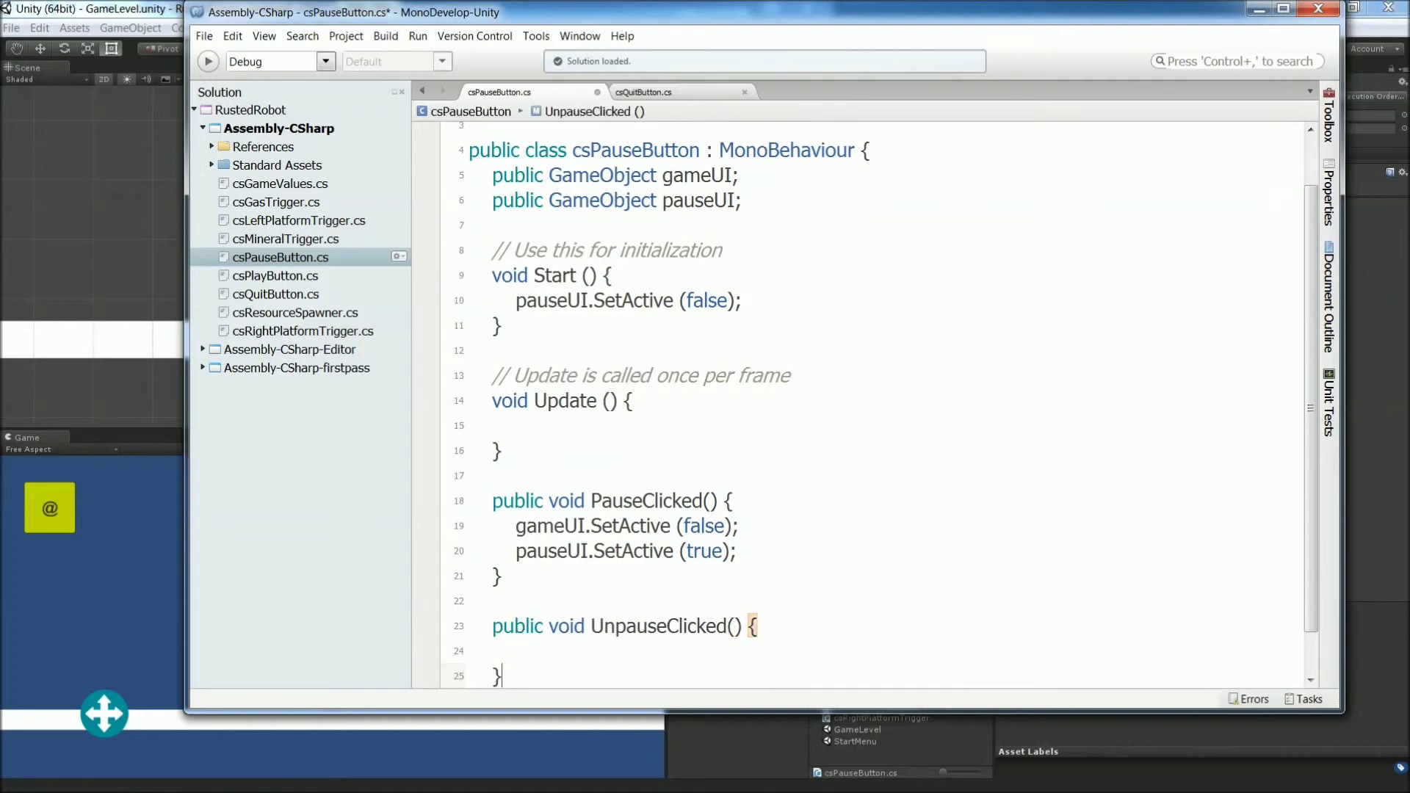
Step: Fill UnpauseClicked with gameUI.SetActive (true); and pauseUI.SetActive (false); then save all scripts
{"action": "key", "text": "Up"}
{"action": "type", "text": "game"}
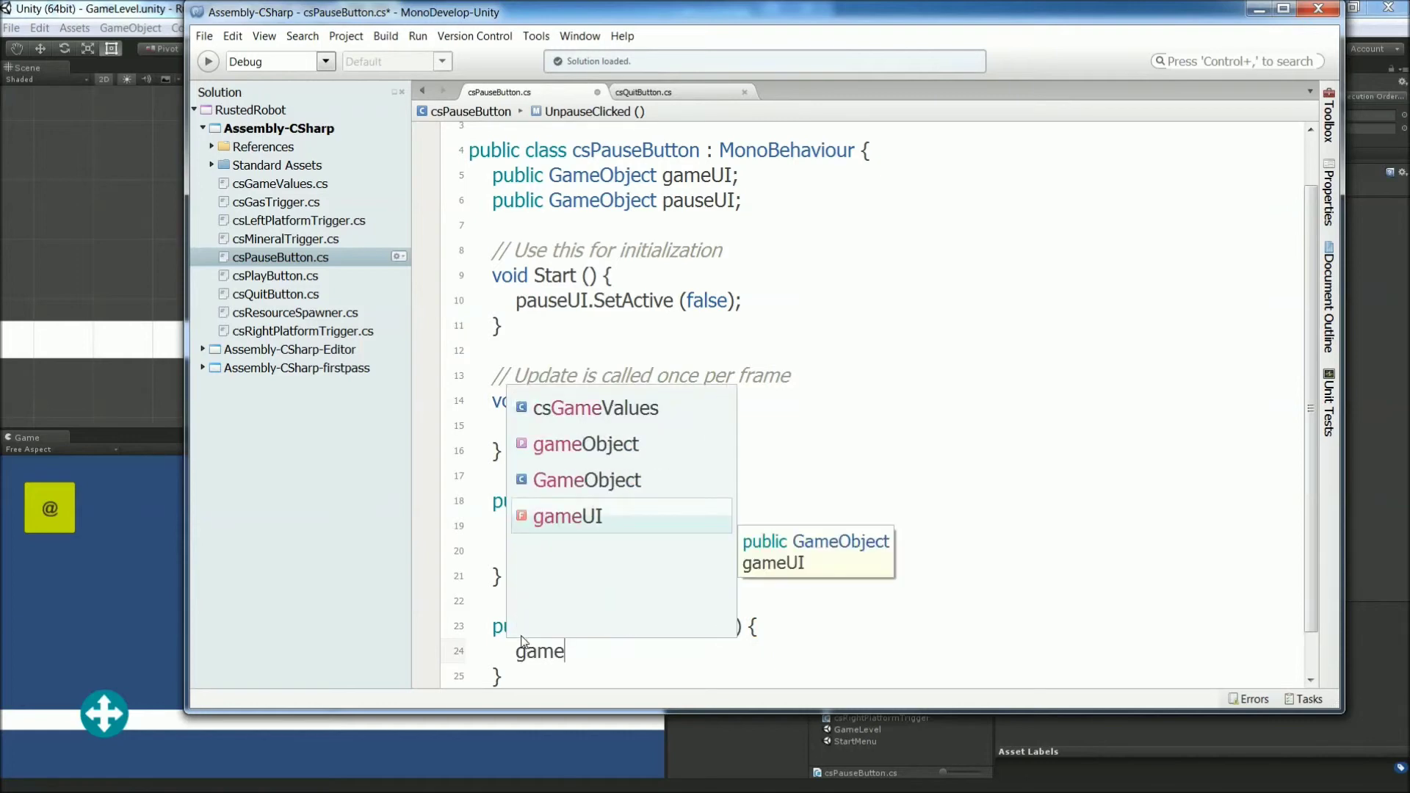
{"action": "type", "text": "UI.S"}
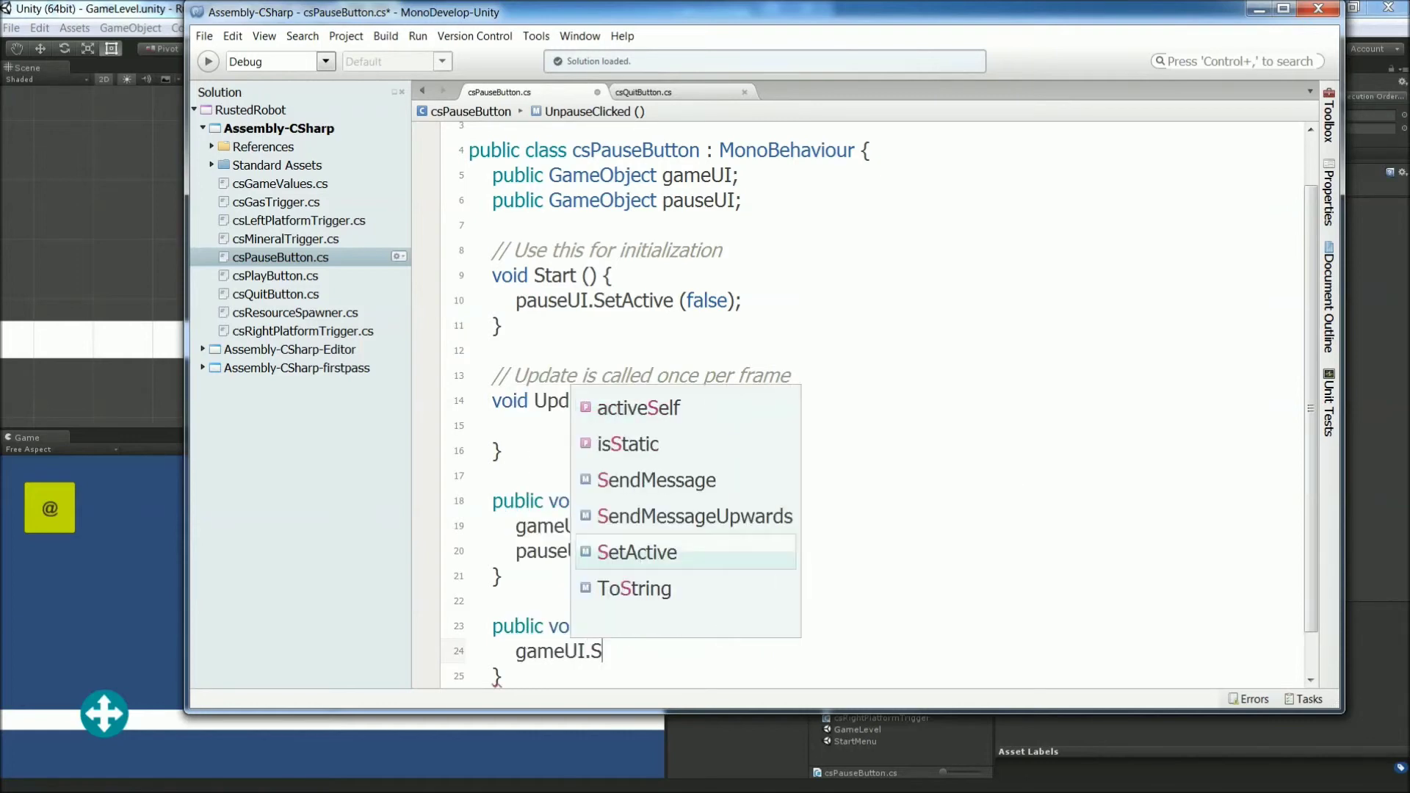
{"action": "type", "text": "etActive ("}
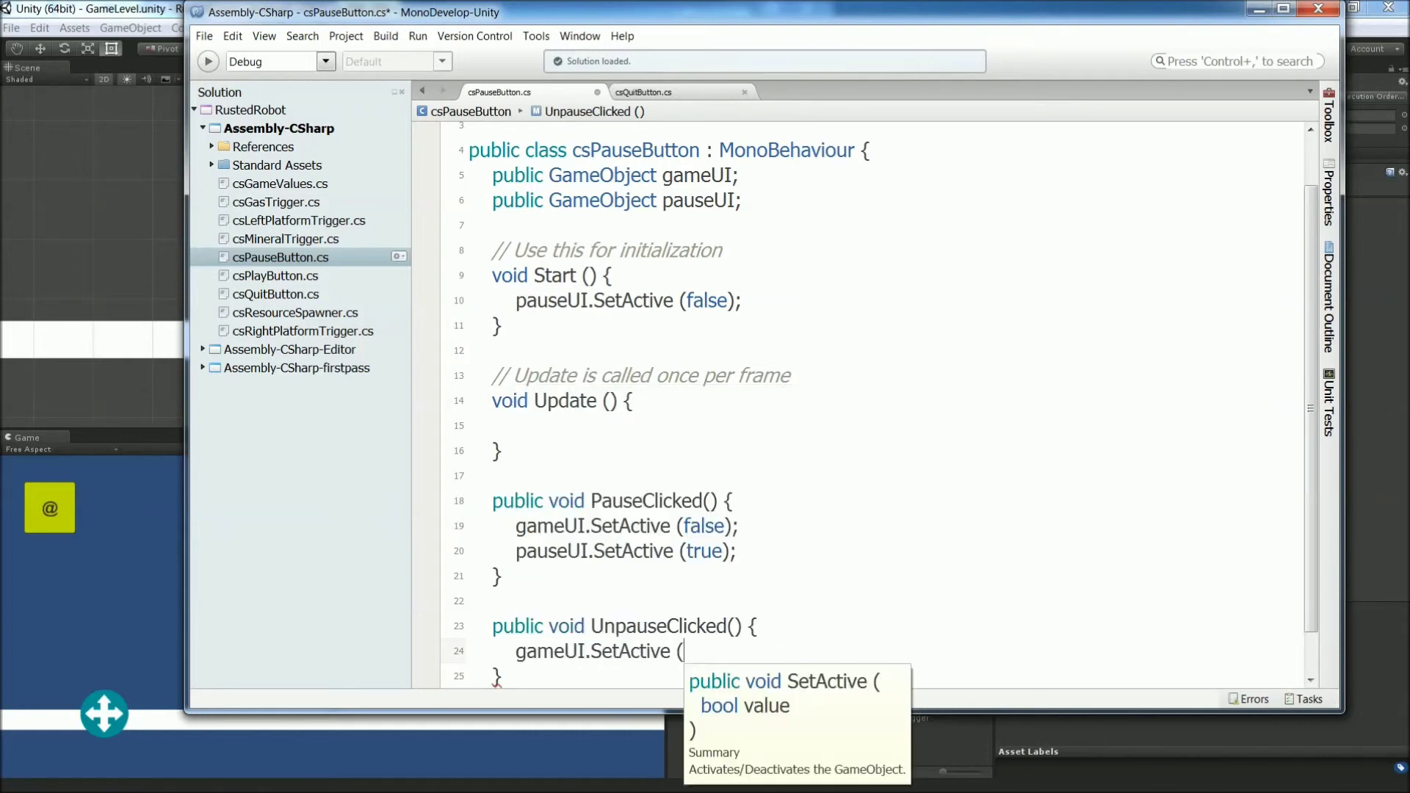
{"action": "type", "text": "true);"}
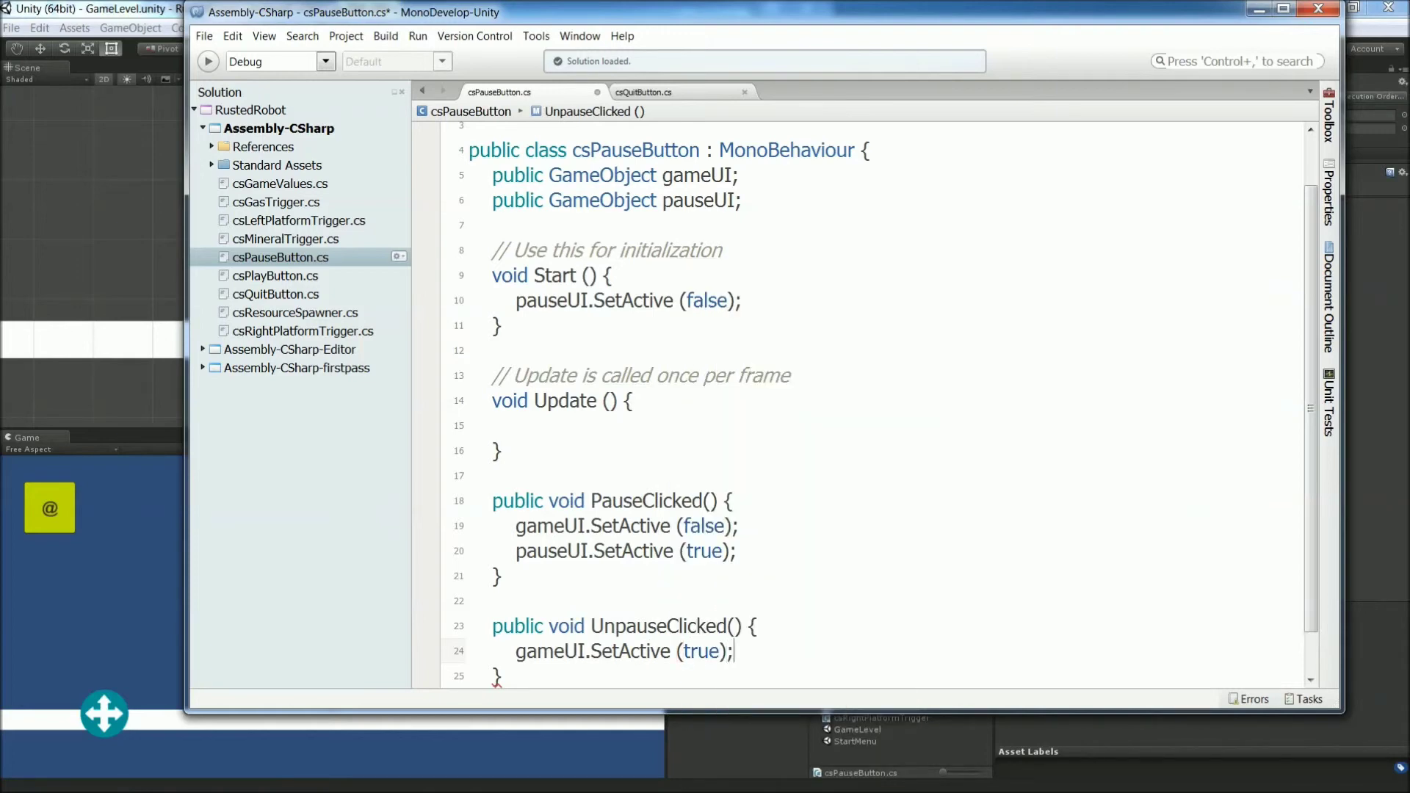
{"action": "key", "text": "Return"}
{"action": "type", "text": "pauseUI"}
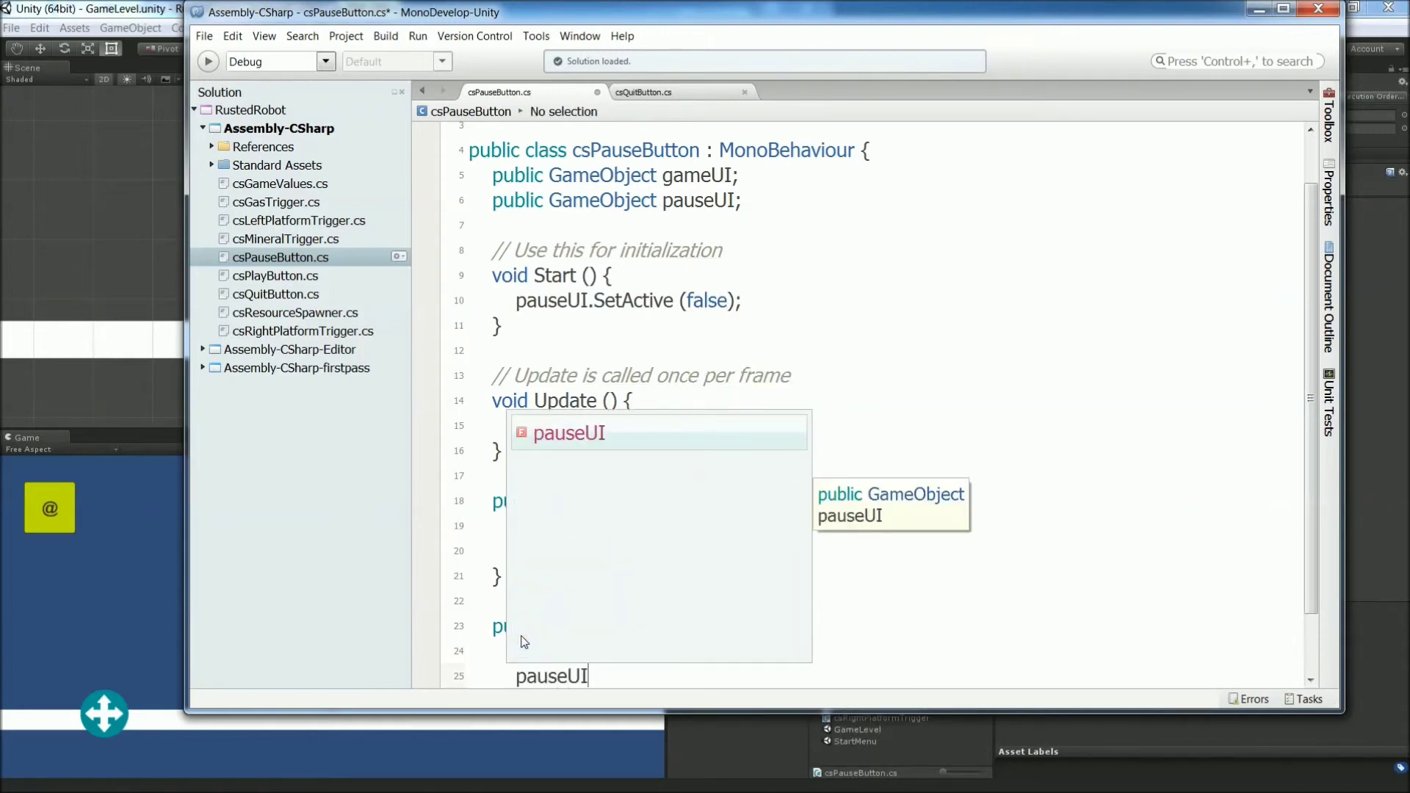
{"action": "type", "text": ".SetActive"}
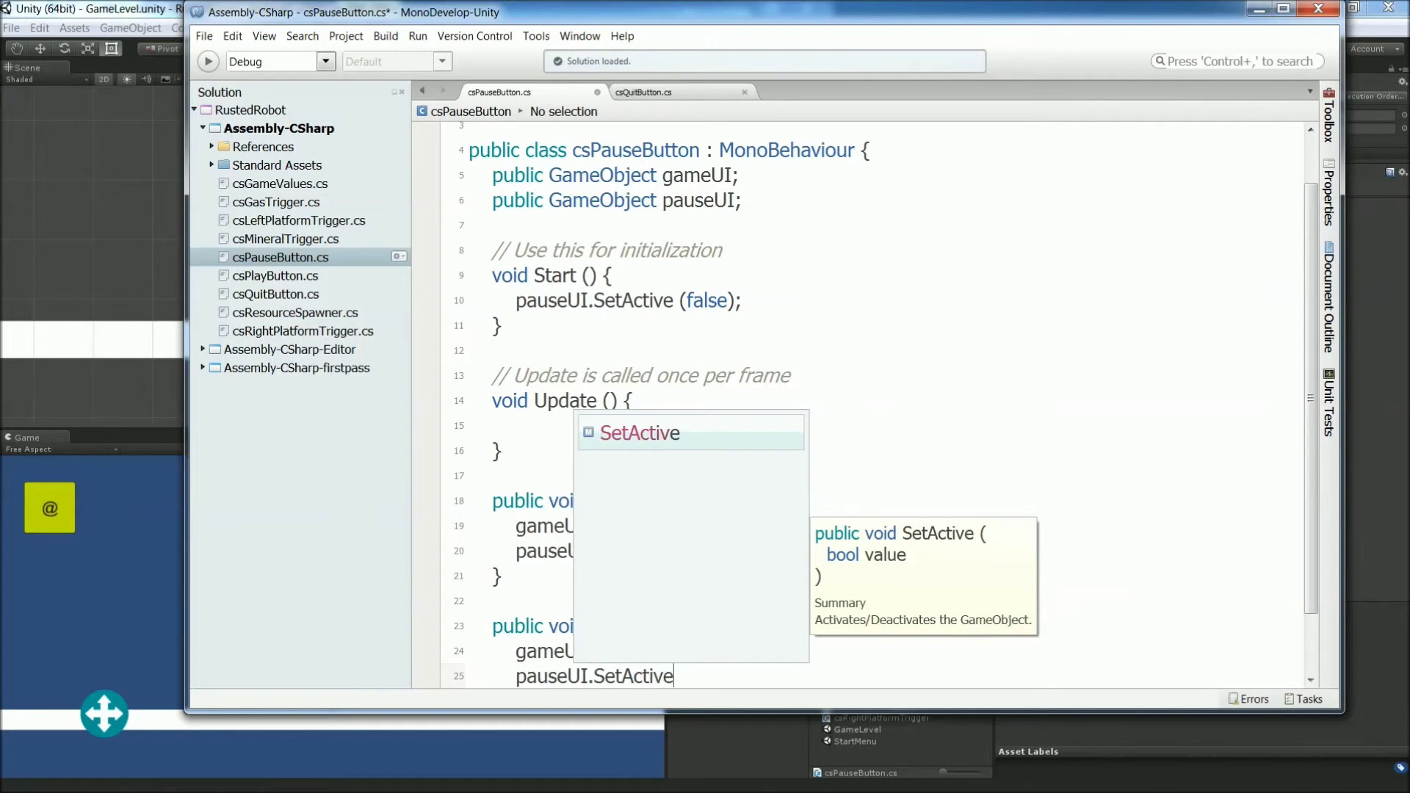
{"action": "type", "text": " (false);"}
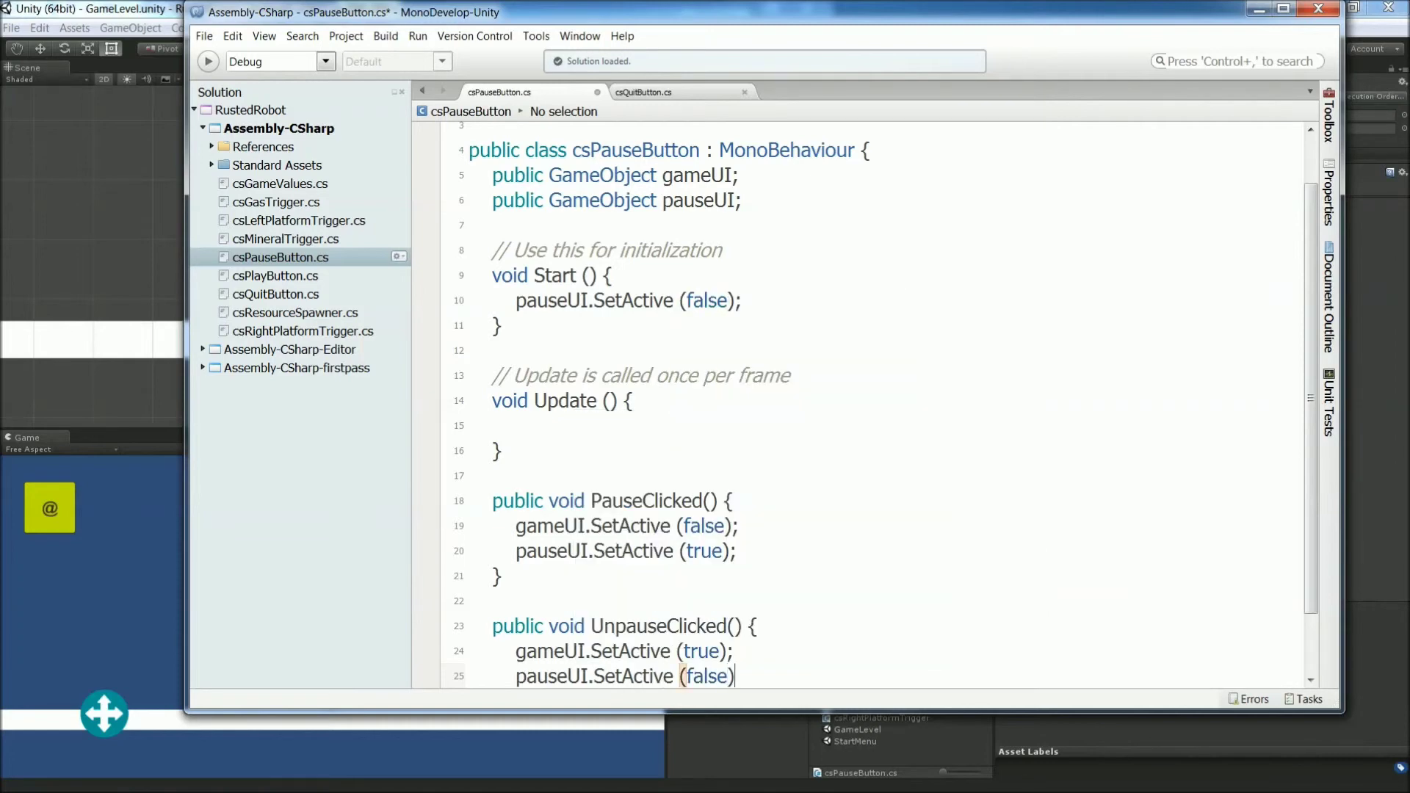
{"action": "scroll", "coordinate": [573, 596], "scroll_direction": "up", "scroll_amount": 1}
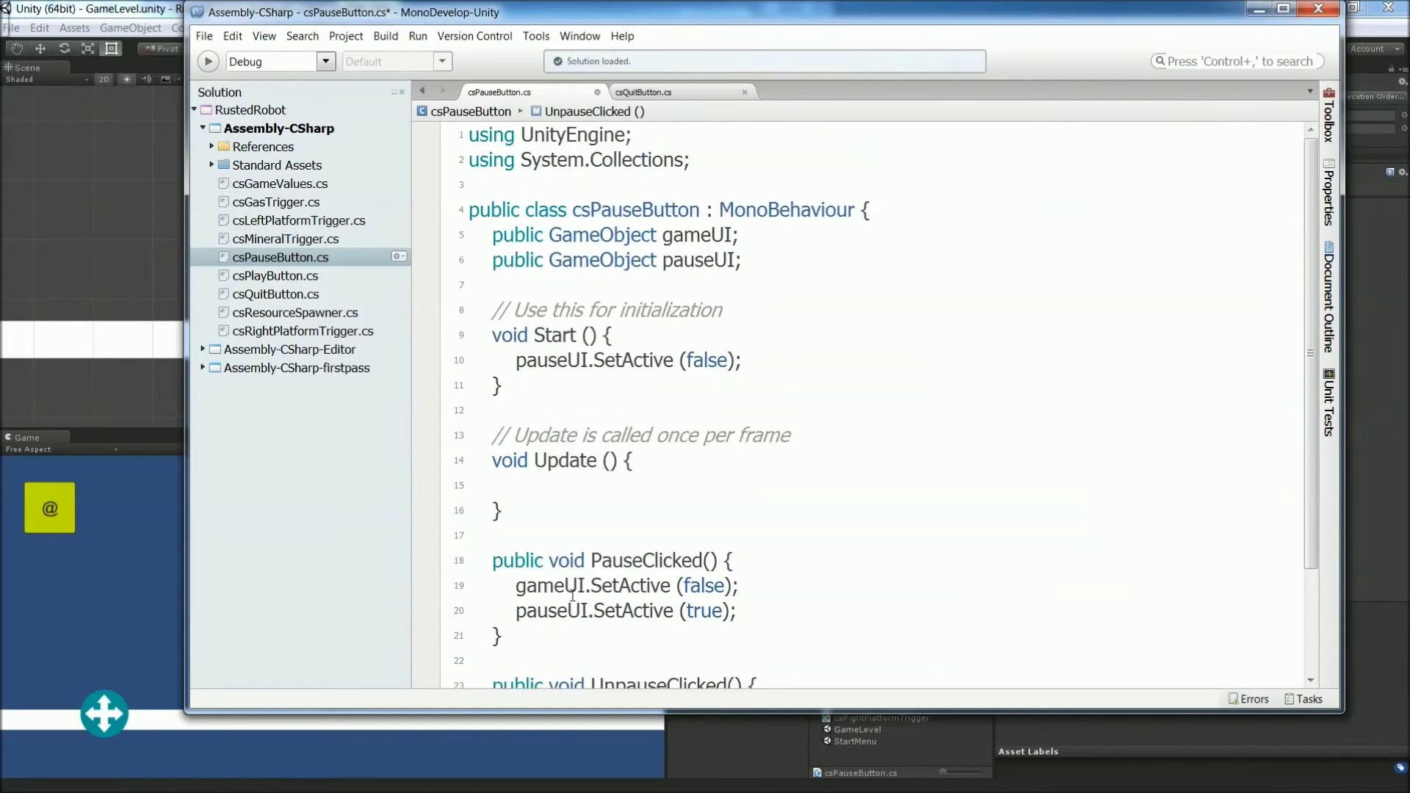
{"action": "scroll", "coordinate": [573, 596], "scroll_direction": "down", "scroll_amount": 2}
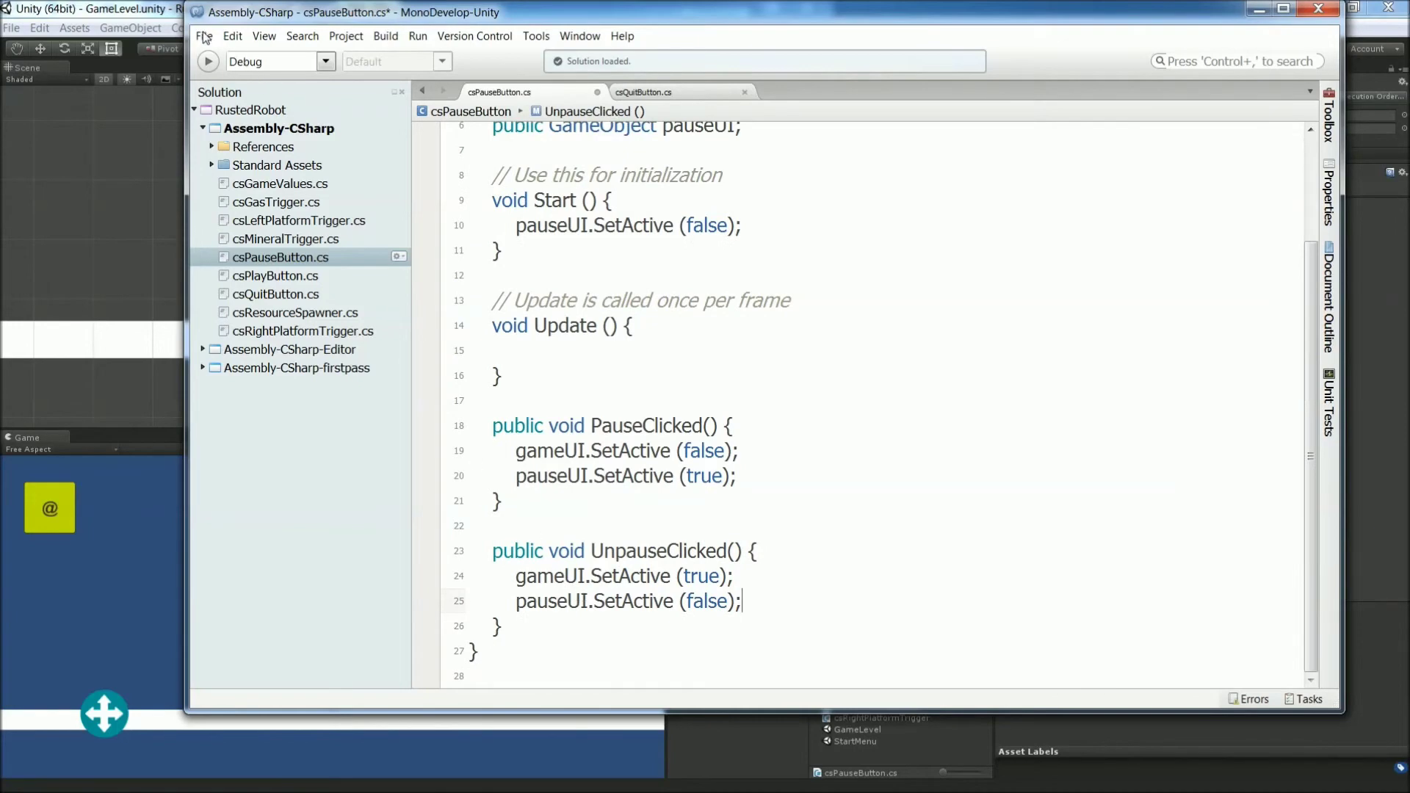
{"action": "left_click", "coordinate": [204, 36]}
{"action": "left_click", "coordinate": [248, 144]}
Step: Give guiPauseButton an On Click event targeting itself that calls csPauseButton.PauseClicked()
{"action": "left_click", "coordinate": [1318, 9]}
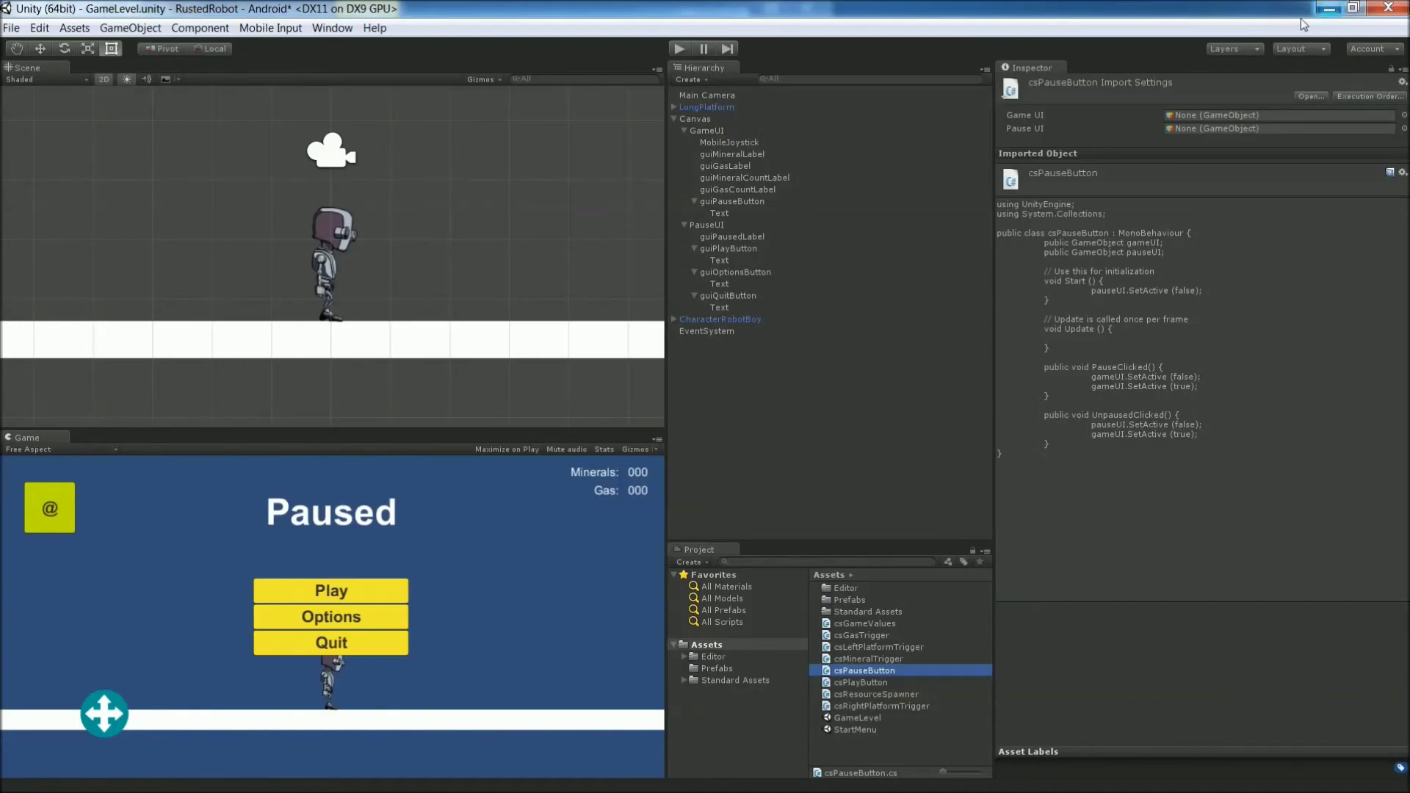
{"action": "left_click", "coordinate": [739, 201]}
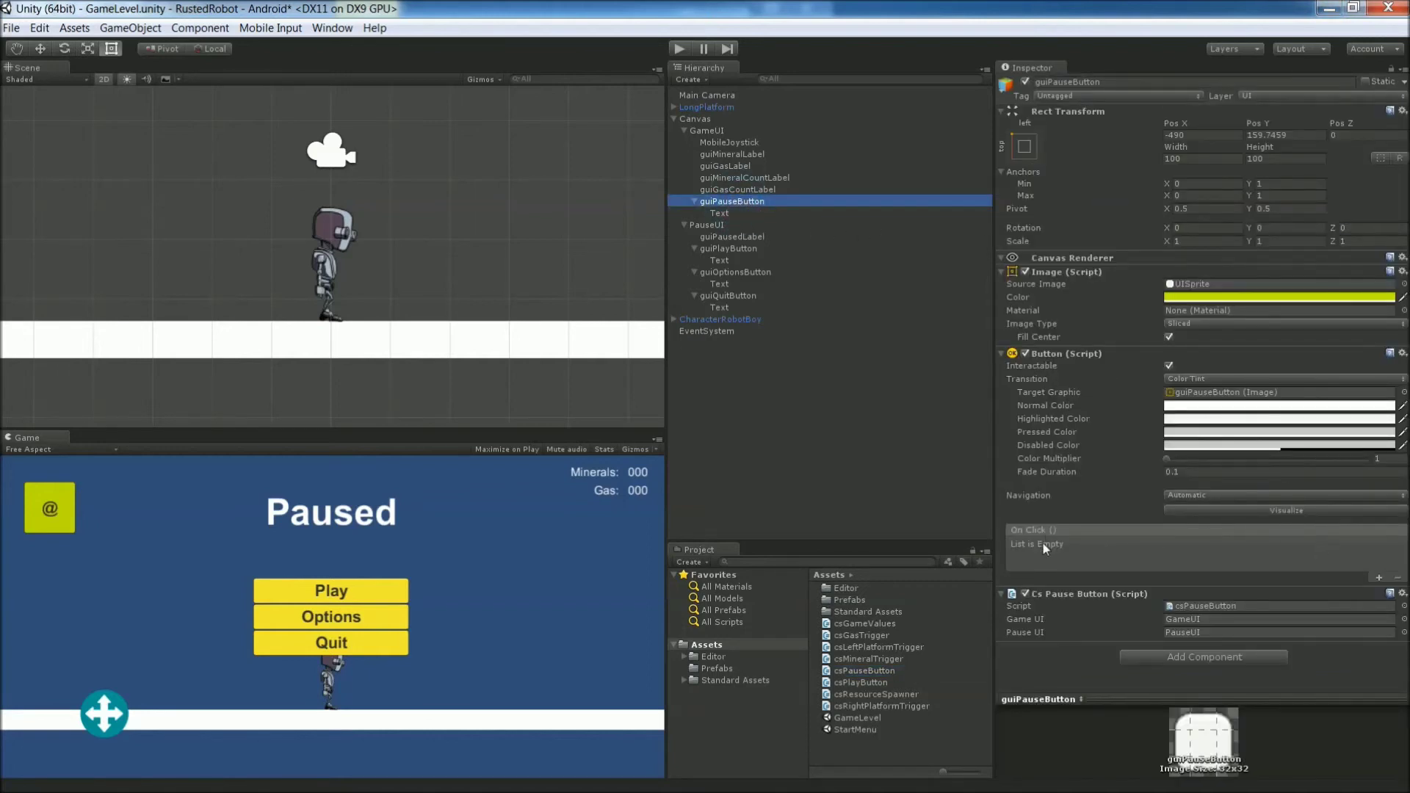
{"action": "left_click", "coordinate": [1379, 578]}
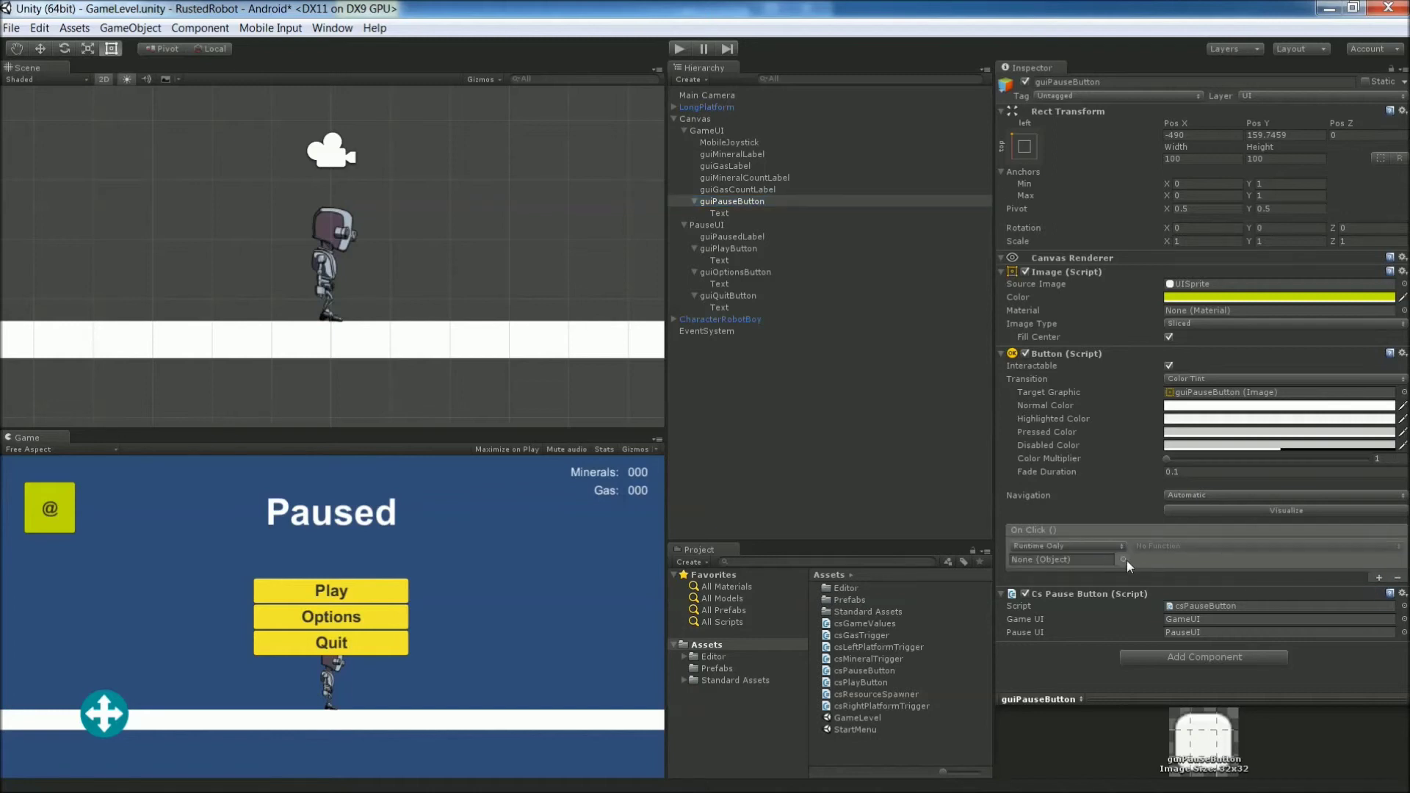
{"action": "left_click", "coordinate": [1120, 559]}
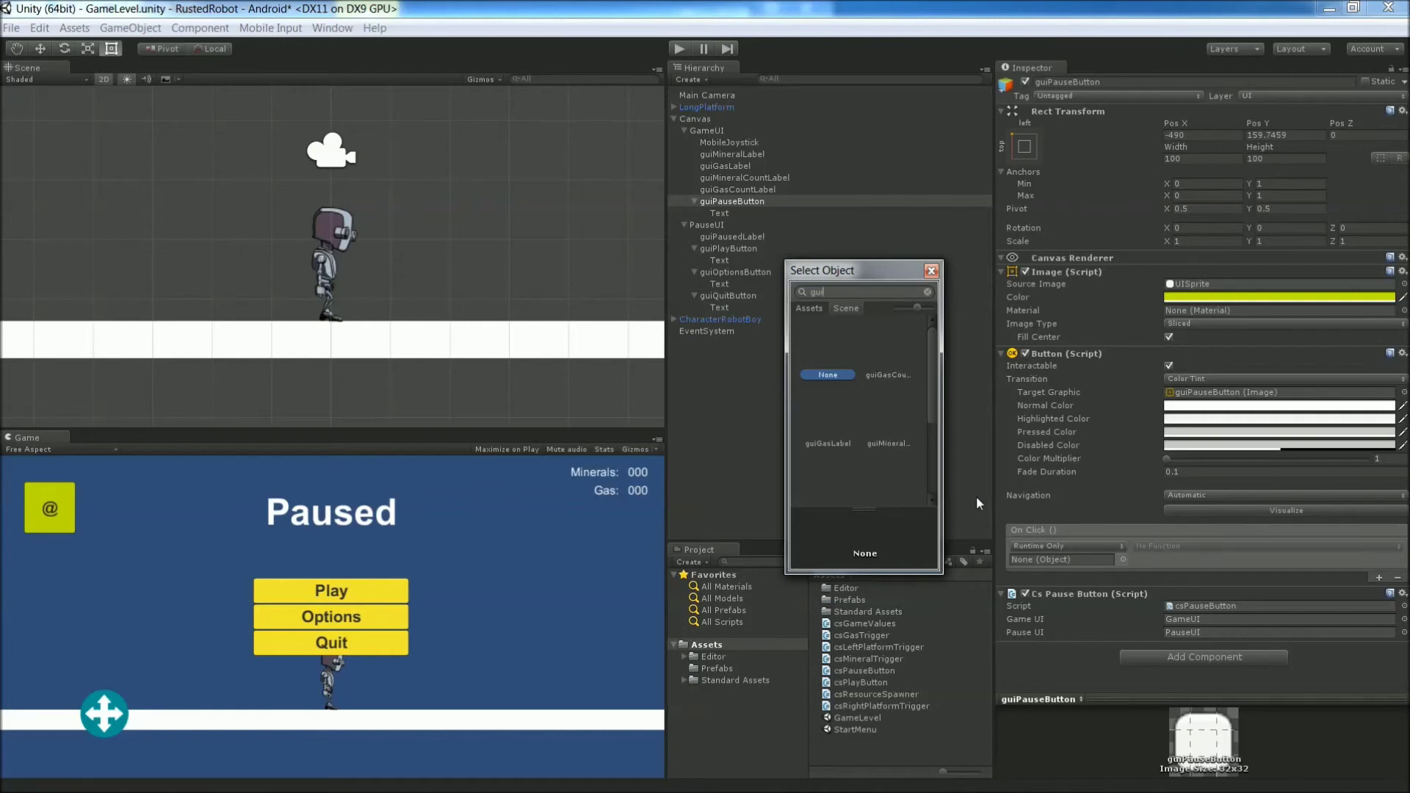
{"action": "type", "text": "guiPa"}
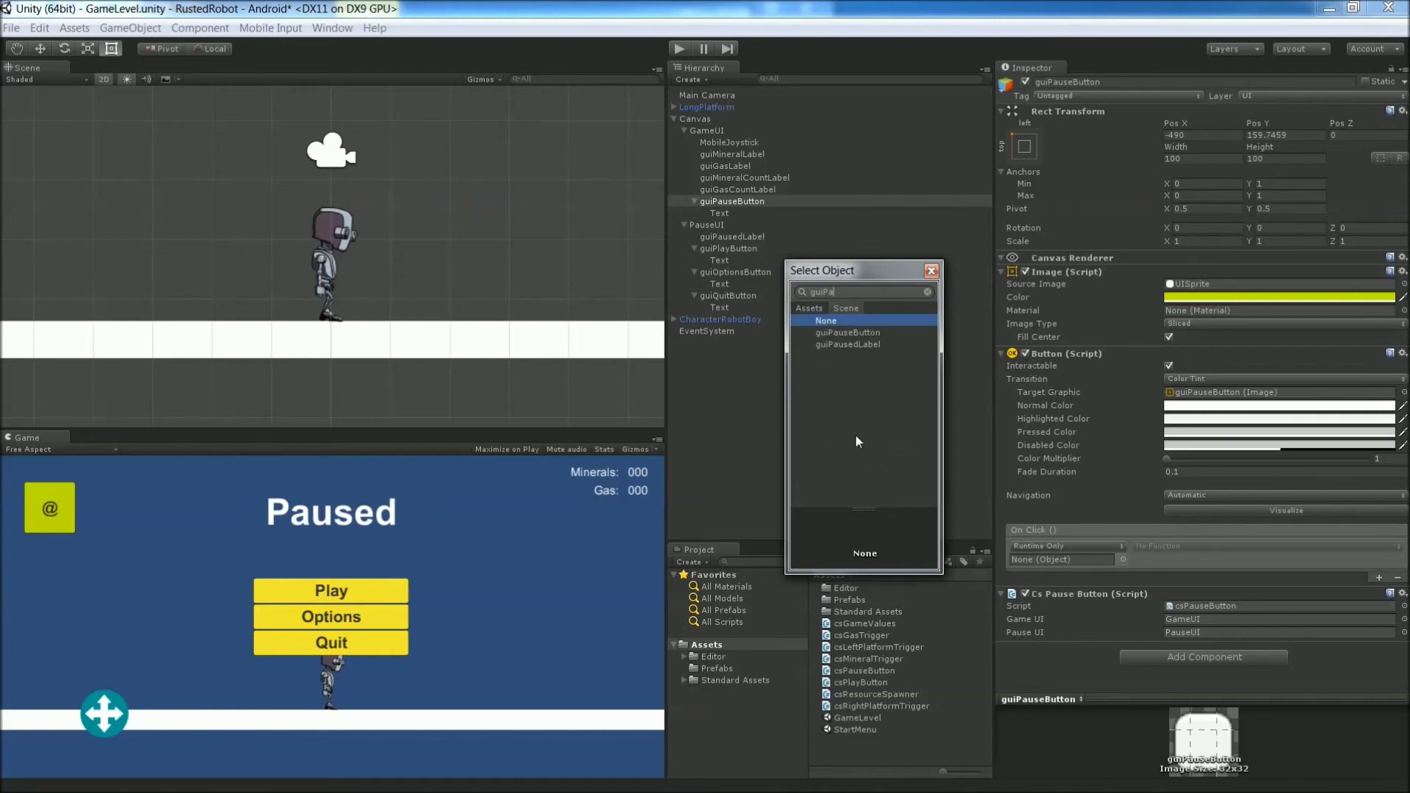
{"action": "left_click", "coordinate": [861, 333]}
{"action": "double_click", "coordinate": [860, 334]}
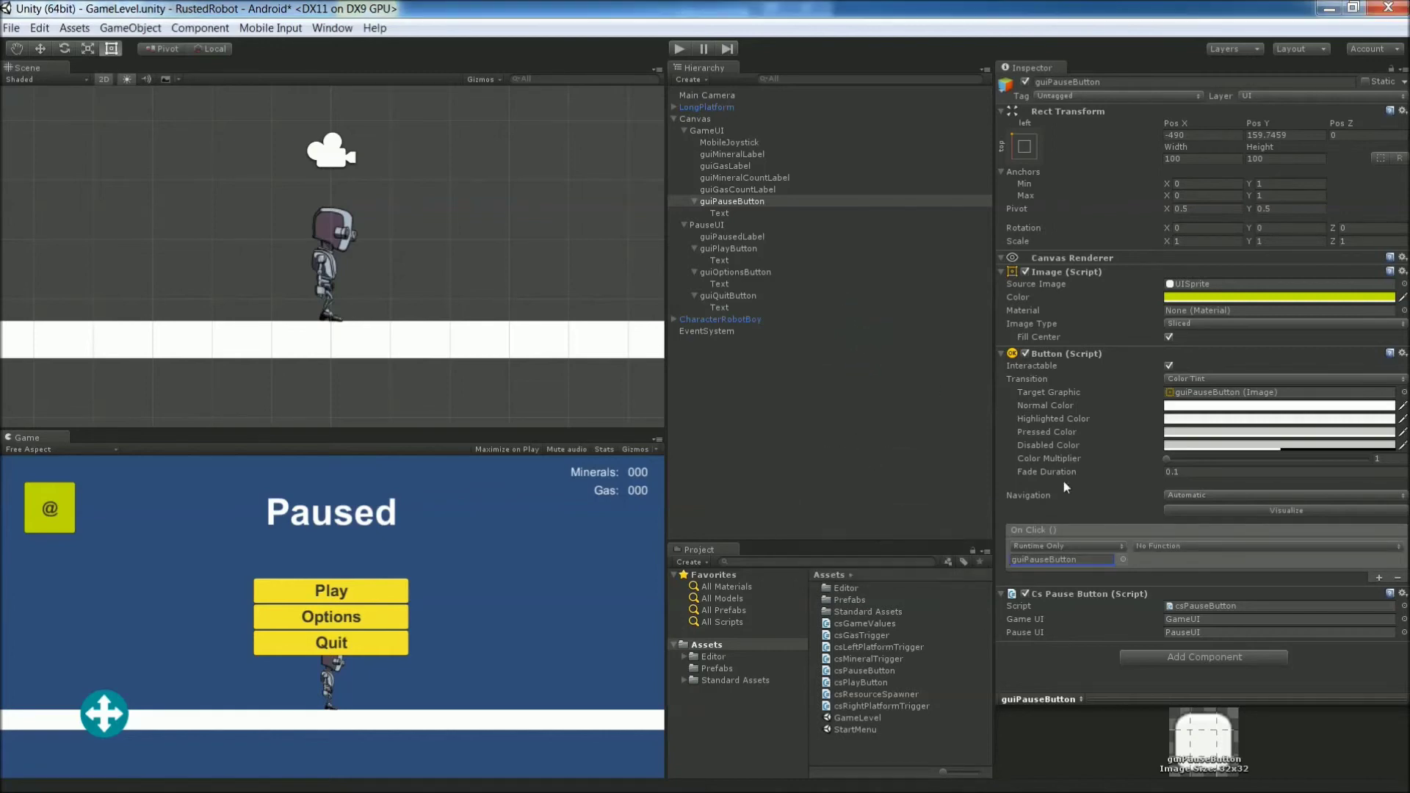
{"action": "left_click", "coordinate": [1181, 547]}
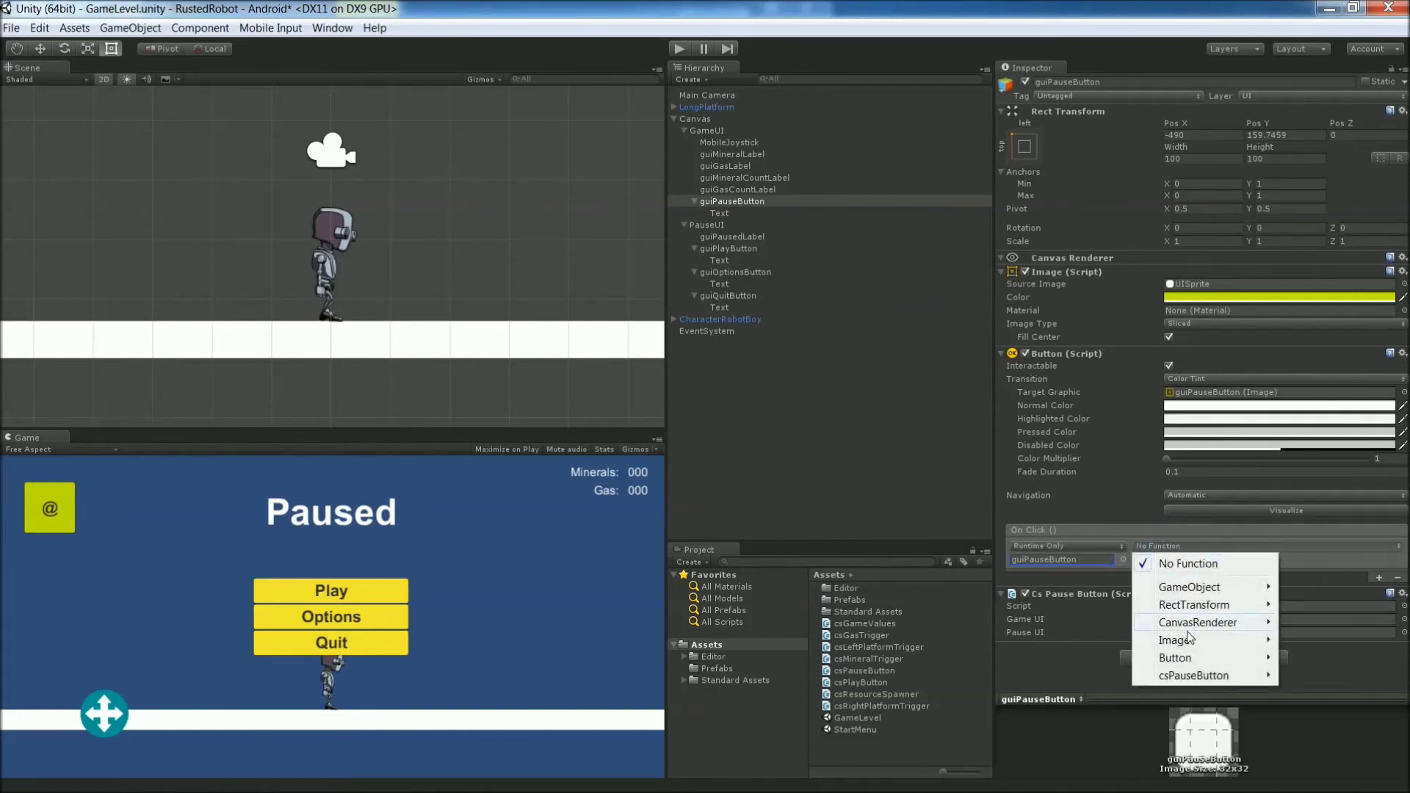
{"action": "mouse_move", "coordinate": [1185, 677]}
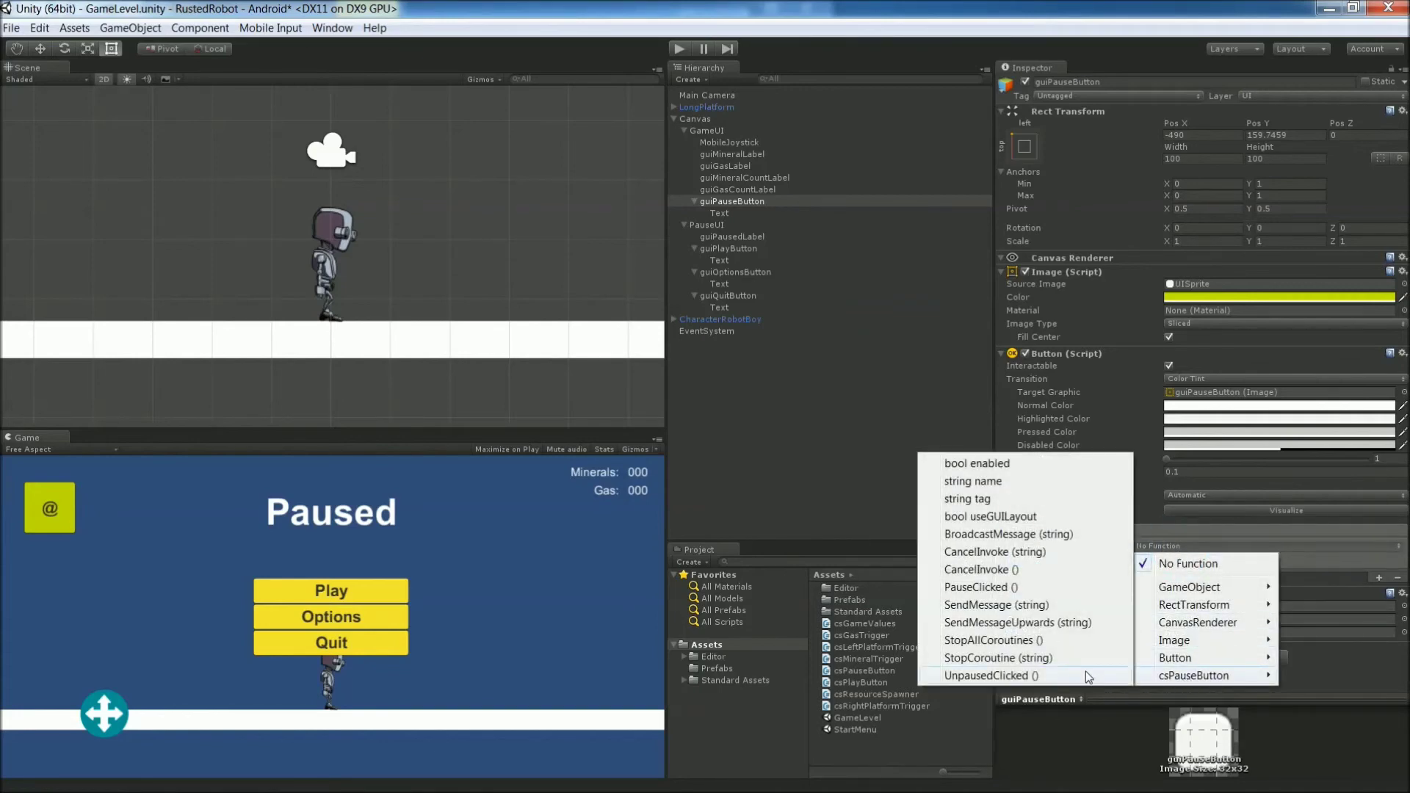
{"action": "left_click", "coordinate": [977, 588]}
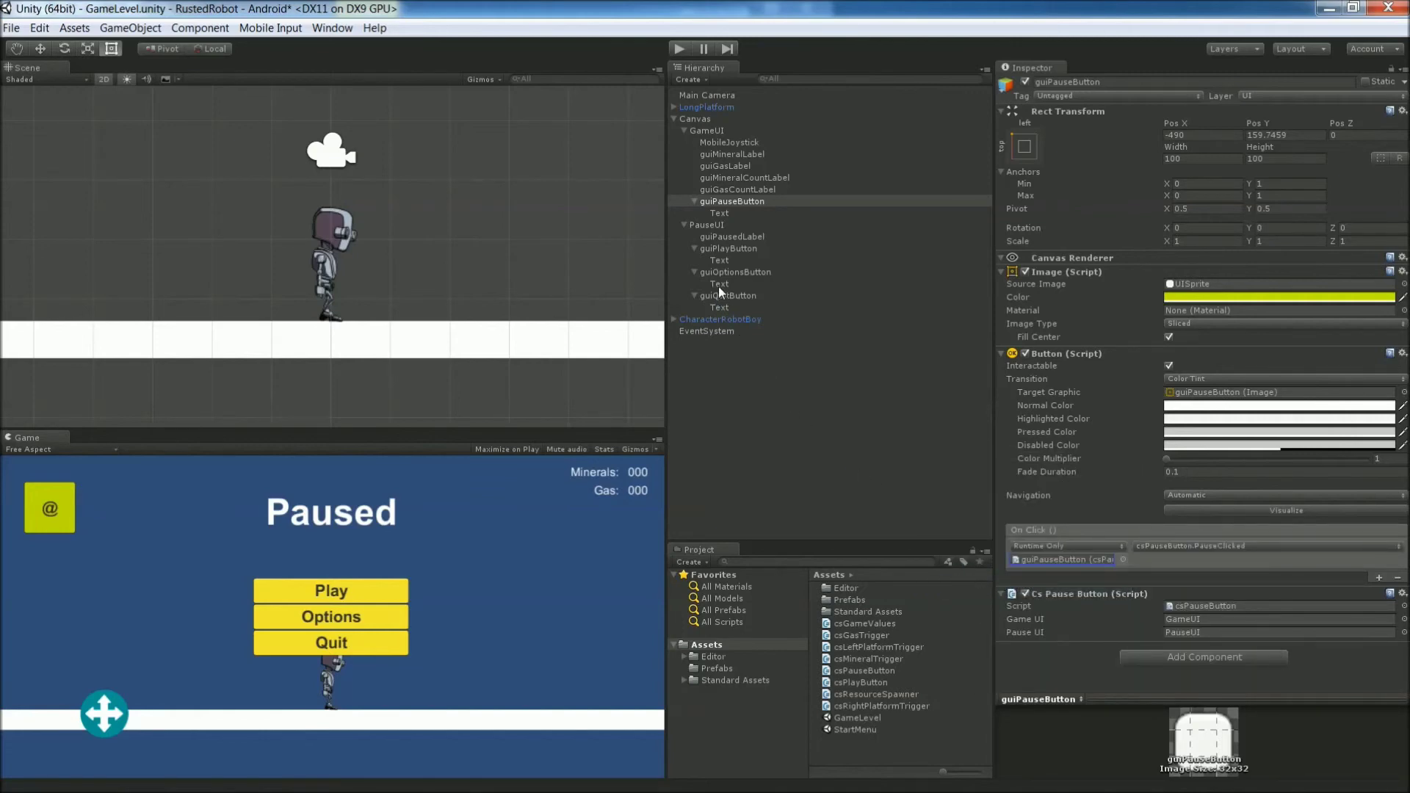
Step: Give guiPlayButton an On Click event targeting guiPauseButton that calls csPauseButton.UnpauseClicked()
{"action": "left_click", "coordinate": [729, 248]}
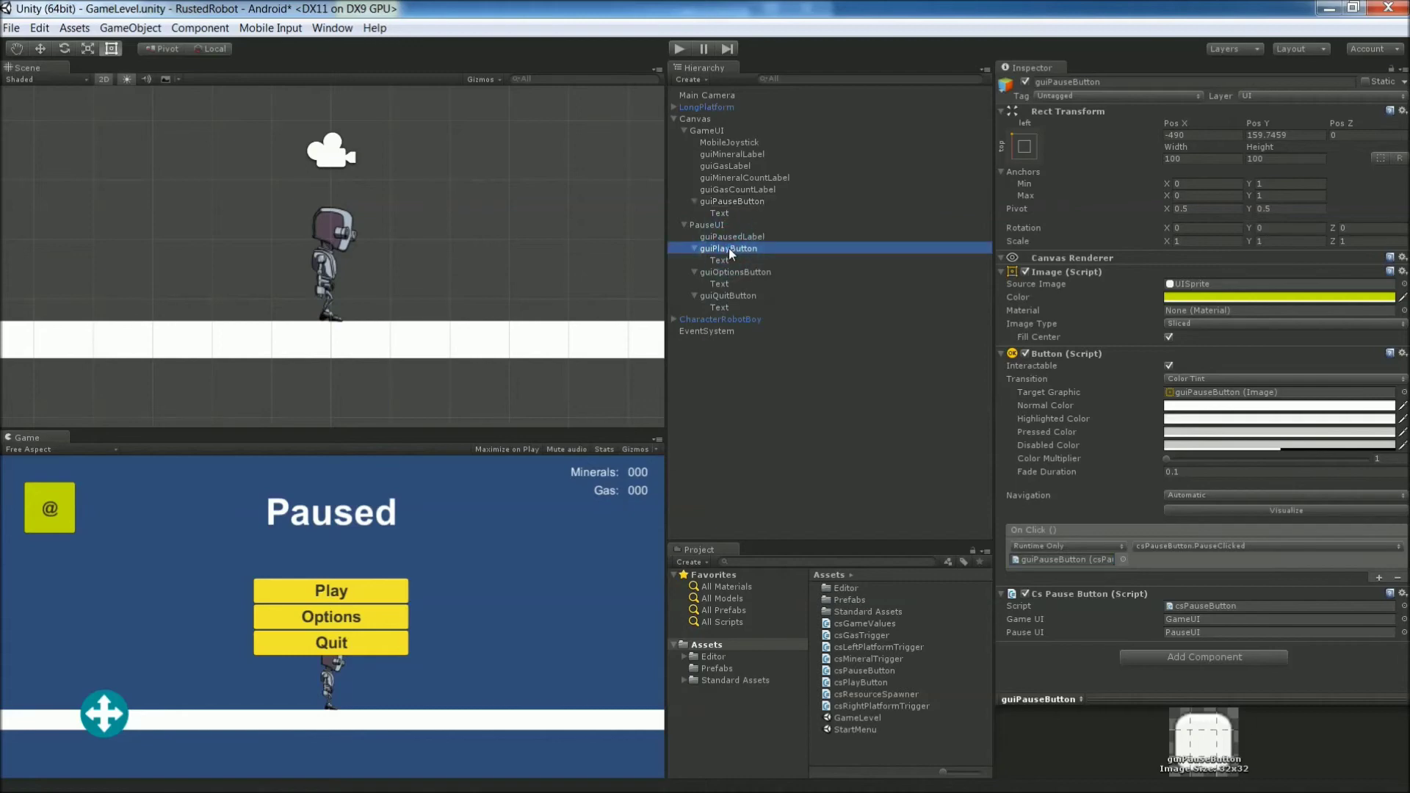
{"action": "left_click", "coordinate": [1377, 575]}
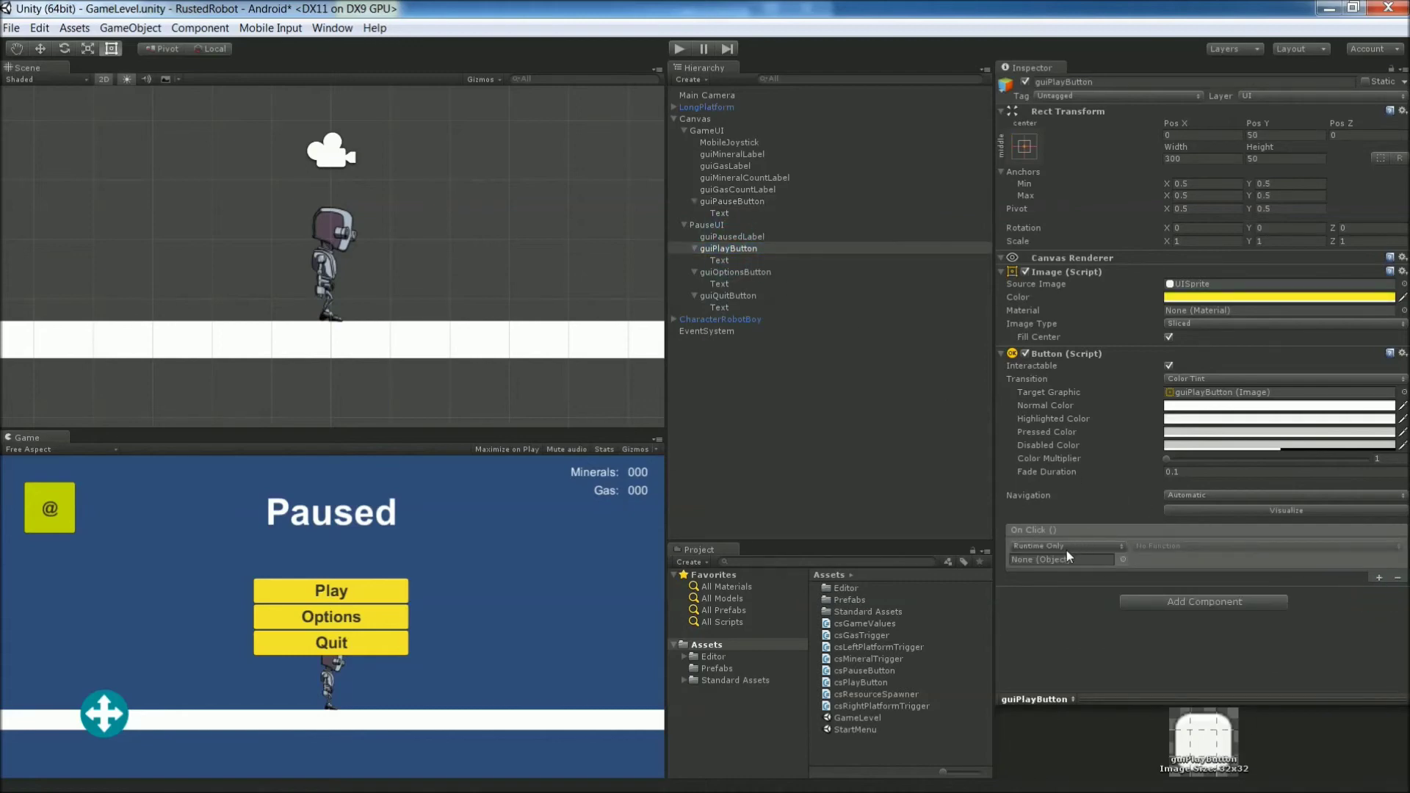
{"action": "left_click", "coordinate": [1120, 559]}
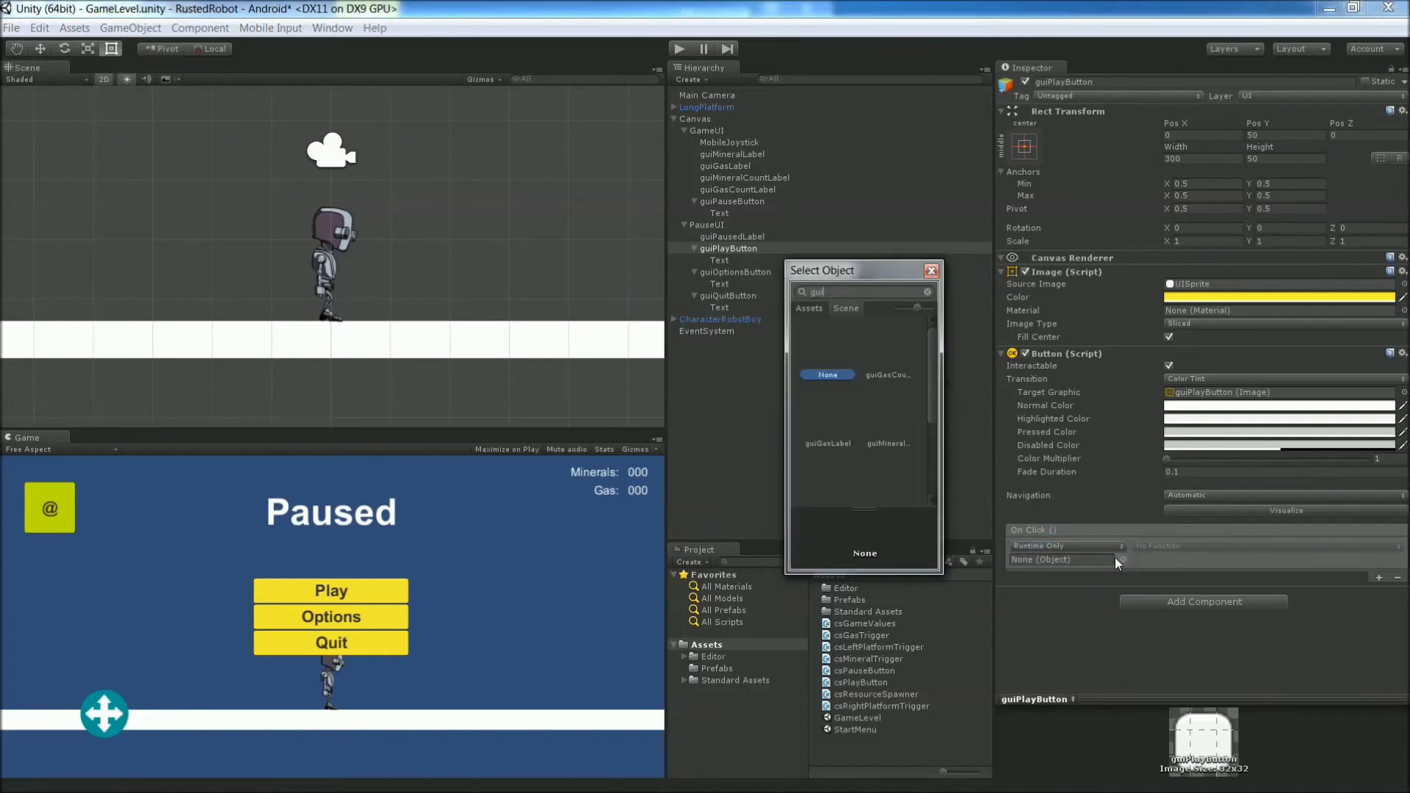
{"action": "type", "text": "guiP"}
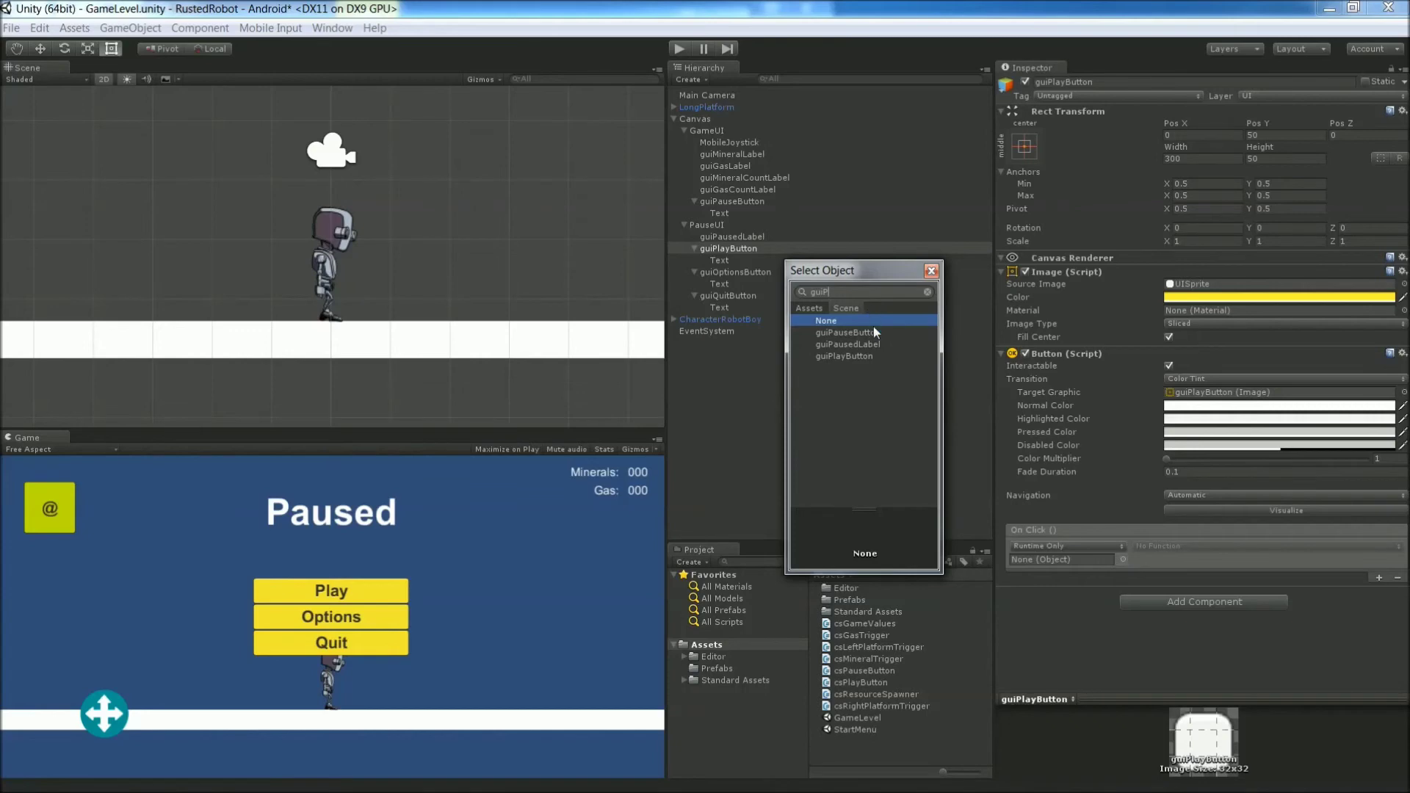
{"action": "double_click", "coordinate": [852, 332]}
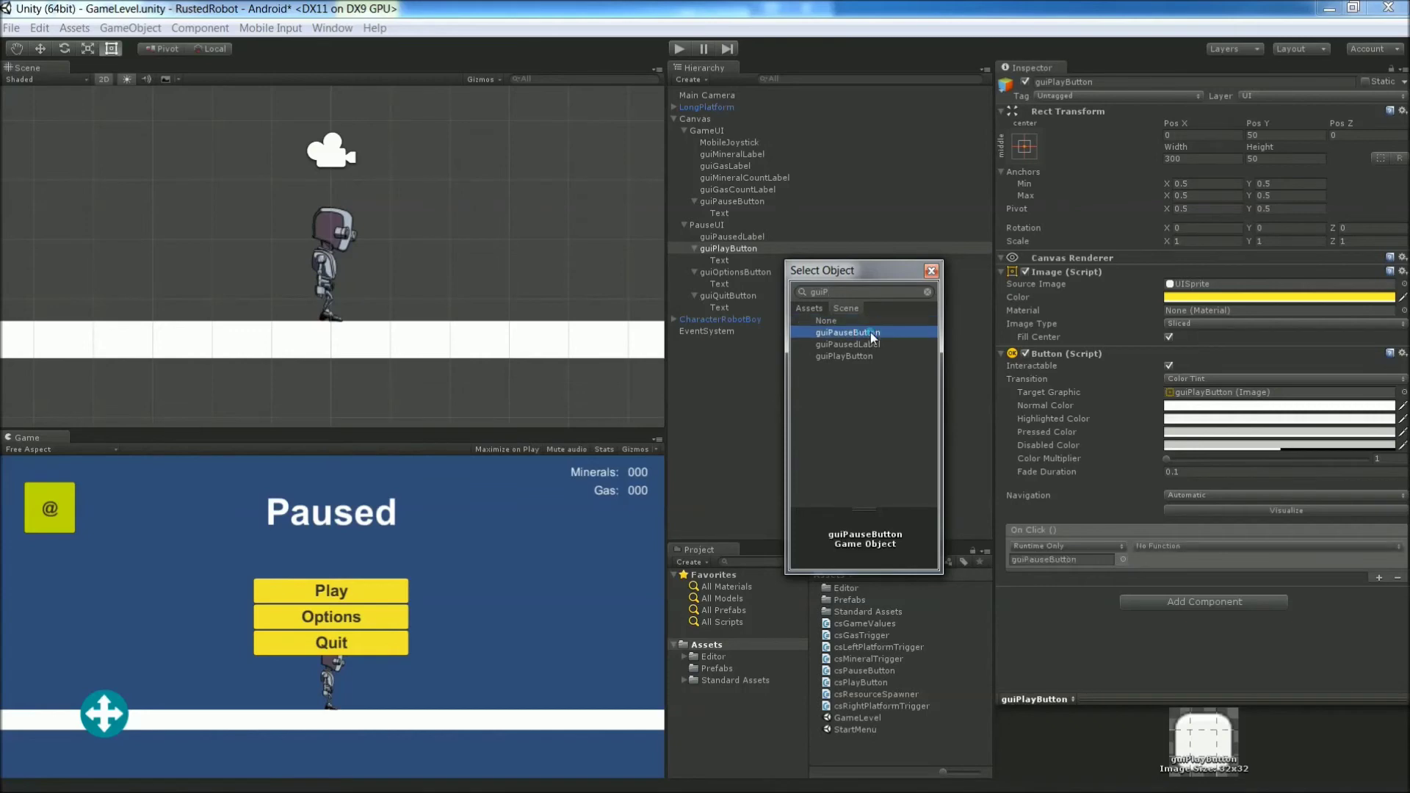
{"action": "left_click", "coordinate": [1221, 548]}
{"action": "mouse_move", "coordinate": [1221, 675]}
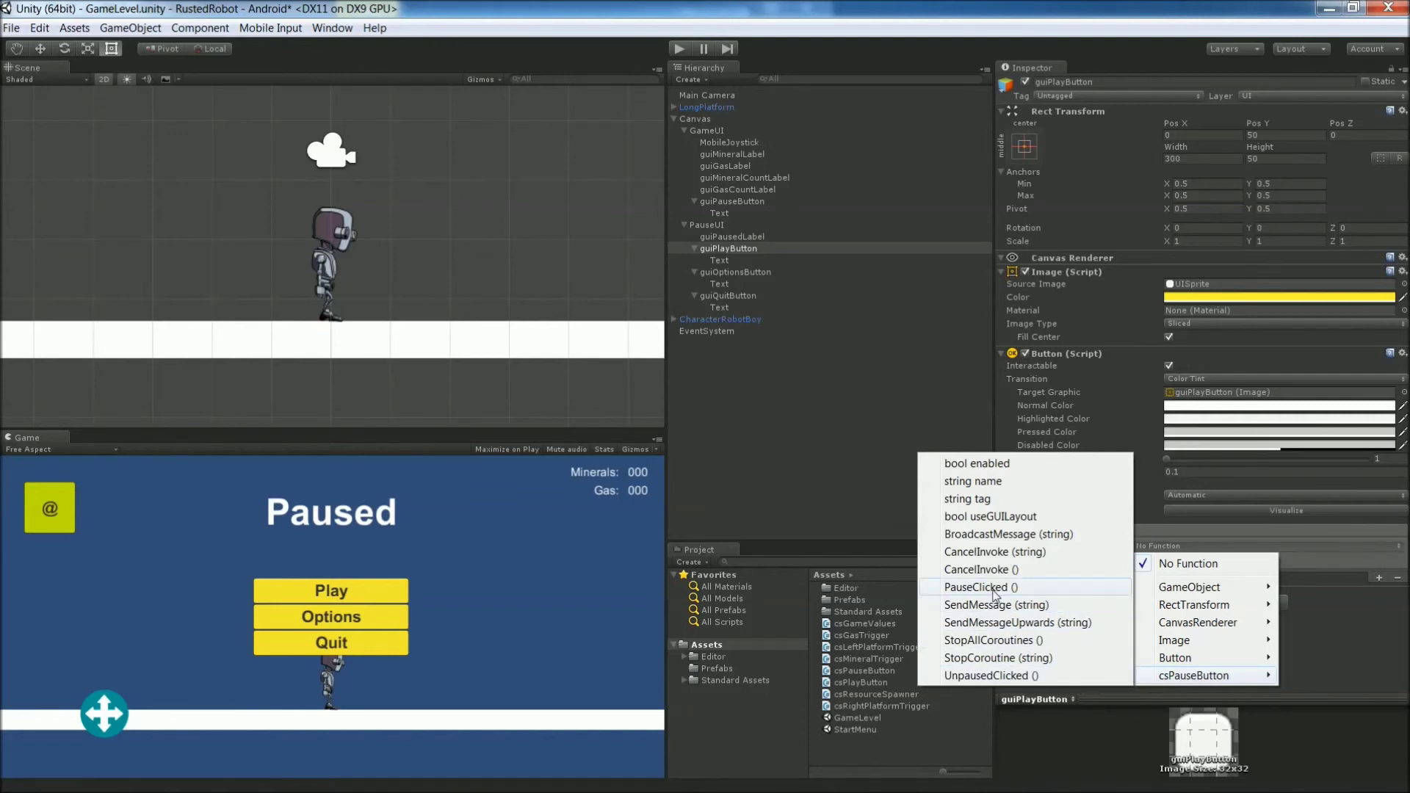
{"action": "left_click", "coordinate": [1005, 677]}
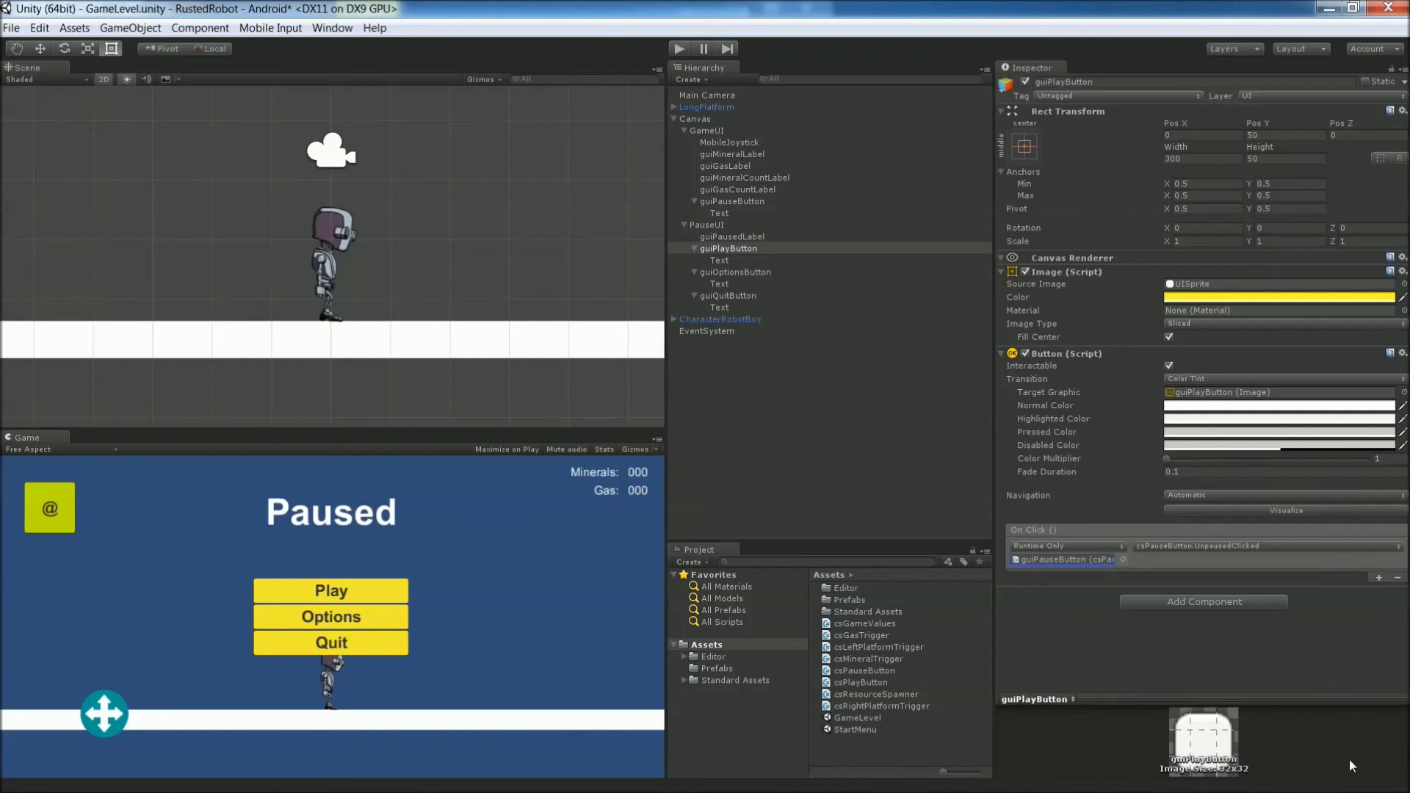
Step: Add a new C# script named csQuitButton to guiQuitButton and open it in MonoDevelop
{"action": "left_click", "coordinate": [722, 295]}
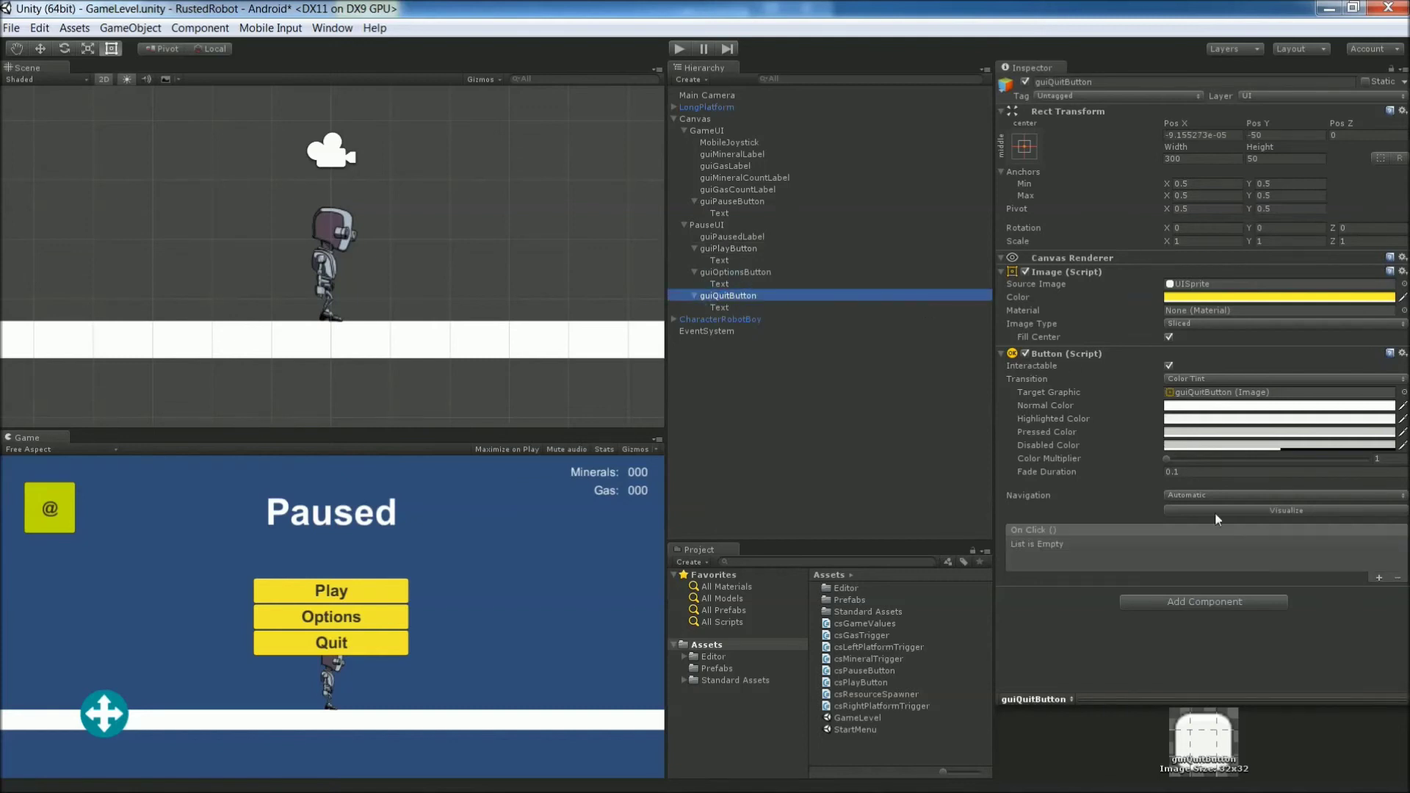
{"action": "left_click", "coordinate": [1221, 603]}
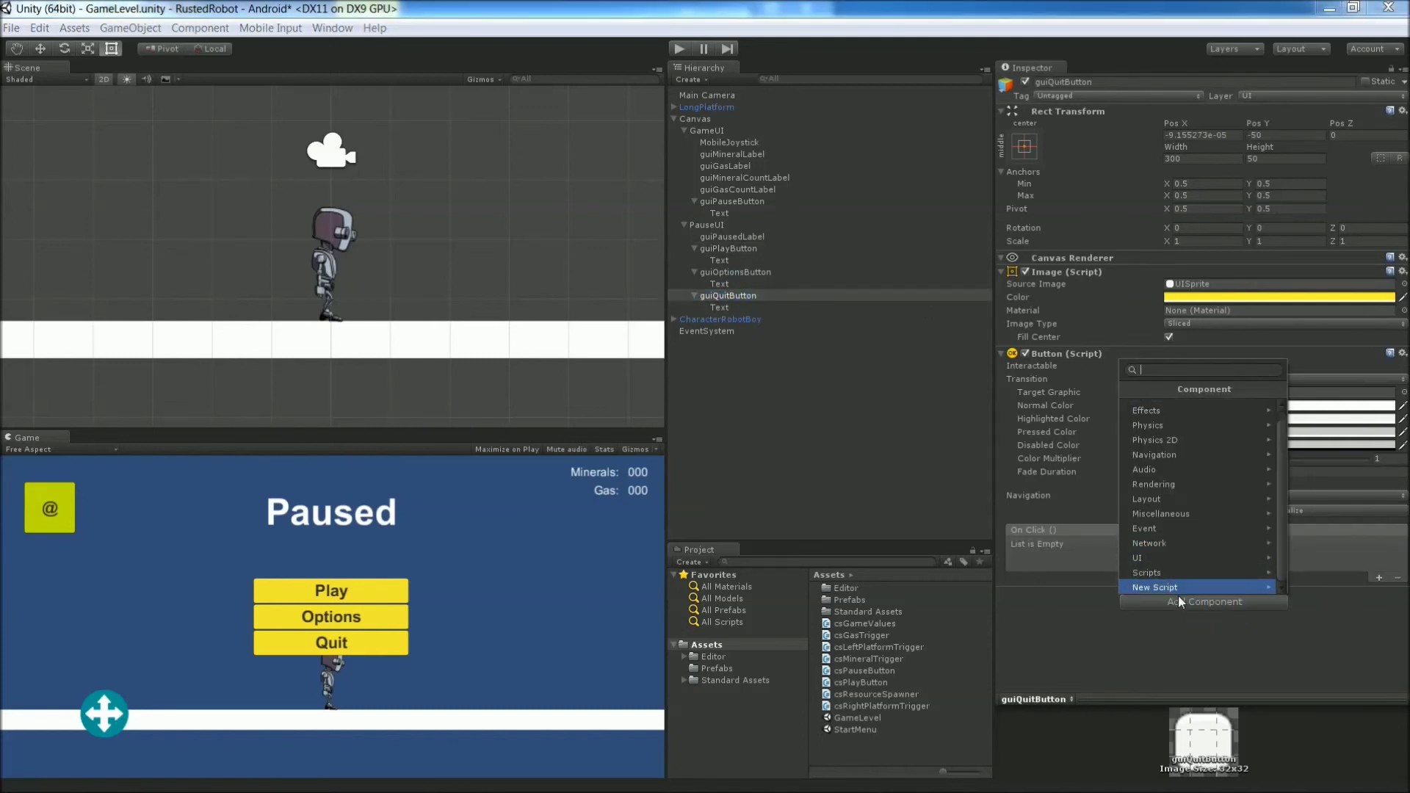
{"action": "left_click", "coordinate": [1171, 589]}
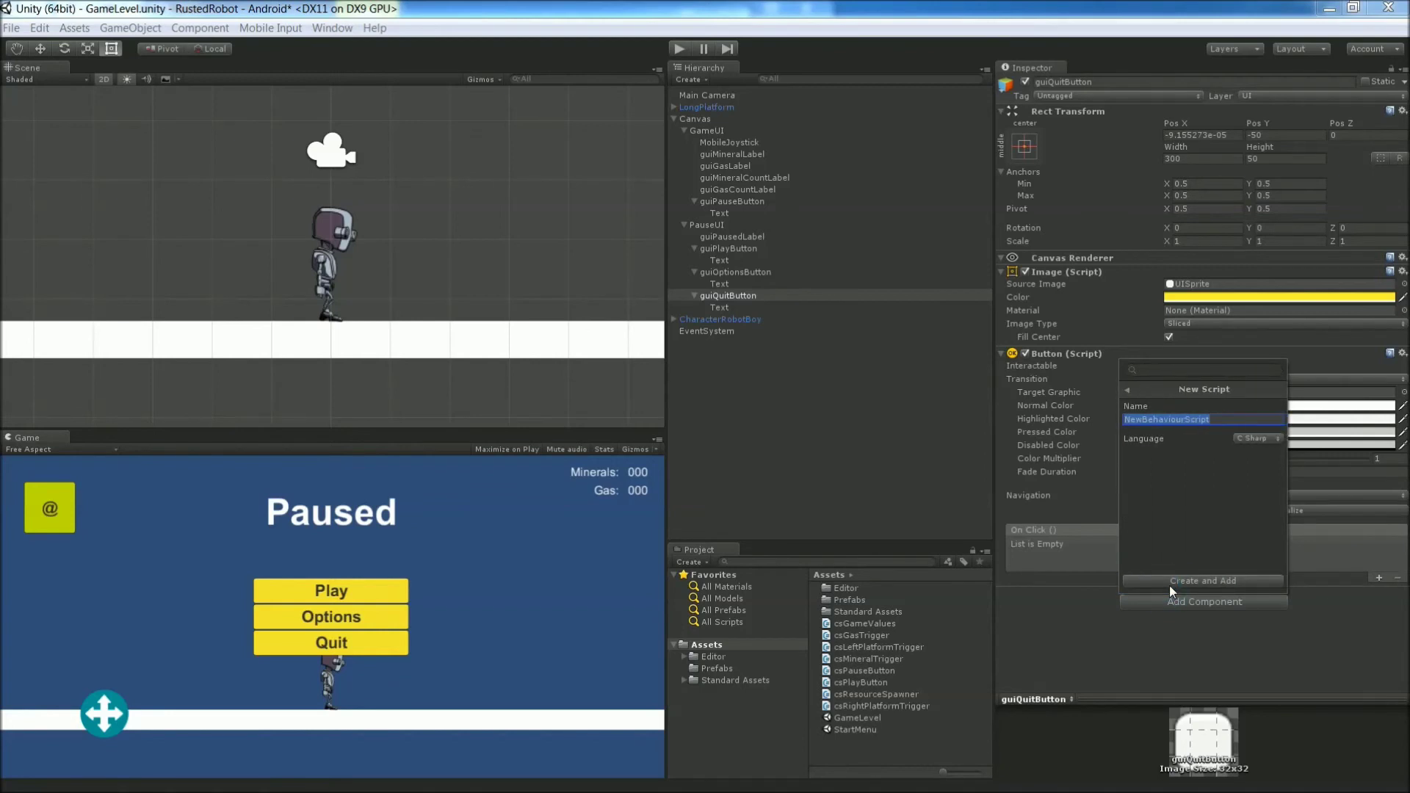
{"action": "type", "text": "csQuitButton"}
{"action": "left_click", "coordinate": [1171, 584]}
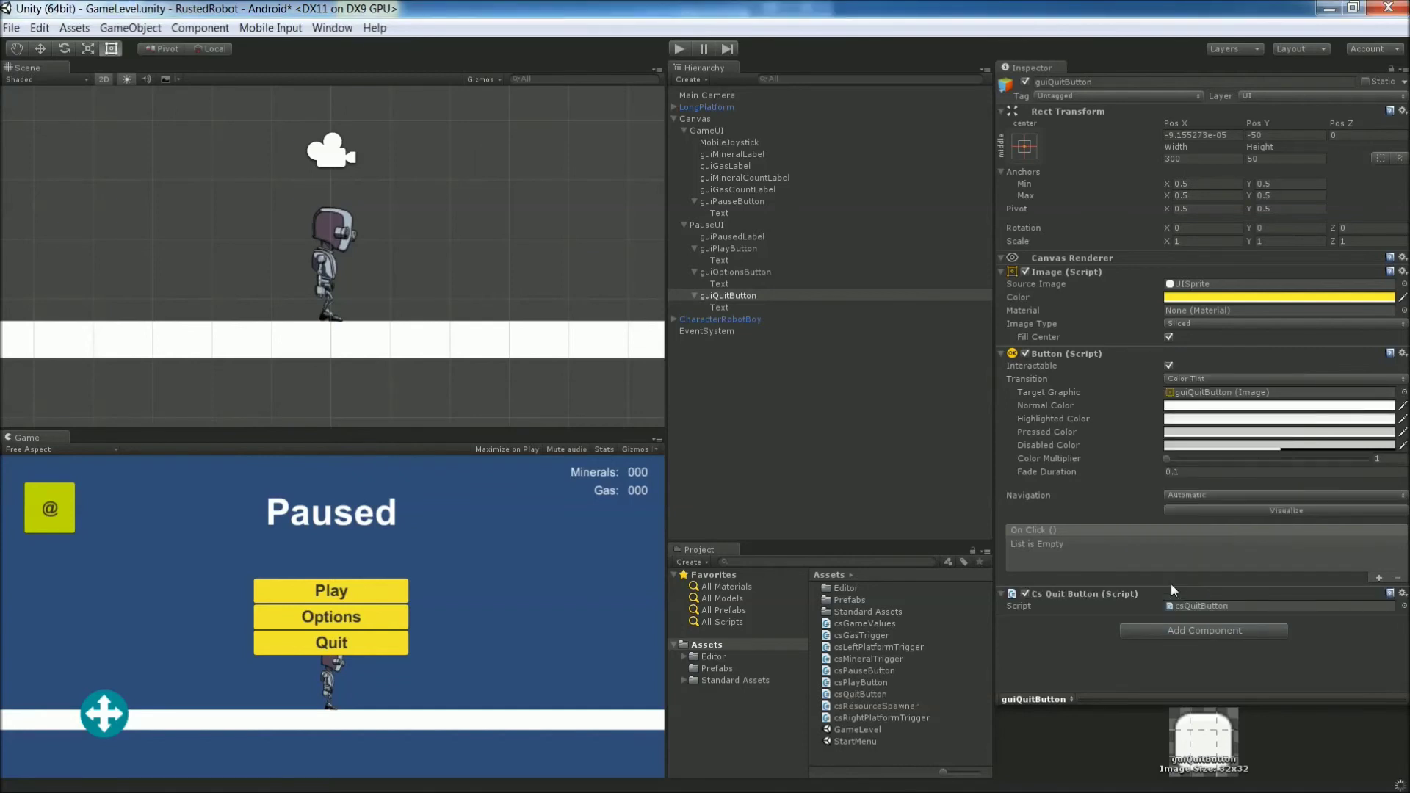
{"action": "double_click", "coordinate": [1243, 605]}
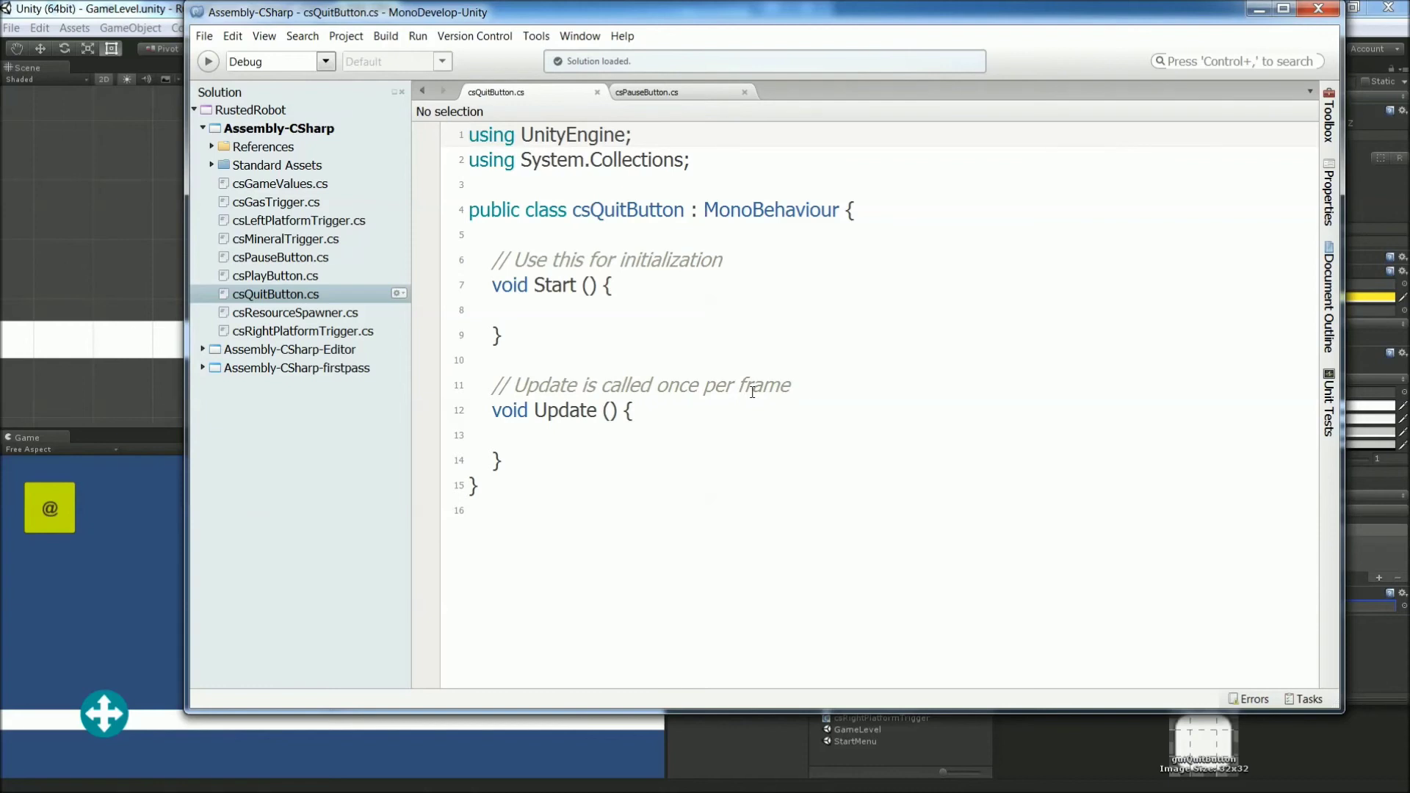
Step: Below Update, add public void QuitClicked() calling Application.LoadLevel("StartMenu")
{"action": "left_click", "coordinate": [525, 463]}
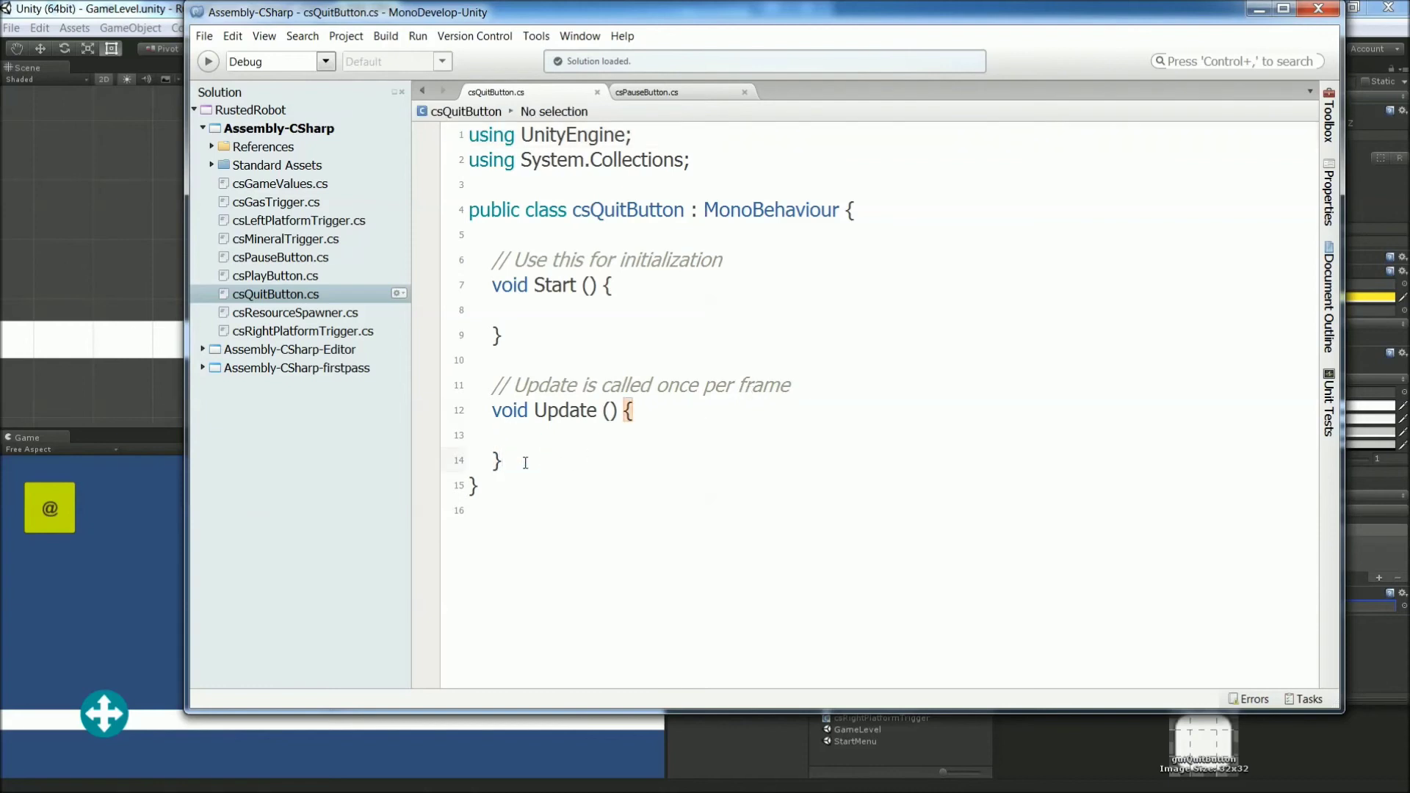
{"action": "key", "text": "Return"}
{"action": "key", "text": "Return"}
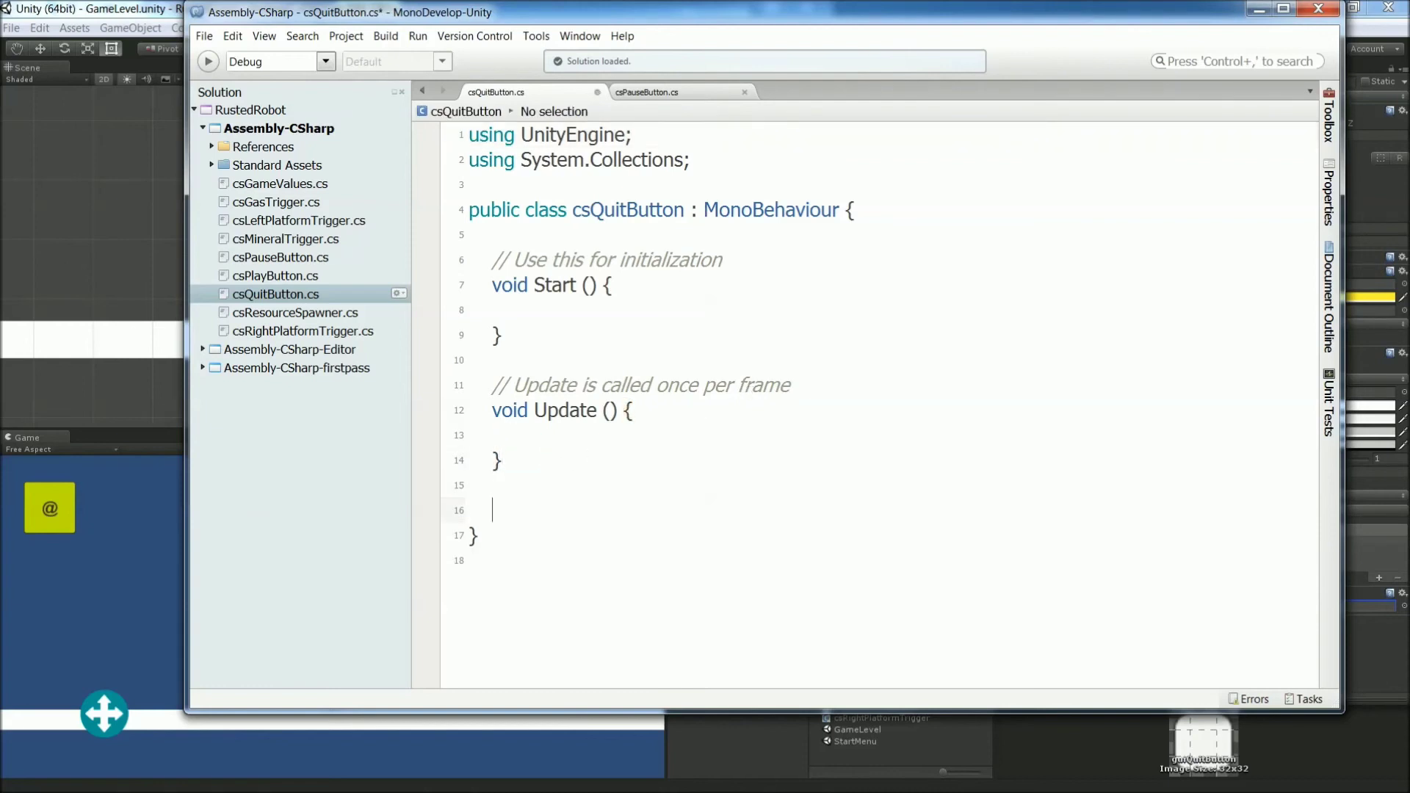
{"action": "type", "text": "public void QuitClic"}
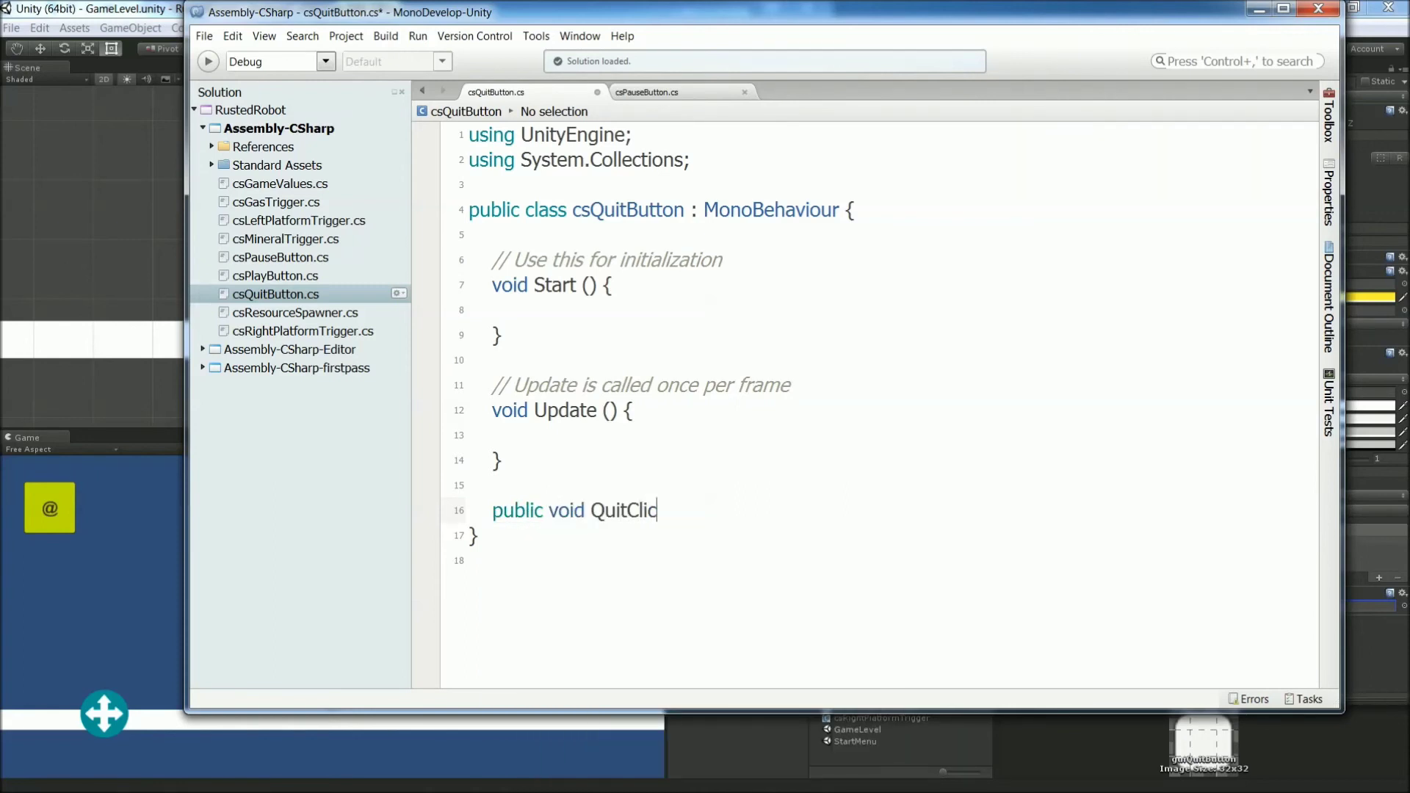
{"action": "type", "text": "ked() {"}
{"action": "key", "text": "Return"}
{"action": "key", "text": "Return"}
{"action": "type", "text": "}"}
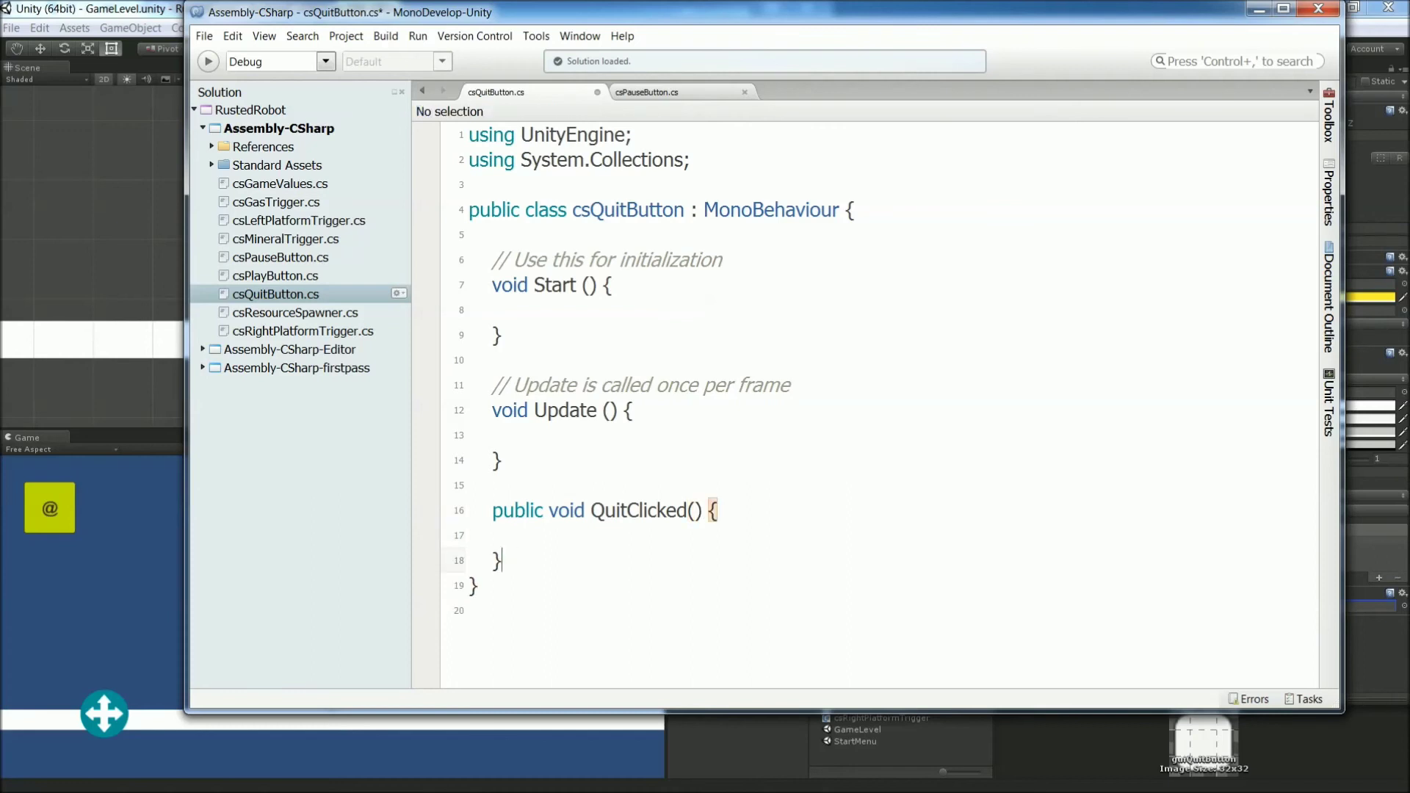
{"action": "key", "text": "Up"}
{"action": "type", "text": "A"}
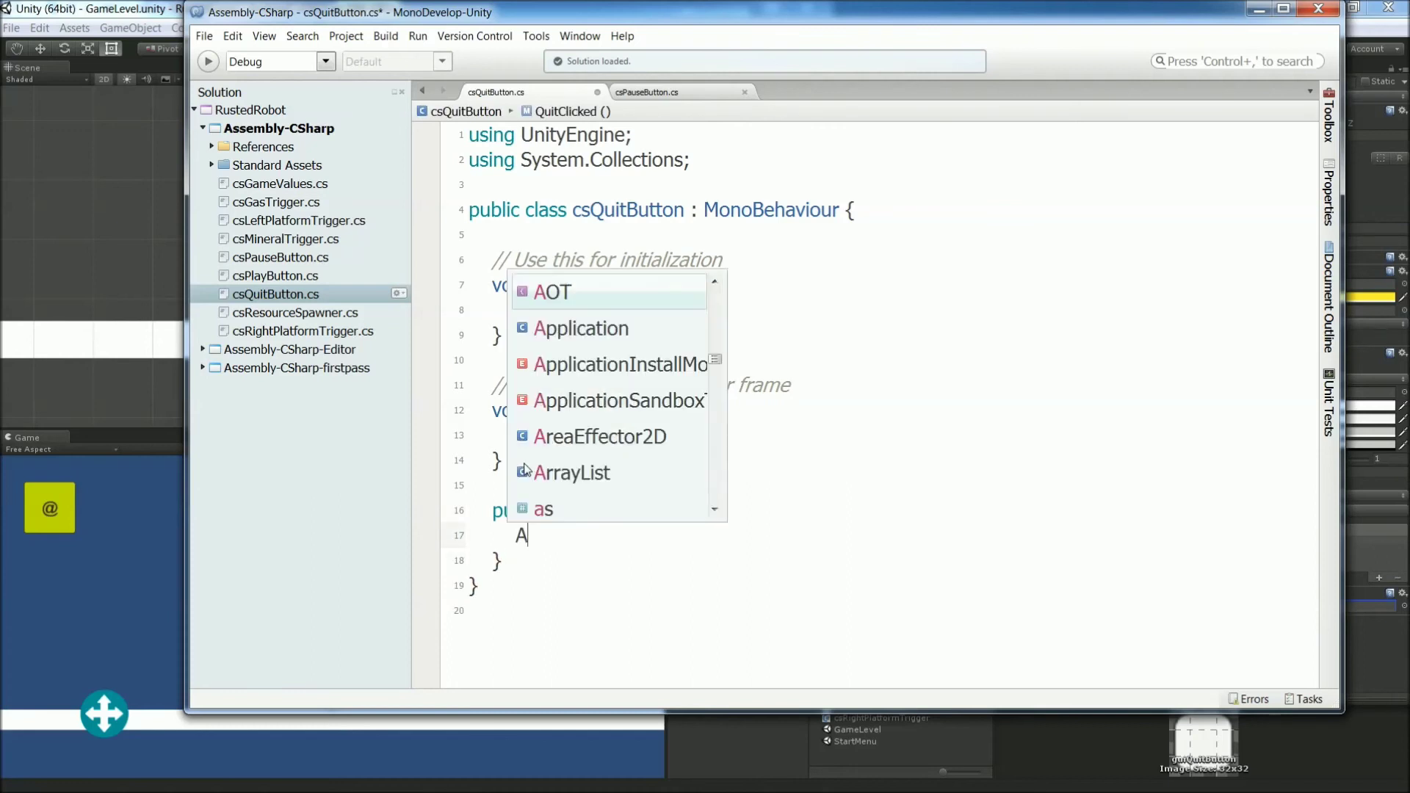
{"action": "type", "text": "pplication"}
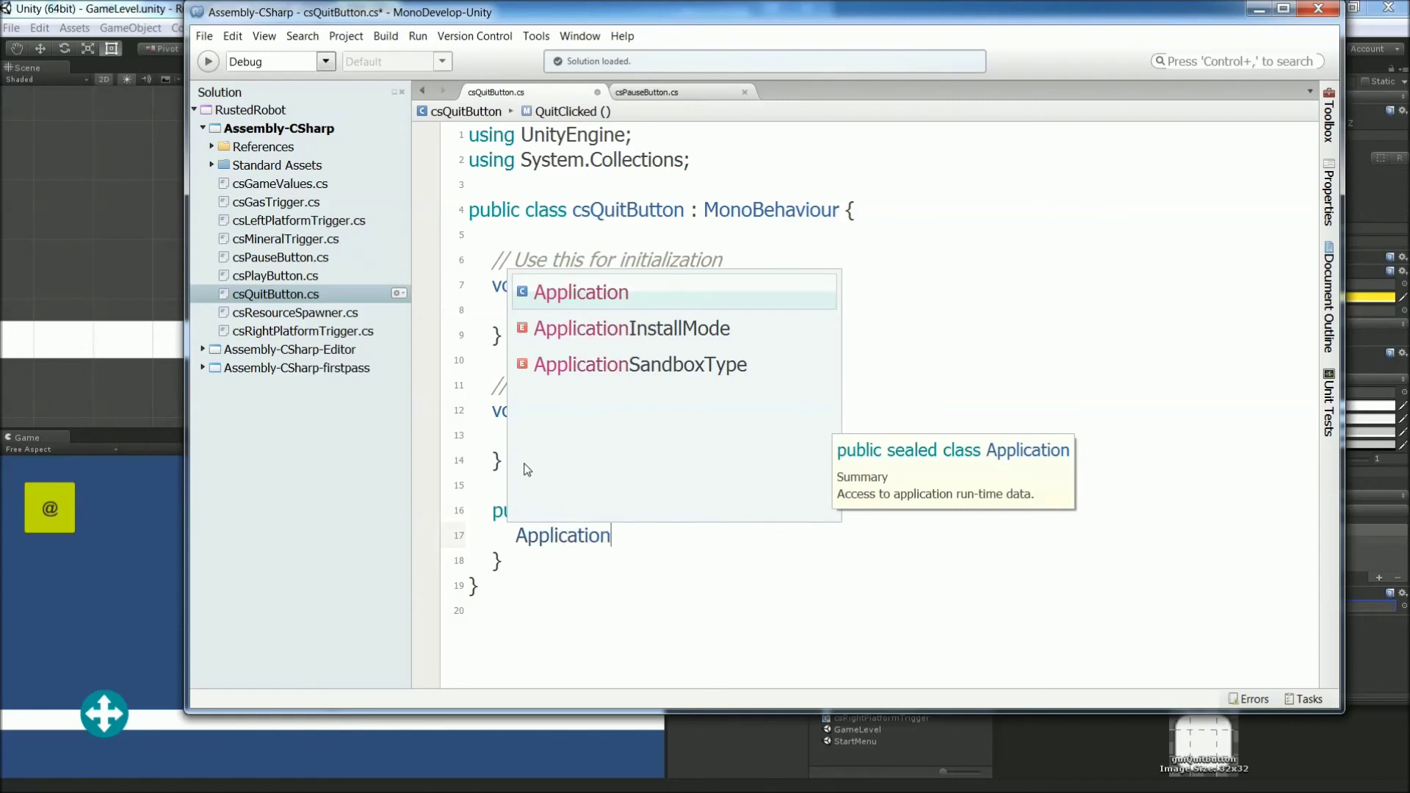
{"action": "type", "text": ".Load"}
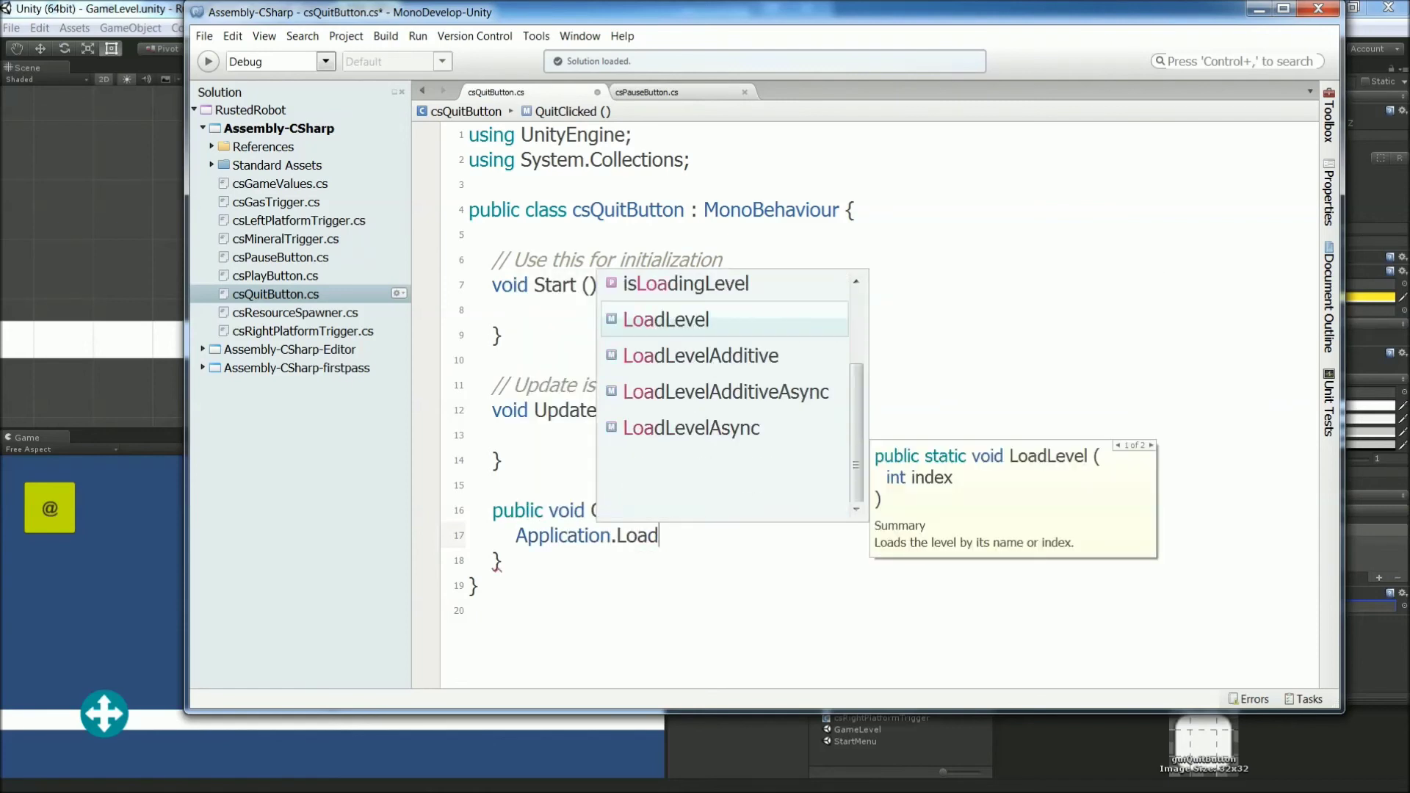
{"action": "type", "text": "Level (\"Start"}
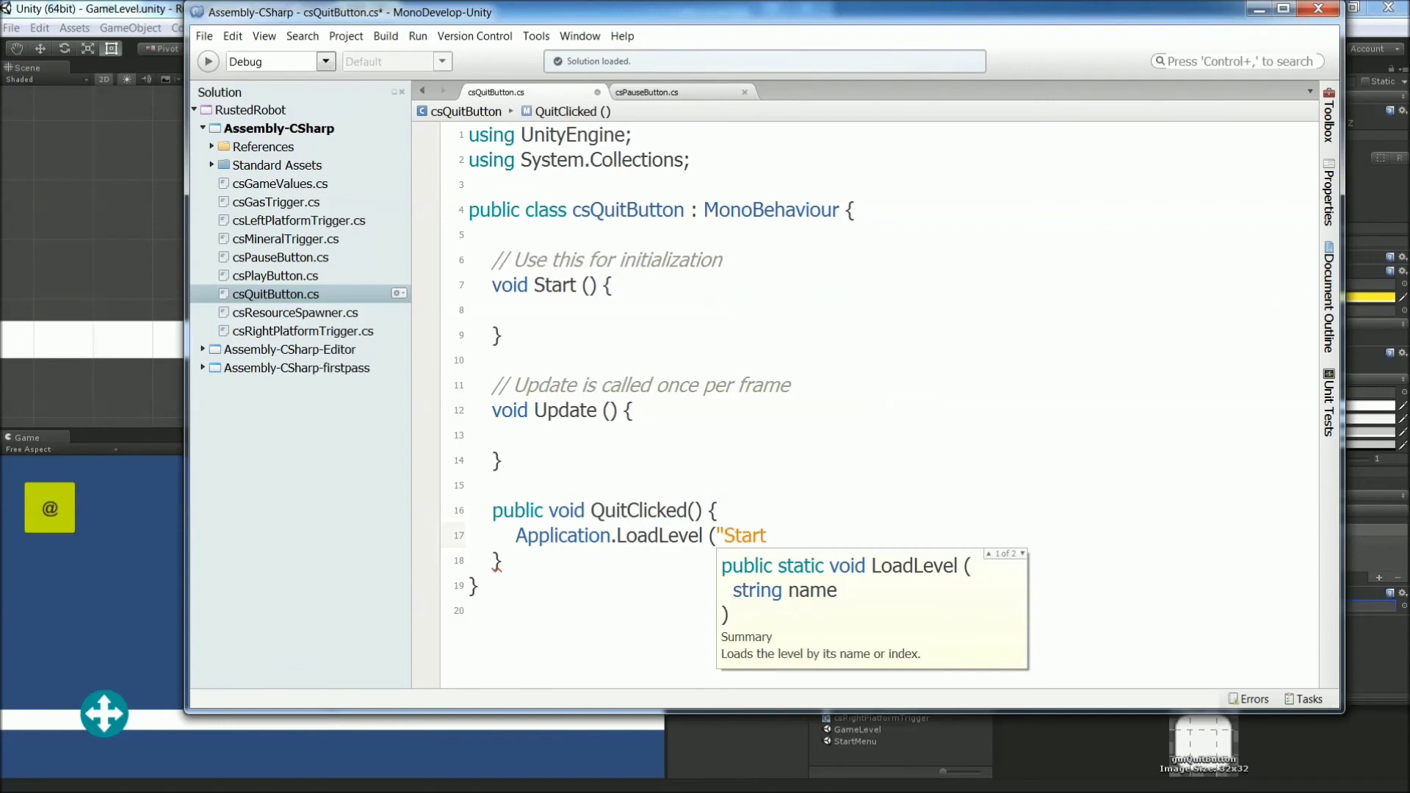
{"action": "type", "text": "Menu\")"}
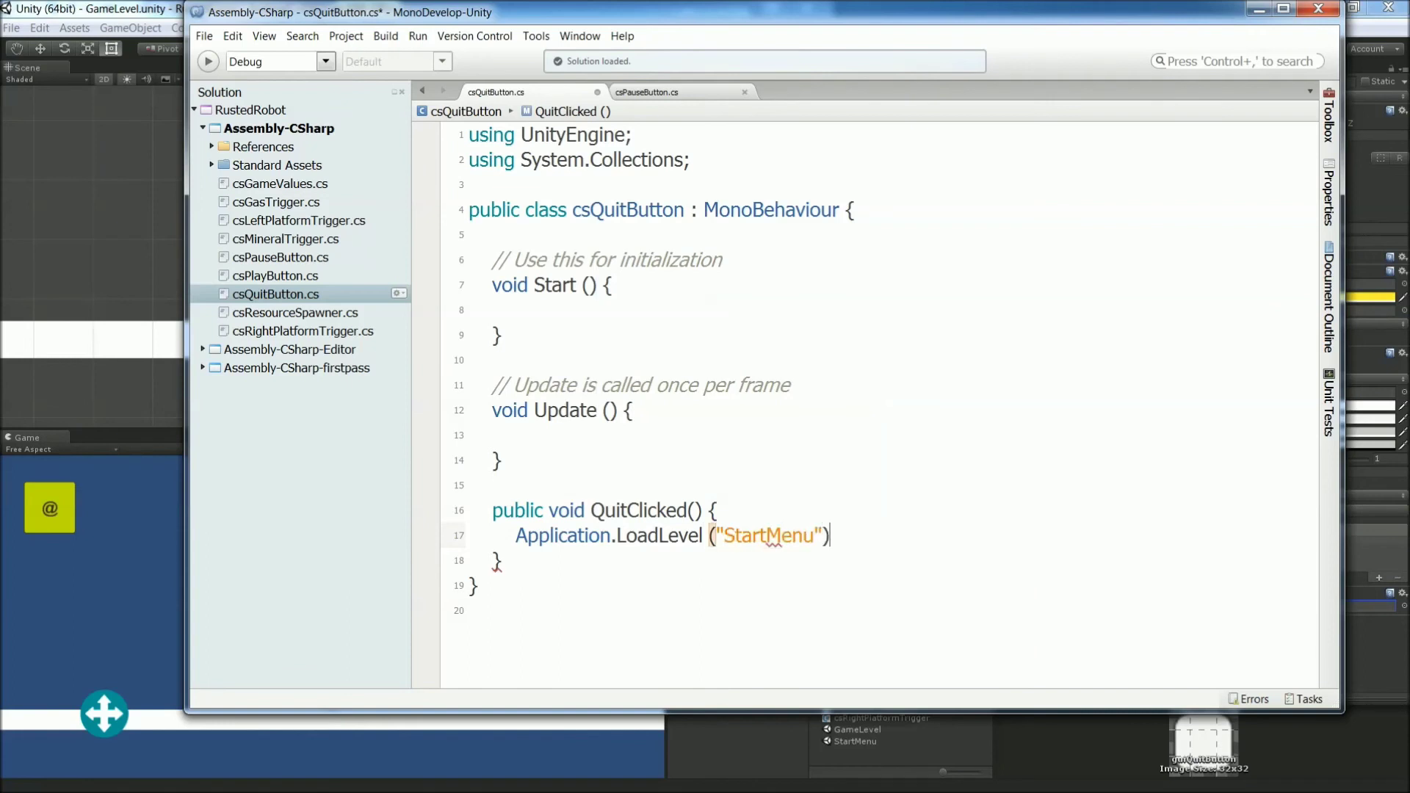
{"action": "type", "text": ";"}
Step: Save csQuitButton.cs and close MonoDevelop to return to Unity
{"action": "left_click", "coordinate": [205, 37]}
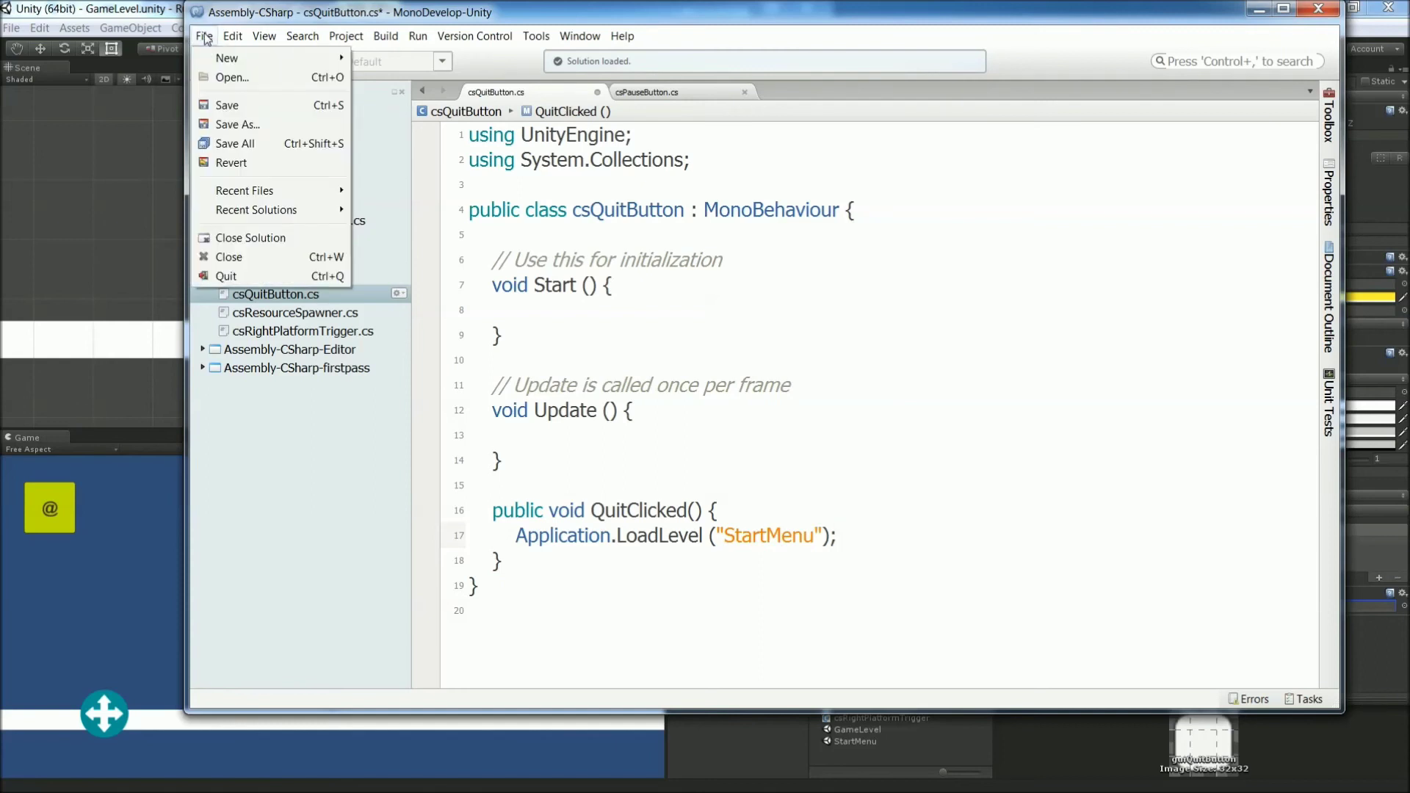
{"action": "left_click", "coordinate": [256, 143]}
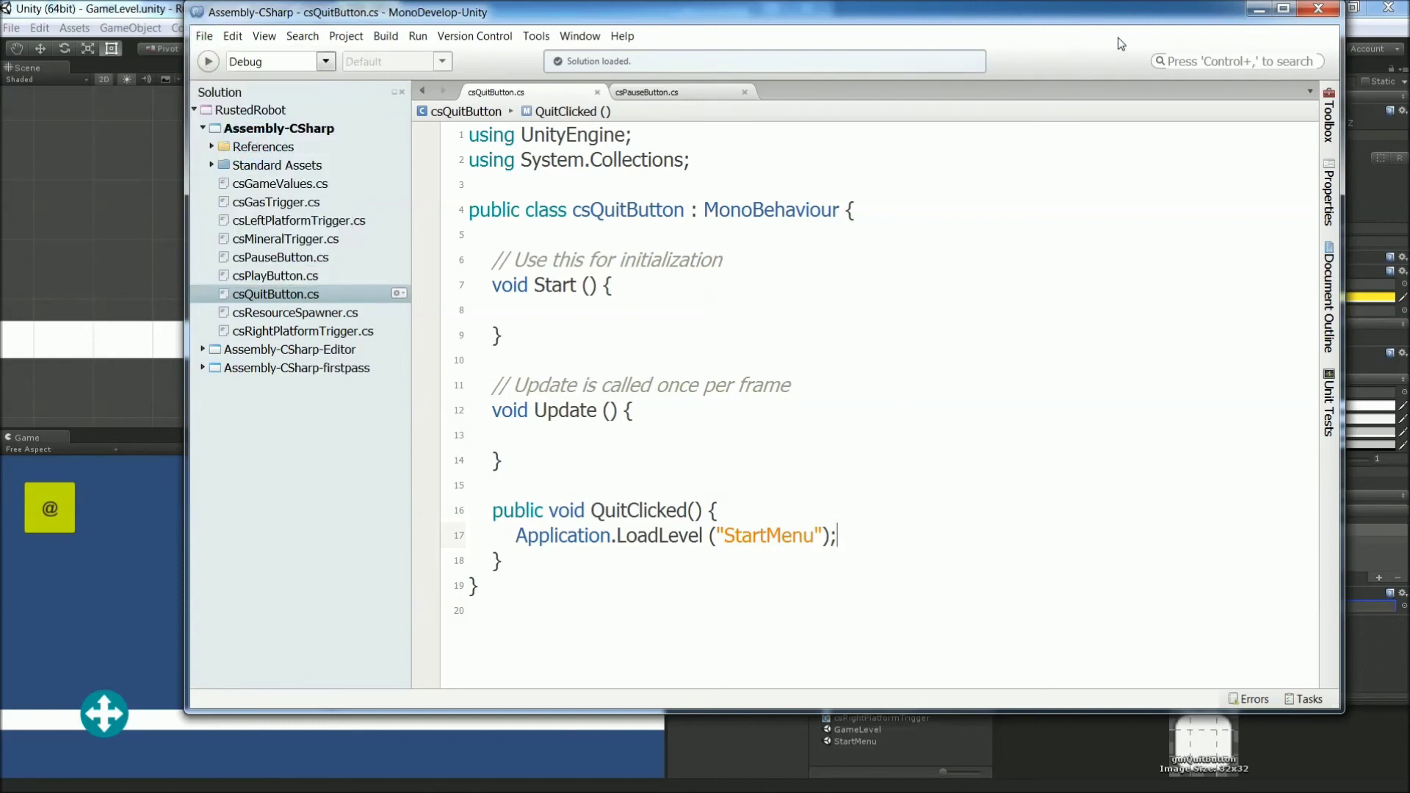
{"action": "left_click", "coordinate": [1316, 12]}
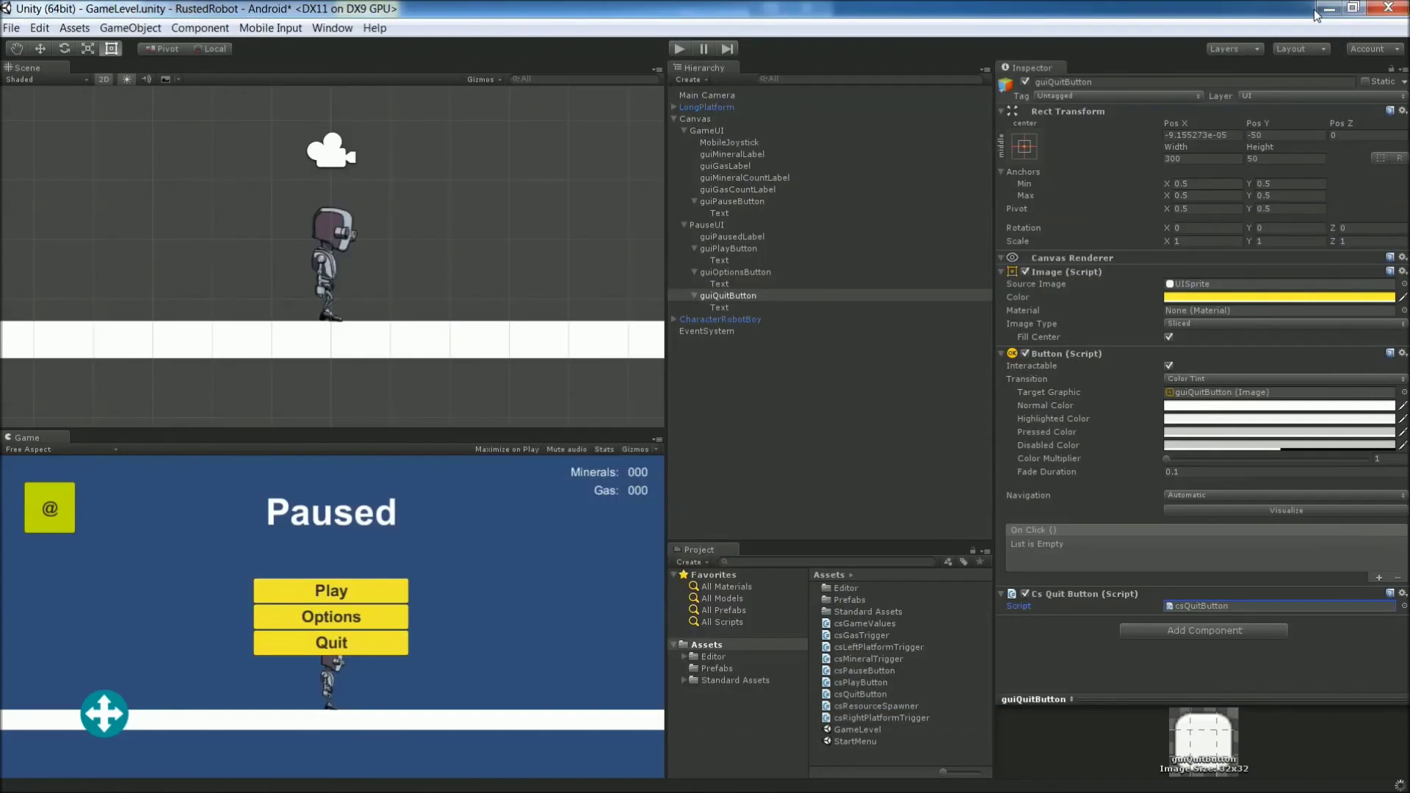
Step: Add an On Click entry on guiQuitButton targeting itself and calling csQuitButton.QuitClicked ()
{"action": "left_click", "coordinate": [1378, 577]}
{"action": "left_click", "coordinate": [1121, 560]}
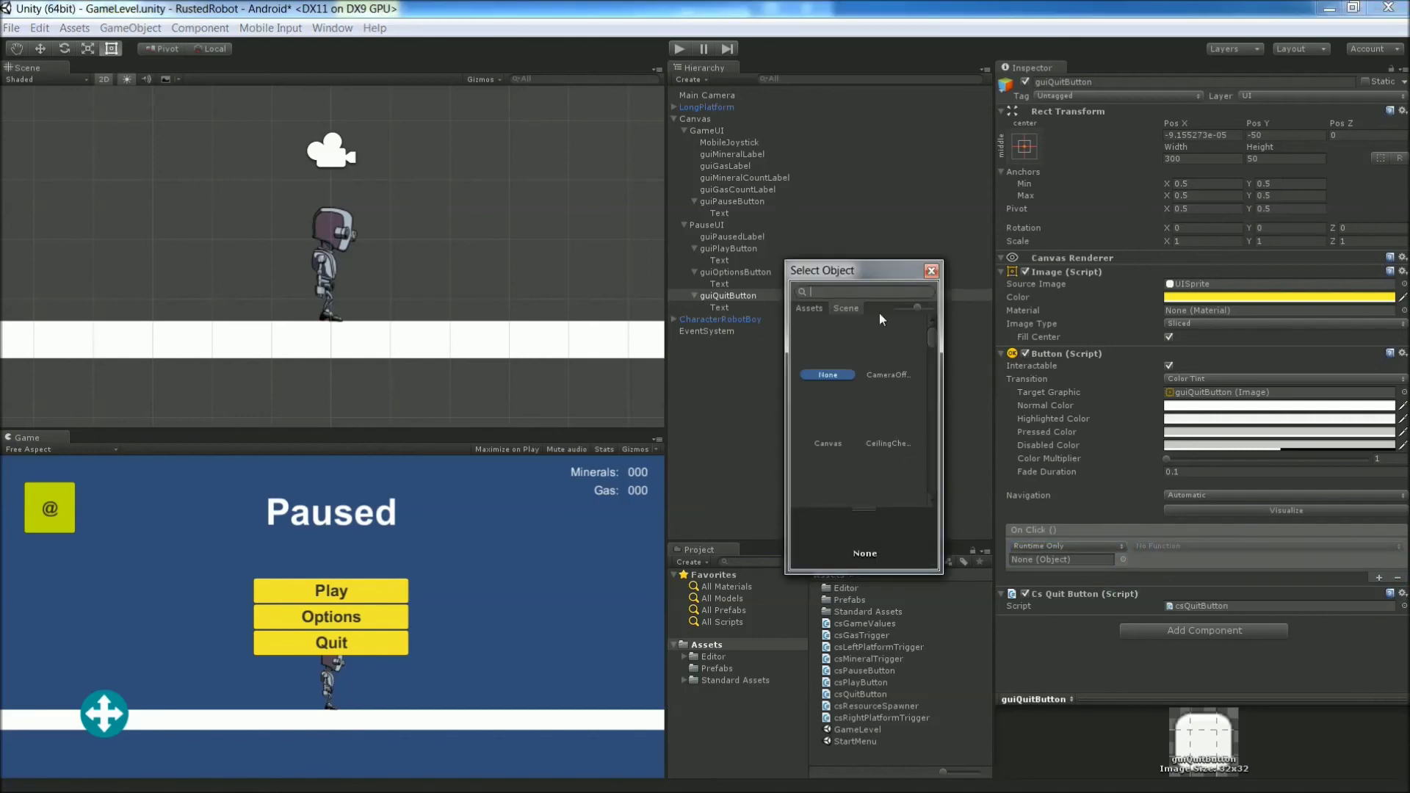
{"action": "type", "text": "quit"}
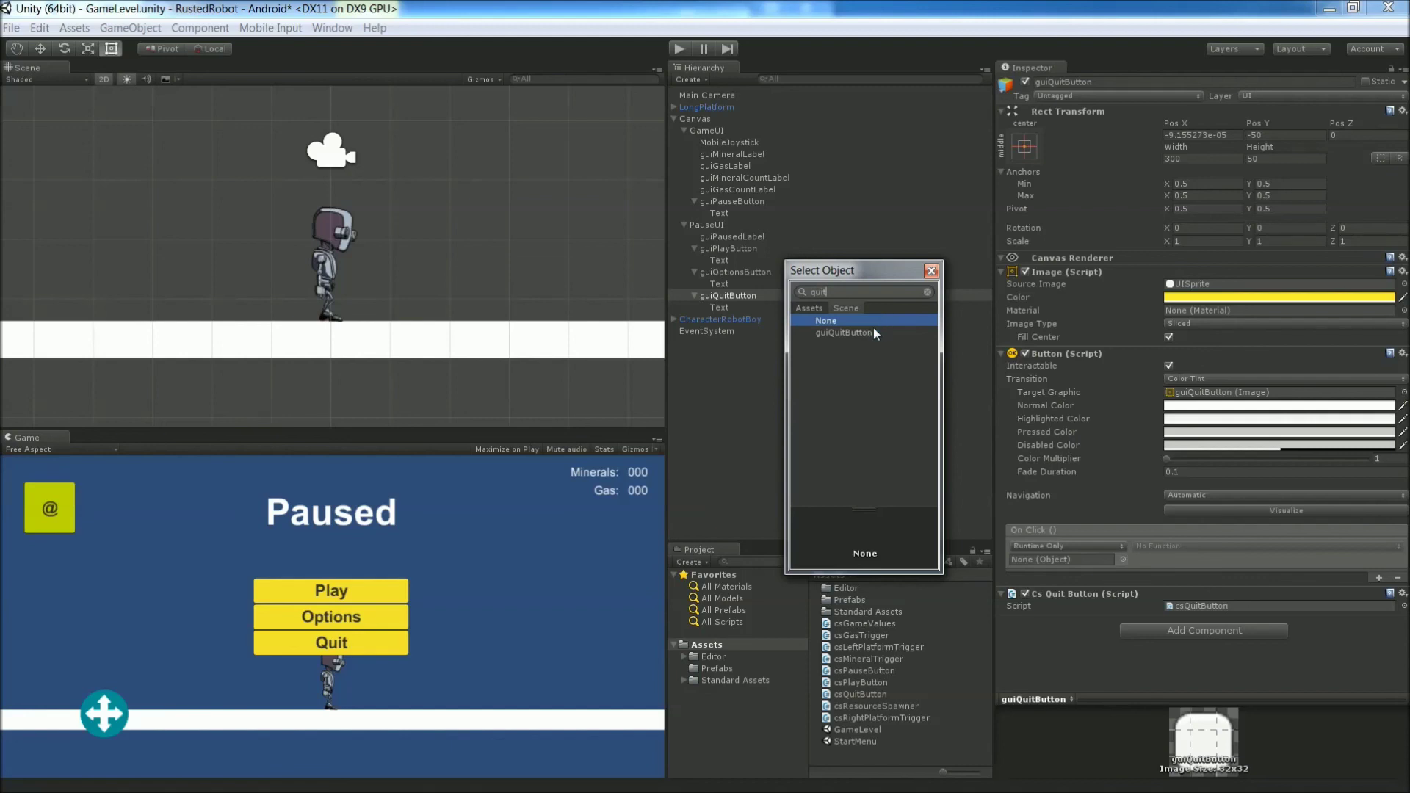
{"action": "left_click", "coordinate": [872, 332]}
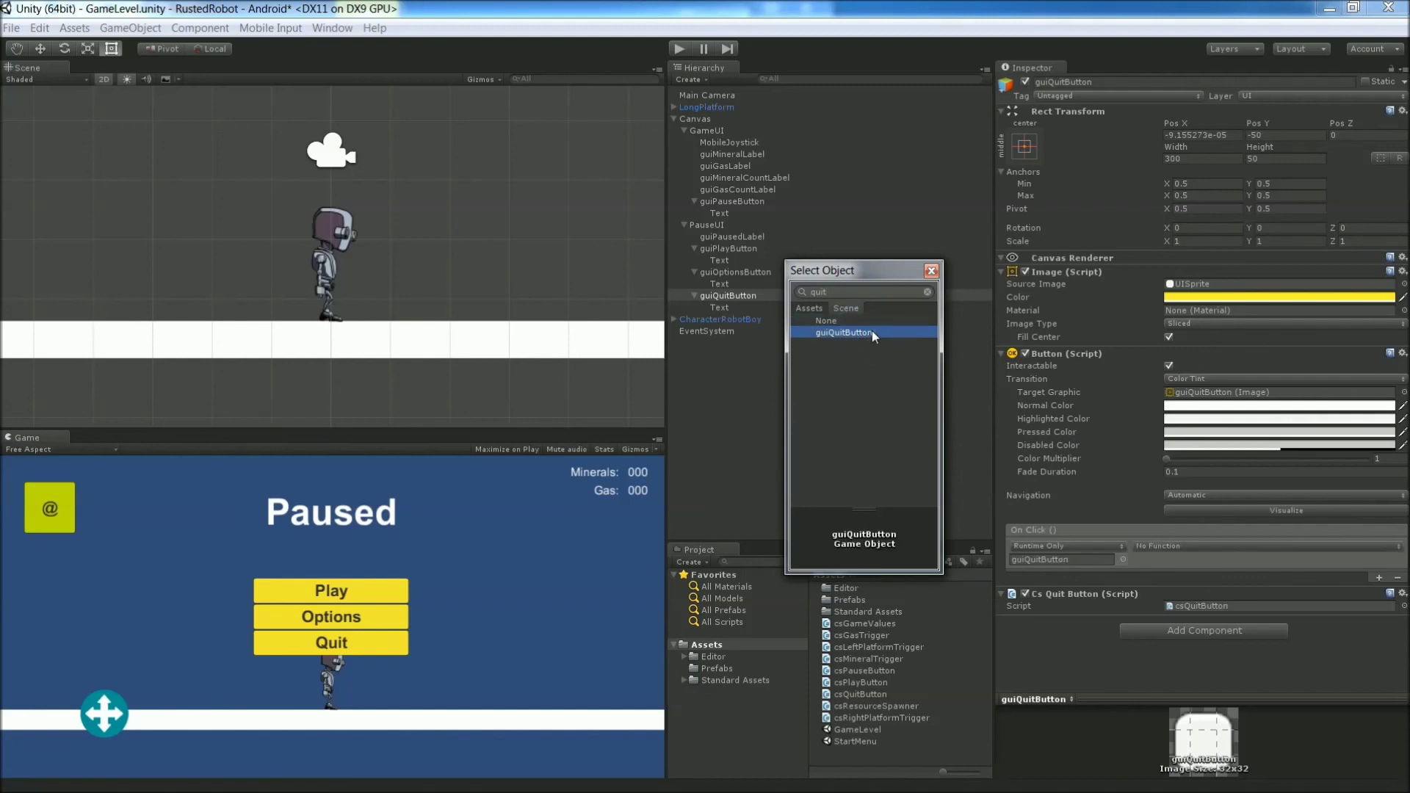
{"action": "double_click", "coordinate": [871, 331]}
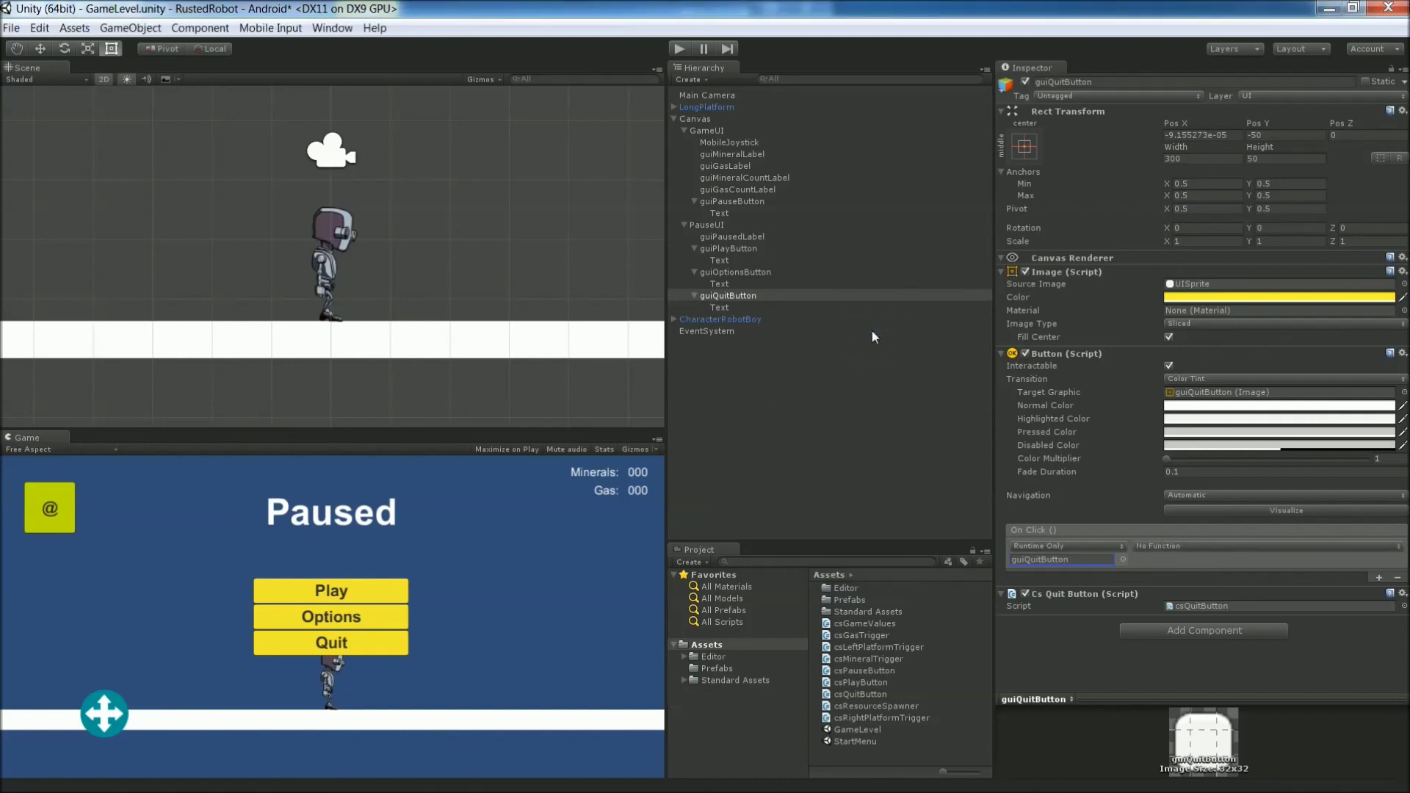
{"action": "left_click", "coordinate": [1192, 547]}
{"action": "mouse_move", "coordinate": [1210, 675]}
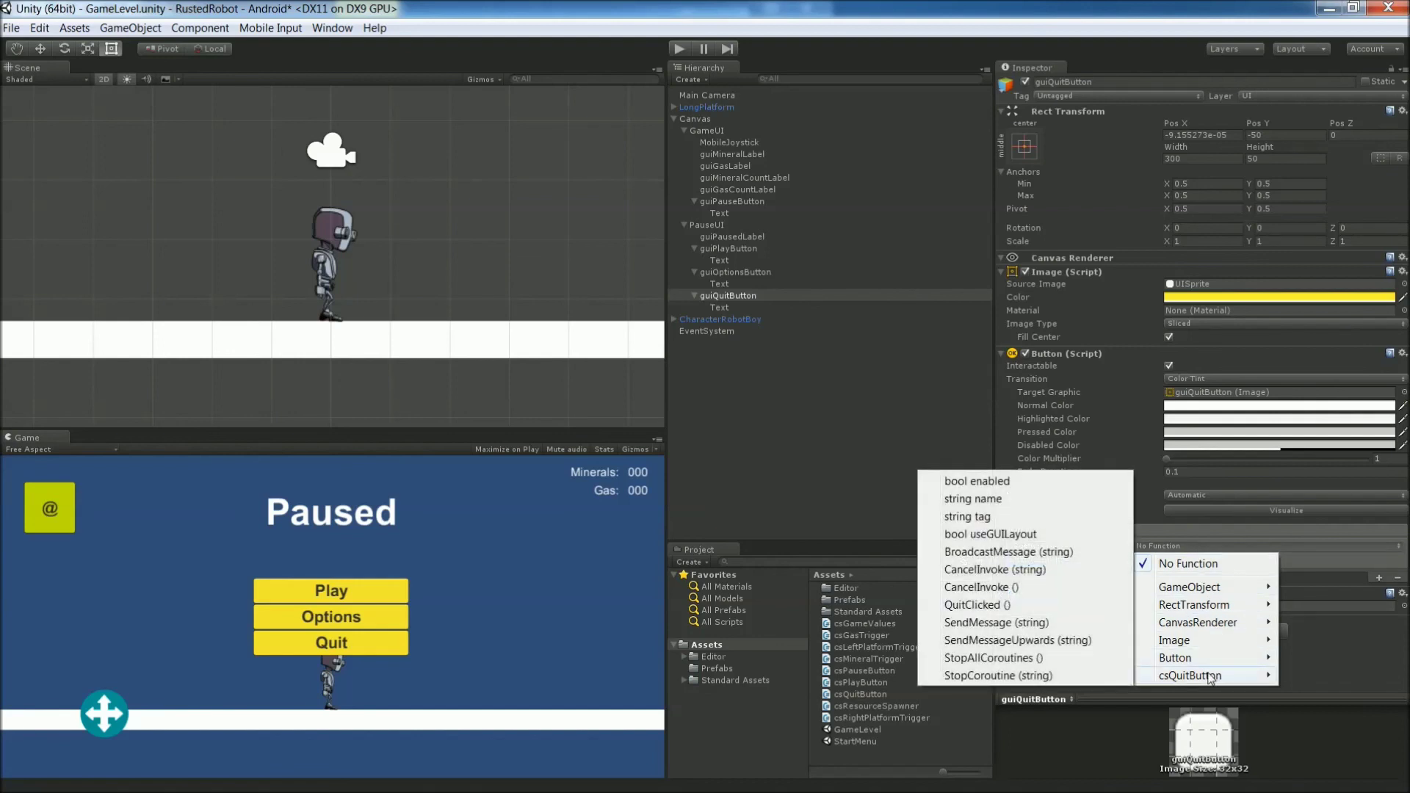
{"action": "left_click", "coordinate": [981, 605]}
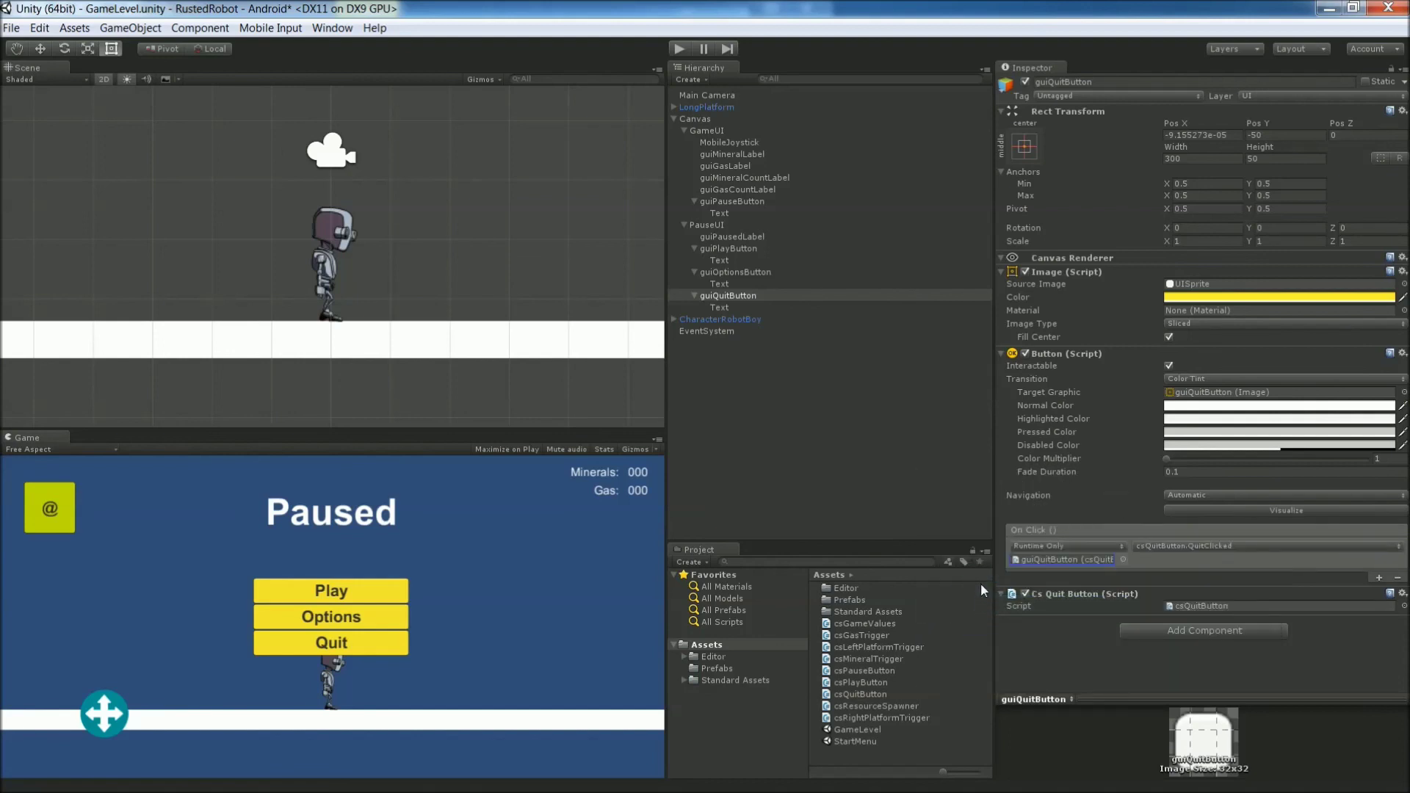
{"action": "left_click", "coordinate": [679, 49]}
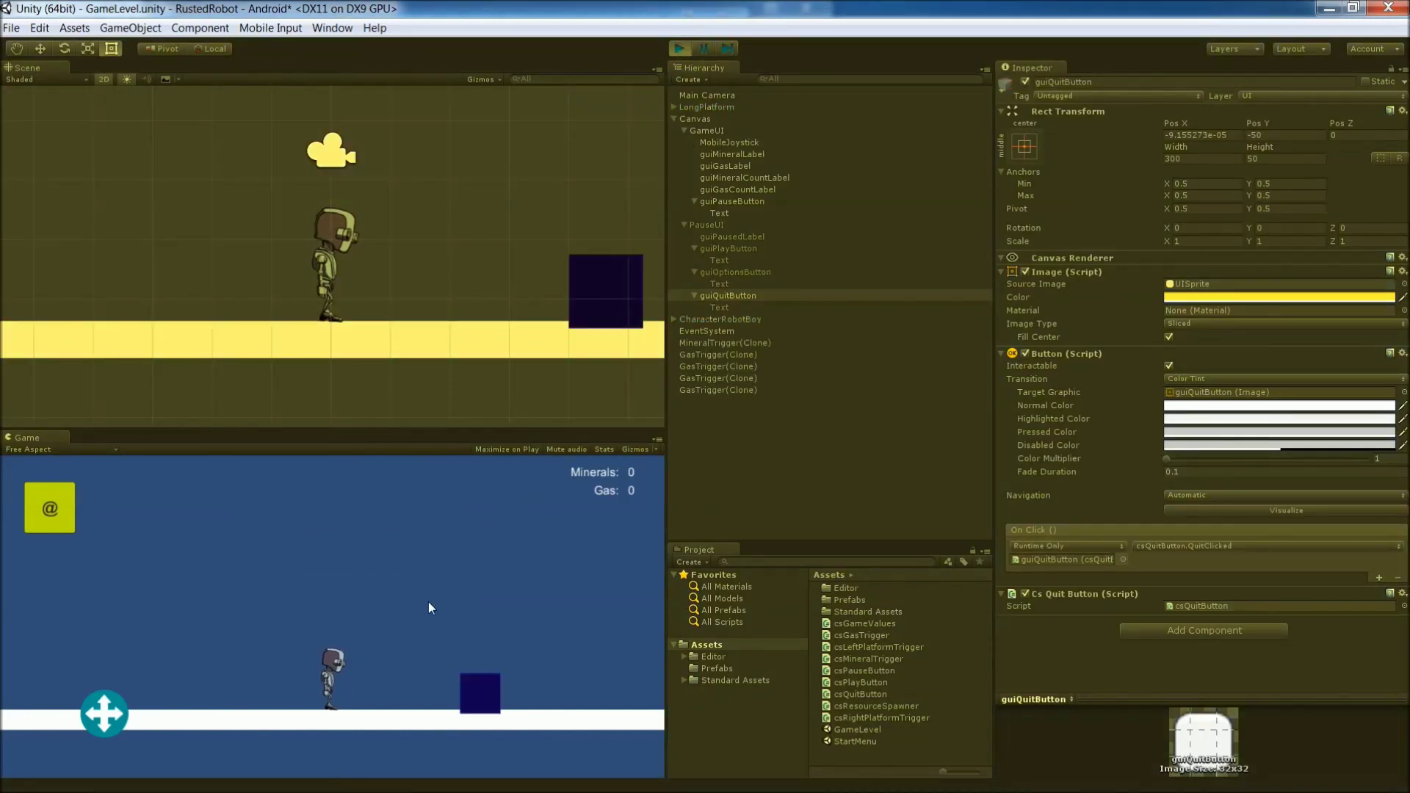
{"action": "left_click", "coordinate": [56, 516]}
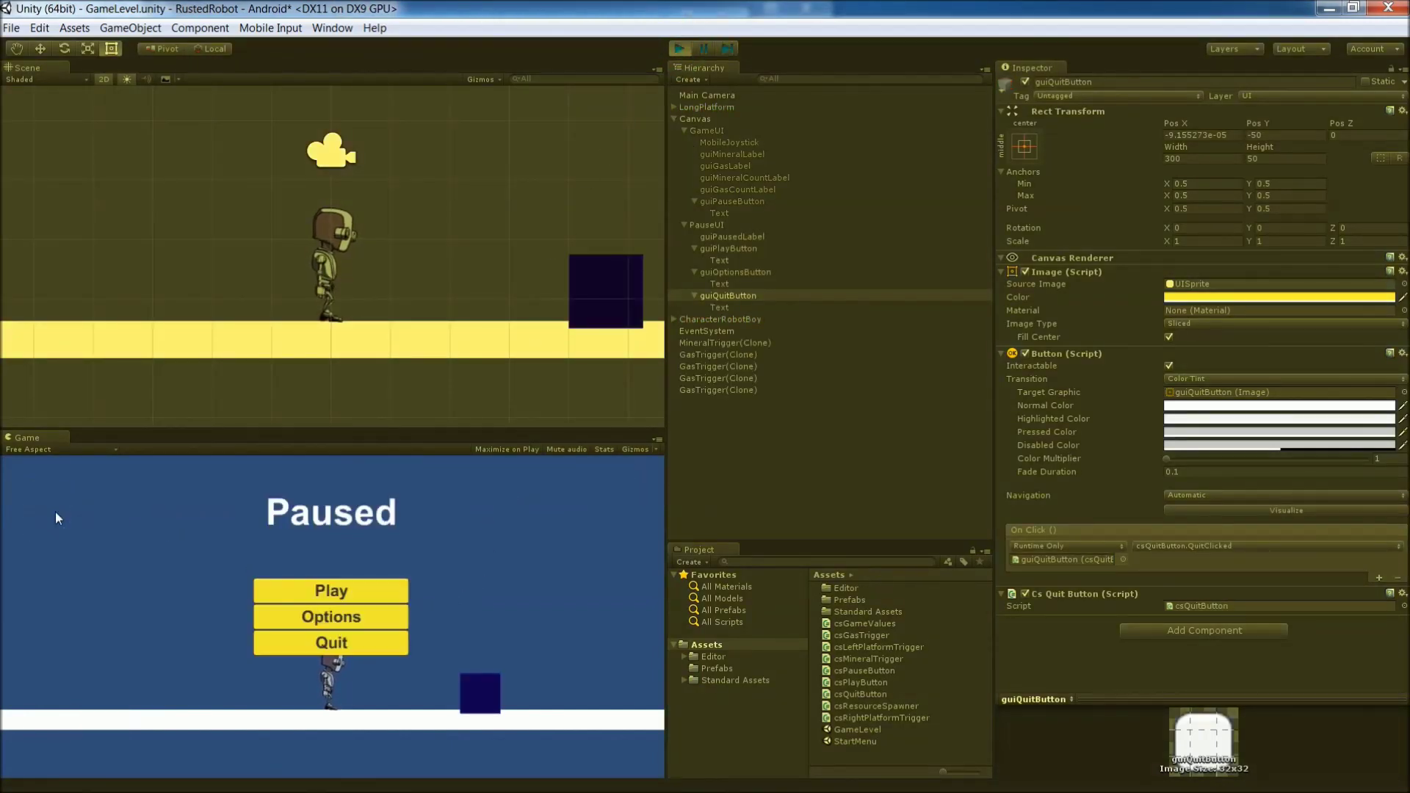
{"action": "left_click", "coordinate": [351, 592]}
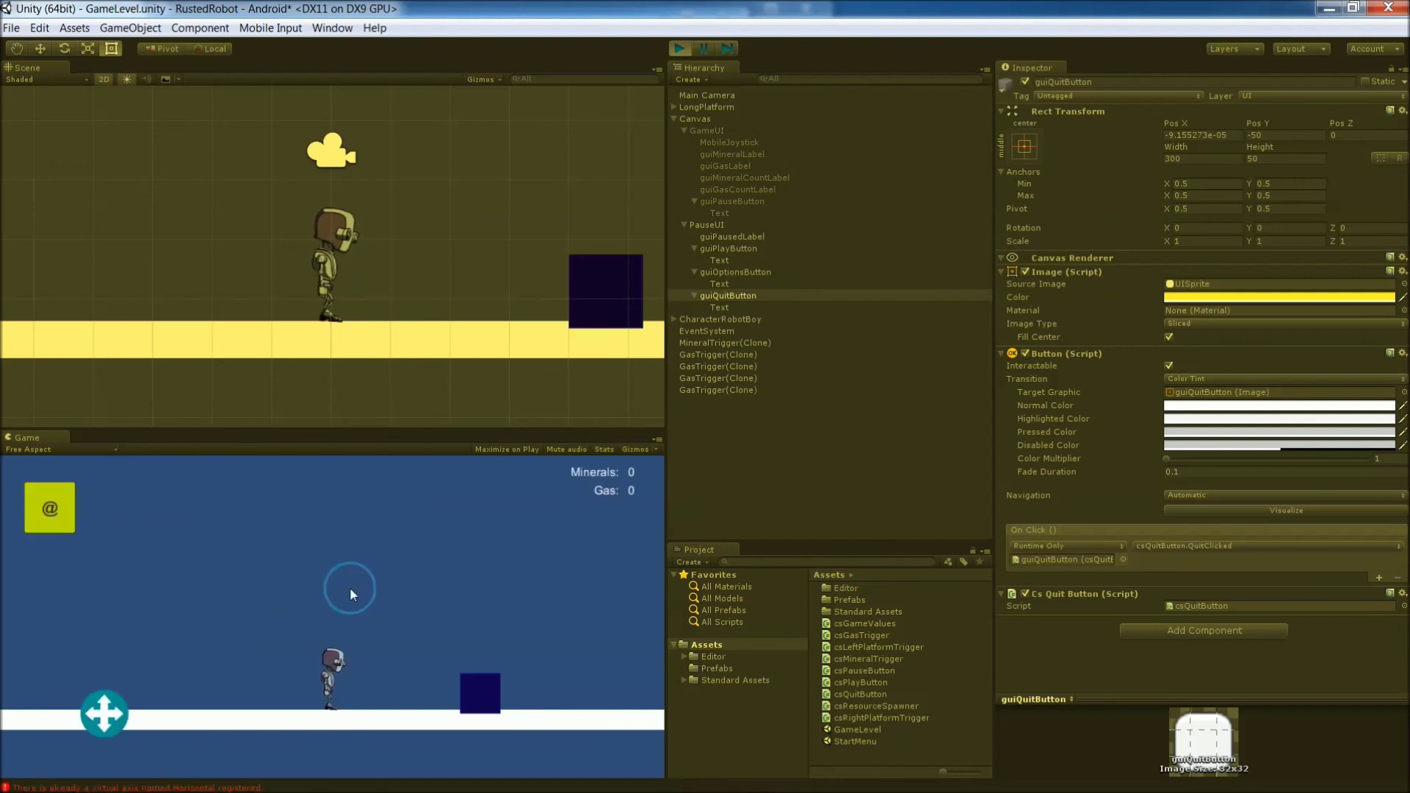
{"action": "left_click", "coordinate": [48, 505]}
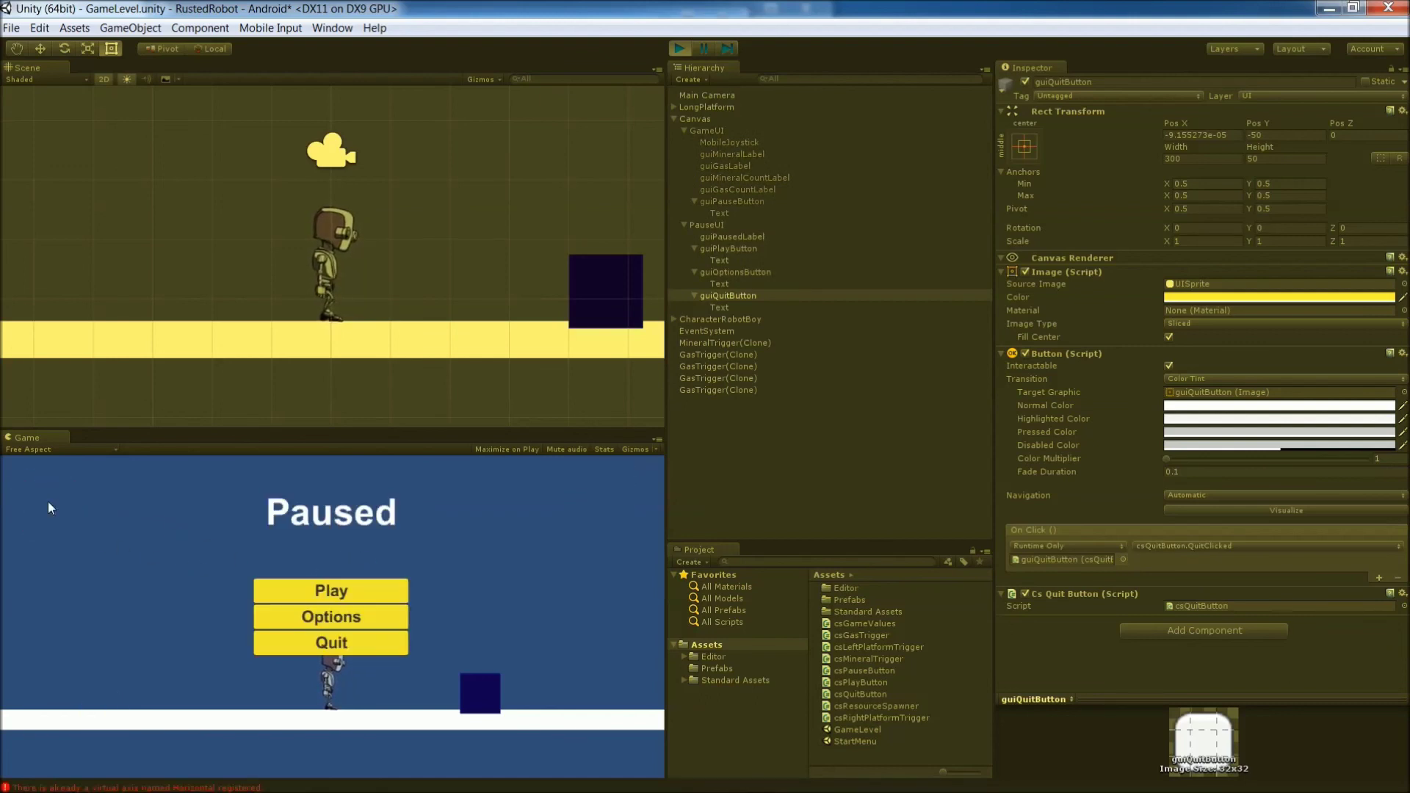
{"action": "left_click", "coordinate": [350, 647]}
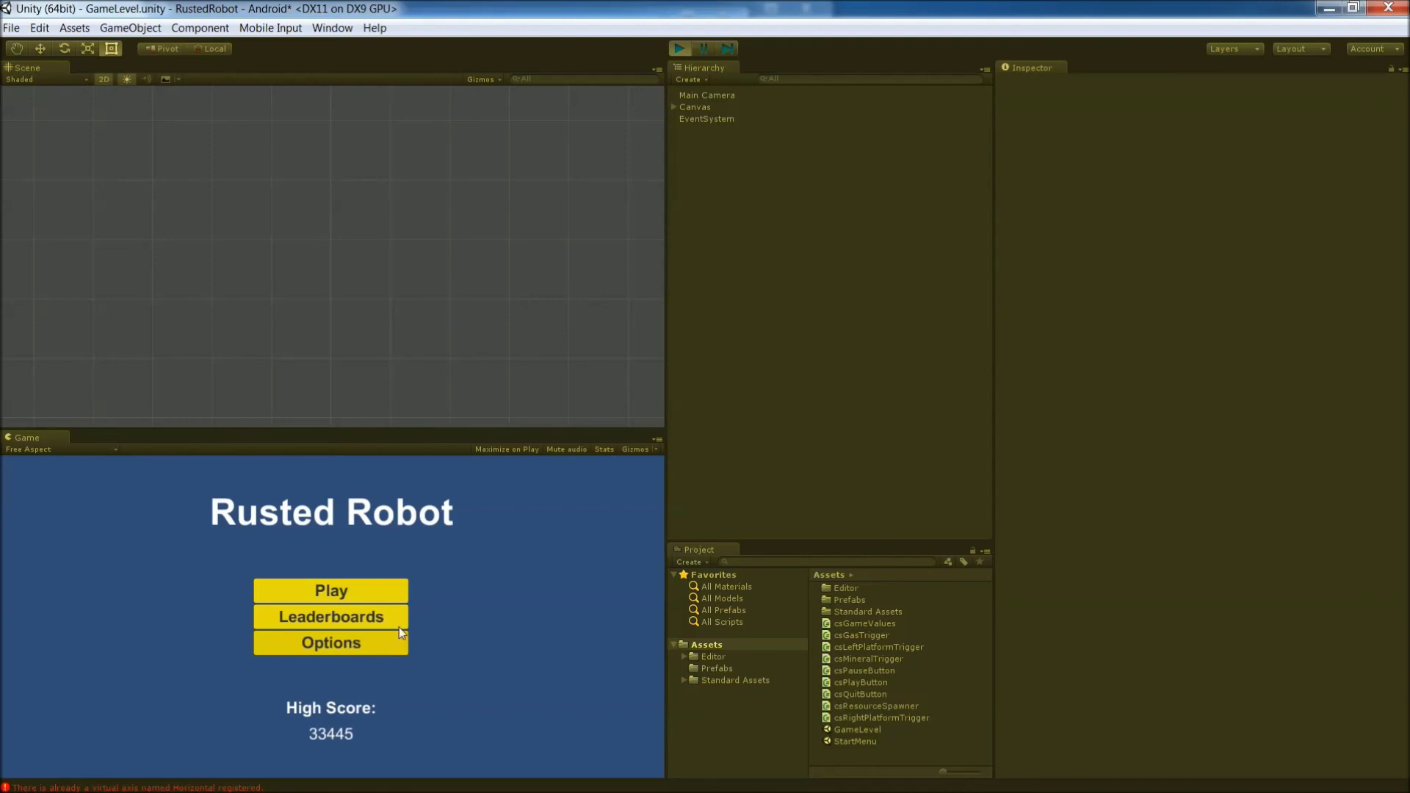
{"action": "left_click", "coordinate": [344, 591]}
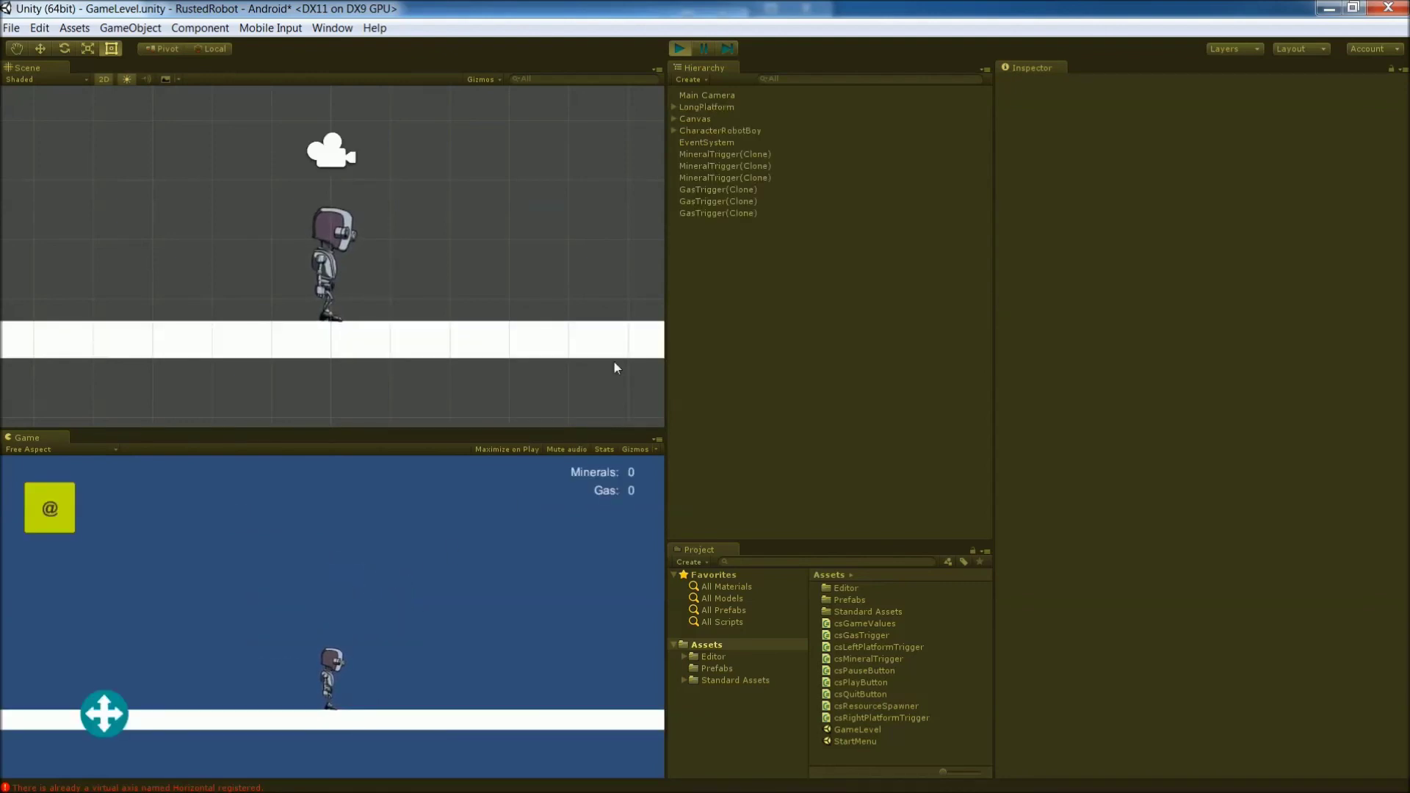
{"action": "left_click", "coordinate": [678, 49]}
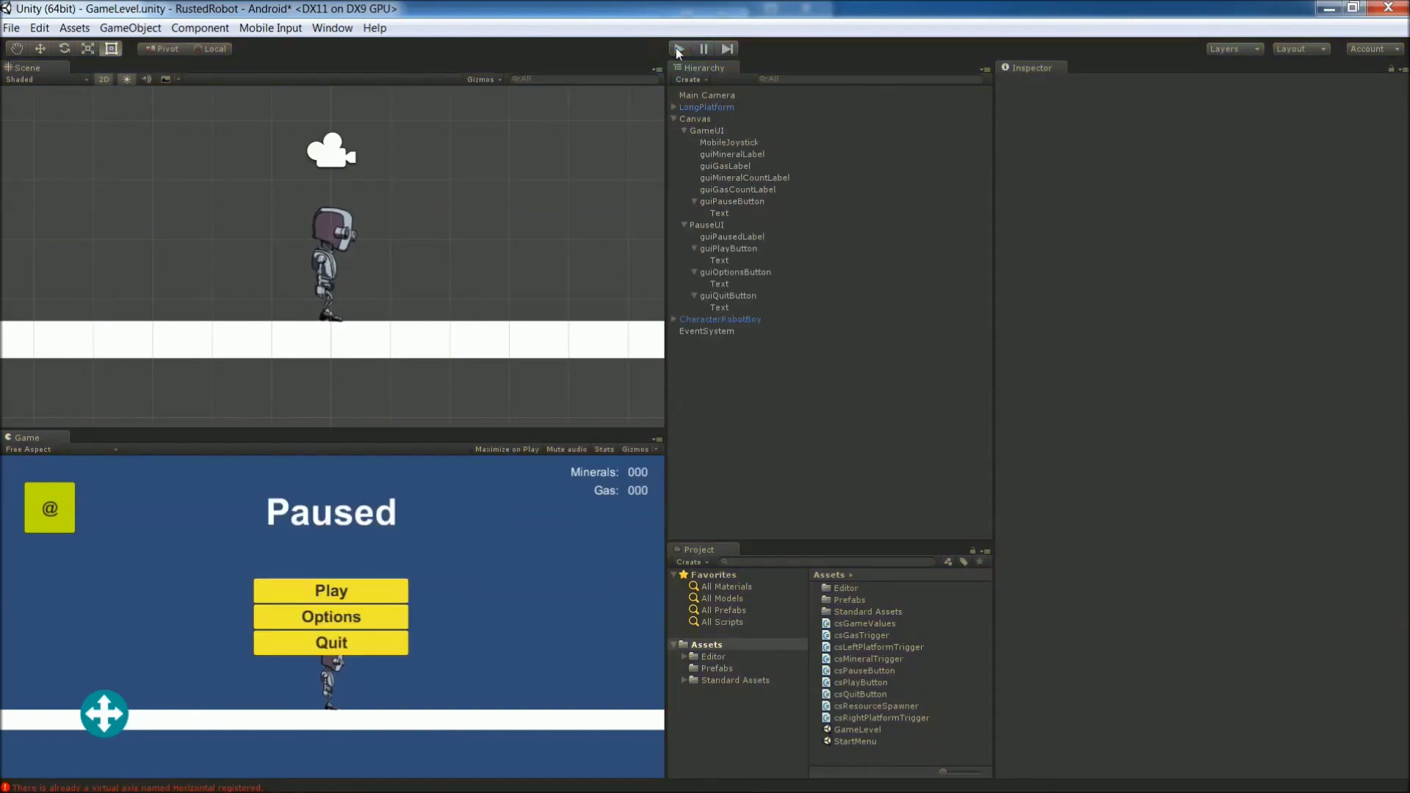